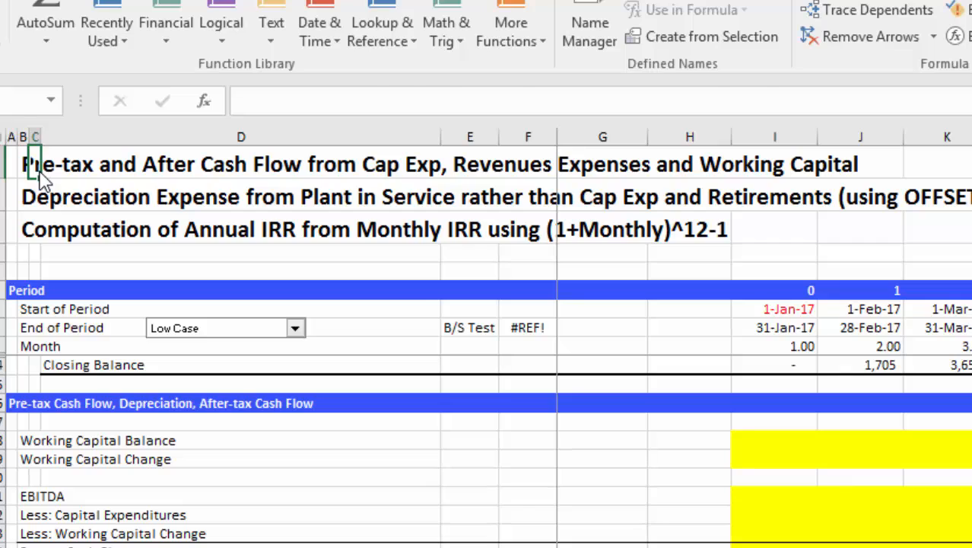
- Review the sheet title and the pre-tax cash flow rows from Working Capital Balance to Pre-tax Project IRR
{"action": "key", "text": "Left"}
{"action": "key", "text": "Left"}
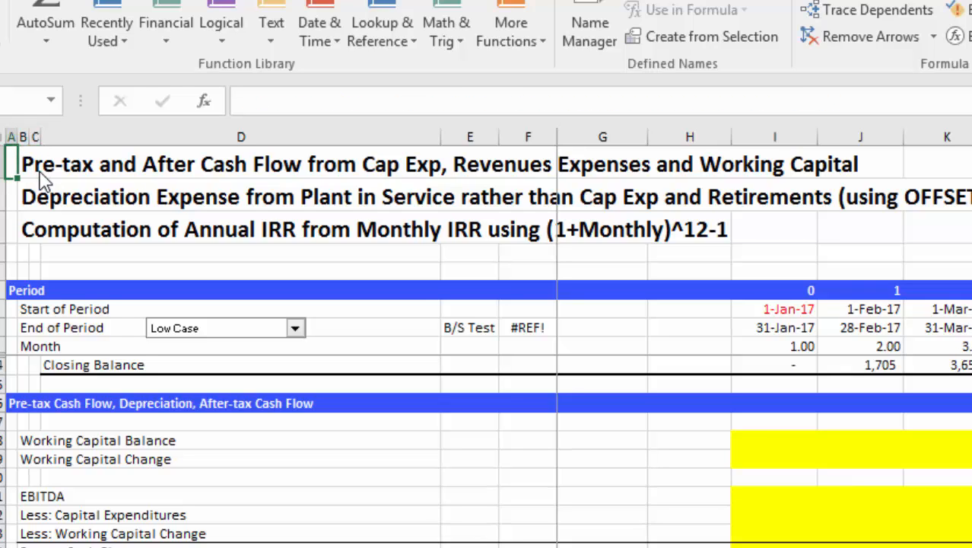
{"action": "key", "text": "Right"}
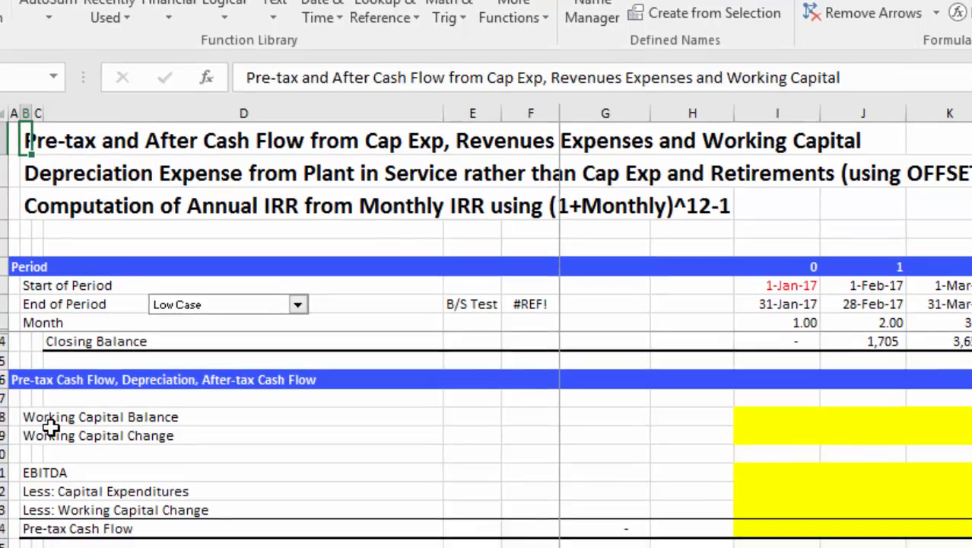
{"action": "left_click", "coordinate": [48, 455]}
{"action": "key", "text": "Down"}
{"action": "key", "text": "Down"}
{"action": "key", "text": "Left"}
{"action": "key", "text": "Left"}
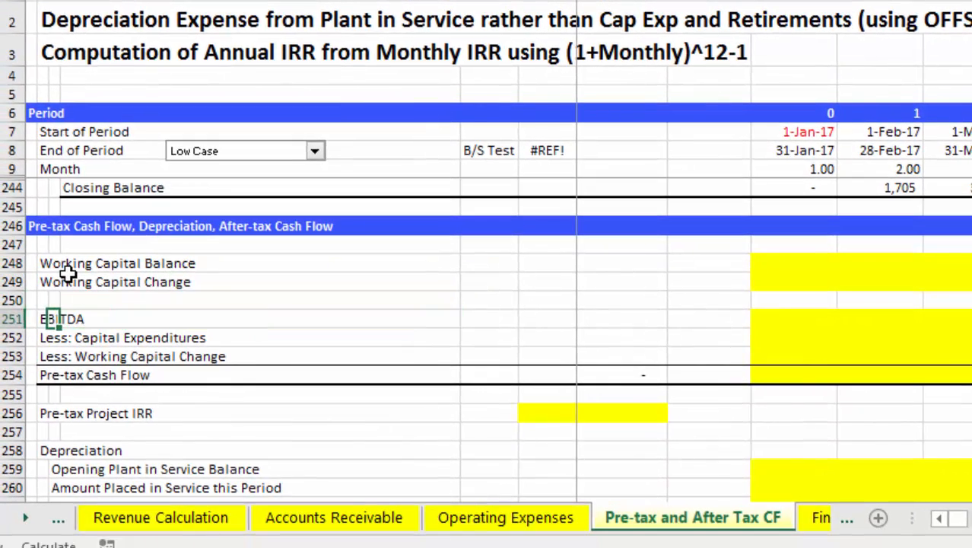
{"action": "key", "text": "Down"}
{"action": "key", "text": "Down"}
{"action": "key", "text": "Down"}
{"action": "key", "text": "Down"}
{"action": "key", "text": "Down"}
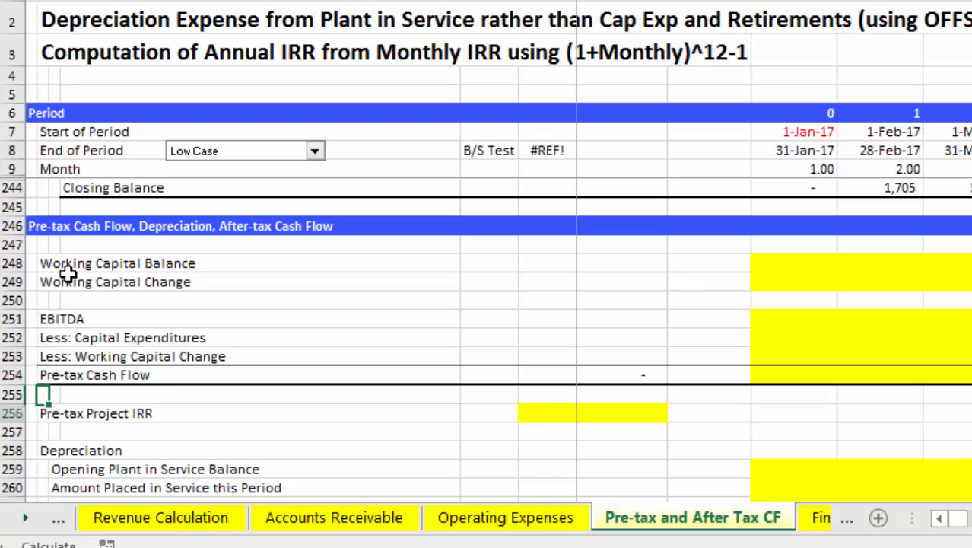
{"action": "key", "text": "Down"}
{"action": "key", "text": "Down"}
{"action": "key", "text": "Down"}
{"action": "key", "text": "Down"}
{"action": "key", "text": "Down"}
{"action": "key", "text": "Down"}
{"action": "key", "text": "Down"}
{"action": "key", "text": "Down"}
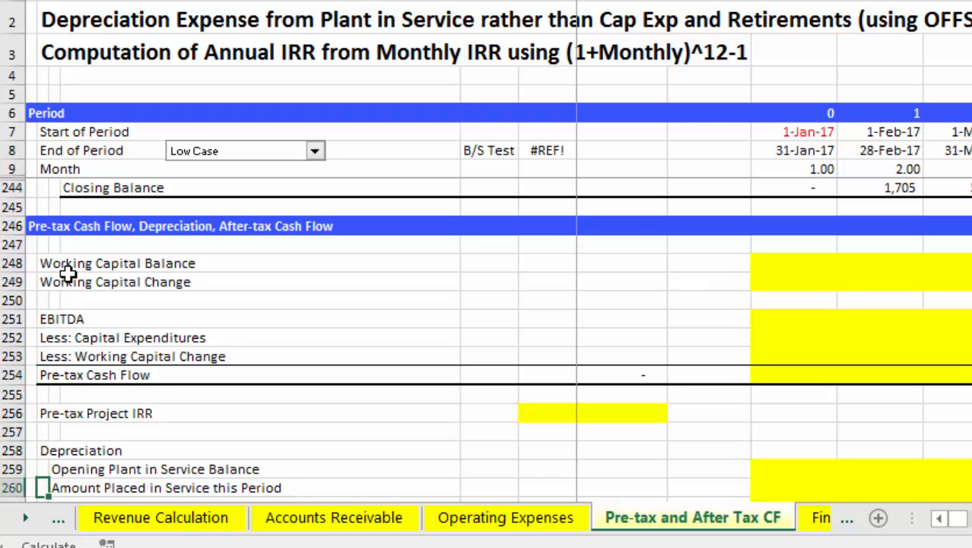
- Examine the depreciation, EBIT and operating tax rows through After Tax Cash Flow and After-tax Project IRR
{"action": "key", "text": "Down"}
{"action": "key", "text": "Down"}
{"action": "key", "text": "Down"}
{"action": "key", "text": "Down"}
{"action": "key", "text": "Down"}
{"action": "key", "text": "Down"}
{"action": "key", "text": "Down"}
{"action": "key", "text": "Down"}
{"action": "key", "text": "Down"}
{"action": "key", "text": "Down"}
{"action": "key", "text": "Down"}
{"action": "key", "text": "Down"}
{"action": "key", "text": "Down"}
{"action": "key", "text": "Down"}
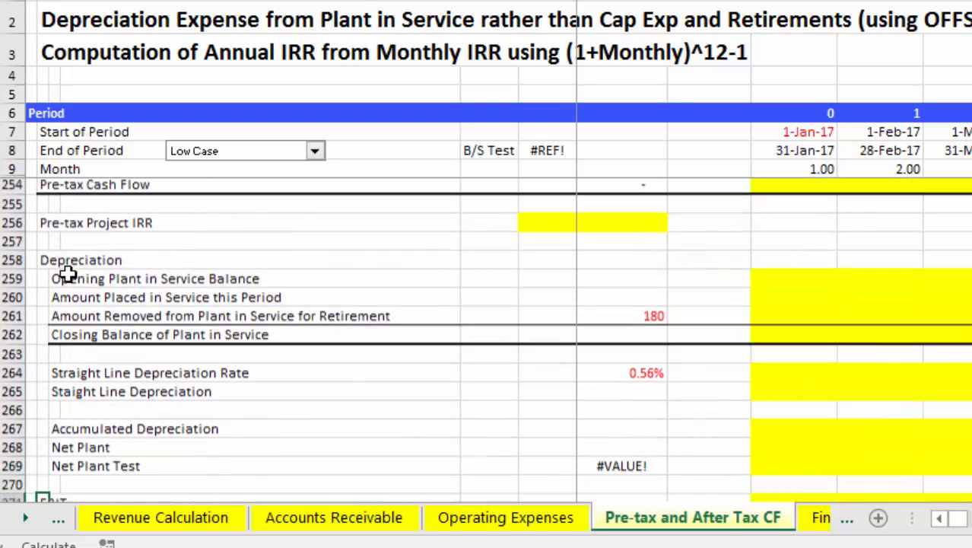
{"action": "key", "text": "Up"}
{"action": "key", "text": "Up"}
{"action": "key", "text": "Up"}
{"action": "key", "text": "Up"}
{"action": "key", "text": "Up"}
{"action": "key", "text": "Up"}
{"action": "key", "text": "Up"}
{"action": "key", "text": "Up"}
{"action": "key", "text": "Up"}
{"action": "key", "text": "Up"}
{"action": "key", "text": "Up"}
{"action": "key", "text": "Up"}
{"action": "key", "text": "Up"}
{"action": "key", "text": "Up"}
{"action": "key", "text": "Up"}
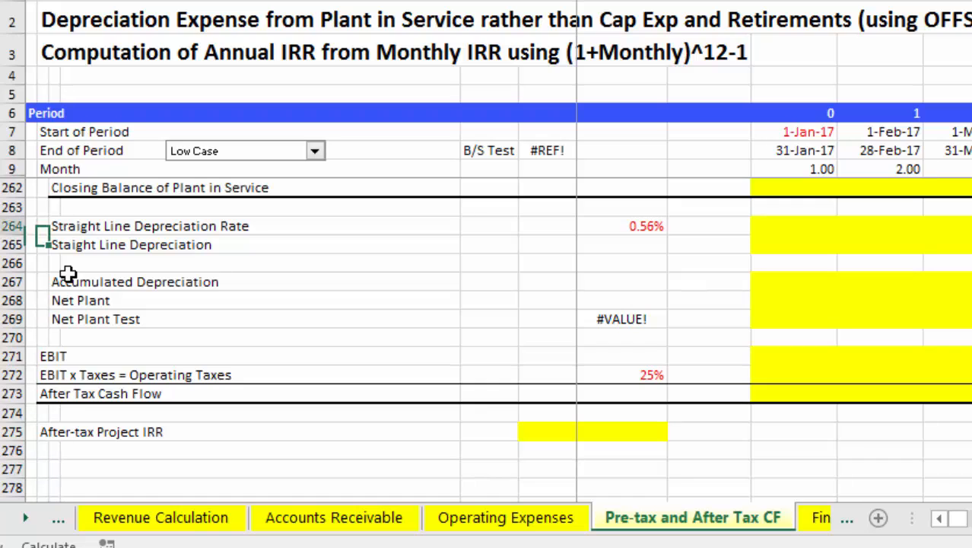
{"action": "key", "text": "Down"}
{"action": "key", "text": "Down"}
{"action": "key", "text": "Down"}
{"action": "key", "text": "Down"}
{"action": "key", "text": "Down"}
{"action": "key", "text": "Down"}
{"action": "key", "text": "Down"}
{"action": "key", "text": "Down"}
{"action": "key", "text": "Down"}
{"action": "key", "text": "Down"}
{"action": "key", "text": "Down"}
{"action": "key", "text": "Up"}
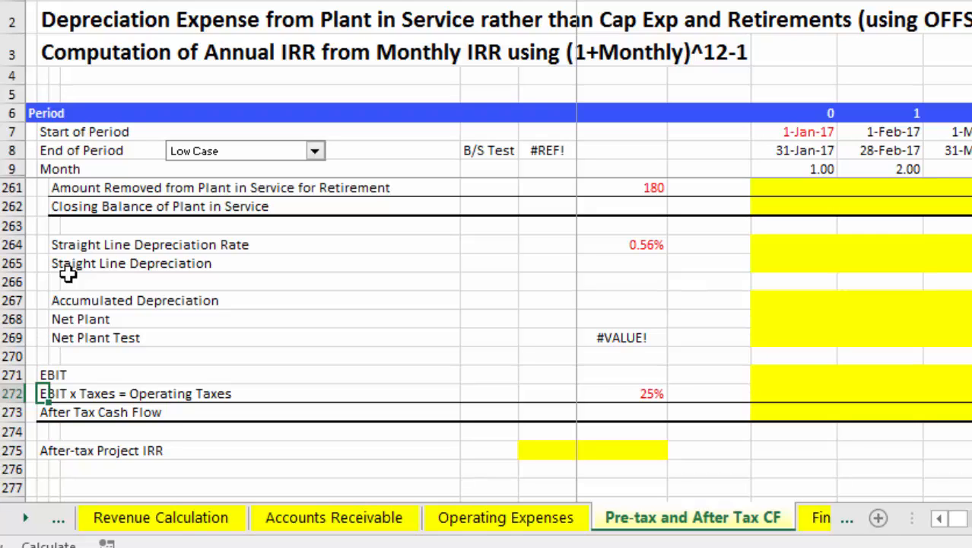
{"action": "key", "text": "Down"}
{"action": "key", "text": "Down"}
{"action": "key", "text": "Down"}
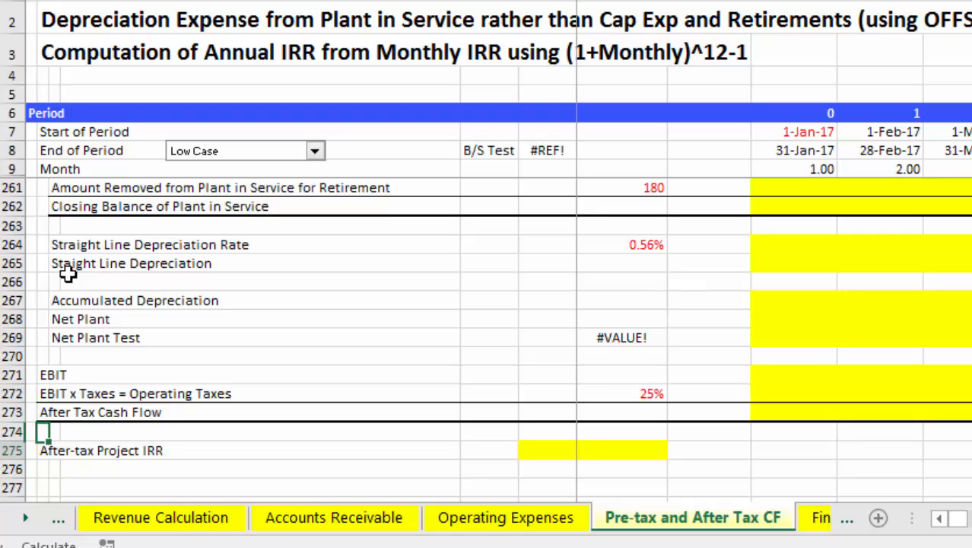
- Look back over the pre-tax cash flow rows and the depreciation block as far as Net Plant Test
{"action": "key", "text": "Up"}
{"action": "key", "text": "Up"}
{"action": "key", "text": "Up"}
{"action": "key", "text": "Up"}
{"action": "key", "text": "Up"}
{"action": "key", "text": "Up"}
{"action": "key", "text": "Up"}
{"action": "key", "text": "Up"}
{"action": "key", "text": "Up"}
{"action": "key", "text": "Up"}
{"action": "key", "text": "Up"}
{"action": "key", "text": "Up"}
{"action": "key", "text": "Up"}
{"action": "key", "text": "Up"}
{"action": "key", "text": "Up"}
{"action": "key", "text": "Up"}
{"action": "key", "text": "Up"}
{"action": "key", "text": "Up"}
{"action": "key", "text": "Up"}
{"action": "key", "text": "Up"}
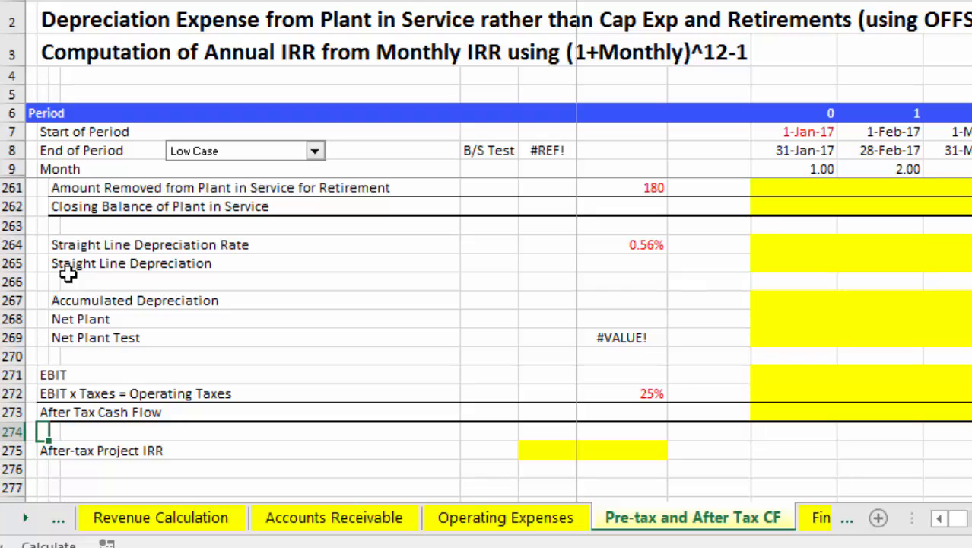
{"action": "key", "text": "Down"}
{"action": "key", "text": "Down"}
{"action": "key", "text": "Down"}
{"action": "key", "text": "Down"}
{"action": "key", "text": "Down"}
{"action": "key", "text": "Down"}
{"action": "key", "text": "Down"}
{"action": "key", "text": "Down"}
{"action": "key", "text": "Down"}
{"action": "key", "text": "Down"}
{"action": "key", "text": "Down"}
{"action": "key", "text": "Down"}
{"action": "key", "text": "Down"}
{"action": "key", "text": "Down"}
{"action": "key", "text": "Down"}
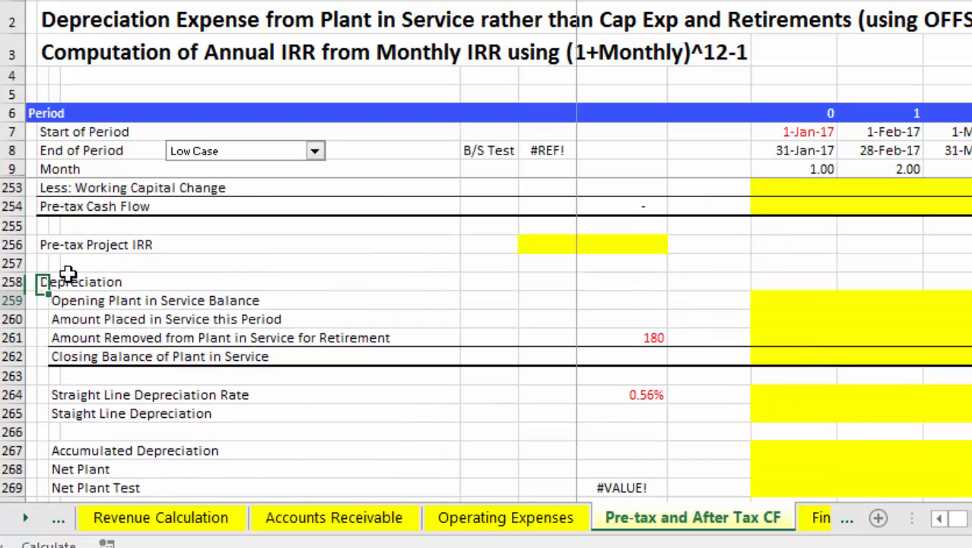
- Clear the error cell G269 in the Net Plant Test row
{"action": "key", "text": "Right"}
{"action": "key", "text": "Right"}
{"action": "key", "text": "Right"}
{"action": "key", "text": "Right"}
{"action": "key", "text": "Right"}
{"action": "key", "text": "Right"}
{"action": "key", "text": "Right"}
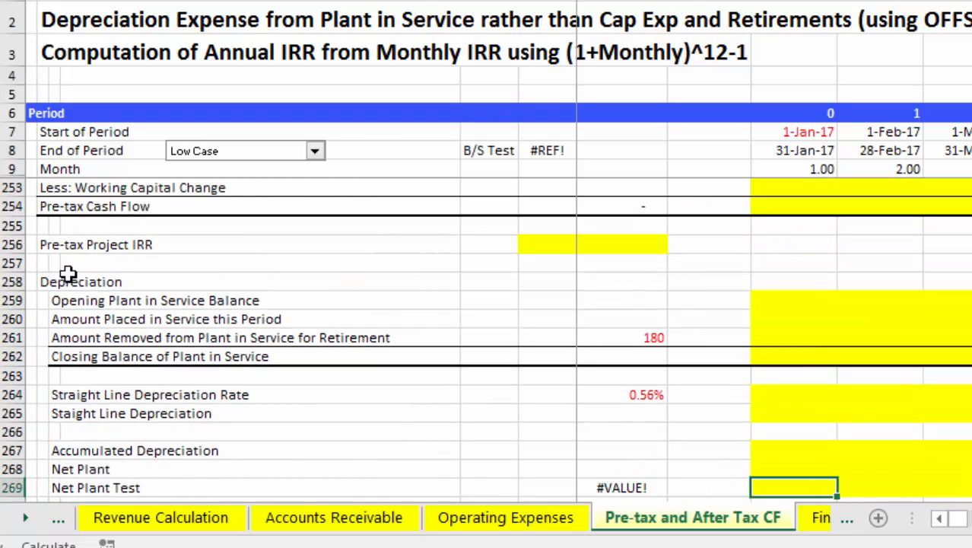
{"action": "key", "text": "Left"}
{"action": "key", "text": "Left"}
{"action": "key", "text": "Delete"}
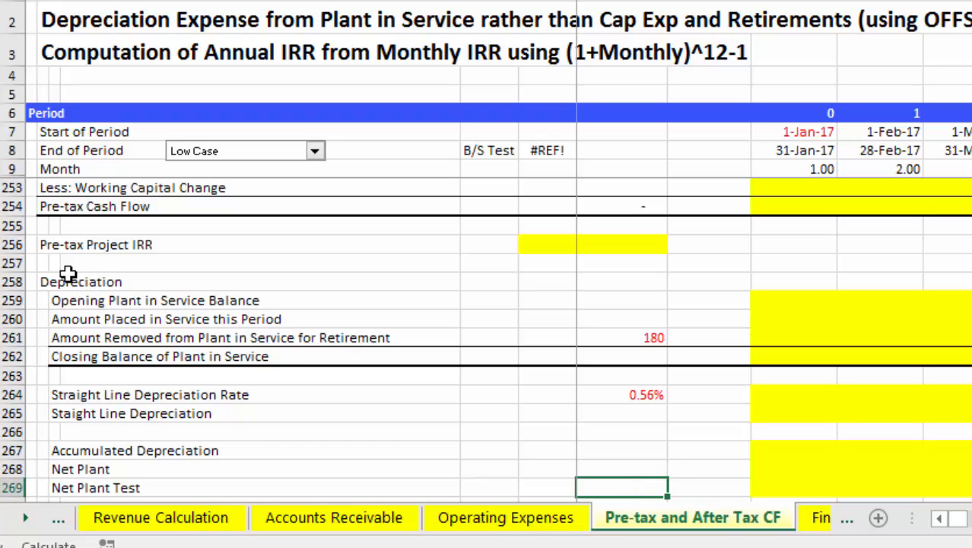
- Review the layout from the Accounts Payable Balance rows through pre-tax cash flow to the straight line depreciation rows
{"action": "key", "text": "Left"}
{"action": "key", "text": "Left"}
{"action": "key", "text": "Left"}
{"action": "key", "text": "Left"}
{"action": "key", "text": "Left"}
{"action": "key", "text": "Up"}
{"action": "key", "text": "Up"}
{"action": "key", "text": "Up"}
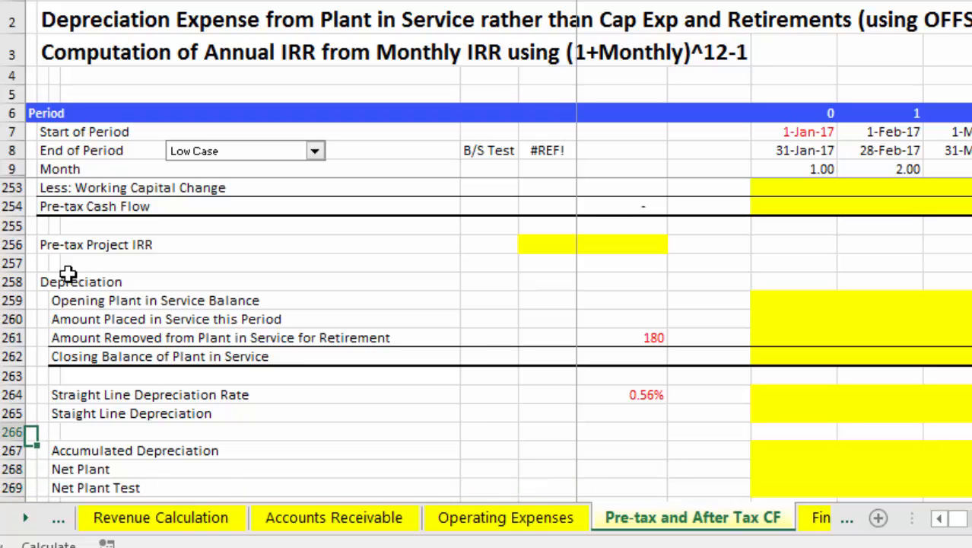
{"action": "key", "text": "Up"}
{"action": "key", "text": "Up"}
{"action": "key", "text": "Up"}
{"action": "key", "text": "Up"}
{"action": "key", "text": "Up"}
{"action": "key", "text": "Up"}
{"action": "key", "text": "Up"}
{"action": "key", "text": "Up"}
{"action": "key", "text": "Up"}
{"action": "key", "text": "Up"}
{"action": "key", "text": "Up"}
{"action": "key", "text": "Up"}
{"action": "key", "text": "Up"}
{"action": "key", "text": "Up"}
{"action": "key", "text": "Up"}
{"action": "key", "text": "Up"}
{"action": "key", "text": "Up"}
{"action": "key", "text": "Up"}
{"action": "key", "text": "Up"}
{"action": "key", "text": "Up"}
{"action": "key", "text": "Down"}
{"action": "key", "text": "Down"}
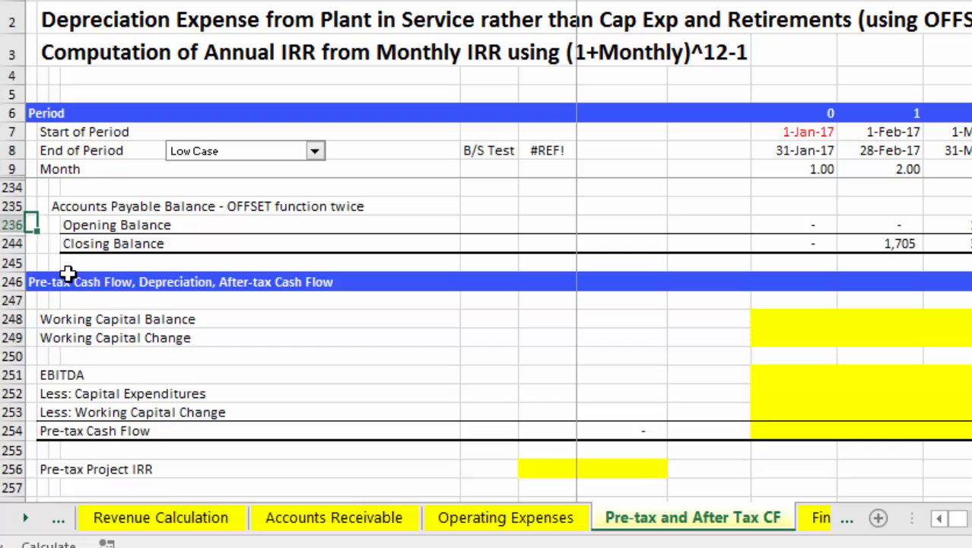
{"action": "key", "text": "Down"}
{"action": "key", "text": "Down"}
{"action": "key", "text": "Down"}
{"action": "key", "text": "Down"}
{"action": "key", "text": "Down"}
{"action": "key", "text": "Down"}
{"action": "key", "text": "Down"}
{"action": "key", "text": "Down"}
{"action": "key", "text": "Down"}
{"action": "key", "text": "Down"}
{"action": "key", "text": "Down"}
{"action": "key", "text": "Down"}
{"action": "key", "text": "Down"}
{"action": "key", "text": "Down"}
{"action": "key", "text": "Down"}
{"action": "key", "text": "Down"}
{"action": "key", "text": "Down"}
{"action": "key", "text": "Down"}
{"action": "key", "text": "Down"}
{"action": "key", "text": "Down"}
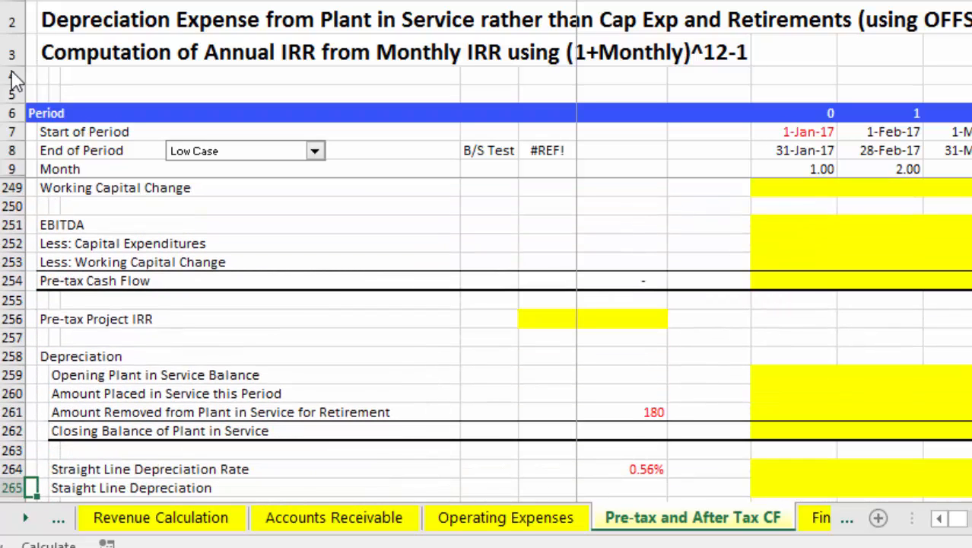
- Examine the Depreciation rows for the amount placed in service and the amount removed from plant in service for retirement
{"action": "left_click", "coordinate": [85, 27]}
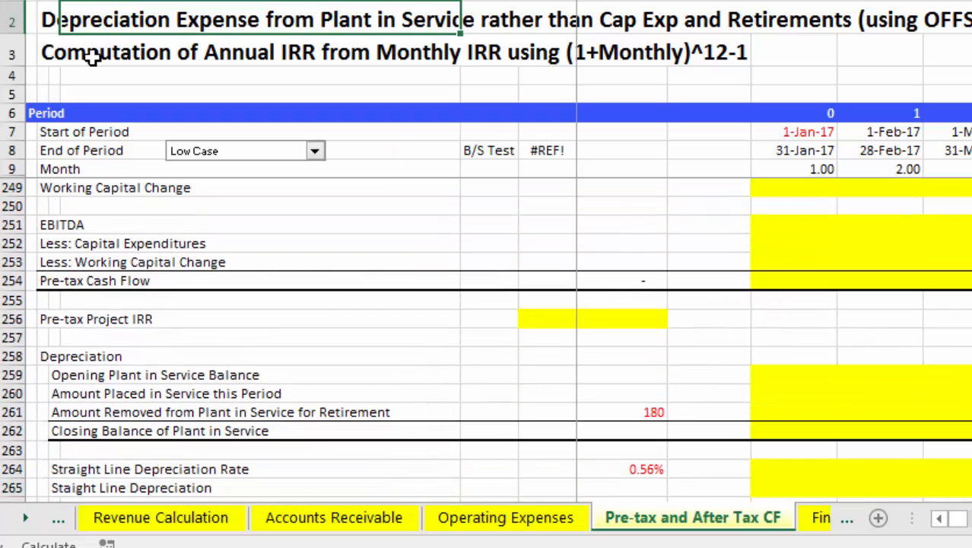
{"action": "left_click", "coordinate": [119, 405]}
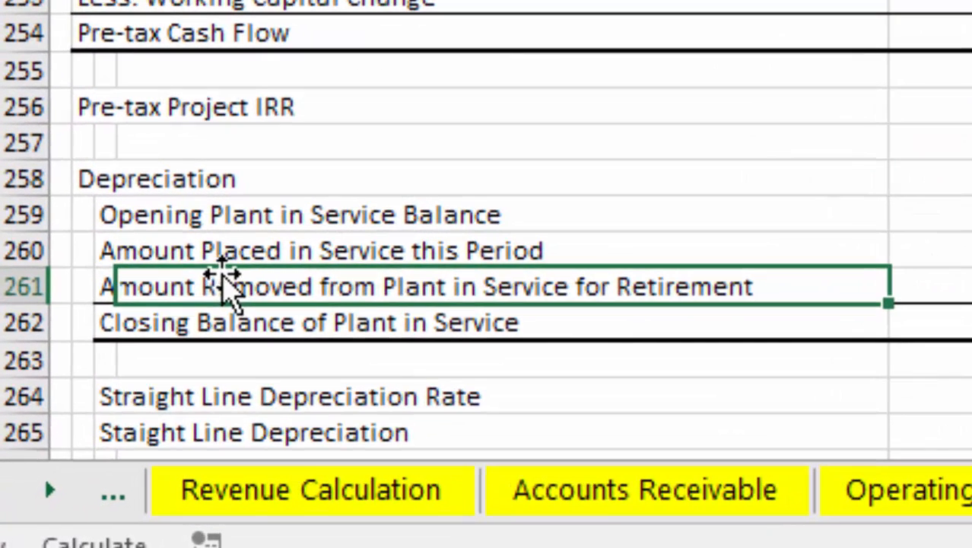
{"action": "left_click", "coordinate": [119, 317]}
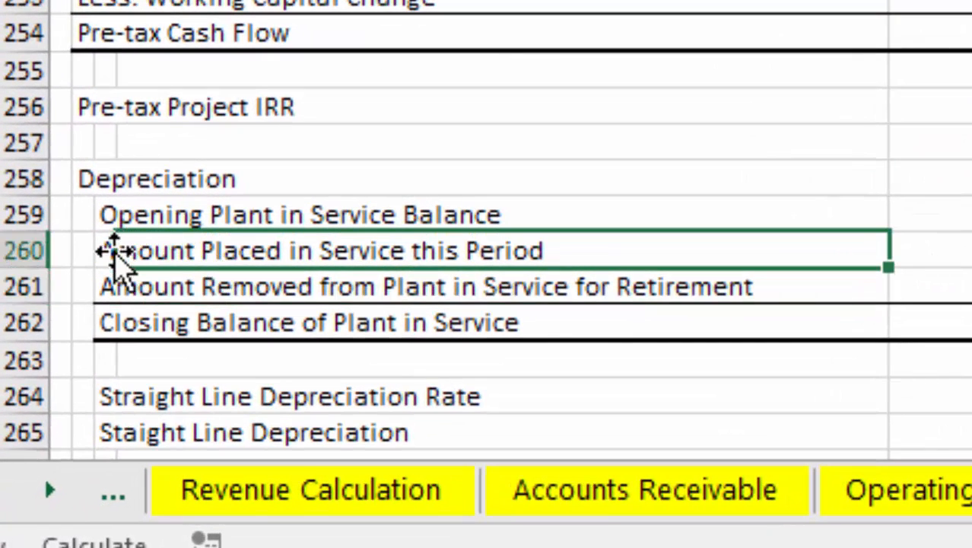
{"action": "left_click", "coordinate": [104, 249]}
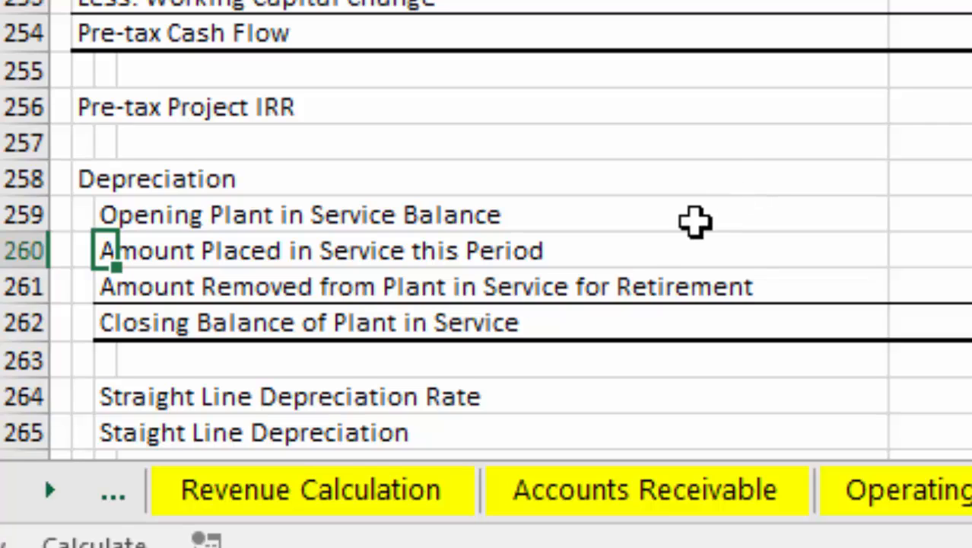
{"action": "left_click", "coordinate": [548, 277]}
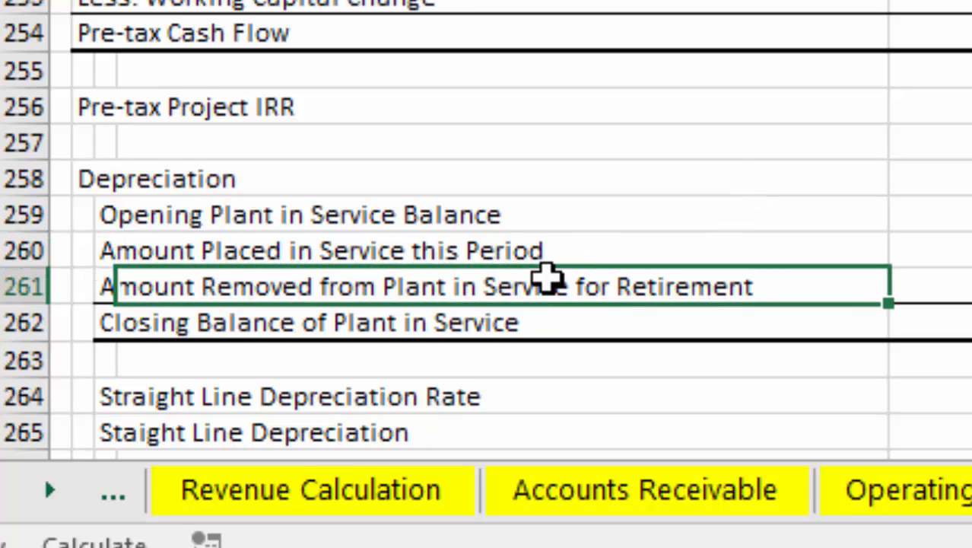
{"action": "left_click", "coordinate": [263, 249]}
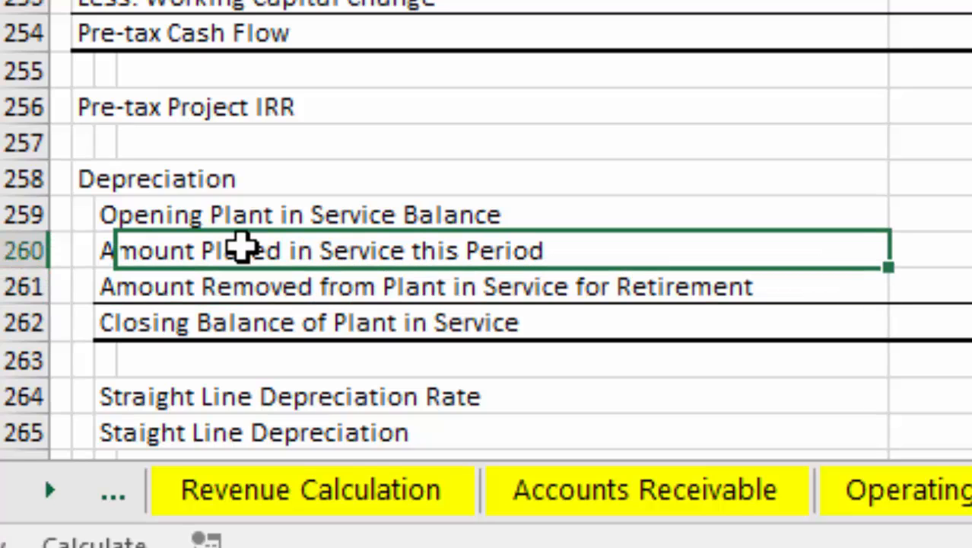
{"action": "left_click", "coordinate": [97, 250]}
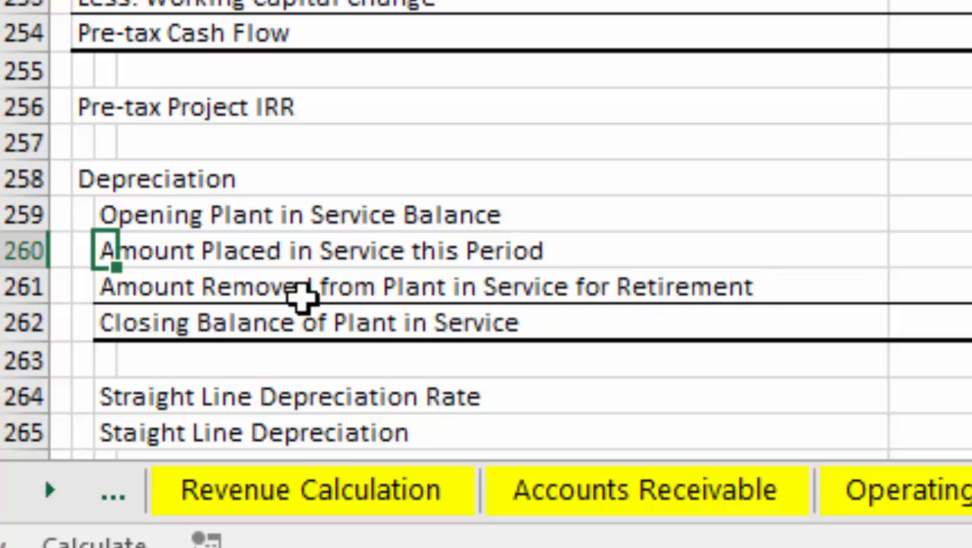
{"action": "key", "text": "Down"}
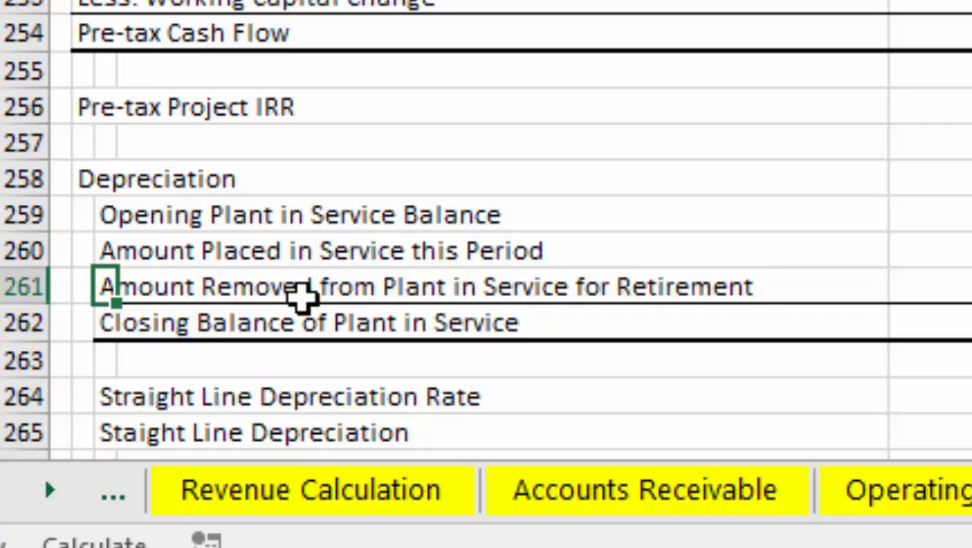
{"action": "key", "text": "Down"}
{"action": "key", "text": "Up"}
{"action": "key", "text": "Up"}
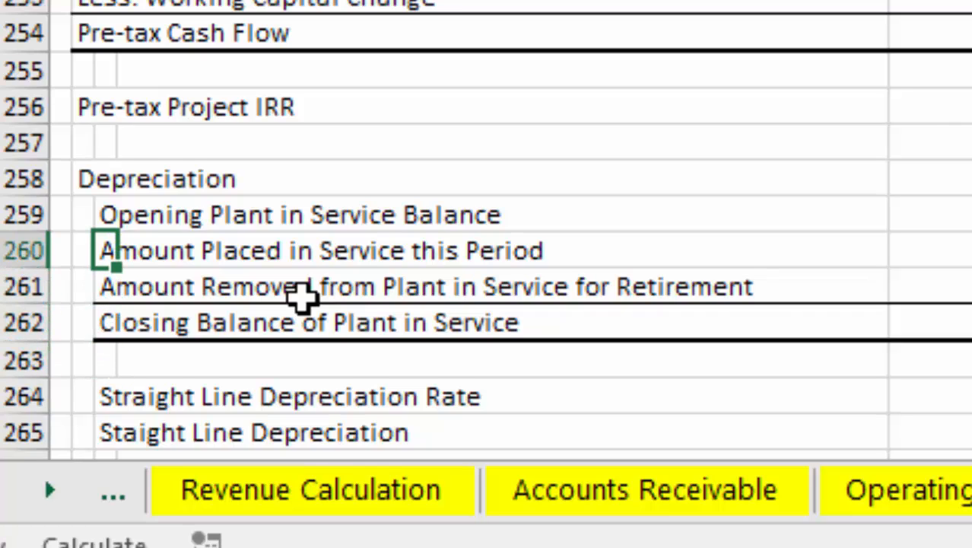
- Review the rows from Net Capital Expenditures and the working capital balances through pre-tax cash flow and depreciation to After Tax Cash Flow
{"action": "scroll", "coordinate": [302, 297], "scroll_direction": "up", "scroll_amount": 6}
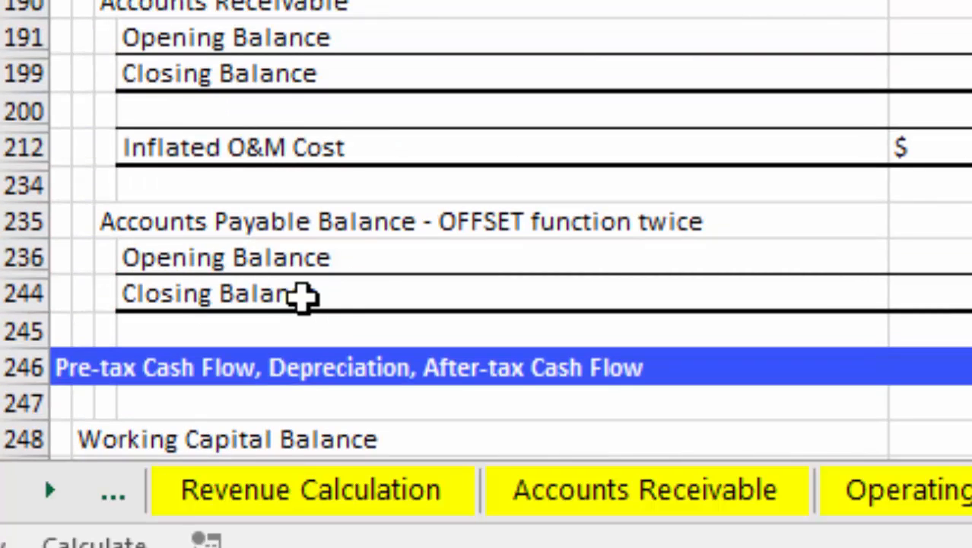
{"action": "scroll", "coordinate": [302, 297], "scroll_direction": "up", "scroll_amount": 1}
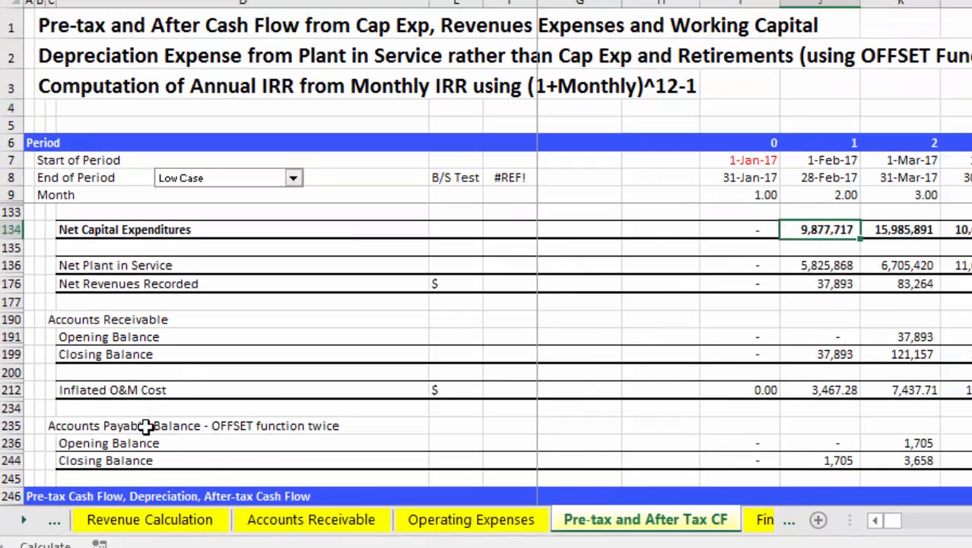
{"action": "key", "text": "Down"}
{"action": "key", "text": "Down"}
{"action": "key", "text": "Down"}
{"action": "key", "text": "Down"}
{"action": "key", "text": "Down"}
{"action": "key", "text": "Down"}
{"action": "key", "text": "Down"}
{"action": "key", "text": "Down"}
{"action": "key", "text": "Down"}
{"action": "key", "text": "Down"}
{"action": "key", "text": "Down"}
{"action": "key", "text": "Down"}
{"action": "key", "text": "Down"}
{"action": "key", "text": "Down"}
{"action": "key", "text": "Down"}
{"action": "key", "text": "Down"}
{"action": "key", "text": "Down"}
{"action": "key", "text": "Down"}
{"action": "key", "text": "Down"}
{"action": "key", "text": "Down"}
{"action": "key", "text": "Down"}
{"action": "key", "text": "Down"}
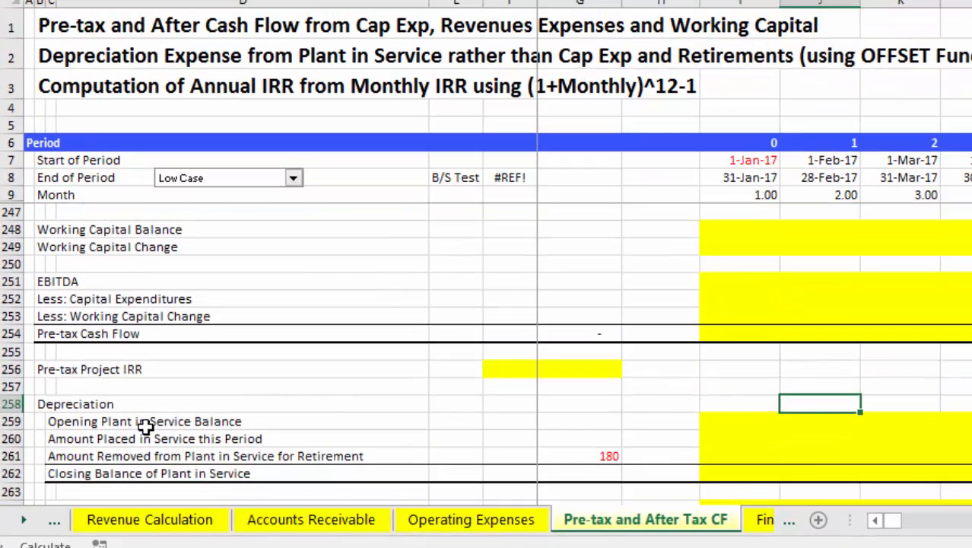
{"action": "key", "text": "Down"}
{"action": "key", "text": "Down"}
{"action": "key", "text": "Down"}
{"action": "key", "text": "Down"}
{"action": "key", "text": "Down"}
{"action": "key", "text": "Down"}
{"action": "key", "text": "Down"}
{"action": "key", "text": "Down"}
{"action": "key", "text": "Down"}
{"action": "key", "text": "Down"}
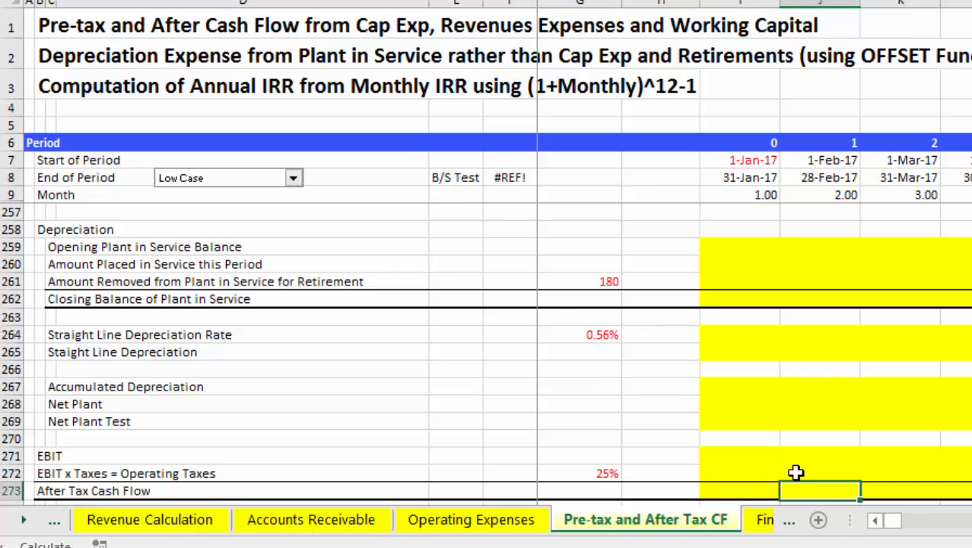
- Switch to the Monthly Consolidated Model sheet and go to the period 0 EBITDA cell I236
{"action": "left_click", "coordinate": [851, 503]}
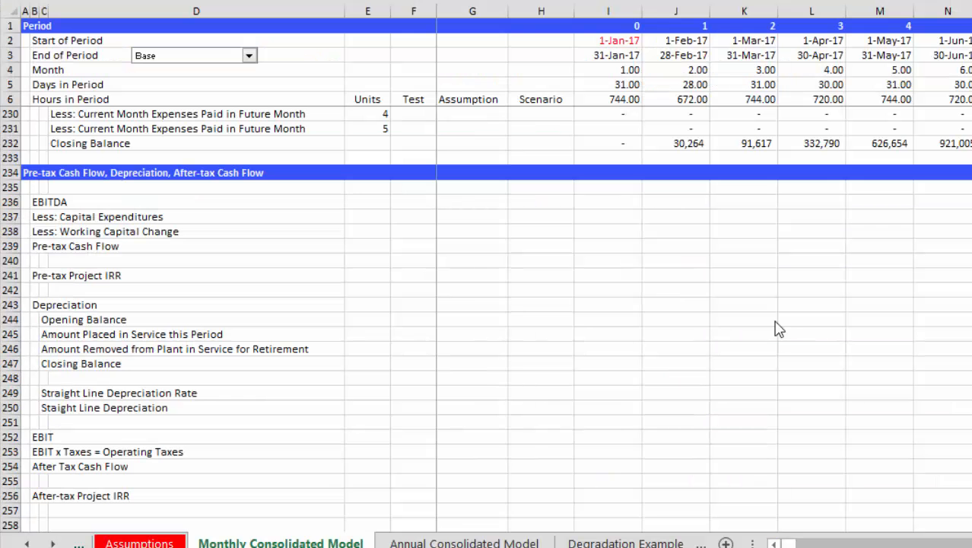
{"action": "left_click", "coordinate": [682, 337]}
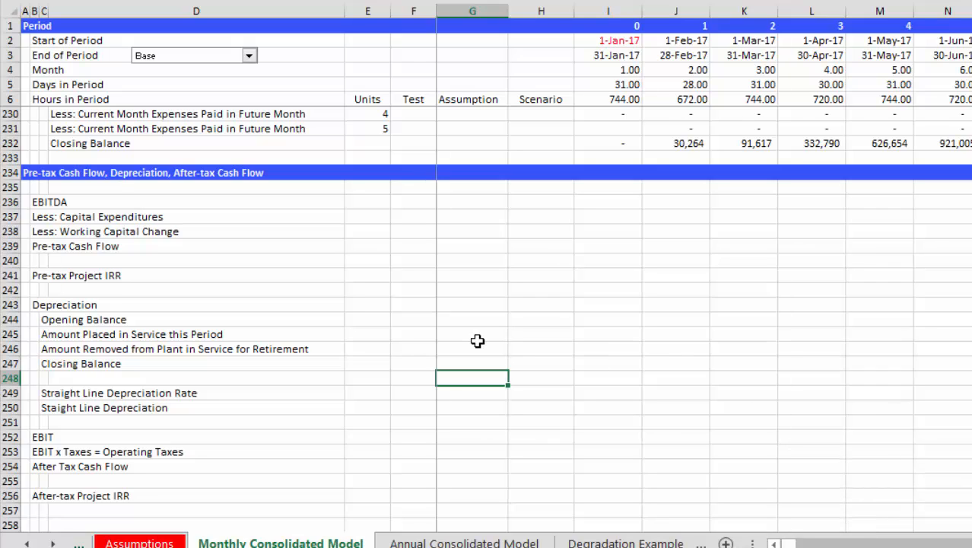
{"action": "key", "text": "Up"}
{"action": "key", "text": "Up"}
{"action": "key", "text": "Up"}
{"action": "key", "text": "Up"}
{"action": "key", "text": "Up"}
{"action": "key", "text": "Up"}
{"action": "key", "text": "Up"}
{"action": "key", "text": "Up"}
{"action": "key", "text": "Up"}
{"action": "key", "text": "Up"}
{"action": "key", "text": "Up"}
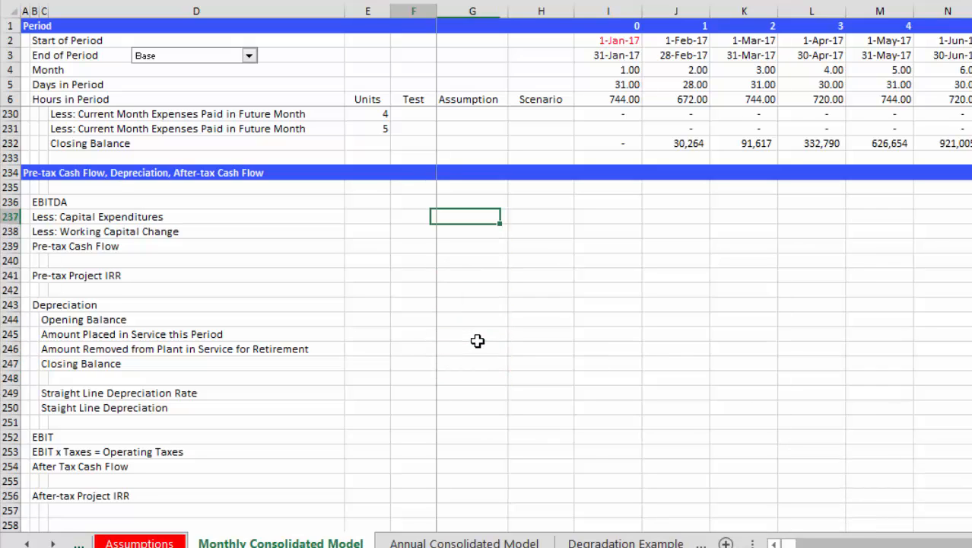
{"action": "key", "text": "Left"}
{"action": "key", "text": "Up"}
{"action": "key", "text": "Right"}
{"action": "key", "text": "Right"}
{"action": "key", "text": "Right"}
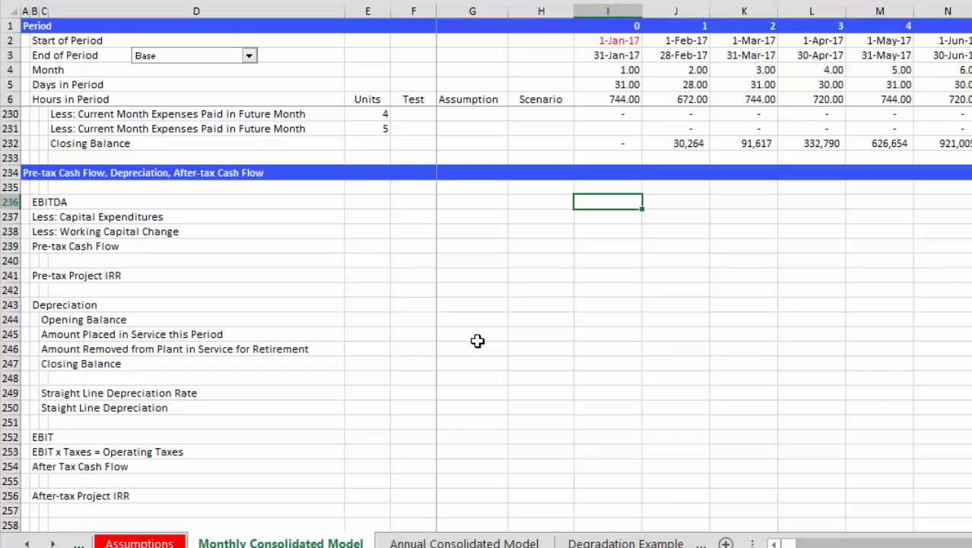
- Look through the empty cash flow section from EBITDA down to the Financing Analysis header and back up to EBITDA
{"action": "key", "text": "Down"}
{"action": "key", "text": "Down"}
{"action": "key", "text": "Down"}
{"action": "key", "text": "Down"}
{"action": "key", "text": "Down"}
{"action": "key", "text": "Down"}
{"action": "key", "text": "Down"}
{"action": "key", "text": "Down"}
{"action": "key", "text": "Down"}
{"action": "key", "text": "Down"}
{"action": "key", "text": "Down"}
{"action": "key", "text": "Down"}
{"action": "key", "text": "Down"}
{"action": "key", "text": "Down"}
{"action": "key", "text": "Down"}
{"action": "key", "text": "Down"}
{"action": "key", "text": "Down"}
{"action": "key", "text": "Down"}
{"action": "key", "text": "Down"}
{"action": "key", "text": "Down"}
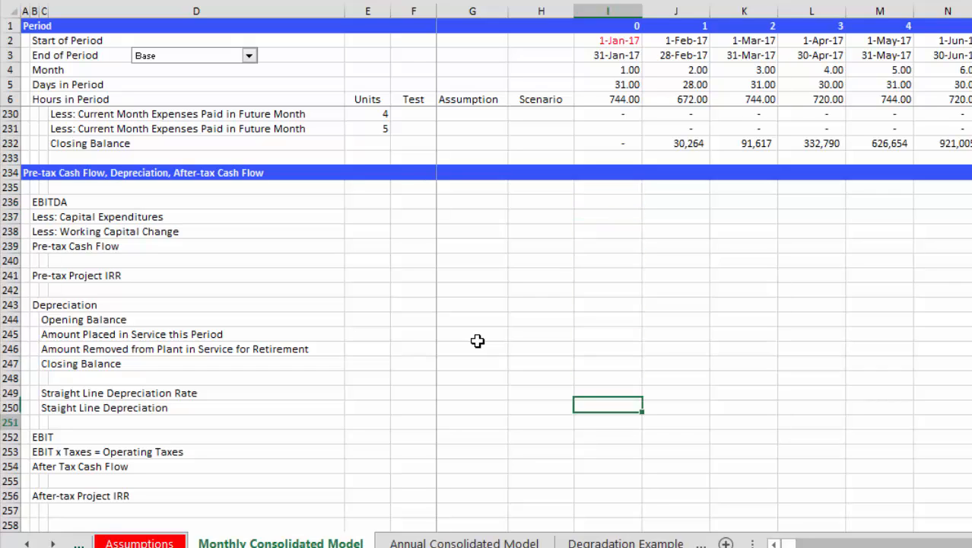
{"action": "key", "text": "Down"}
{"action": "key", "text": "Down"}
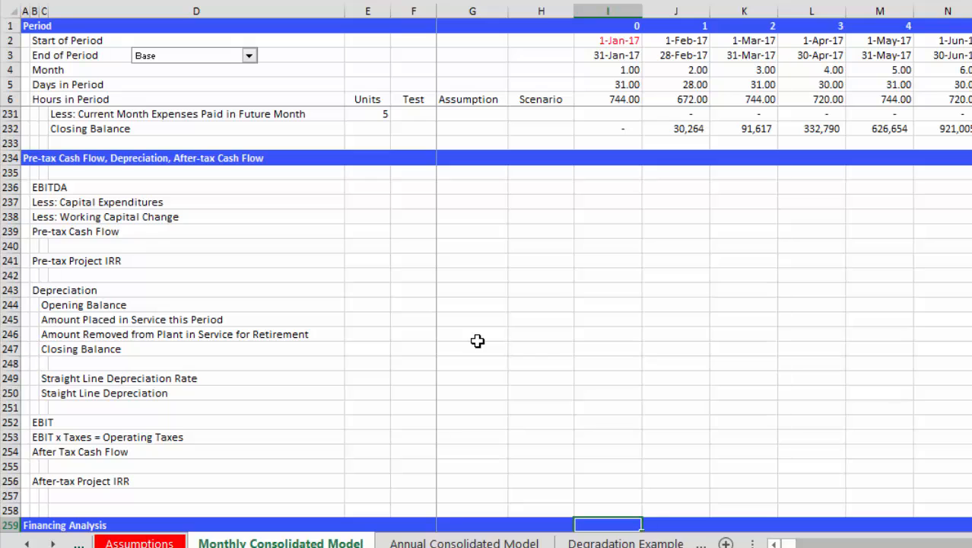
{"action": "key", "text": "Up"}
{"action": "key", "text": "Up"}
{"action": "key", "text": "Up"}
{"action": "key", "text": "Up"}
{"action": "key", "text": "Up"}
{"action": "key", "text": "Up"}
{"action": "key", "text": "Up"}
{"action": "key", "text": "Up"}
{"action": "key", "text": "Up"}
{"action": "key", "text": "Up"}
{"action": "key", "text": "Up"}
{"action": "key", "text": "Up"}
{"action": "key", "text": "Up"}
{"action": "key", "text": "Up"}
{"action": "key", "text": "Up"}
{"action": "key", "text": "Up"}
{"action": "key", "text": "Up"}
{"action": "key", "text": "Up"}
{"action": "key", "text": "Up"}
{"action": "key", "text": "Up"}
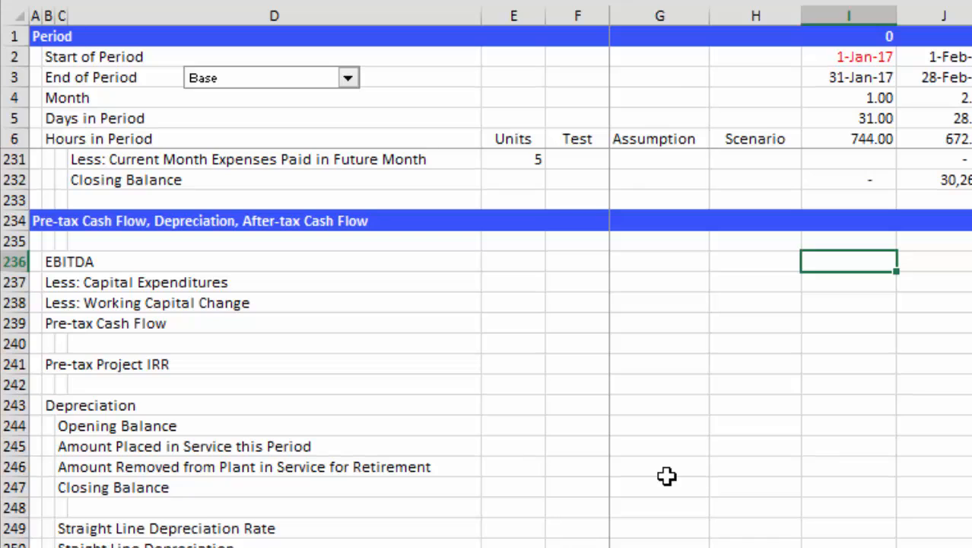
- Check the row labels from EBITDA down through the straight line depreciation rows and back up to Pre-tax Project IRR
{"action": "key", "text": "Down"}
{"action": "key", "text": "Down"}
{"action": "key", "text": "Down"}
{"action": "key", "text": "Down"}
{"action": "key", "text": "Down"}
{"action": "key", "text": "Down"}
{"action": "key", "text": "Down"}
{"action": "key", "text": "Down"}
{"action": "key", "text": "Down"}
{"action": "key", "text": "Down"}
{"action": "key", "text": "Down"}
{"action": "key", "text": "Down"}
{"action": "key", "text": "Down"}
{"action": "key", "text": "Down"}
{"action": "key", "text": "Down"}
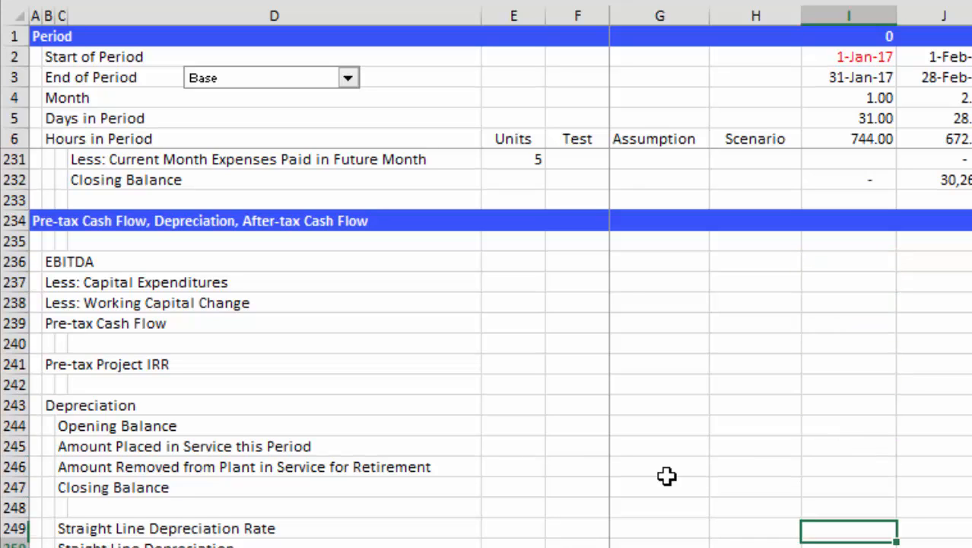
{"action": "key", "text": "Left"}
{"action": "key", "text": "Left"}
{"action": "key", "text": "Left"}
{"action": "key", "text": "Left"}
{"action": "key", "text": "Left"}
{"action": "key", "text": "Left"}
{"action": "key", "text": "Left"}
{"action": "key", "text": "Left"}
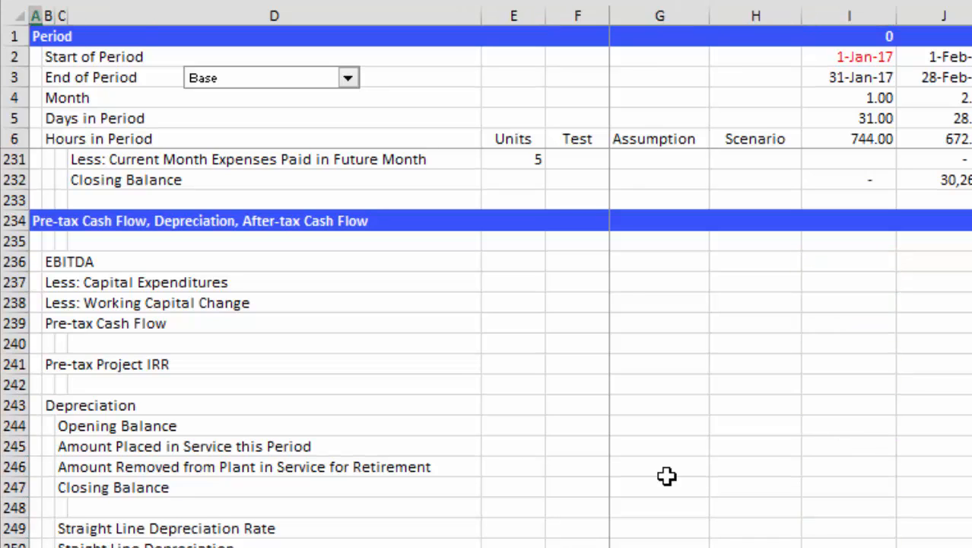
{"action": "key", "text": "Right"}
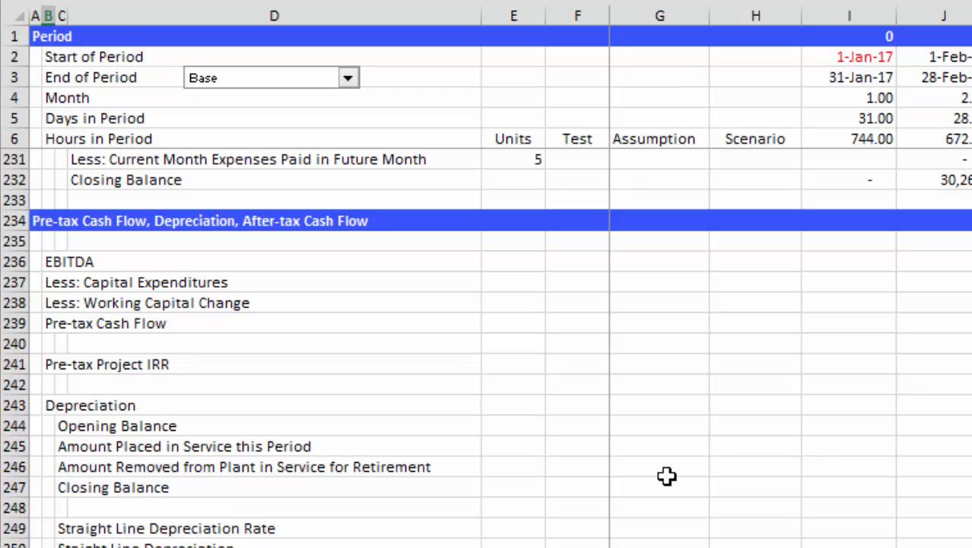
{"action": "key", "text": "Up"}
{"action": "key", "text": "Up"}
{"action": "key", "text": "Up"}
{"action": "key", "text": "Up"}
{"action": "key", "text": "Up"}
{"action": "key", "text": "Up"}
{"action": "key", "text": "Up"}
{"action": "key", "text": "Up"}
{"action": "key", "text": "Up"}
{"action": "key", "text": "Up"}
{"action": "key", "text": "Up"}
{"action": "key", "text": "Down"}
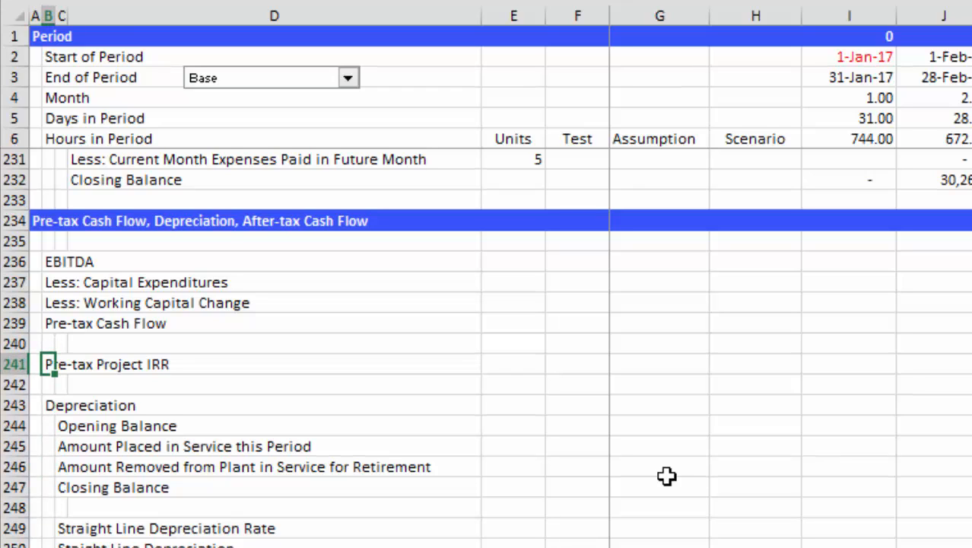
- Read the row labels from EBITDA to Pre-tax Cash Flow, ending on the period 0 EBITDA cell I236
{"action": "key", "text": "Up"}
{"action": "key", "text": "Up"}
{"action": "key", "text": "Up"}
{"action": "key", "text": "Up"}
{"action": "key", "text": "Up"}
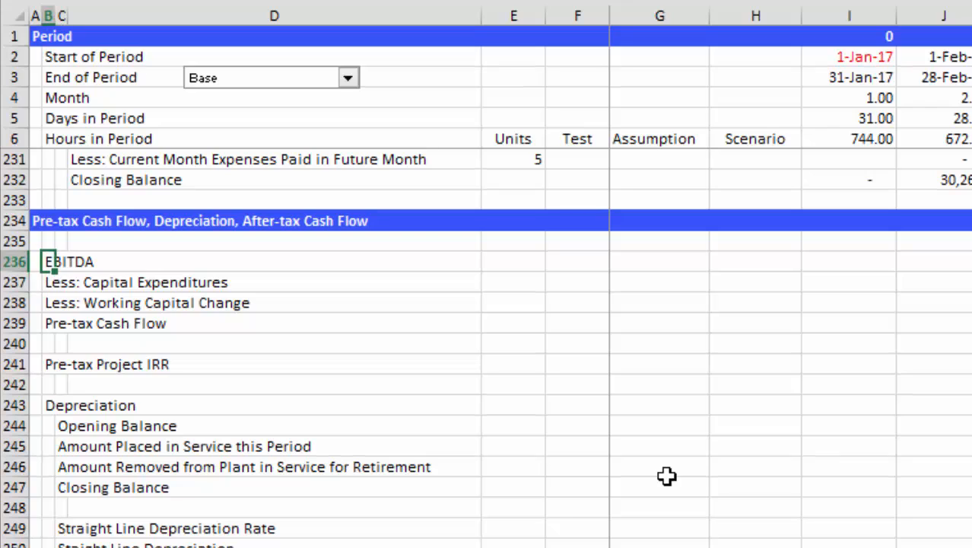
{"action": "key", "text": "Down"}
{"action": "key", "text": "Down"}
{"action": "key", "text": "Down"}
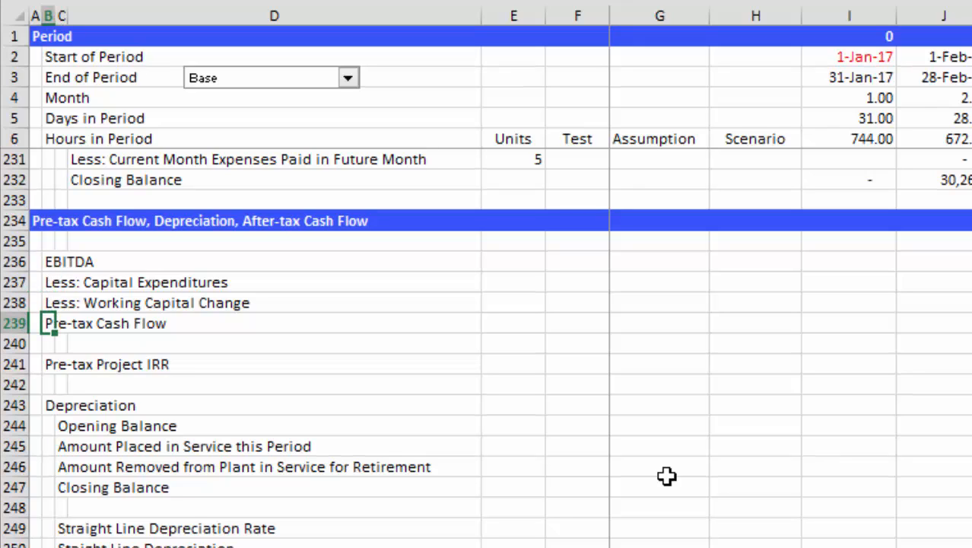
{"action": "key", "text": "Up"}
{"action": "key", "text": "Up"}
{"action": "key", "text": "Up"}
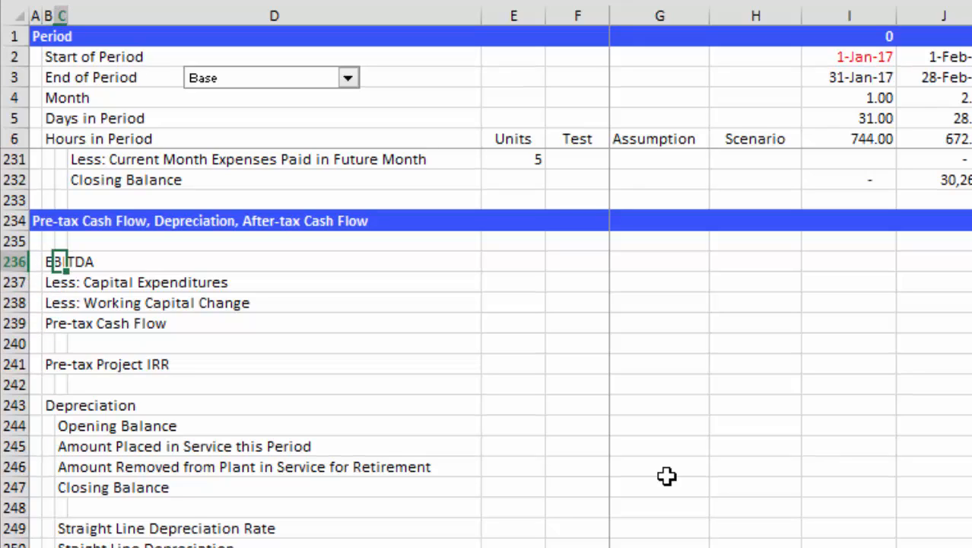
{"action": "key", "text": "ctrl+Right"}
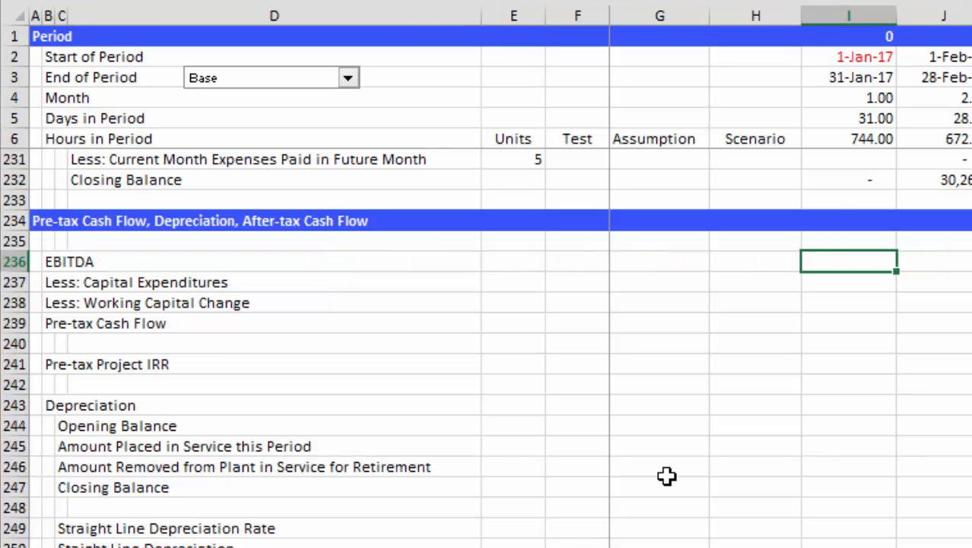
- Start the period 0 EBITDA formula in I236 with a reference to Net Revenues Recorded in I172
{"action": "type", "text": "="}
{"action": "key", "text": "Up"}
{"action": "key", "text": "Up"}
{"action": "key", "text": "Up"}
{"action": "key", "text": "Up"}
{"action": "key", "text": "Up"}
{"action": "key", "text": "Up"}
{"action": "key", "text": "Up"}
{"action": "key", "text": "Up"}
{"action": "key", "text": "Up"}
{"action": "key", "text": "Up"}
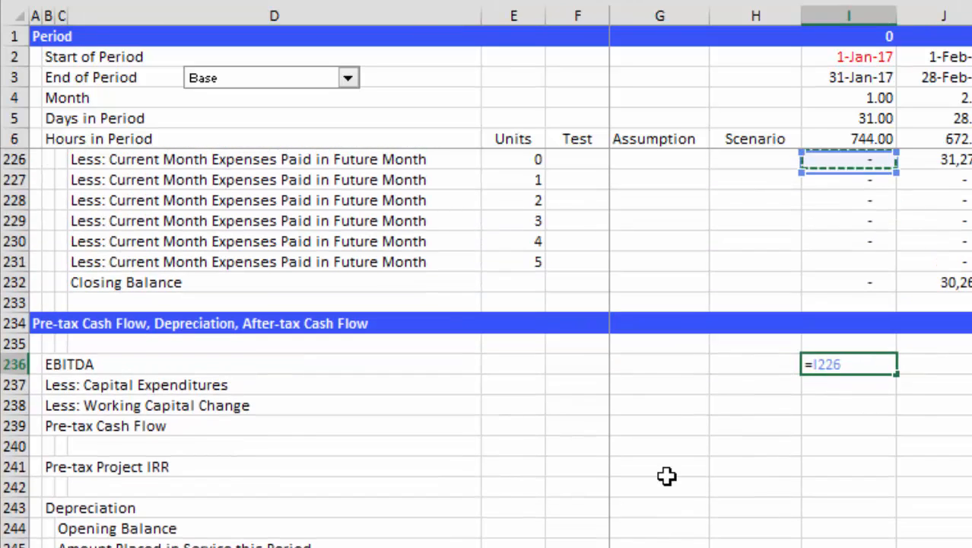
{"action": "key", "text": "Up"}
{"action": "key", "text": "Up"}
{"action": "key", "text": "Up"}
{"action": "key", "text": "Up"}
{"action": "key", "text": "Up"}
{"action": "key", "text": "Up"}
{"action": "key", "text": "Up"}
{"action": "key", "text": "Up"}
{"action": "key", "text": "Up"}
{"action": "key", "text": "Up"}
{"action": "key", "text": "Up"}
{"action": "key", "text": "Up"}
{"action": "key", "text": "Up"}
{"action": "key", "text": "Up"}
{"action": "key", "text": "Up"}
{"action": "key", "text": "Up"}
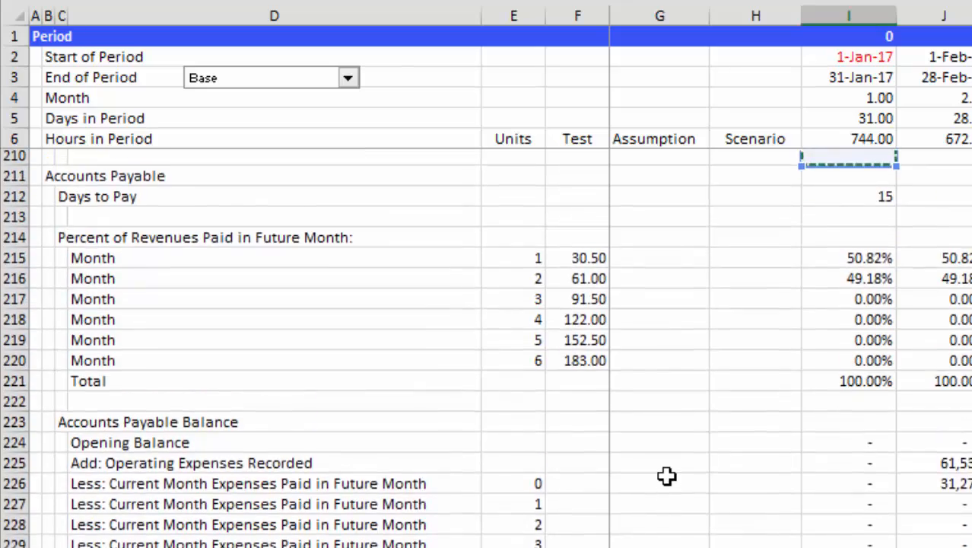
{"action": "key", "text": "Up"}
{"action": "key", "text": "Up"}
{"action": "key", "text": "Up"}
{"action": "key", "text": "Up"}
{"action": "key", "text": "Up"}
{"action": "key", "text": "Up"}
{"action": "key", "text": "Up"}
{"action": "key", "text": "Up"}
{"action": "key", "text": "Up"}
{"action": "key", "text": "Up"}
{"action": "key", "text": "Up"}
{"action": "key", "text": "Up"}
{"action": "key", "text": "Up"}
{"action": "key", "text": "Up"}
{"action": "key", "text": "Up"}
{"action": "key", "text": "Up"}
{"action": "key", "text": "Up"}
{"action": "key", "text": "Up"}
{"action": "key", "text": "Up"}
{"action": "key", "text": "Up"}
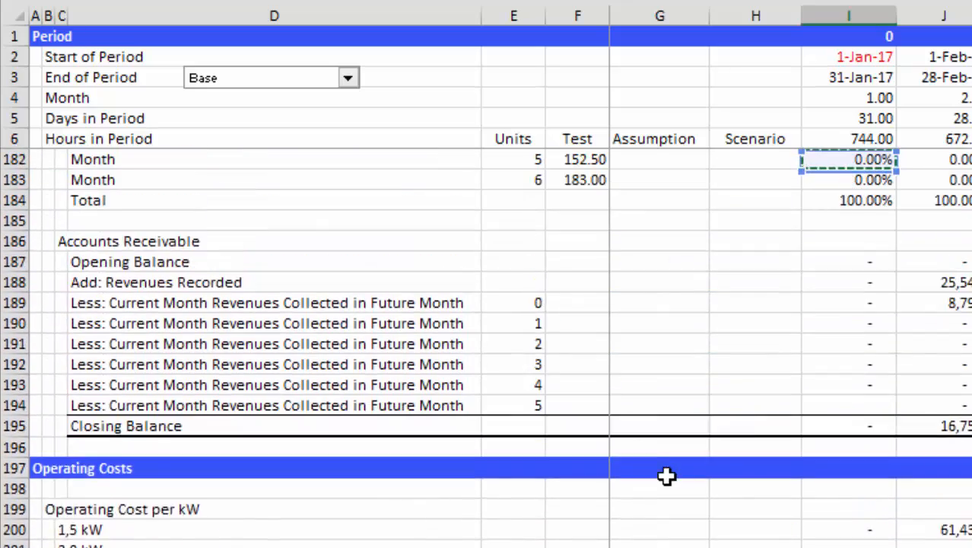
{"action": "key", "text": "Up"}
{"action": "key", "text": "Up"}
{"action": "key", "text": "Up"}
{"action": "key", "text": "Up"}
{"action": "key", "text": "Up"}
{"action": "key", "text": "Up"}
{"action": "key", "text": "Up"}
{"action": "key", "text": "Up"}
{"action": "key", "text": "Up"}
{"action": "key", "text": "Up"}
{"action": "key", "text": "Up"}
{"action": "key", "text": "Up"}
{"action": "key", "text": "Up"}
{"action": "key", "text": "Up"}
{"action": "key", "text": "Up"}
{"action": "key", "text": "Up"}
{"action": "key", "text": "Up"}
{"action": "key", "text": "Up"}
{"action": "key", "text": "Up"}
{"action": "key", "text": "Up"}
{"action": "key", "text": "Down"}
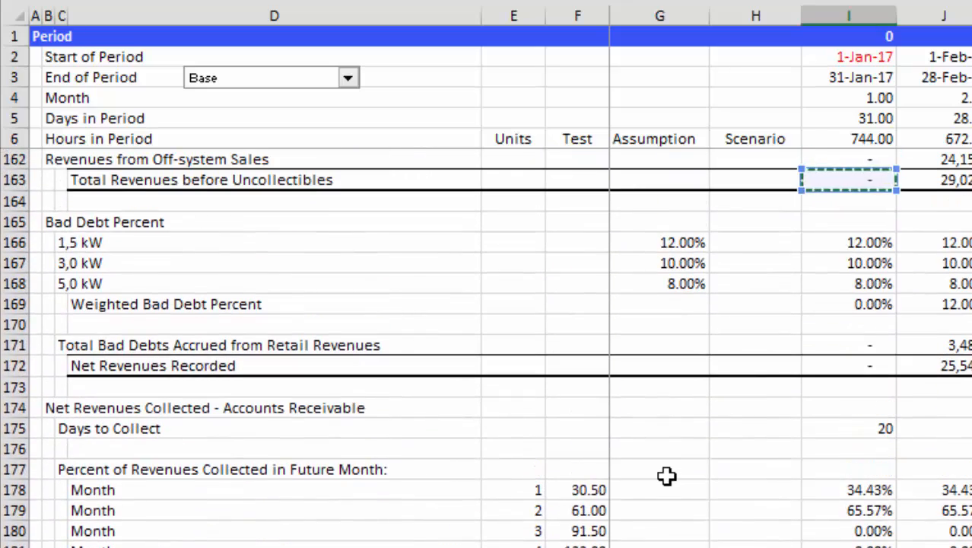
{"action": "key", "text": "Down"}
{"action": "key", "text": "Down"}
{"action": "key", "text": "Down"}
{"action": "key", "text": "Down"}
{"action": "key", "text": "Down"}
{"action": "key", "text": "Down"}
{"action": "key", "text": "Down"}
{"action": "key", "text": "Down"}
{"action": "key", "text": "Down"}
{"action": "key", "text": "Down"}
{"action": "key", "text": "Up"}
{"action": "key", "text": "Up"}
{"action": "key", "text": "Down"}
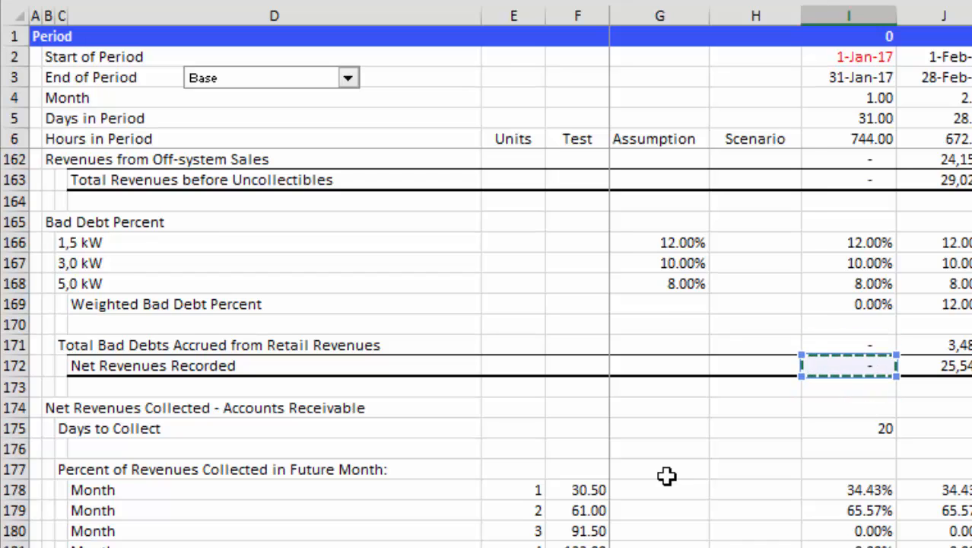
- Subtract the period 0 Inflated O&M Cost in I209 from the net revenues and complete the EBITDA formula in I236
{"action": "key", "text": "F4"}
{"action": "scroll", "coordinate": [666, 475], "scroll_direction": "down", "scroll_amount": 15}
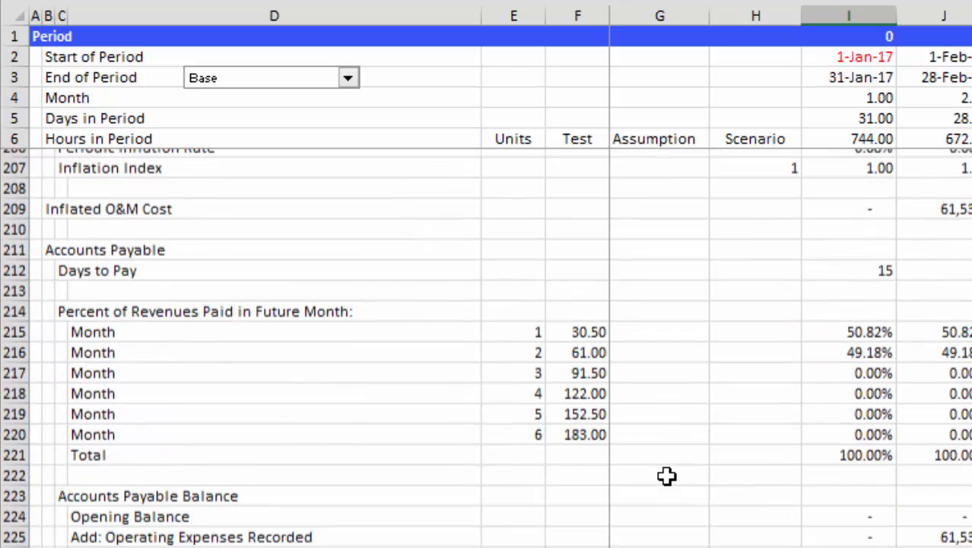
{"action": "scroll", "coordinate": [666, 475], "scroll_direction": "down", "scroll_amount": 4}
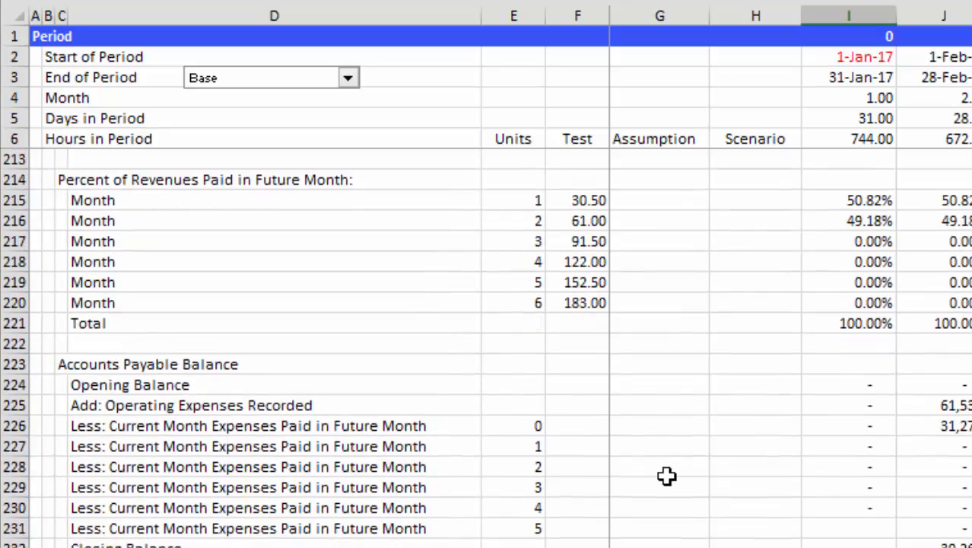
{"action": "key", "text": "Up"}
{"action": "key", "text": "Up"}
{"action": "key", "text": "Up"}
{"action": "key", "text": "Up"}
{"action": "key", "text": "Up"}
{"action": "key", "text": "Up"}
{"action": "key", "text": "Up"}
{"action": "key", "text": "Up"}
{"action": "key", "text": "Up"}
{"action": "key", "text": "Up"}
{"action": "key", "text": "Up"}
{"action": "key", "text": "Up"}
{"action": "key", "text": "Up"}
{"action": "key", "text": "Up"}
{"action": "key", "text": "Up"}
{"action": "key", "text": "Up"}
{"action": "key", "text": "Up"}
{"action": "key", "text": "Up"}
{"action": "key", "text": "Up"}
{"action": "key", "text": "Up"}
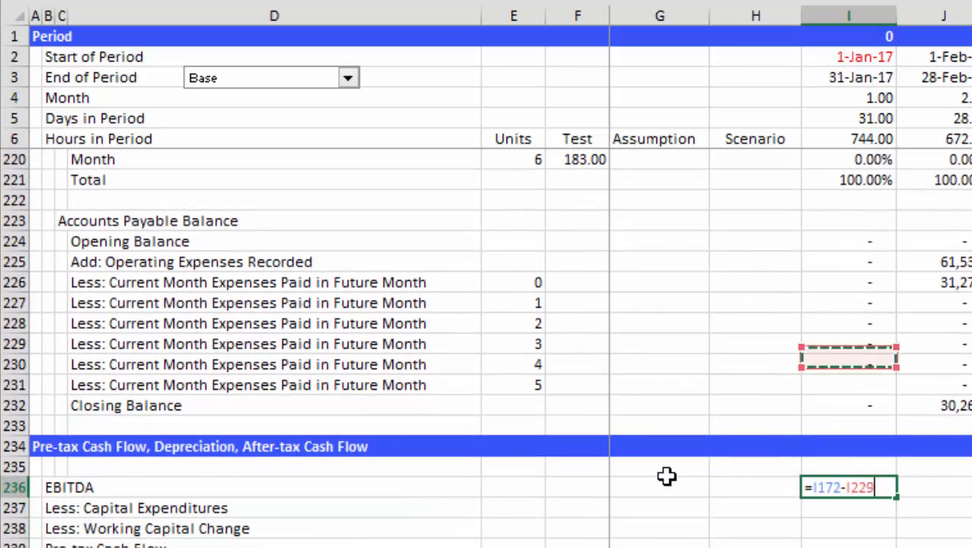
{"action": "key", "text": "Up"}
{"action": "key", "text": "Up"}
{"action": "key", "text": "Up"}
{"action": "key", "text": "Up"}
{"action": "key", "text": "Up"}
{"action": "key", "text": "Up"}
{"action": "key", "text": "Up"}
{"action": "key", "text": "Up"}
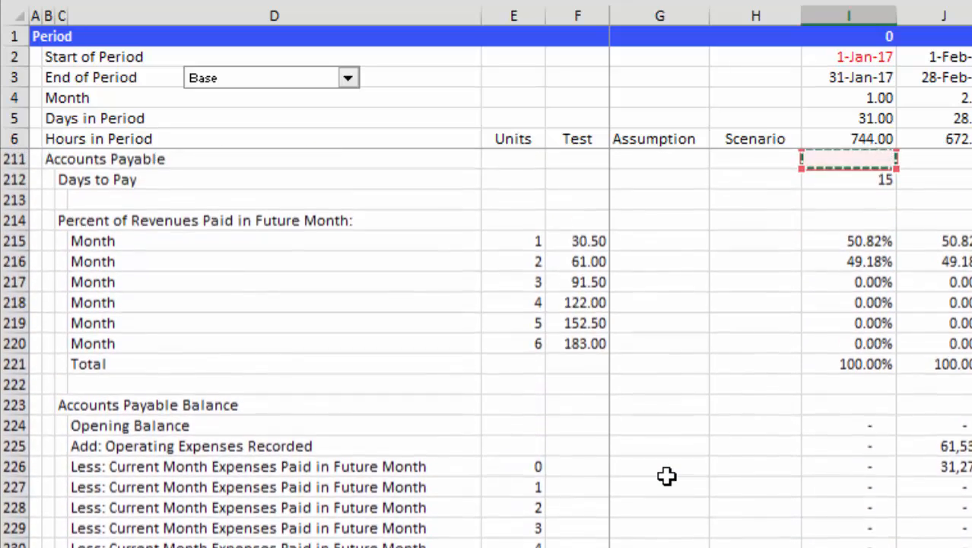
{"action": "key", "text": "Up"}
{"action": "key", "text": "Down"}
{"action": "key", "text": "Down"}
{"action": "key", "text": "Down"}
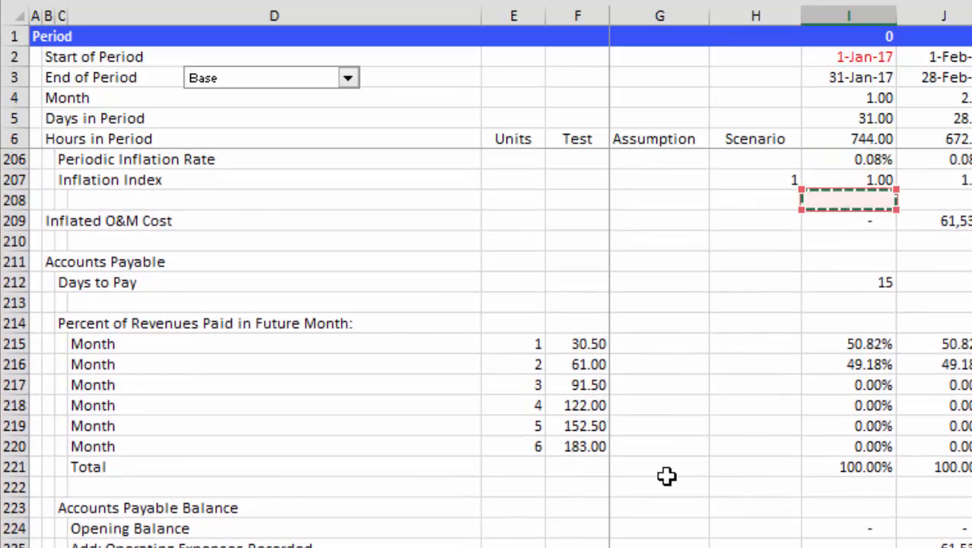
{"action": "key", "text": "Return"}
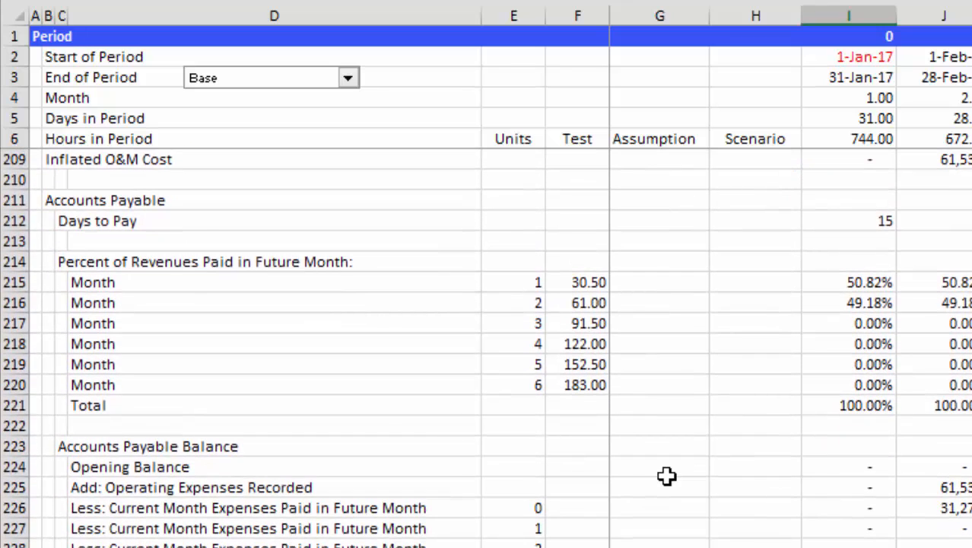
- Go to the Inflated O&M Cost label in B209 and try selecting its row across all periods
{"action": "key", "text": "Up"}
{"action": "key", "text": "Up"}
{"action": "key", "text": "Up"}
{"action": "key", "text": "Up"}
{"action": "key", "text": "Up"}
{"action": "key", "text": "Up"}
{"action": "key", "text": "Up"}
{"action": "key", "text": "Up"}
{"action": "key", "text": "Up"}
{"action": "key", "text": "Up"}
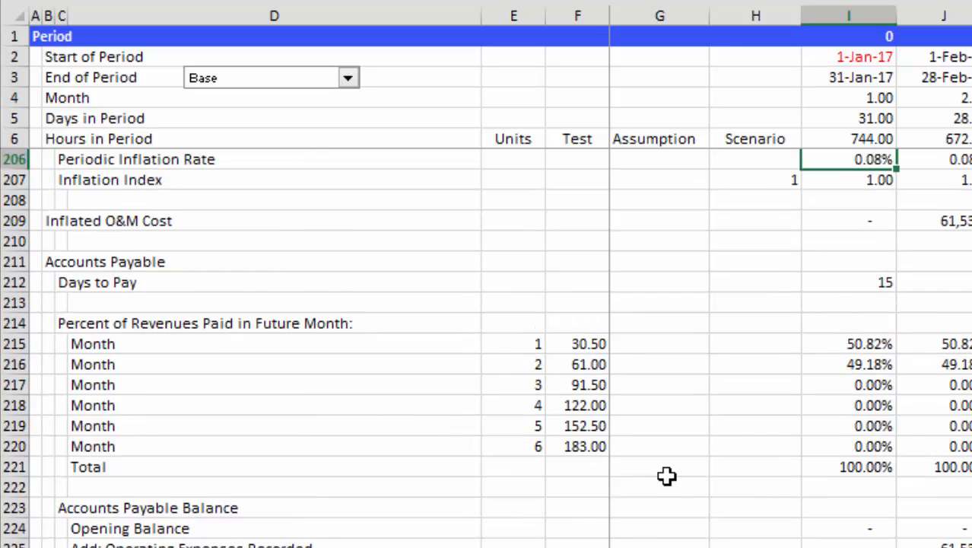
{"action": "key", "text": "Down"}
{"action": "key", "text": "Down"}
{"action": "key", "text": "Down"}
{"action": "key", "text": "ctrl+Left"}
{"action": "key", "text": "ctrl+shift+Right"}
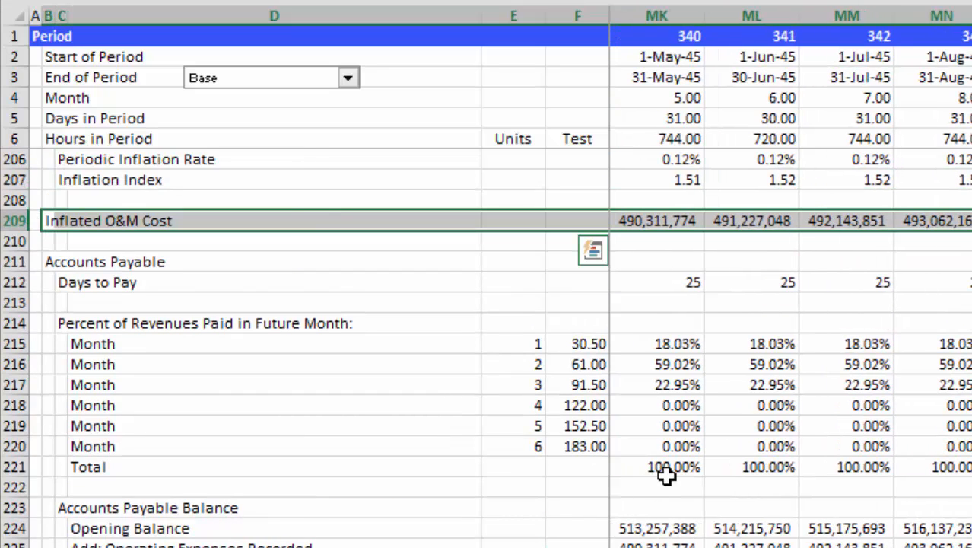
{"action": "key", "text": "Down"}
{"action": "key", "text": "Up"}
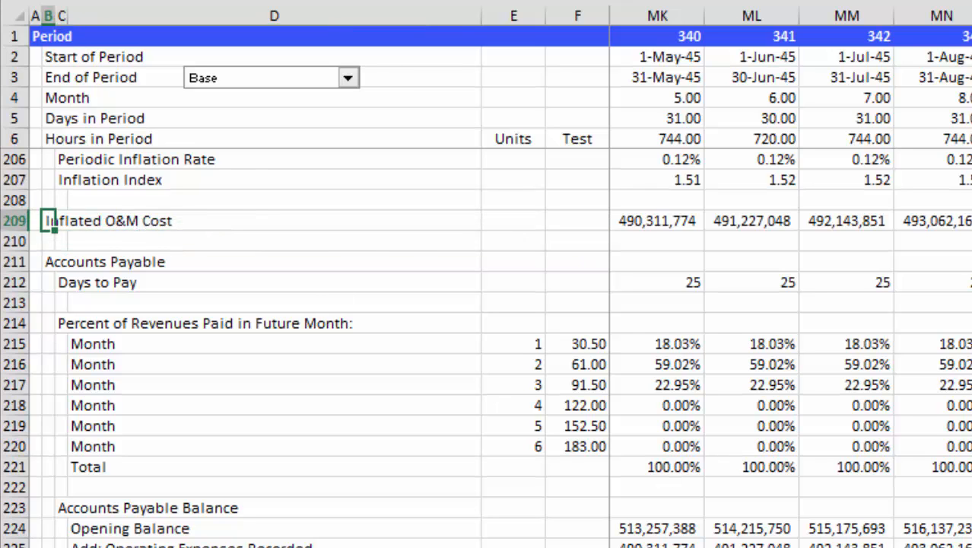
- Open the recent Generic Macros workbook and return to the Rooftop Solar model
{"action": "key", "text": "alt+f"}
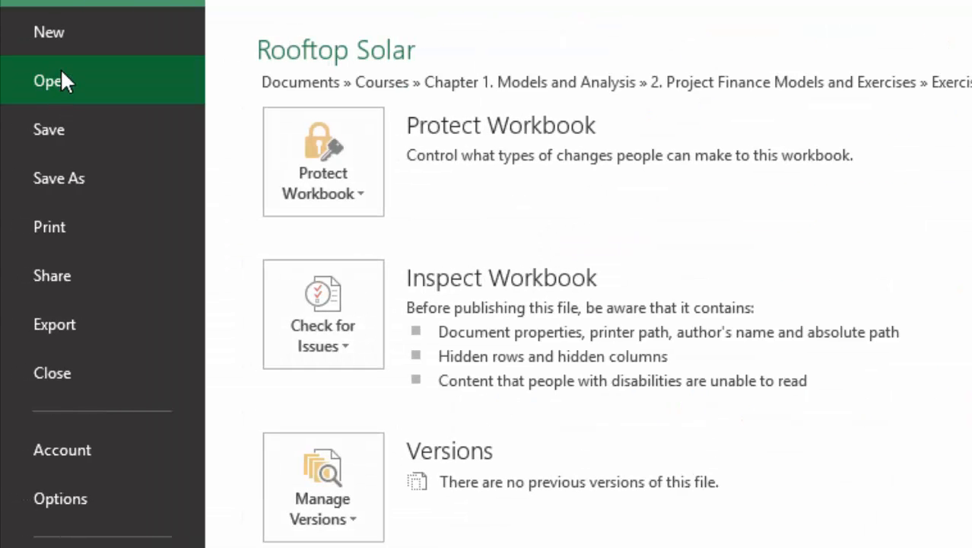
{"action": "left_click", "coordinate": [64, 79]}
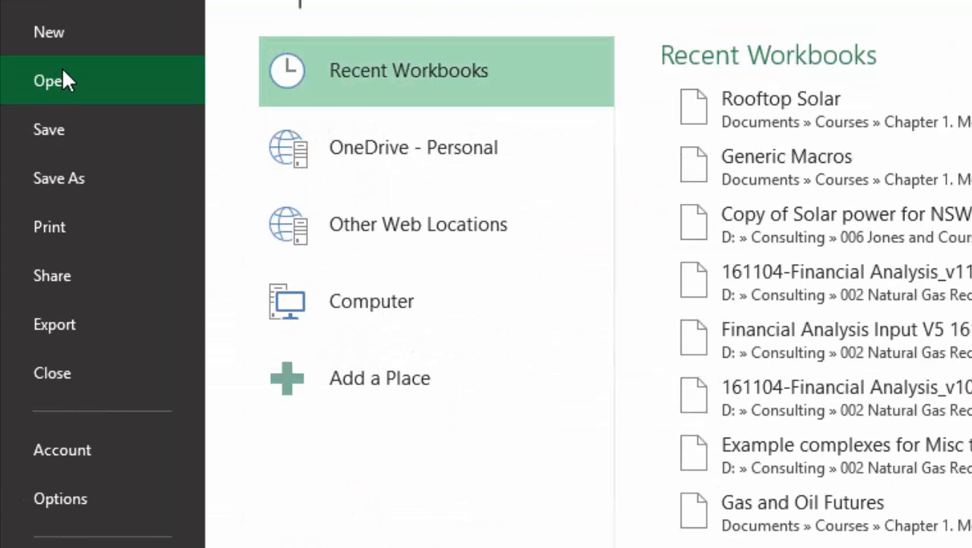
{"action": "left_click", "coordinate": [799, 182]}
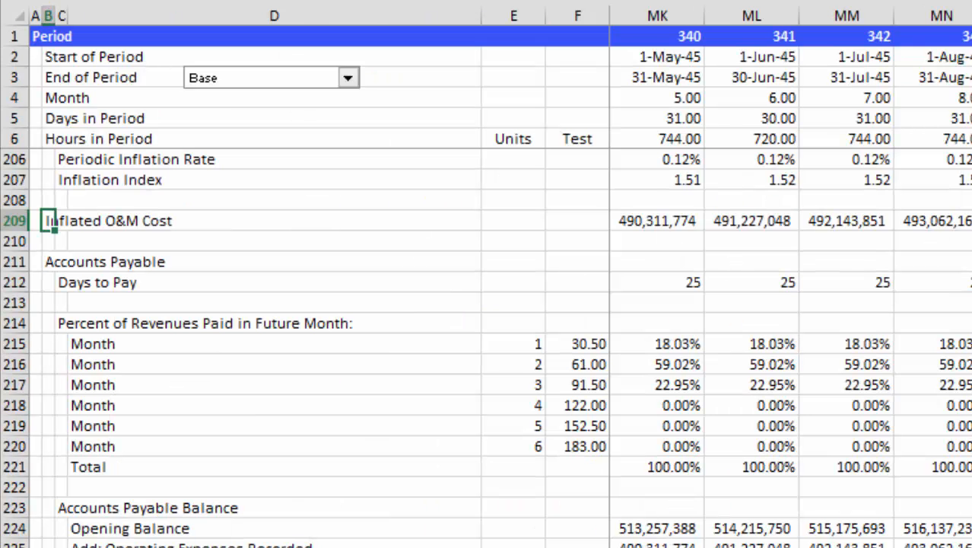
{"action": "key", "text": "alt+f"}
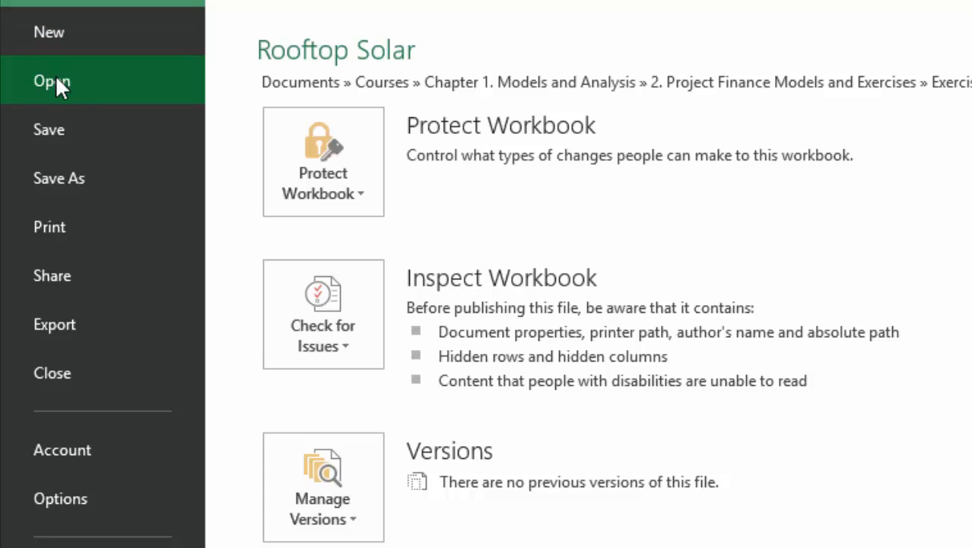
{"action": "left_click", "coordinate": [57, 83]}
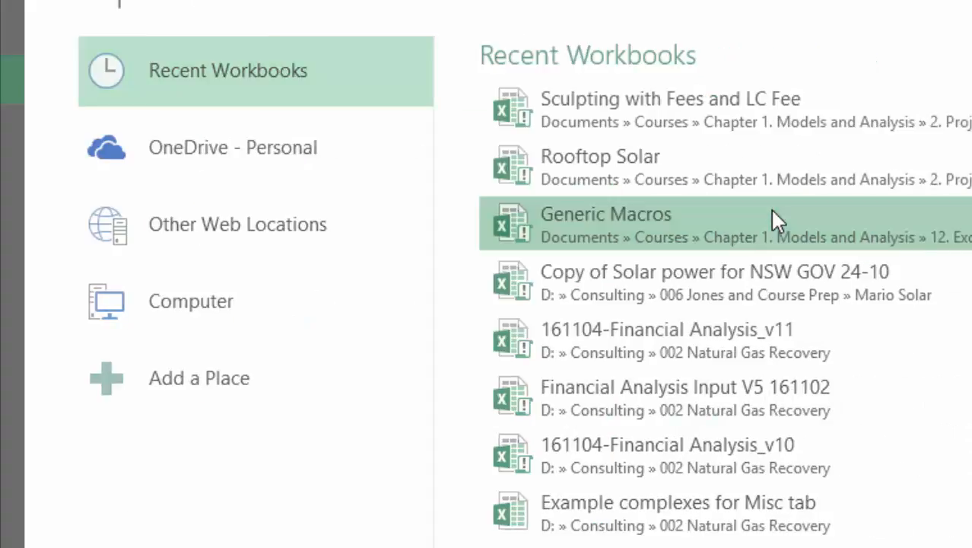
{"action": "left_click", "coordinate": [776, 219]}
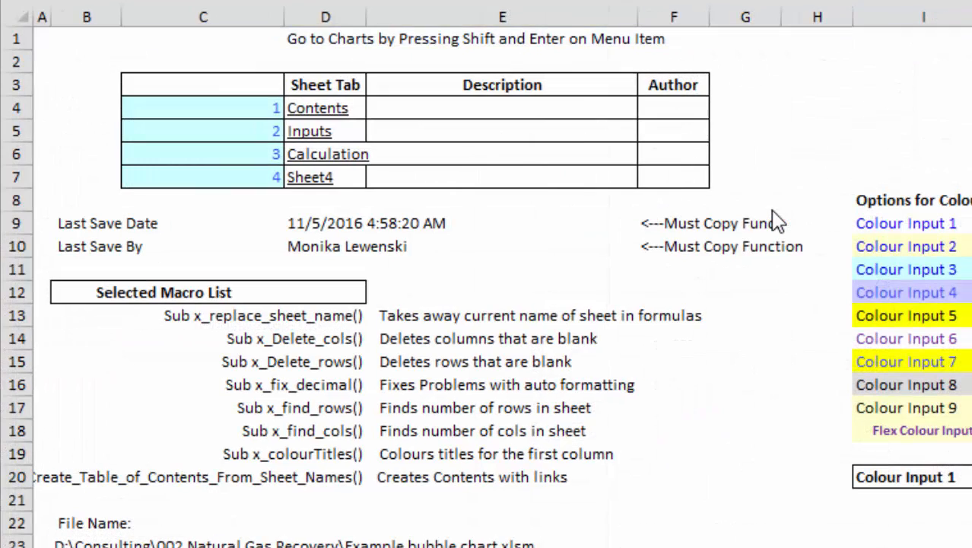
{"action": "key", "text": "alt+Tab"}
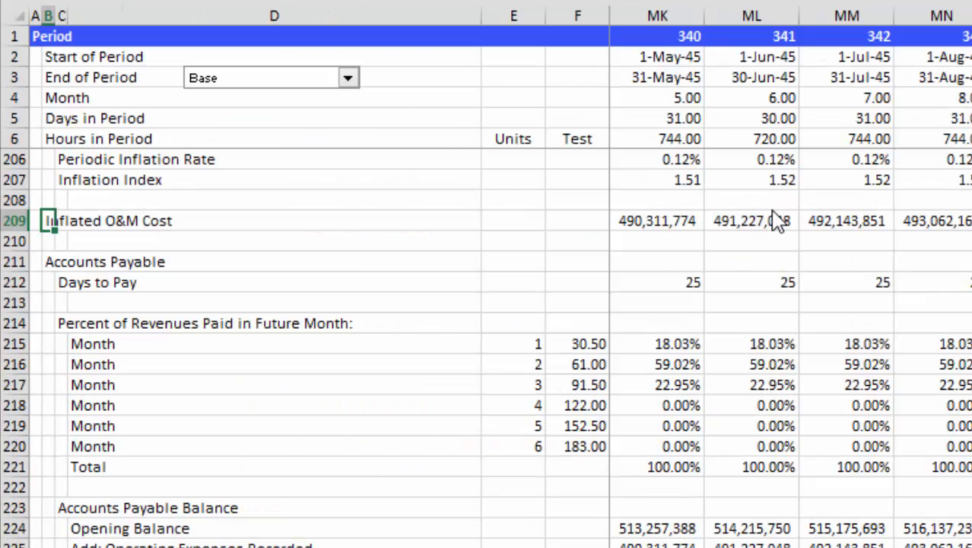
- Add a thin top border and a thick bottom border to the Inflated O&M Cost row from B209 across all periods
{"action": "key", "text": "Down"}
{"action": "key", "text": "Down"}
{"action": "key", "text": "Up"}
{"action": "key", "text": "Up"}
{"action": "key", "text": "ctrl+shift+Right"}
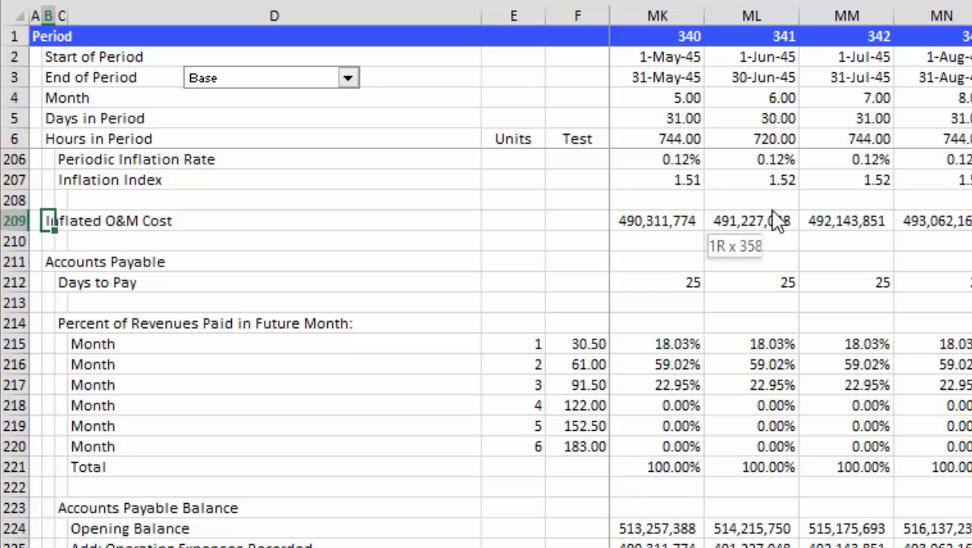
{"action": "key", "text": "ctrl+shift+Right"}
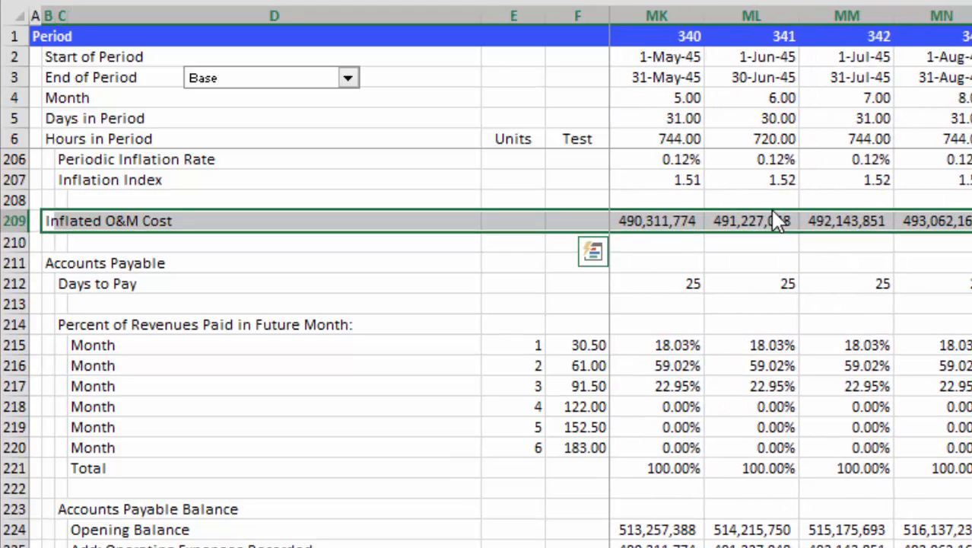
{"action": "key", "text": "Down"}
{"action": "key", "text": "Down"}
{"action": "key", "text": "Down"}
{"action": "key", "text": "Right"}
{"action": "key", "text": "Right"}
{"action": "key", "text": "Right"}
{"action": "key", "text": "Right"}
{"action": "key", "text": "Right"}
{"action": "key", "text": "Right"}
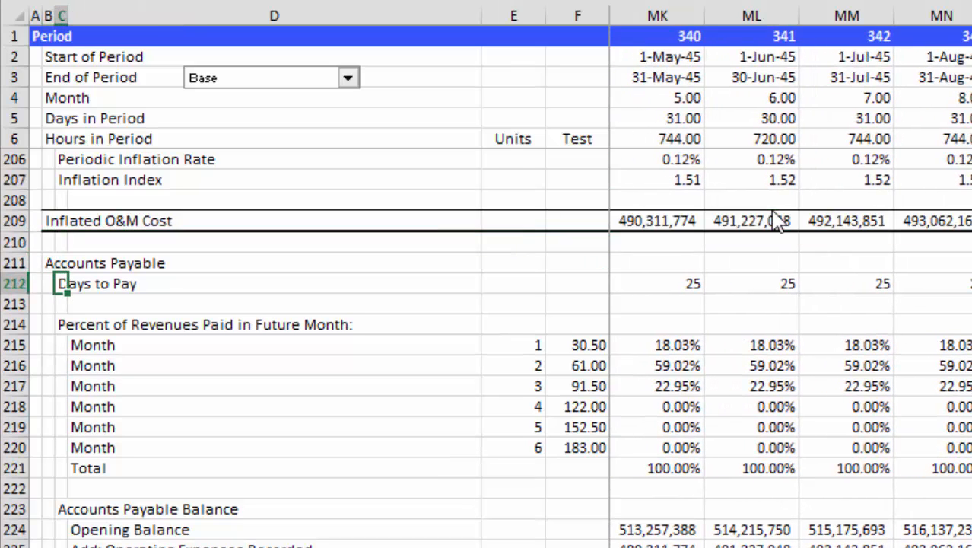
- Link the period 0 Less: Capital Expenditures cell I237 to the Net Capital Expenditures value in I126
{"action": "key", "text": "Down"}
{"action": "key", "text": "Down"}
{"action": "key", "text": "Down"}
{"action": "key", "text": "Down"}
{"action": "key", "text": "Down"}
{"action": "key", "text": "Down"}
{"action": "key", "text": "Down"}
{"action": "key", "text": "Down"}
{"action": "key", "text": "Down"}
{"action": "key", "text": "Down"}
{"action": "key", "text": "Down"}
{"action": "key", "text": "Down"}
{"action": "key", "text": "Down"}
{"action": "key", "text": "Down"}
{"action": "key", "text": "Down"}
{"action": "key", "text": "Down"}
{"action": "key", "text": "Down"}
{"action": "key", "text": "Down"}
{"action": "key", "text": "Down"}
{"action": "key", "text": "Down"}
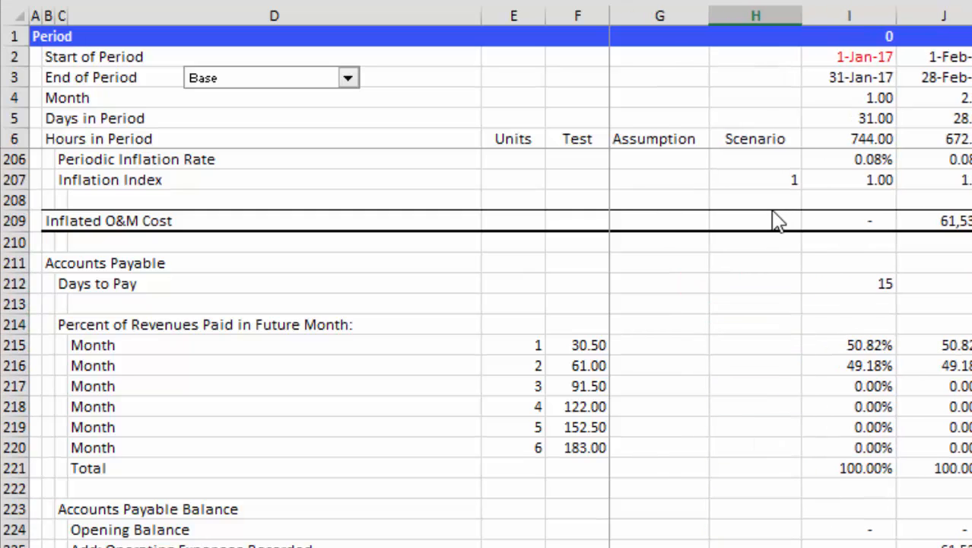
{"action": "key", "text": "Right"}
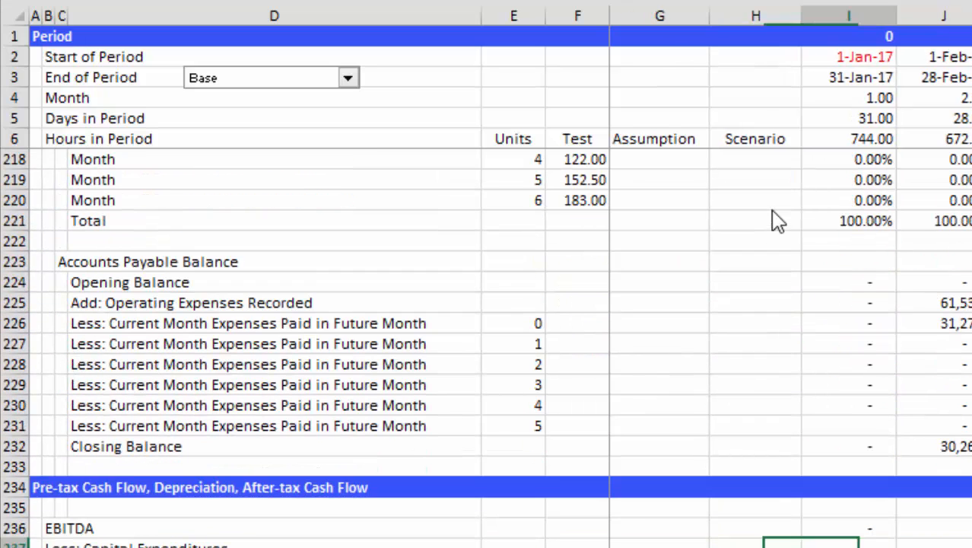
{"action": "type", "text": "="}
{"action": "key", "text": "Up"}
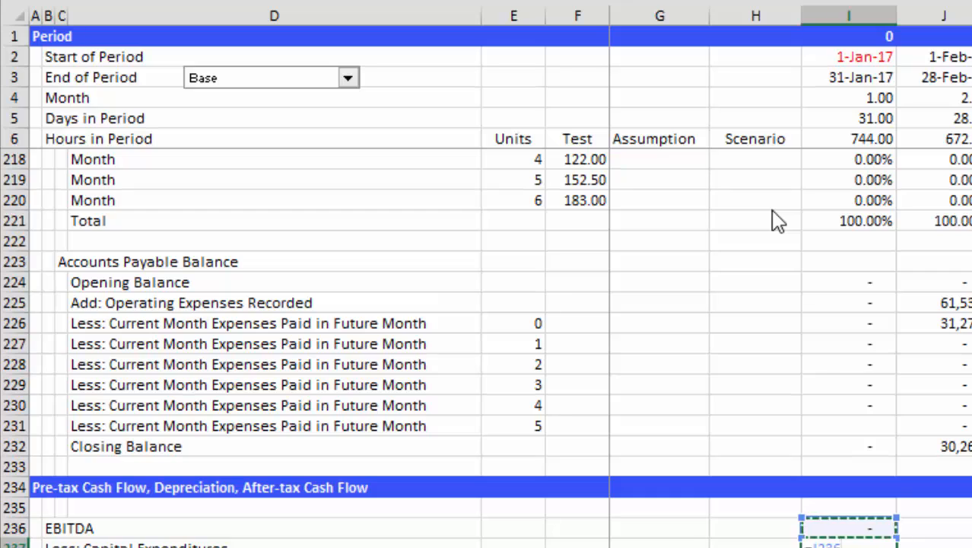
{"action": "key", "text": "Up"}
{"action": "key", "text": "Up"}
{"action": "key", "text": "Up"}
{"action": "key", "text": "Up"}
{"action": "key", "text": "Up"}
{"action": "key", "text": "Up"}
{"action": "key", "text": "Up"}
{"action": "key", "text": "Up"}
{"action": "key", "text": "Up"}
{"action": "key", "text": "Up"}
{"action": "key", "text": "Up"}
{"action": "key", "text": "Up"}
{"action": "key", "text": "Up"}
{"action": "key", "text": "Up"}
{"action": "key", "text": "Up"}
{"action": "key", "text": "Up"}
{"action": "key", "text": "Up"}
{"action": "key", "text": "Up"}
{"action": "key", "text": "Up"}
{"action": "key", "text": "Up"}
{"action": "key", "text": "Up"}
{"action": "key", "text": "Up"}
{"action": "key", "text": "Up"}
{"action": "key", "text": "Up"}
{"action": "key", "text": "Up"}
{"action": "key", "text": "Up"}
{"action": "key", "text": "Up"}
{"action": "key", "text": "Up"}
{"action": "key", "text": "Up"}
{"action": "key", "text": "Up"}
{"action": "key", "text": "Up"}
{"action": "key", "text": "Up"}
{"action": "key", "text": "Up"}
{"action": "key", "text": "Up"}
{"action": "key", "text": "Up"}
{"action": "key", "text": "Up"}
{"action": "key", "text": "Up"}
{"action": "key", "text": "Up"}
{"action": "key", "text": "Up"}
{"action": "key", "text": "Up"}
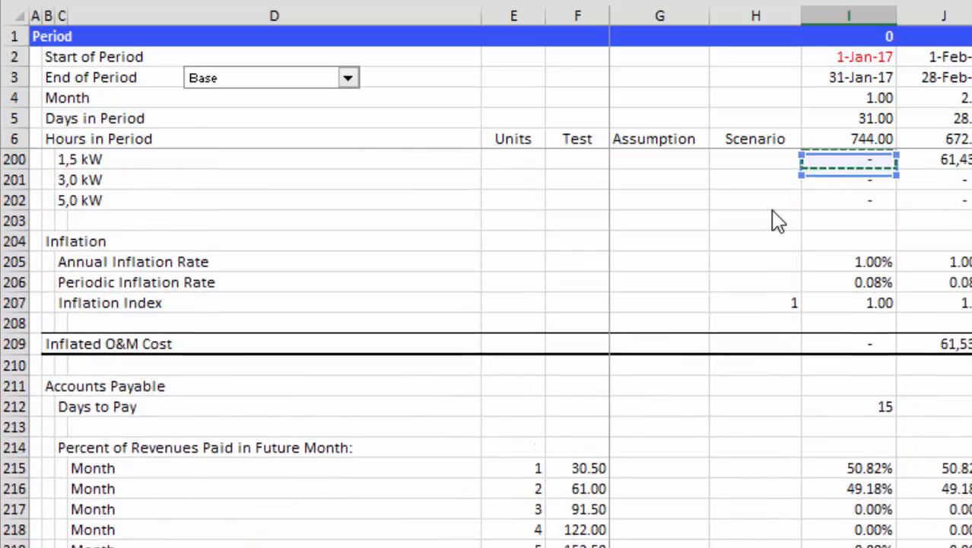
{"action": "key", "text": "Up"}
{"action": "key", "text": "Up"}
{"action": "key", "text": "Up"}
{"action": "key", "text": "Up"}
{"action": "key", "text": "Up"}
{"action": "key", "text": "Up"}
{"action": "key", "text": "Up"}
{"action": "key", "text": "Up"}
{"action": "key", "text": "Up"}
{"action": "key", "text": "Up"}
{"action": "key", "text": "Up"}
{"action": "key", "text": "Up"}
{"action": "key", "text": "Up"}
{"action": "key", "text": "Up"}
{"action": "key", "text": "Up"}
{"action": "key", "text": "Up"}
{"action": "key", "text": "Up"}
{"action": "key", "text": "Up"}
{"action": "key", "text": "Up"}
{"action": "key", "text": "Up"}
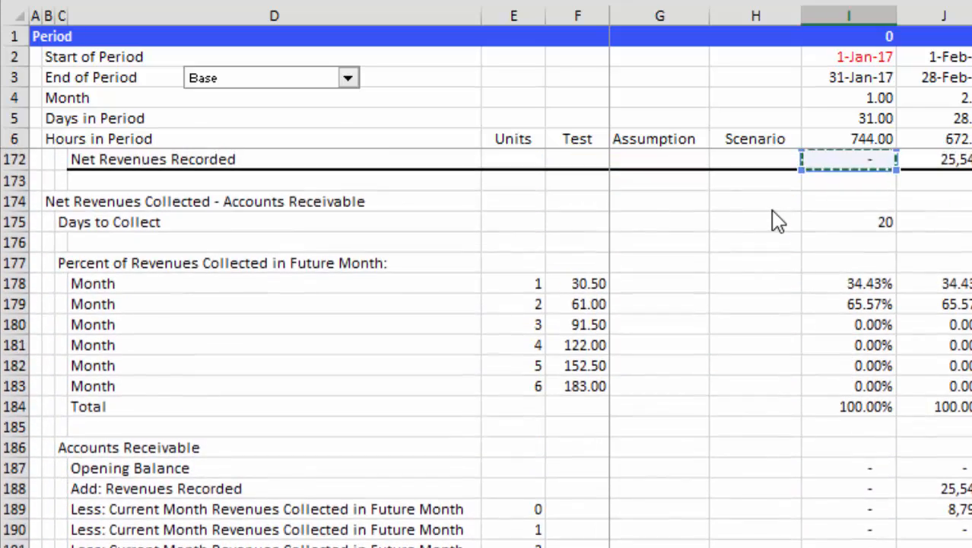
{"action": "key", "text": "Up"}
{"action": "key", "text": "Up"}
{"action": "key", "text": "Up"}
{"action": "key", "text": "Up"}
{"action": "key", "text": "Up"}
{"action": "key", "text": "Up"}
{"action": "key", "text": "Up"}
{"action": "key", "text": "Up"}
{"action": "key", "text": "Up"}
{"action": "key", "text": "Up"}
{"action": "key", "text": "Up"}
{"action": "key", "text": "Up"}
{"action": "key", "text": "Up"}
{"action": "key", "text": "Up"}
{"action": "key", "text": "Up"}
{"action": "key", "text": "Up"}
{"action": "key", "text": "Up"}
{"action": "key", "text": "Up"}
{"action": "key", "text": "Up"}
{"action": "key", "text": "Up"}
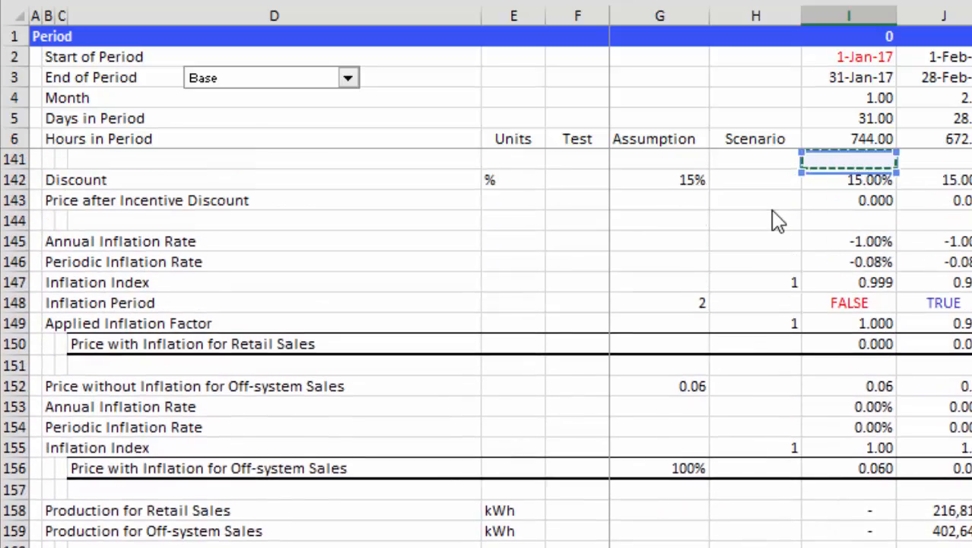
{"action": "key", "text": "Up"}
{"action": "key", "text": "Up"}
{"action": "key", "text": "Up"}
{"action": "key", "text": "Up"}
{"action": "key", "text": "Up"}
{"action": "key", "text": "Up"}
{"action": "key", "text": "Up"}
{"action": "key", "text": "Up"}
{"action": "key", "text": "Up"}
{"action": "key", "text": "Up"}
{"action": "key", "text": "Up"}
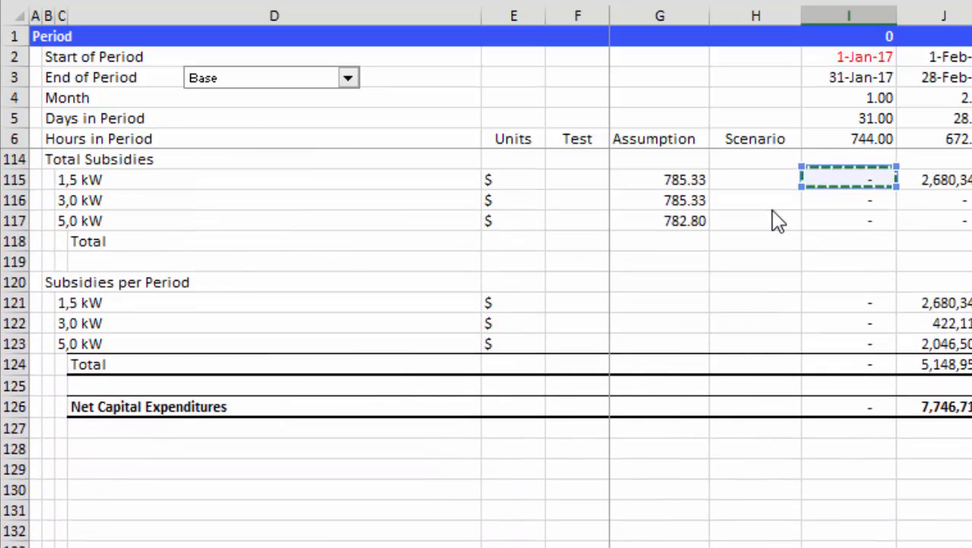
{"action": "key", "text": "Down"}
{"action": "key", "text": "Down"}
{"action": "key", "text": "Down"}
{"action": "key", "text": "Down"}
{"action": "key", "text": "Down"}
{"action": "key", "text": "Down"}
{"action": "key", "text": "Down"}
{"action": "key", "text": "Down"}
{"action": "key", "text": "Down"}
{"action": "key", "text": "Down"}
{"action": "key", "text": "Down"}
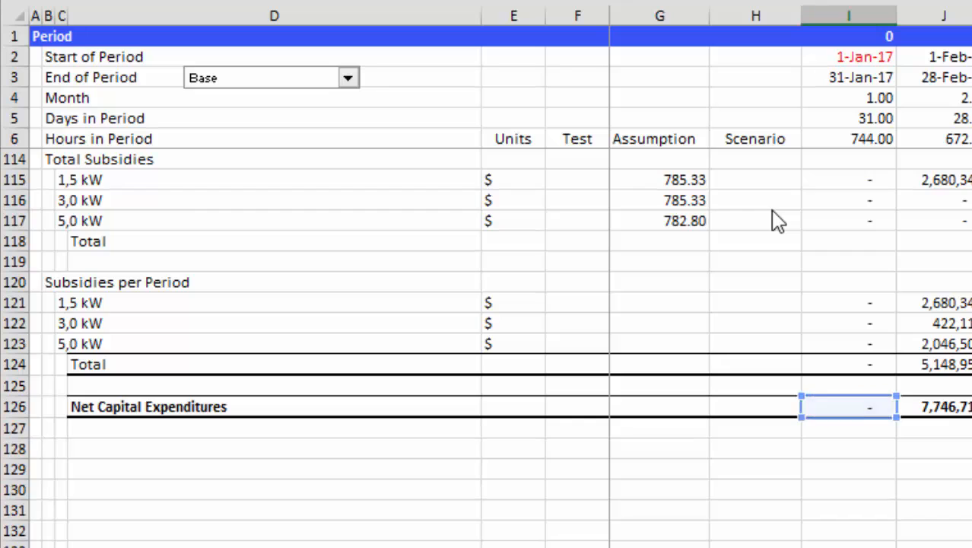
{"action": "key", "text": "Return"}
- Insert blank rows above the EBITDA row and enter the label Working Capital Balance in B236
{"action": "scroll", "coordinate": [777, 220], "scroll_direction": "down", "scroll_amount": 1}
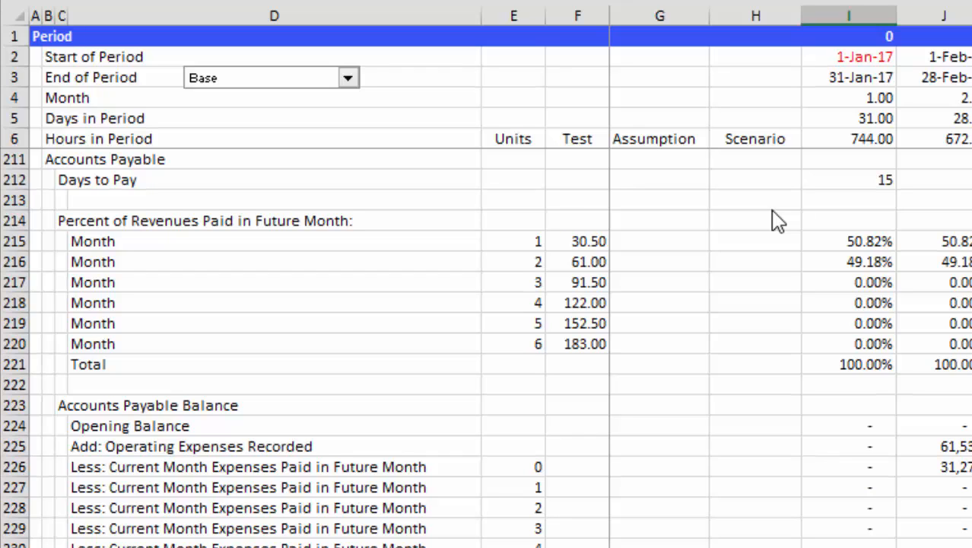
{"action": "key", "text": "shift+space"}
{"action": "key", "text": "alt+F1"}
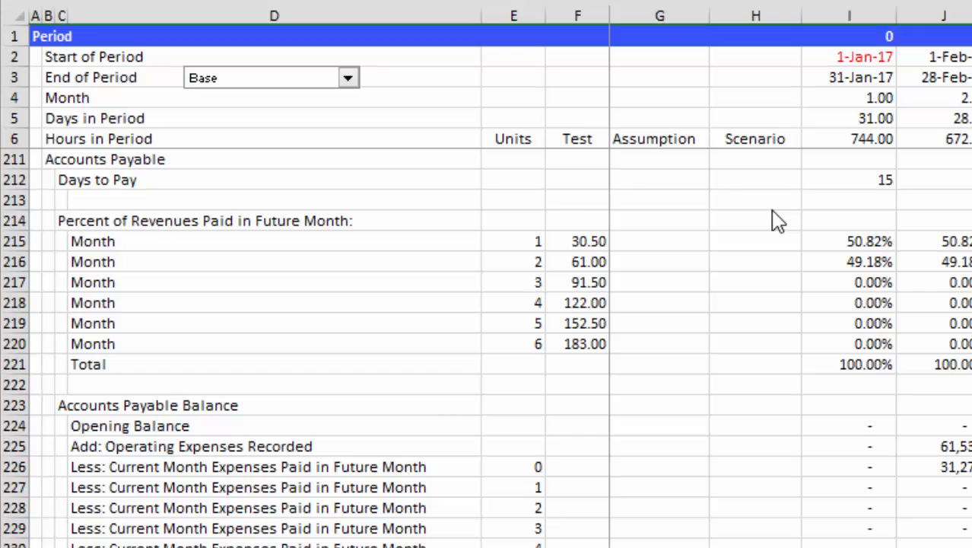
{"action": "key", "text": "r"}
{"action": "key", "text": "Left"}
{"action": "key", "text": "Left"}
{"action": "key", "text": "Left"}
{"action": "key", "text": "Left"}
{"action": "key", "text": "Left"}
{"action": "key", "text": "Left"}
{"action": "key", "text": "Left"}
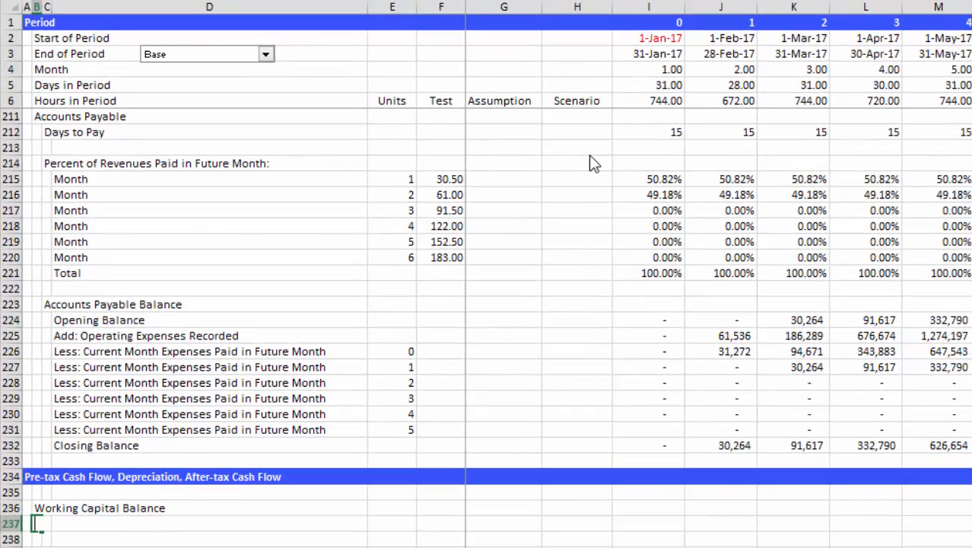
- Enter the label Working Capital Change in B237, directly below Working Capital Balance
{"action": "type", "text": "Working "}
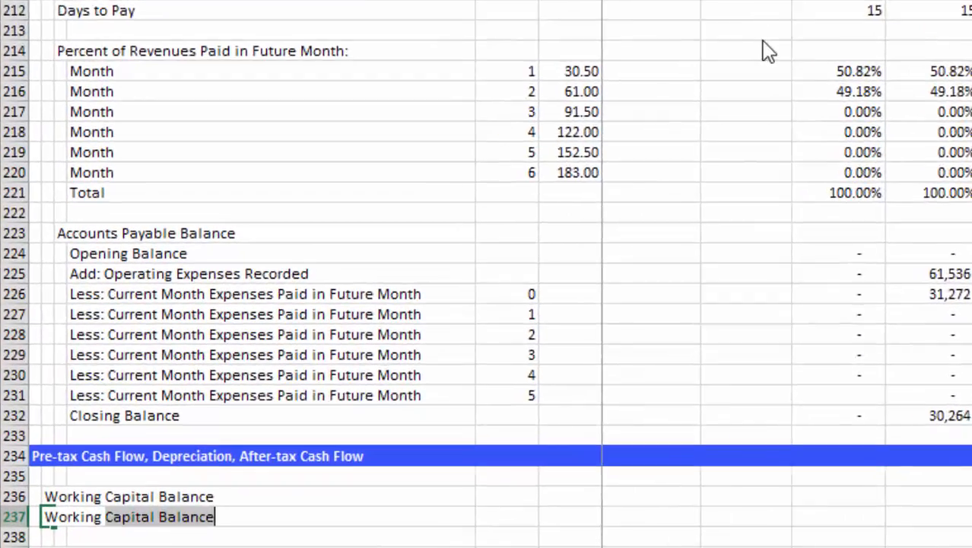
{"action": "type", "text": "Ca"}
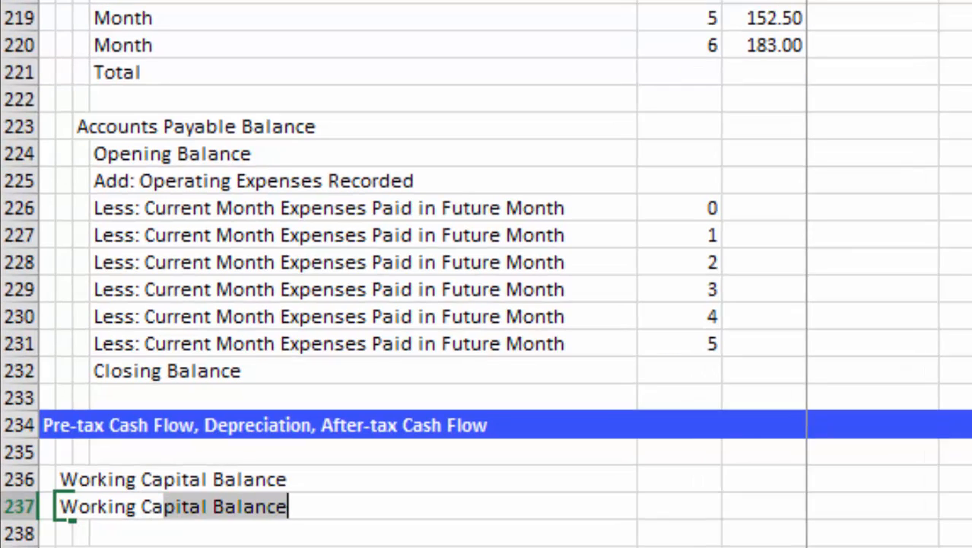
{"action": "type", "text": "pital Ch"}
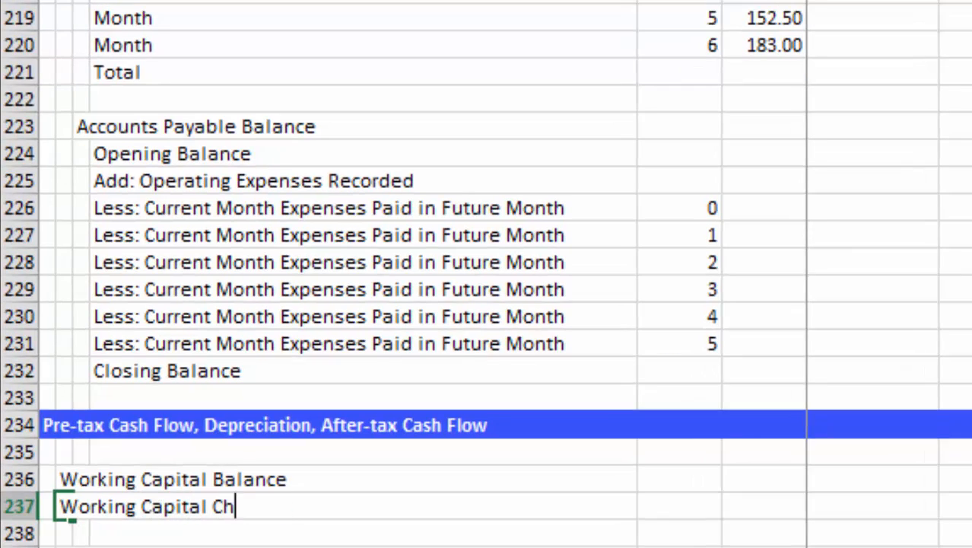
{"action": "type", "text": "ange"}
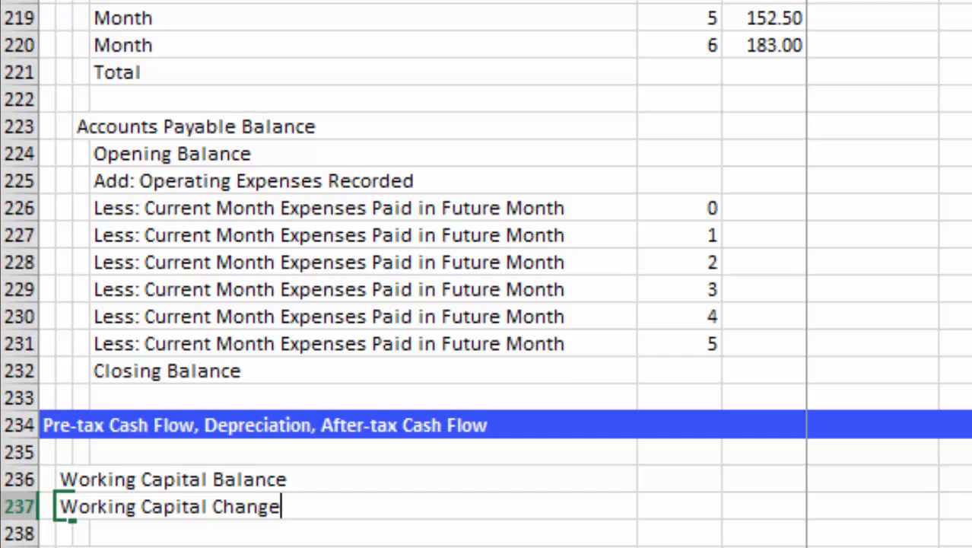
{"action": "key", "text": "Return"}
- Calculate the period 0 Working Capital Balance in I236 as the Accounts Receivable closing balance I195 minus the Accounts Payable closing balance I232
{"action": "key", "text": "Up"}
{"action": "key", "text": "Up"}
{"action": "key", "text": "Right"}
{"action": "key", "text": "Right"}
{"action": "key", "text": "Right"}
{"action": "key", "text": "Right"}
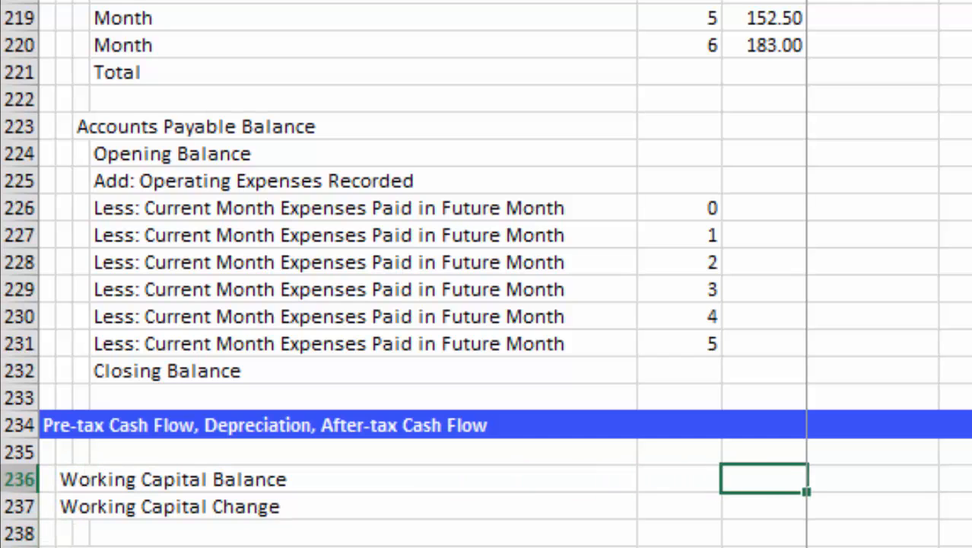
{"action": "key", "text": "Right"}
{"action": "key", "text": "Right"}
{"action": "key", "text": "Right"}
{"action": "type", "text": "="}
{"action": "key", "text": "Up"}
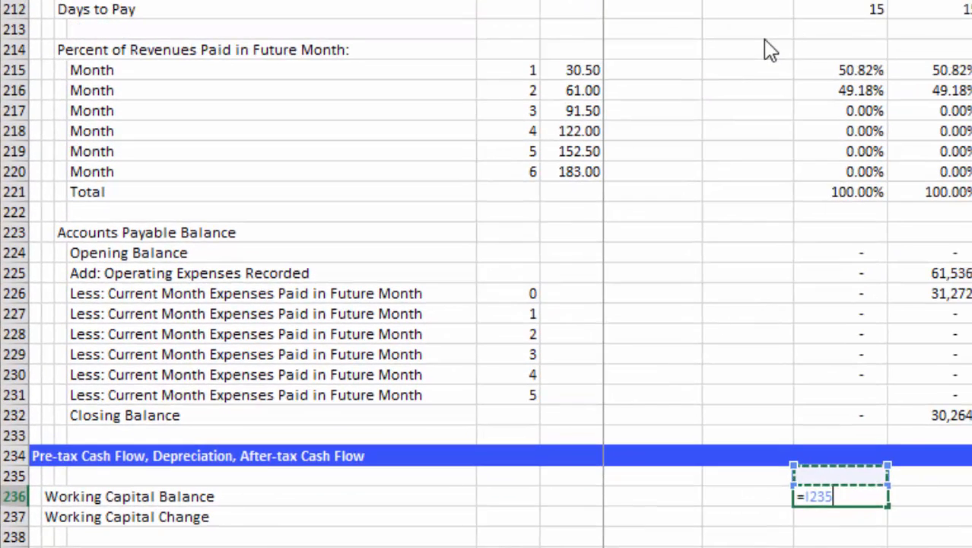
{"action": "key", "text": "Up"}
{"action": "key", "text": "Up"}
{"action": "key", "text": "Up"}
{"action": "key", "text": "Up"}
{"action": "key", "text": "Up"}
{"action": "key", "text": "Up"}
{"action": "key", "text": "Up"}
{"action": "key", "text": "Up"}
{"action": "key", "text": "Up"}
{"action": "key", "text": "Up"}
{"action": "key", "text": "Up"}
{"action": "key", "text": "Up"}
{"action": "key", "text": "Up"}
{"action": "key", "text": "Up"}
{"action": "key", "text": "Up"}
{"action": "key", "text": "Up"}
{"action": "key", "text": "Up"}
{"action": "key", "text": "Up"}
{"action": "key", "text": "Up"}
{"action": "key", "text": "Up"}
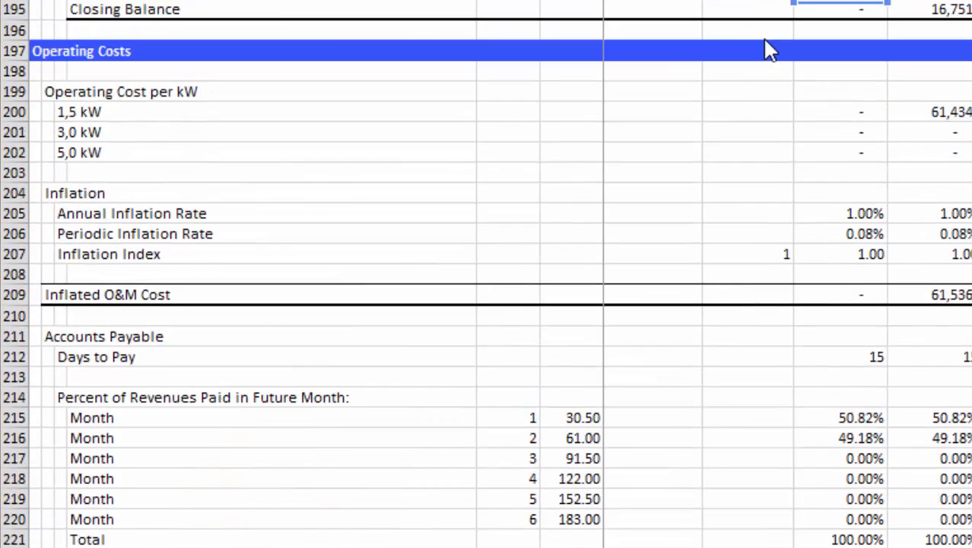
{"action": "key", "text": "Up"}
{"action": "key", "text": "Up"}
{"action": "key", "text": "Up"}
{"action": "key", "text": "Up"}
{"action": "key", "text": "Up"}
{"action": "key", "text": "Up"}
{"action": "key", "text": "Up"}
{"action": "key", "text": "Up"}
{"action": "key", "text": "Up"}
{"action": "key", "text": "Up"}
{"action": "key", "text": "Up"}
{"action": "key", "text": "Up"}
{"action": "key", "text": "Down"}
{"action": "key", "text": "Down"}
{"action": "key", "text": "Down"}
{"action": "key", "text": "Down"}
{"action": "key", "text": "Down"}
{"action": "key", "text": "Down"}
{"action": "key", "text": "Down"}
{"action": "key", "text": "Down"}
{"action": "key", "text": "Down"}
{"action": "key", "text": "Down"}
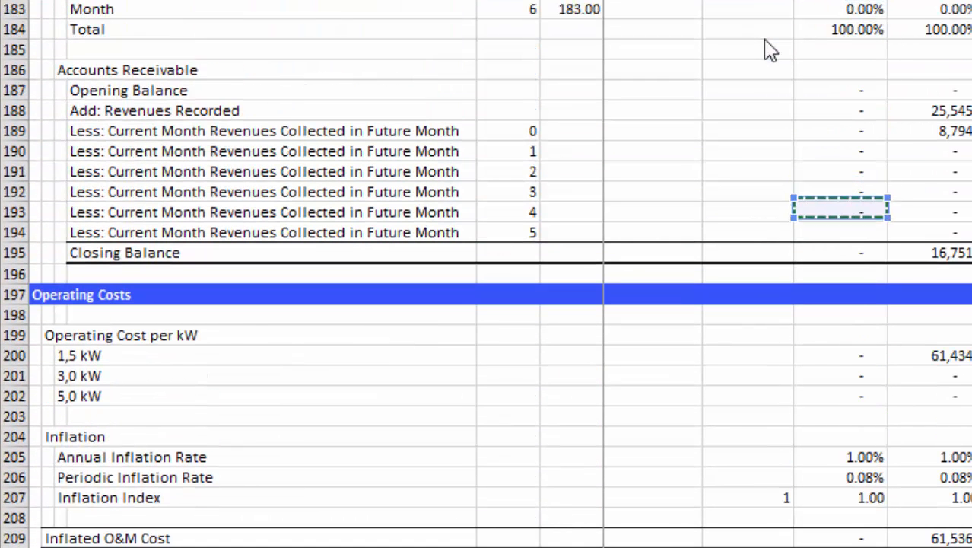
{"action": "key", "text": "Down"}
{"action": "key", "text": "Down"}
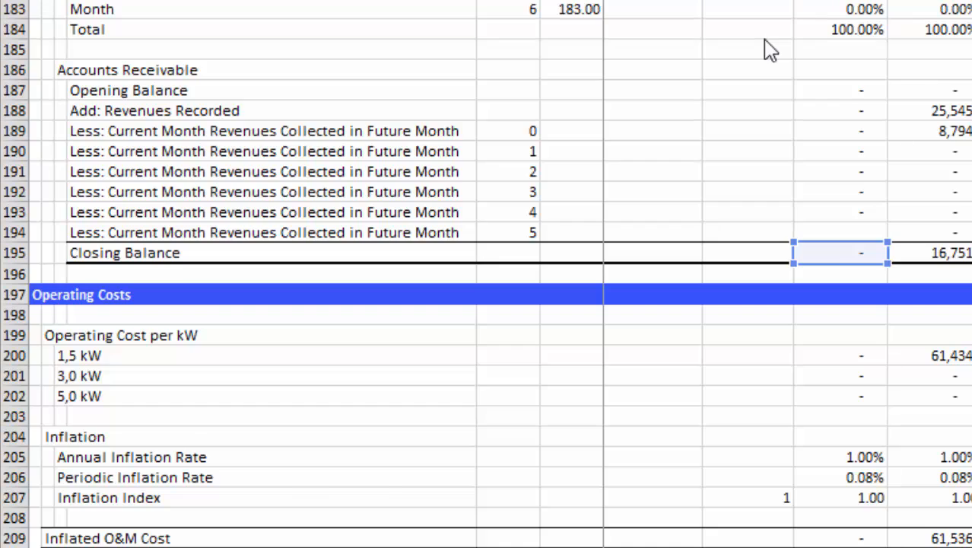
{"action": "type", "text": "-"}
{"action": "key", "text": "Up"}
{"action": "key", "text": "Up"}
{"action": "key", "text": "Up"}
{"action": "key", "text": "Up"}
{"action": "key", "text": "Return"}
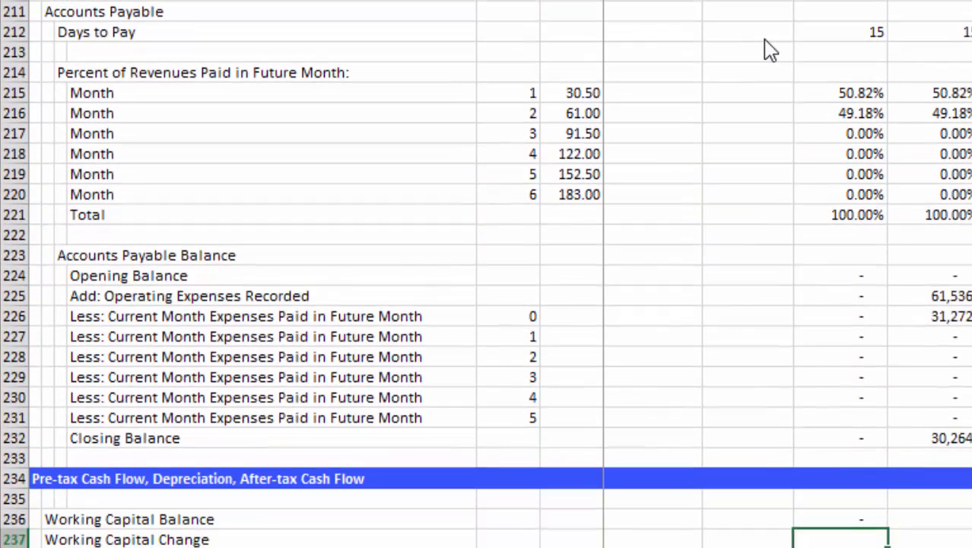
- Calculate the period 0 Working Capital Change in I237 as the current balance I236 minus the prior balance H236
{"action": "type", "text": "="}
{"action": "key", "text": "Up"}
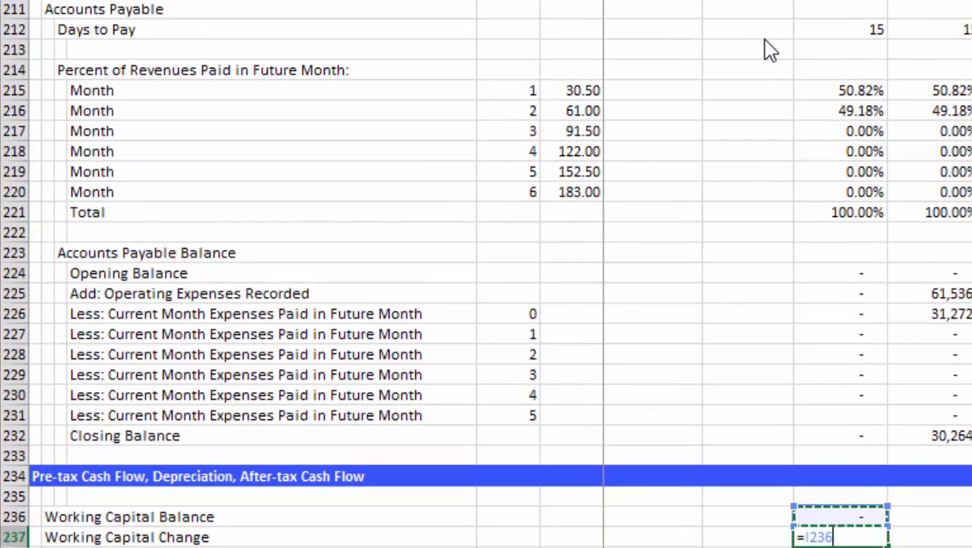
{"action": "type", "text": "-"}
{"action": "key", "text": "Left"}
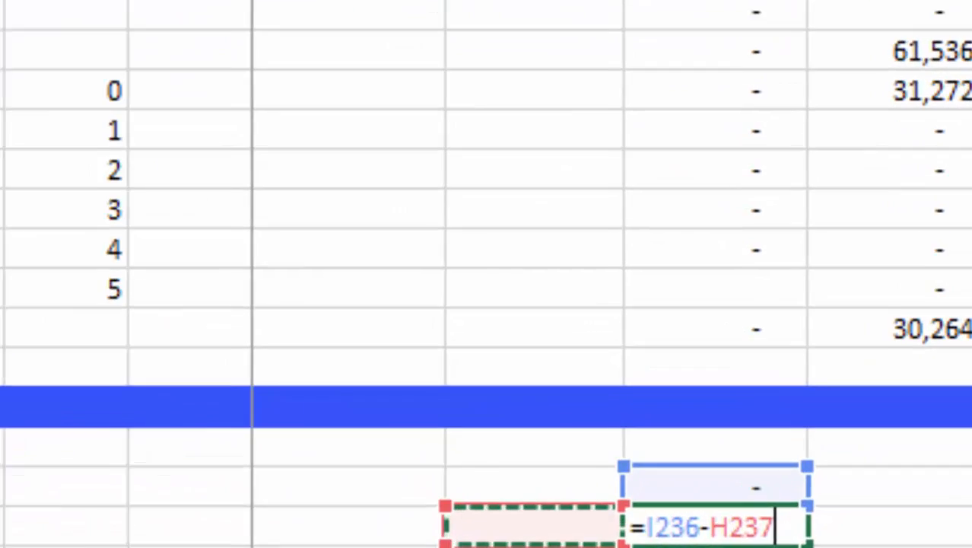
{"action": "key", "text": "Up"}
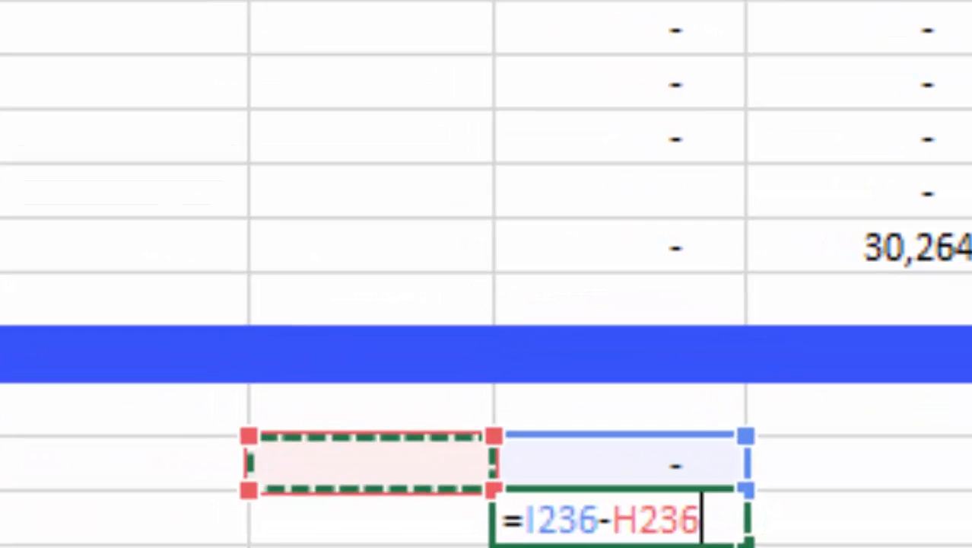
{"action": "key", "text": "Return"}
{"action": "key", "text": "Up"}
{"action": "key", "text": "Up"}
{"action": "key", "text": "shift+Down"}
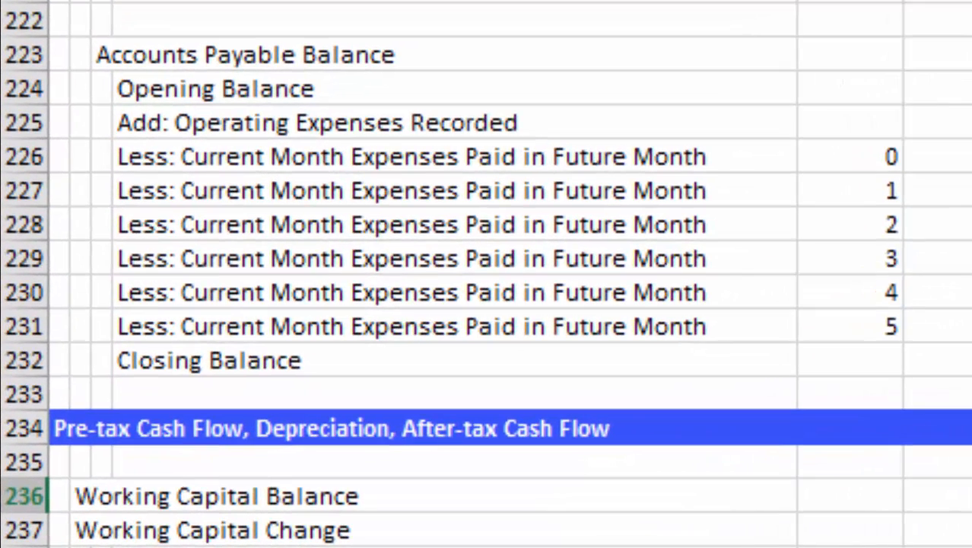
- Link the period 0 Less: Working Capital Change cell I241 to the Working Capital Change value in I237
{"action": "key", "text": "Down"}
{"action": "key", "text": "Down"}
{"action": "key", "text": "Down"}
{"action": "key", "text": "Down"}
{"action": "key", "text": "Down"}
{"action": "key", "text": "Down"}
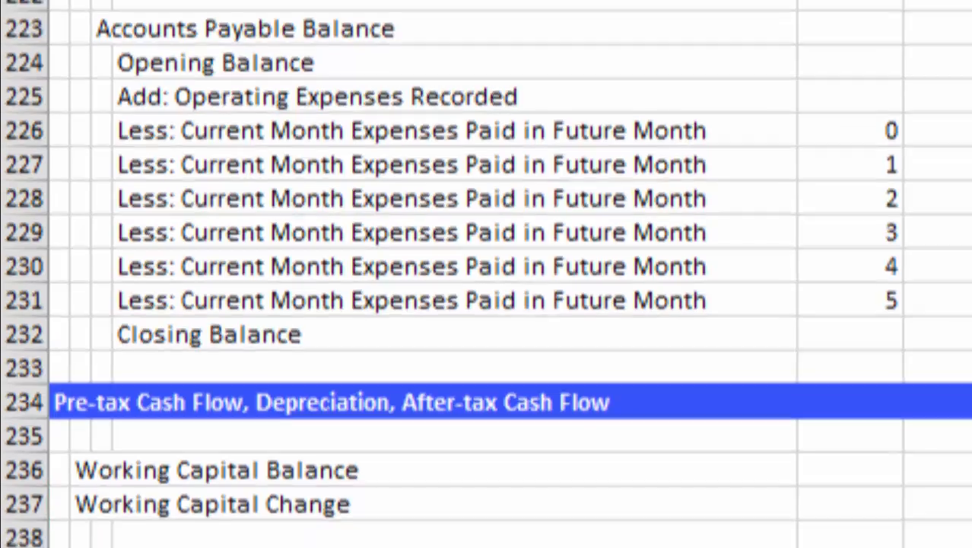
{"action": "key", "text": "Down"}
{"action": "key", "text": "Down"}
{"action": "key", "text": "Up"}
{"action": "key", "text": "Up"}
{"action": "key", "text": "Up"}
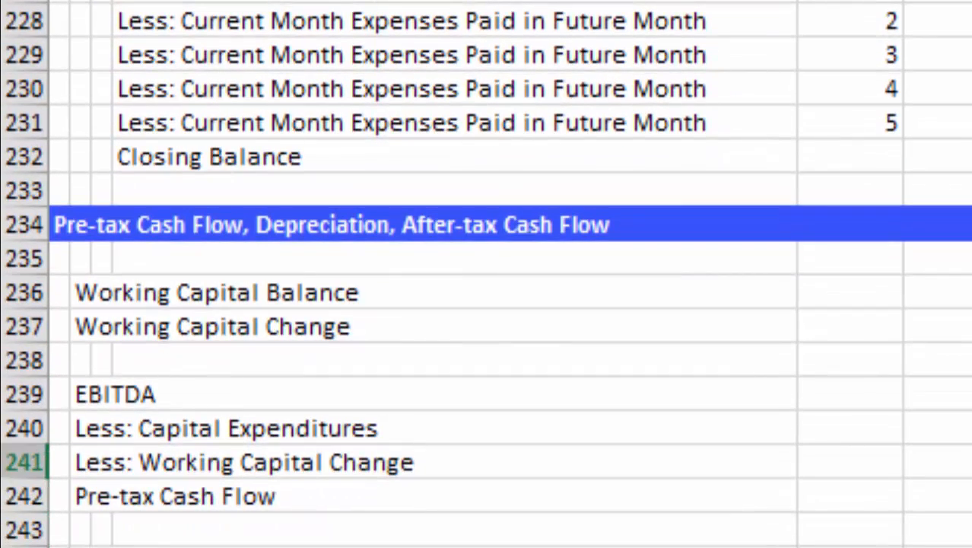
{"action": "key", "text": "Down"}
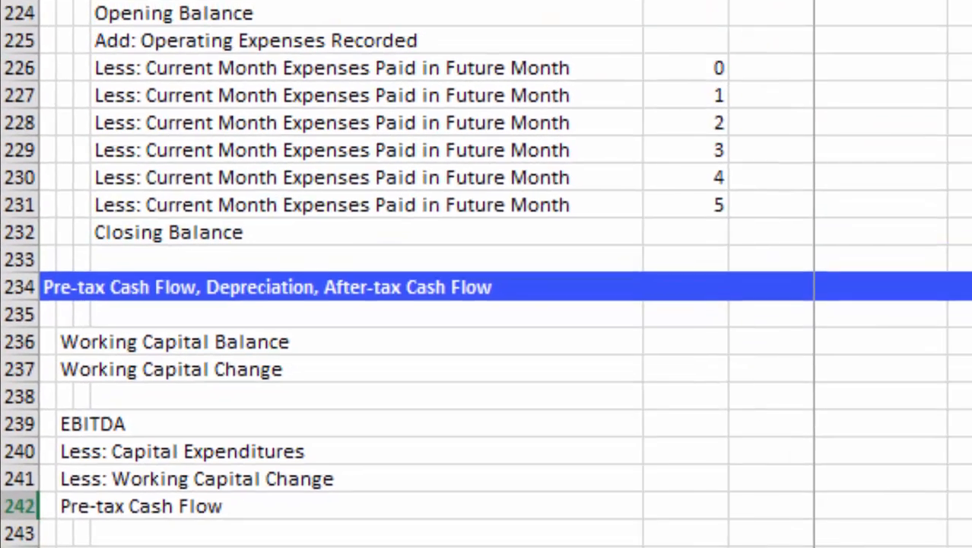
- Calculate the period 0 Pre-tax Cash Flow in I242 as EBITDA I239 minus Capital Expenditures I240 minus Working Capital Change I241
{"action": "type", "text": "="}
{"action": "key", "text": "Up"}
{"action": "key", "text": "Up"}
{"action": "key", "text": "Up"}
{"action": "type", "text": "-"}
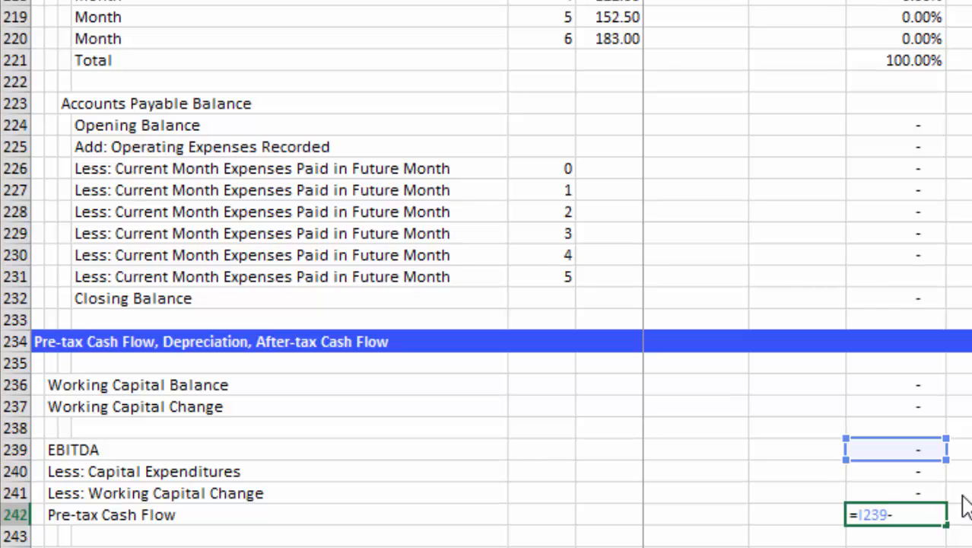
{"action": "key", "text": "Up"}
{"action": "key", "text": "Up"}
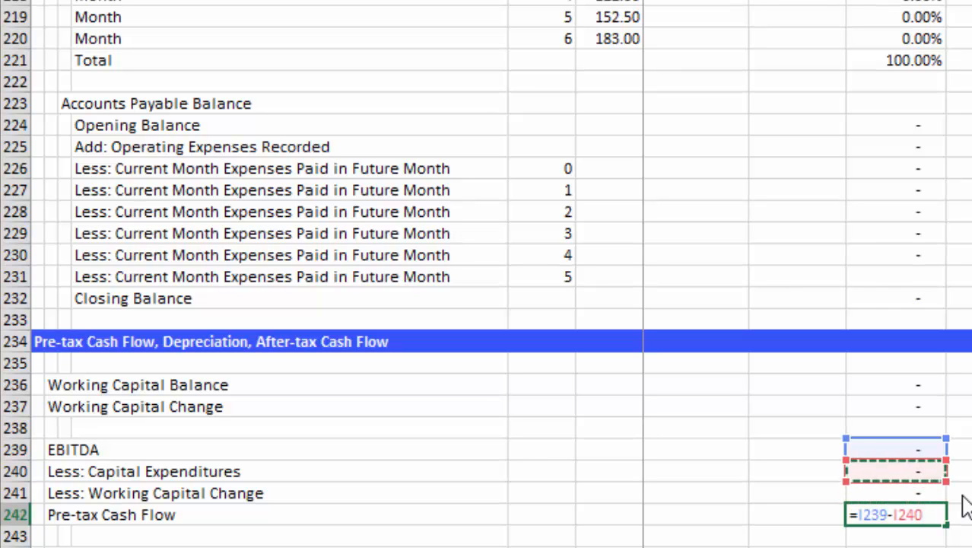
{"action": "type", "text": "-"}
{"action": "key", "text": "Up"}
{"action": "key", "text": "Return"}
- Examine the rows below Pre-tax Cash Flow, from Pre-tax Project IRR through the Depreciation block's amounts placed in service and retired
{"action": "key", "text": "Down"}
{"action": "key", "text": "Down"}
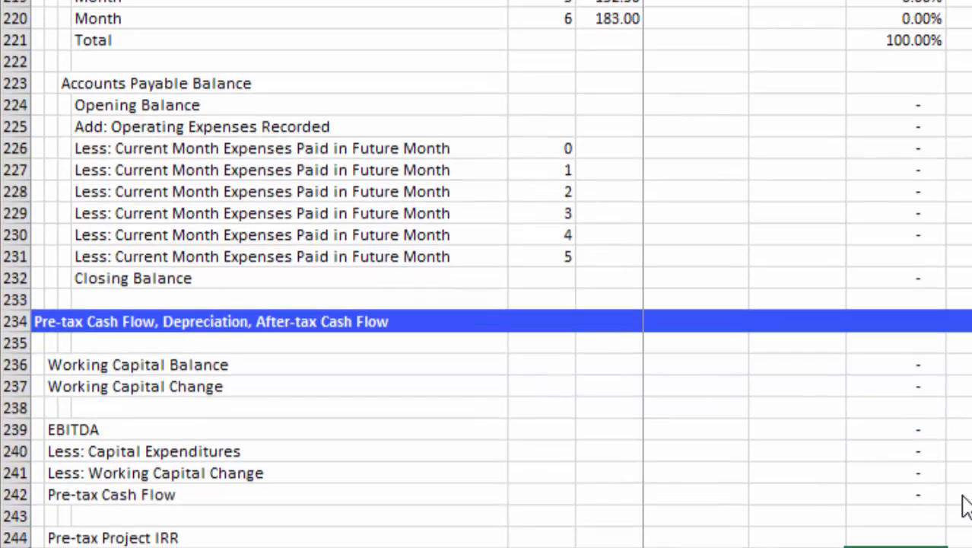
{"action": "key", "text": "Up"}
{"action": "key", "text": "Up"}
{"action": "key", "text": "Up"}
{"action": "key", "text": "Down"}
{"action": "key", "text": "Down"}
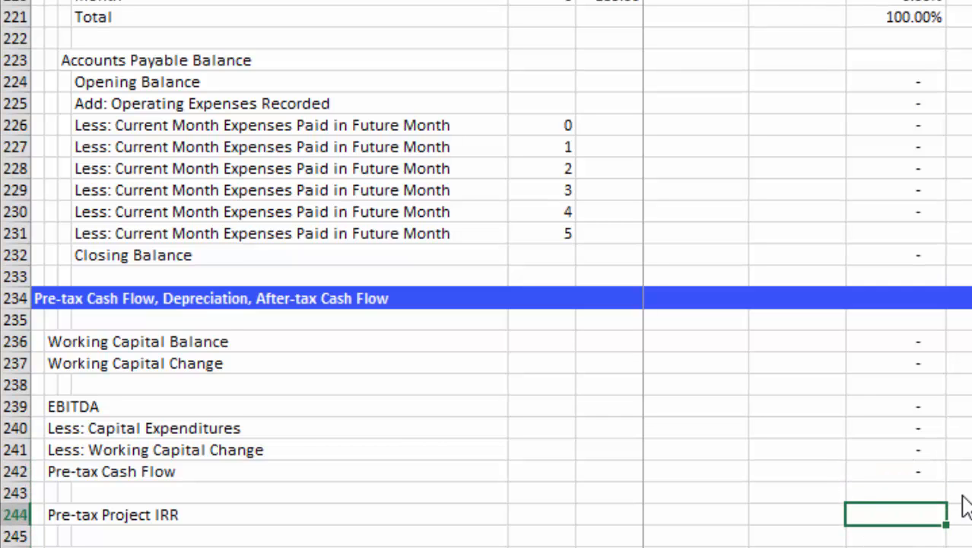
{"action": "key", "text": "Down"}
{"action": "key", "text": "Down"}
{"action": "key", "text": "Down"}
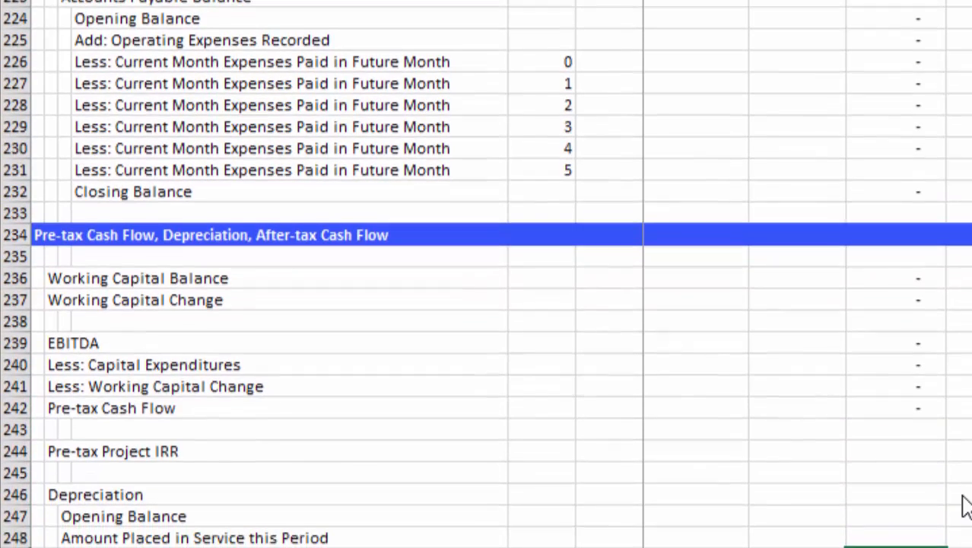
{"action": "key", "text": "Down"}
{"action": "key", "text": "Down"}
{"action": "key", "text": "Down"}
{"action": "key", "text": "Down"}
{"action": "key", "text": "Down"}
{"action": "key", "text": "Down"}
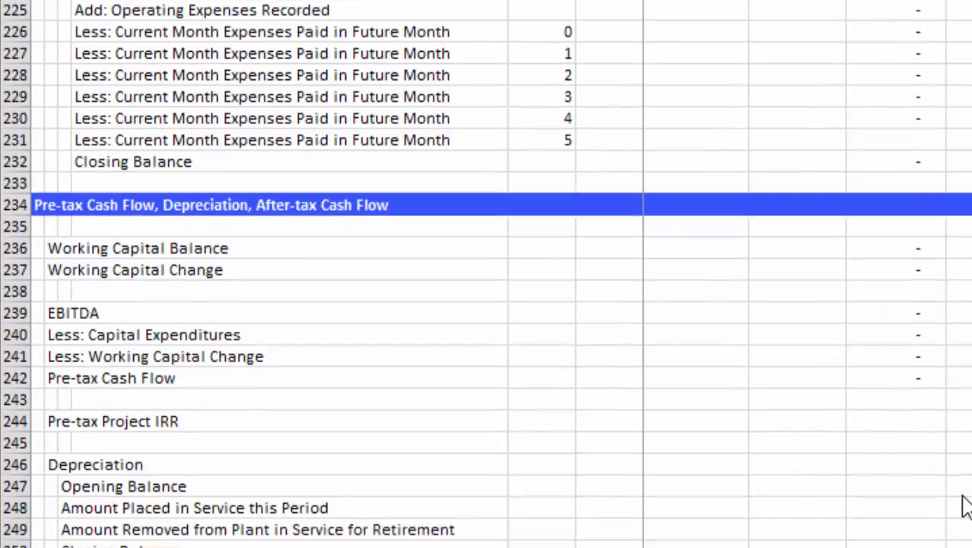
{"action": "key", "text": "Up"}
{"action": "key", "text": "Up"}
{"action": "key", "text": "Up"}
{"action": "key", "text": "Up"}
{"action": "key", "text": "Left"}
{"action": "key", "text": "Left"}
{"action": "key", "text": "Left"}
{"action": "key", "text": "Left"}
{"action": "key", "text": "Left"}
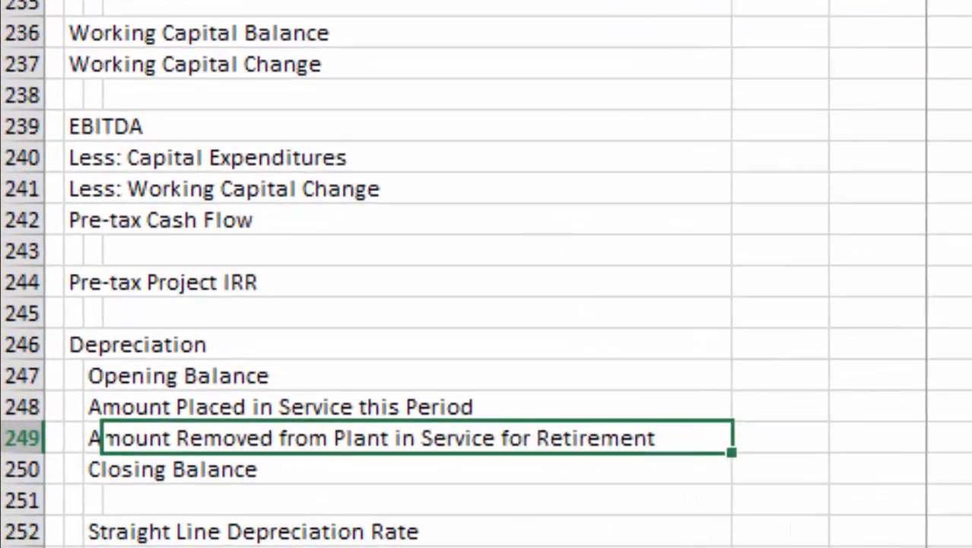
{"action": "key", "text": "Up"}
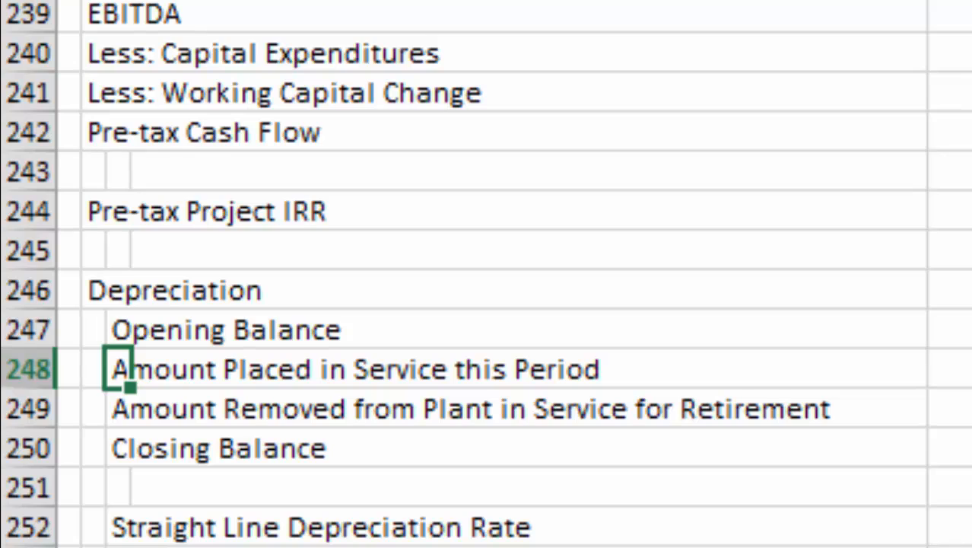
{"action": "key", "text": "Down"}
{"action": "key", "text": "Up"}
{"action": "key", "text": "Right"}
{"action": "key", "text": "Right"}
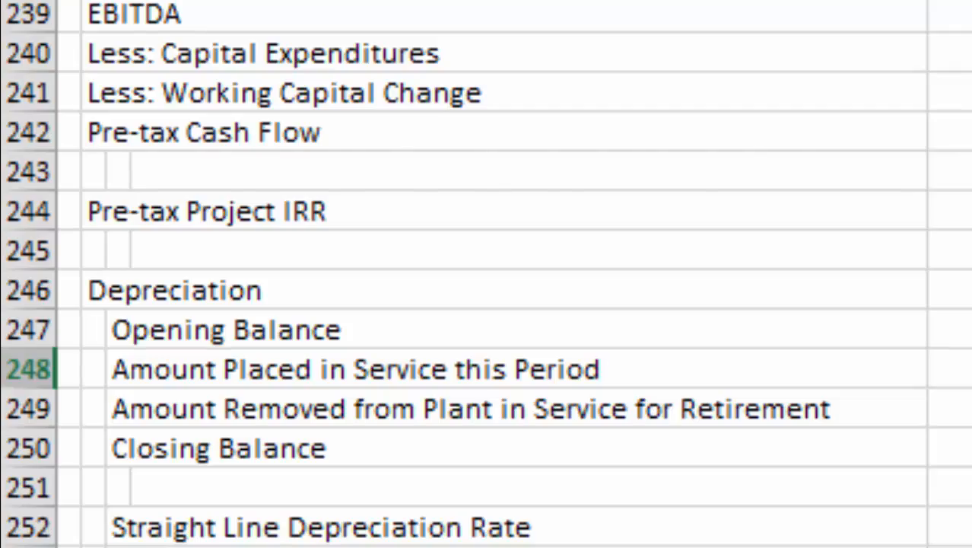
- Delete the blank rows 128 to 133 between Net Capital Expenditures and Revenues, and go to the period 1 Net Capital Expenditures cell J126
{"action": "scroll", "coordinate": [487, 274], "scroll_direction": "up", "scroll_amount": 20}
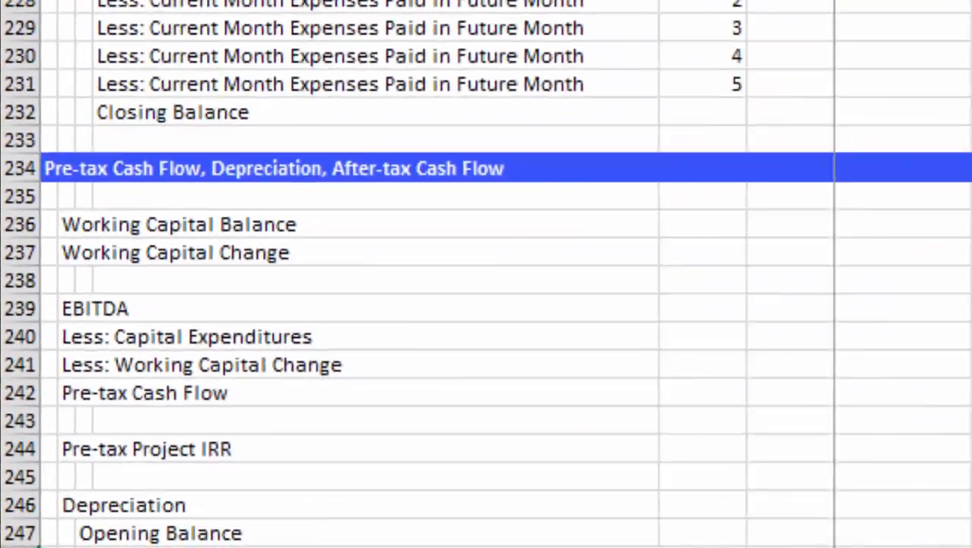
{"action": "scroll", "coordinate": [688, 516], "scroll_direction": "up", "scroll_amount": 20}
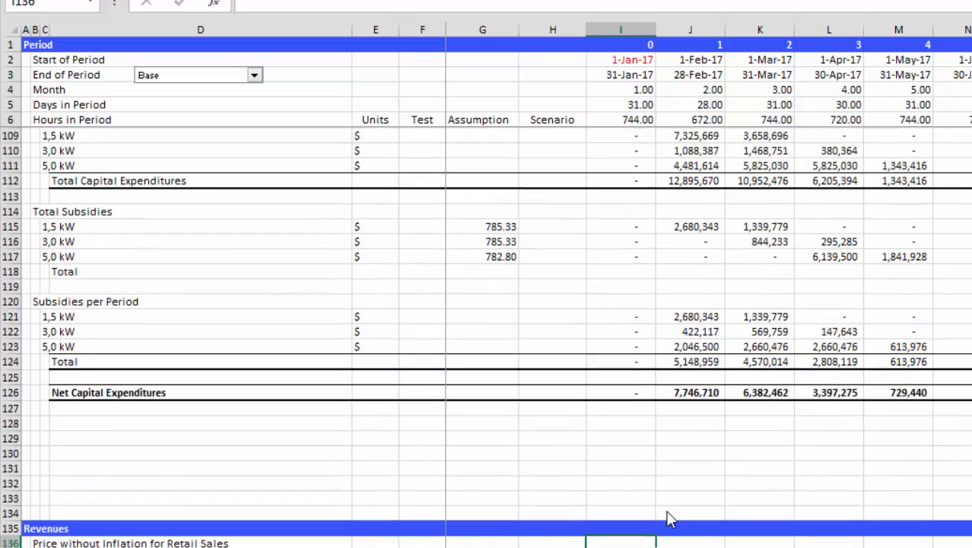
{"action": "scroll", "coordinate": [669, 518], "scroll_direction": "up", "scroll_amount": 1}
{"action": "key", "text": "Up"}
{"action": "key", "text": "Up"}
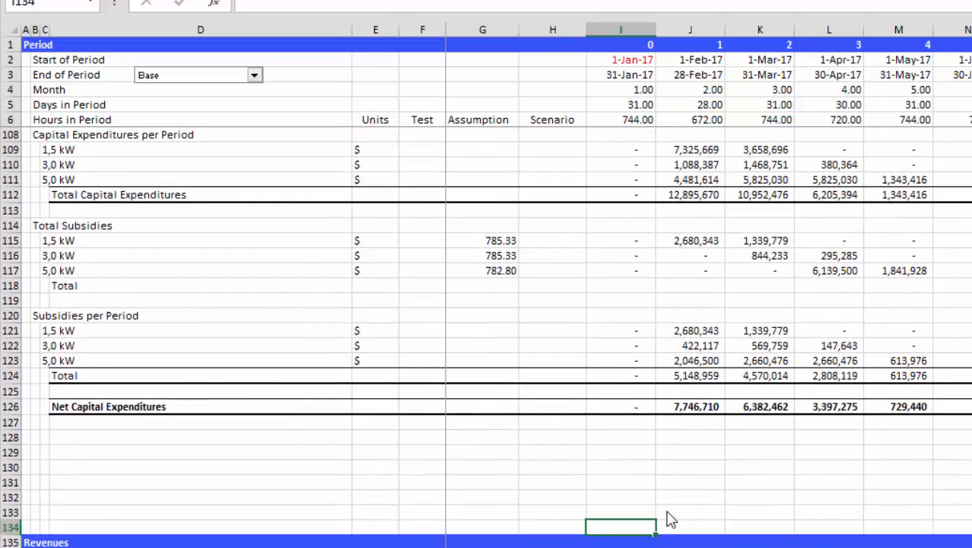
{"action": "key", "text": "Up"}
{"action": "key", "text": "Up"}
{"action": "key", "text": "Up"}
{"action": "key", "text": "Up"}
{"action": "key", "text": "Up"}
{"action": "key", "text": "Up"}
{"action": "key", "text": "Up"}
{"action": "key", "text": "Down"}
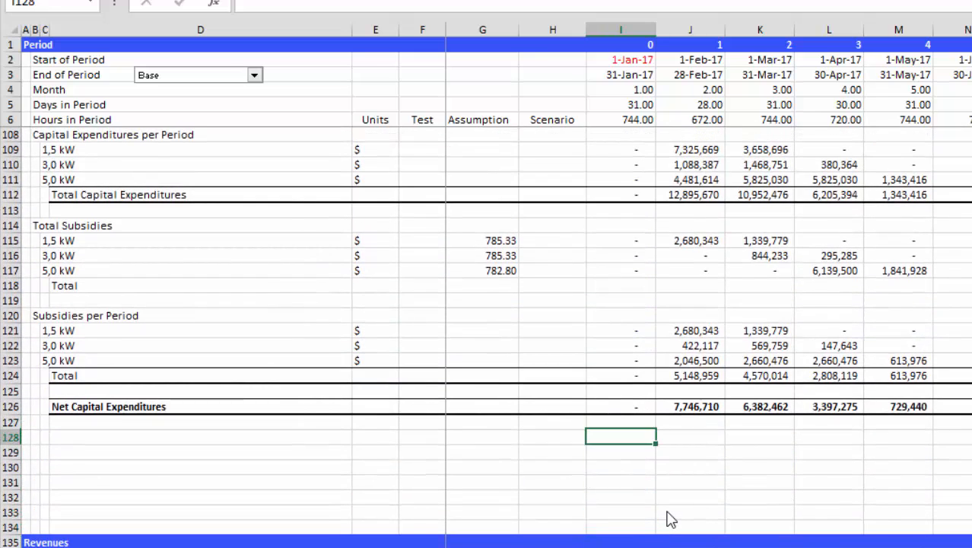
{"action": "key", "text": "shift+space"}
{"action": "key", "text": "shift+Down"}
{"action": "key", "text": "shift+Down"}
{"action": "key", "text": "shift+Down"}
{"action": "key", "text": "shift+Down"}
{"action": "key", "text": "shift+Down"}
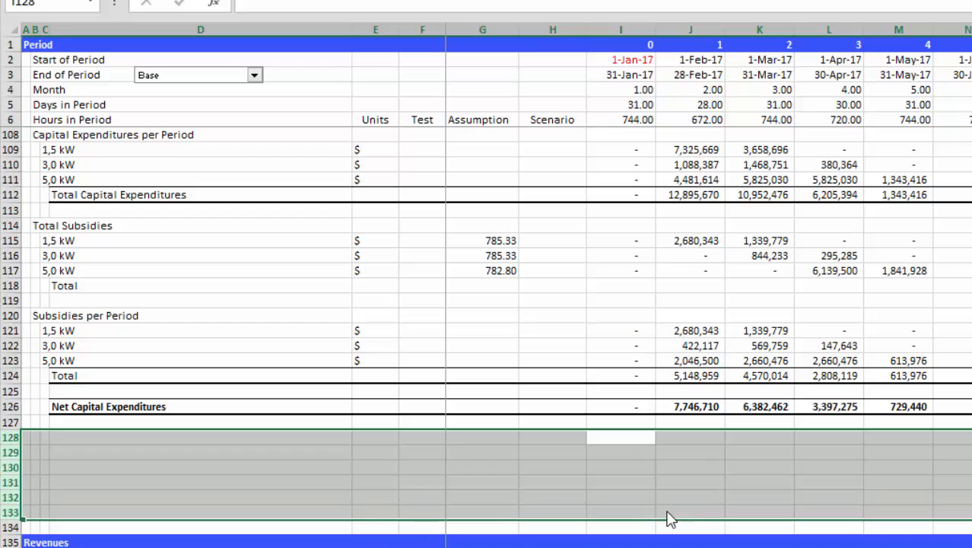
{"action": "key", "text": "ctrl+minus"}
{"action": "key", "text": "Up"}
{"action": "key", "text": "Up"}
{"action": "key", "text": "Right"}
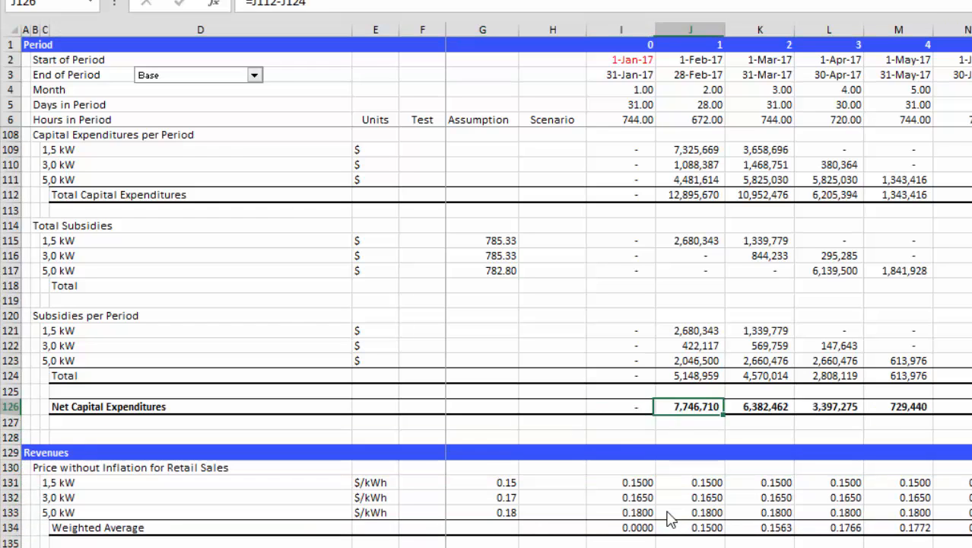
- Examine the Capital Expenditure section from the Net Capital Expenditures row 126 up to the Cost per kW of Capacity rows
{"action": "key", "text": "Right"}
{"action": "key", "text": "Right"}
{"action": "key", "text": "Right"}
{"action": "key", "text": "Left"}
{"action": "key", "text": "Left"}
{"action": "key", "text": "Left"}
{"action": "key", "text": "Left"}
{"action": "key", "text": "Right"}
{"action": "key", "text": "Right"}
{"action": "key", "text": "Up"}
{"action": "key", "text": "Up"}
{"action": "key", "text": "Up"}
{"action": "key", "text": "Up"}
{"action": "key", "text": "Up"}
{"action": "key", "text": "Up"}
{"action": "key", "text": "Up"}
{"action": "key", "text": "Up"}
{"action": "key", "text": "Up"}
{"action": "key", "text": "Up"}
{"action": "key", "text": "Up"}
{"action": "key", "text": "Up"}
{"action": "key", "text": "Up"}
{"action": "key", "text": "Up"}
{"action": "key", "text": "Up"}
{"action": "key", "text": "Up"}
{"action": "key", "text": "Up"}
{"action": "key", "text": "Up"}
{"action": "key", "text": "Up"}
{"action": "key", "text": "Up"}
{"action": "key", "text": "Up"}
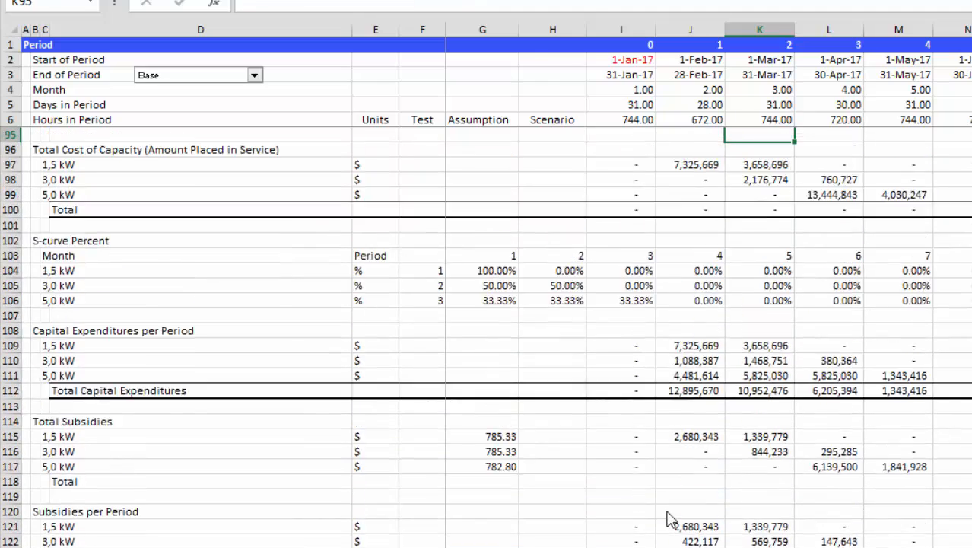
{"action": "key", "text": "Up"}
{"action": "key", "text": "Up"}
{"action": "key", "text": "Up"}
{"action": "key", "text": "Up"}
{"action": "key", "text": "Up"}
{"action": "key", "text": "Down"}
{"action": "key", "text": "Down"}
{"action": "key", "text": "Down"}
{"action": "key", "text": "Down"}
{"action": "key", "text": "Down"}
{"action": "key", "text": "Down"}
{"action": "key", "text": "Down"}
{"action": "key", "text": "Down"}
{"action": "key", "text": "Down"}
{"action": "key", "text": "Down"}
{"action": "key", "text": "Down"}
{"action": "key", "text": "Down"}
{"action": "key", "text": "Down"}
{"action": "key", "text": "Down"}
{"action": "key", "text": "Down"}
{"action": "key", "text": "Down"}
{"action": "key", "text": "Down"}
{"action": "key", "text": "Down"}
{"action": "key", "text": "Down"}
{"action": "key", "text": "Down"}
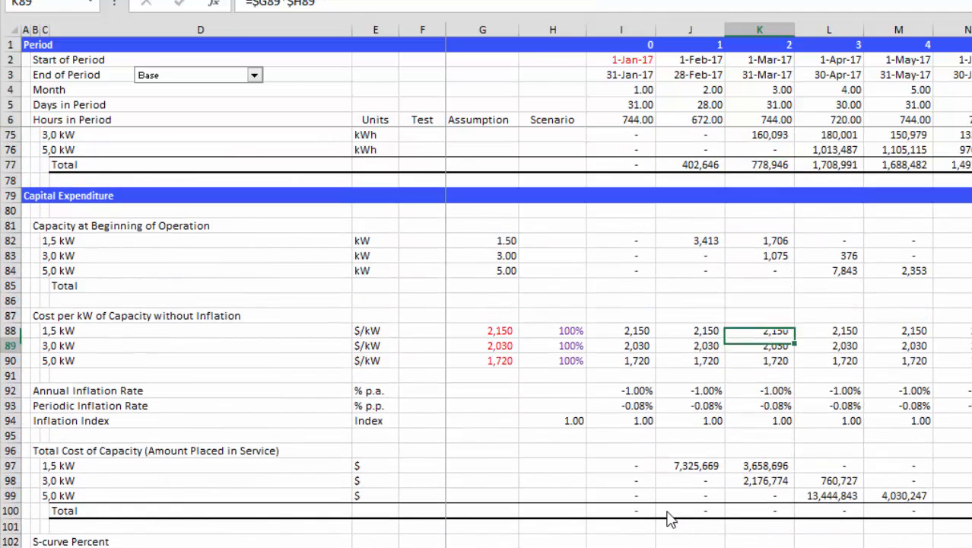
- Inspect the formula behind the period 1 Total Cost of Capacity for the 1,5 kW size in J97, leaving it as is
{"action": "key", "text": "Down"}
{"action": "key", "text": "Left"}
{"action": "key", "text": "Left"}
{"action": "key", "text": "Left"}
{"action": "key", "text": "Down"}
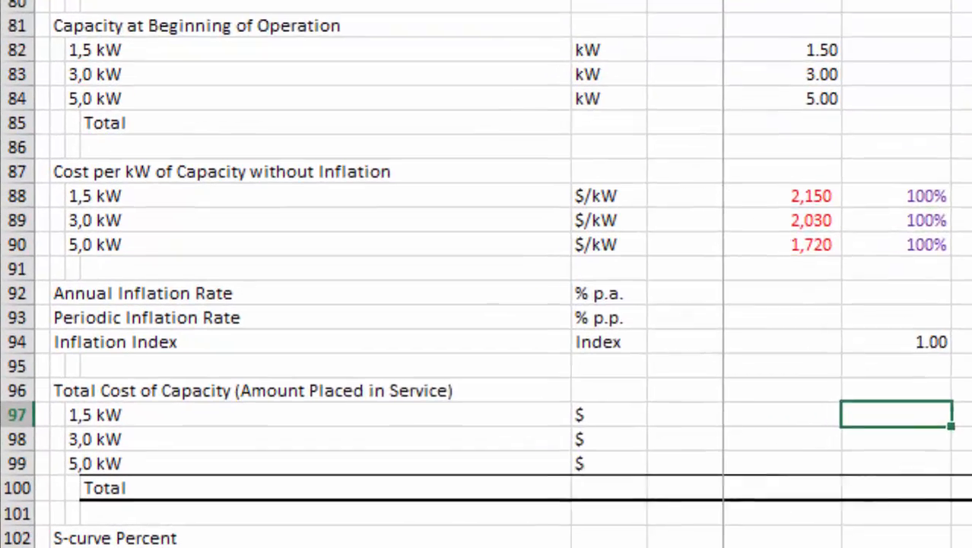
{"action": "key", "text": "Right"}
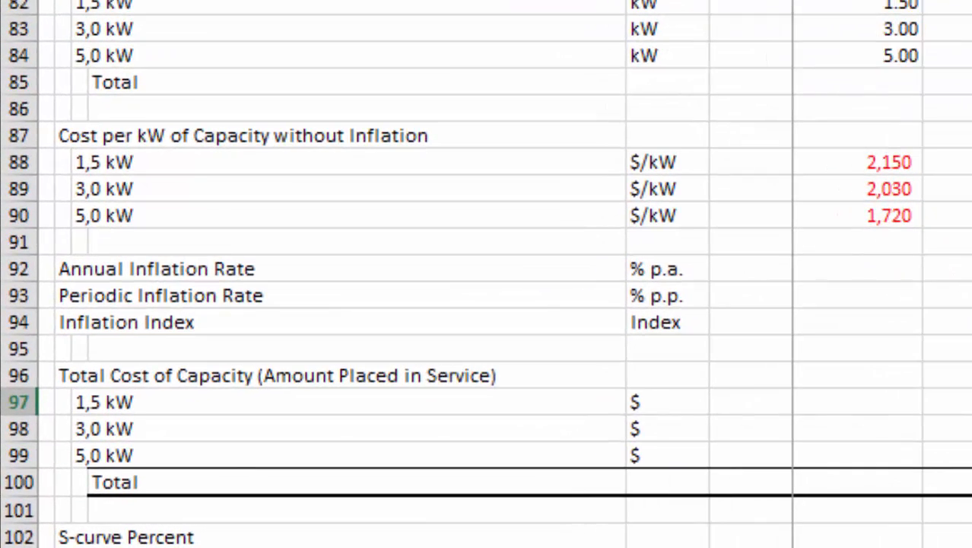
{"action": "key", "text": "F2"}
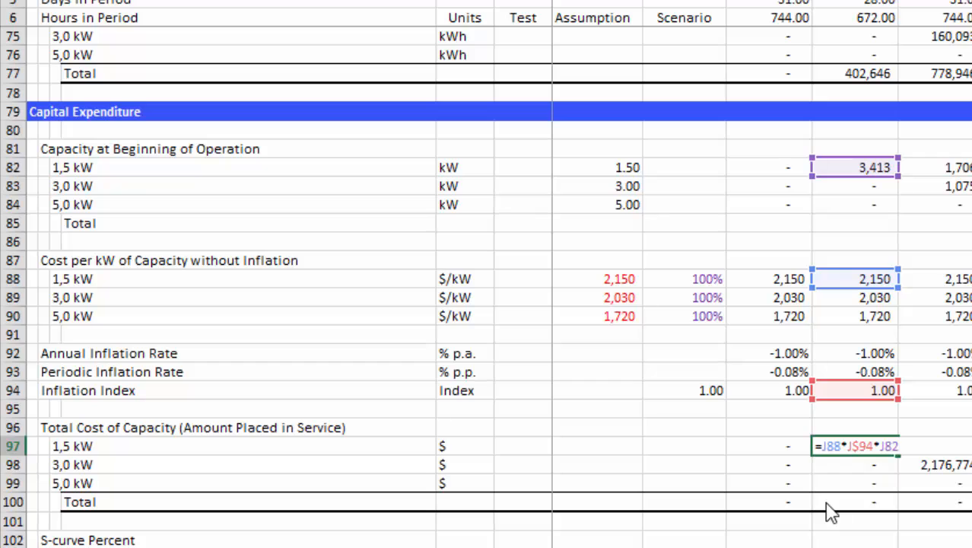
{"action": "key", "text": "Return"}
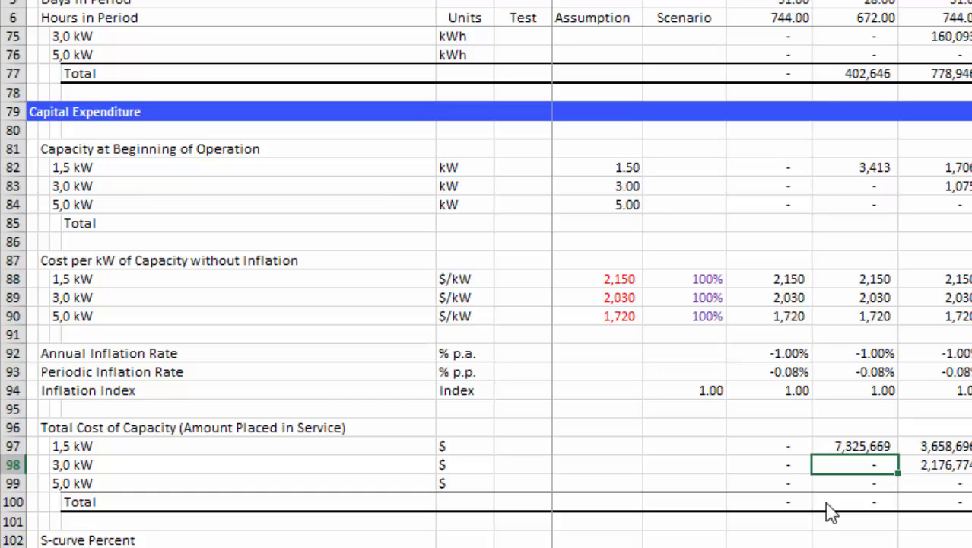
- Examine the period 1 column from the Total Cost of Capacity rows down through capital expenditures and subsidies to Net Capital Expenditures in J126
{"action": "key", "text": "Right"}
{"action": "key", "text": "Right"}
{"action": "key", "text": "Down"}
{"action": "key", "text": "Left"}
{"action": "key", "text": "Left"}
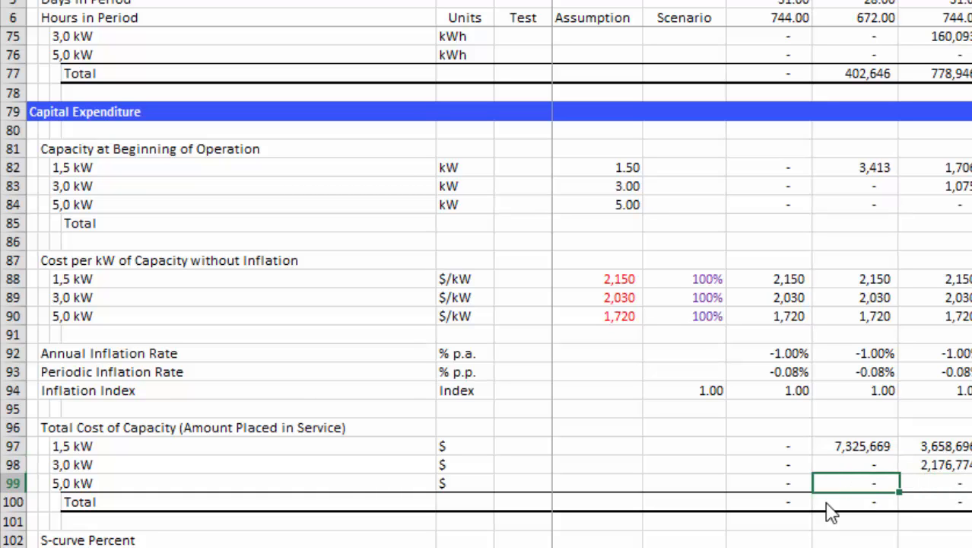
{"action": "key", "text": "Down"}
{"action": "key", "text": "Down"}
{"action": "key", "text": "Down"}
{"action": "key", "text": "Down"}
{"action": "key", "text": "Down"}
{"action": "key", "text": "Down"}
{"action": "key", "text": "Down"}
{"action": "key", "text": "Down"}
{"action": "key", "text": "Down"}
{"action": "key", "text": "Down"}
{"action": "key", "text": "Down"}
{"action": "key", "text": "Down"}
{"action": "key", "text": "Down"}
{"action": "key", "text": "Down"}
{"action": "key", "text": "Down"}
{"action": "key", "text": "Down"}
{"action": "key", "text": "Down"}
{"action": "key", "text": "Down"}
{"action": "key", "text": "Down"}
{"action": "key", "text": "Down"}
{"action": "key", "text": "Down"}
{"action": "key", "text": "Down"}
{"action": "key", "text": "Down"}
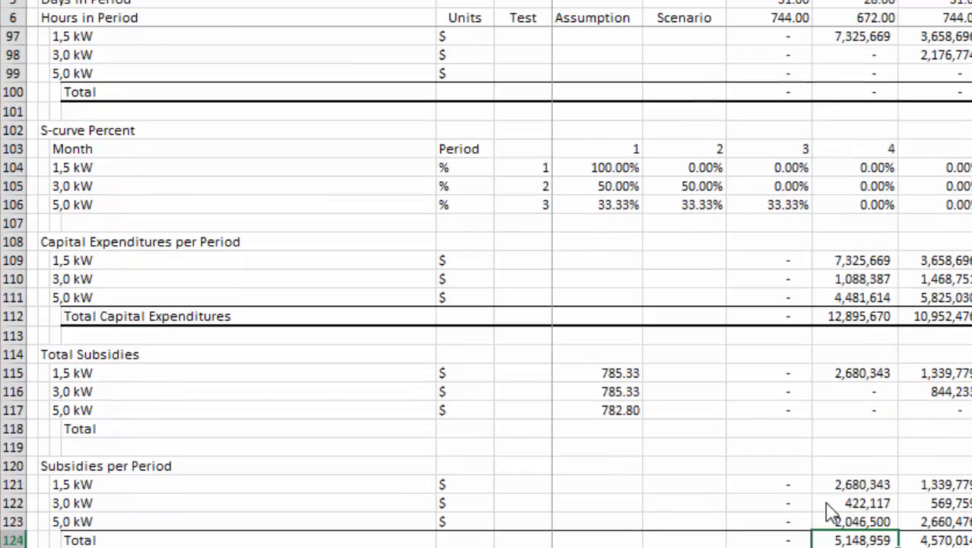
{"action": "key", "text": "Down"}
{"action": "key", "text": "Down"}
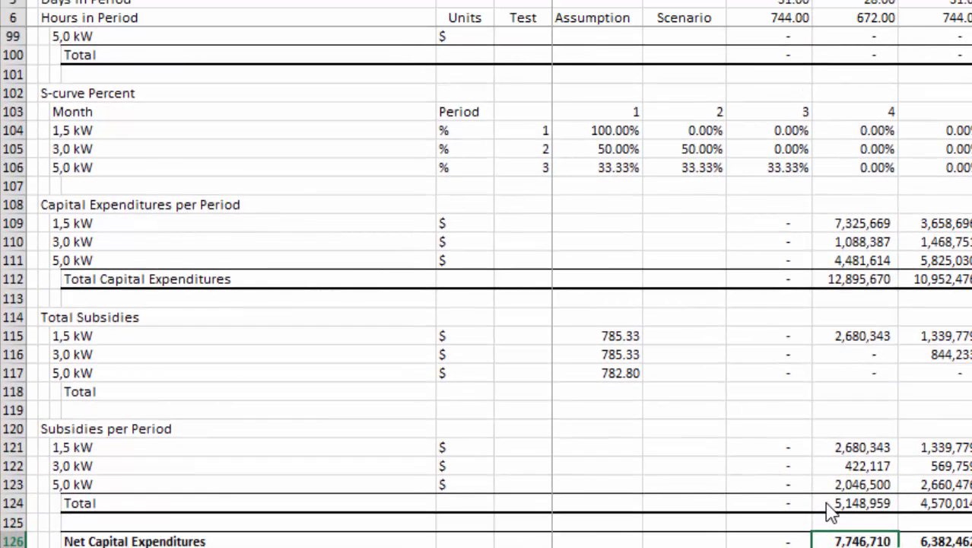
- Review the rows between Net Capital Expenditures and S-curve Percent again, ending just below J126
{"action": "key", "text": "Up"}
{"action": "key", "text": "Up"}
{"action": "key", "text": "Up"}
{"action": "key", "text": "Up"}
{"action": "key", "text": "Up"}
{"action": "key", "text": "Up"}
{"action": "key", "text": "Up"}
{"action": "key", "text": "Up"}
{"action": "key", "text": "Up"}
{"action": "key", "text": "Up"}
{"action": "key", "text": "Up"}
{"action": "key", "text": "Up"}
{"action": "key", "text": "Up"}
{"action": "key", "text": "Up"}
{"action": "key", "text": "Up"}
{"action": "key", "text": "Up"}
{"action": "key", "text": "Up"}
{"action": "key", "text": "Up"}
{"action": "key", "text": "Up"}
{"action": "key", "text": "Up"}
{"action": "key", "text": "Up"}
{"action": "key", "text": "Up"}
{"action": "key", "text": "Up"}
{"action": "key", "text": "Up"}
{"action": "key", "text": "Up"}
{"action": "key", "text": "Up"}
{"action": "key", "text": "Up"}
{"action": "key", "text": "Up"}
{"action": "key", "text": "Up"}
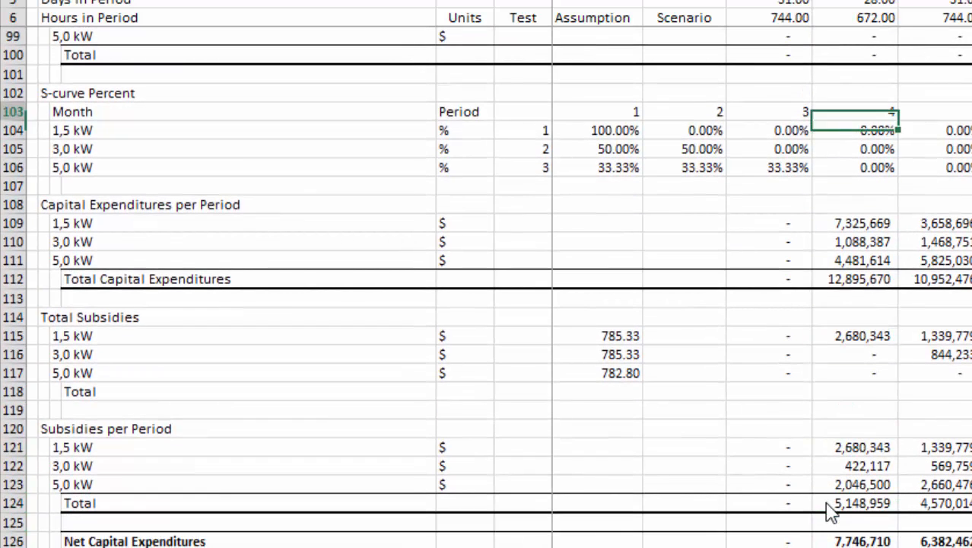
{"action": "key", "text": "Down"}
{"action": "key", "text": "Down"}
{"action": "key", "text": "Down"}
{"action": "key", "text": "Down"}
{"action": "key", "text": "Down"}
{"action": "key", "text": "Down"}
{"action": "key", "text": "Down"}
{"action": "key", "text": "Down"}
{"action": "key", "text": "Down"}
{"action": "key", "text": "Down"}
{"action": "key", "text": "Down"}
{"action": "key", "text": "Down"}
{"action": "key", "text": "Down"}
{"action": "key", "text": "Down"}
{"action": "key", "text": "Down"}
{"action": "key", "text": "Down"}
{"action": "key", "text": "Down"}
{"action": "key", "text": "Down"}
{"action": "key", "text": "Down"}
{"action": "key", "text": "Down"}
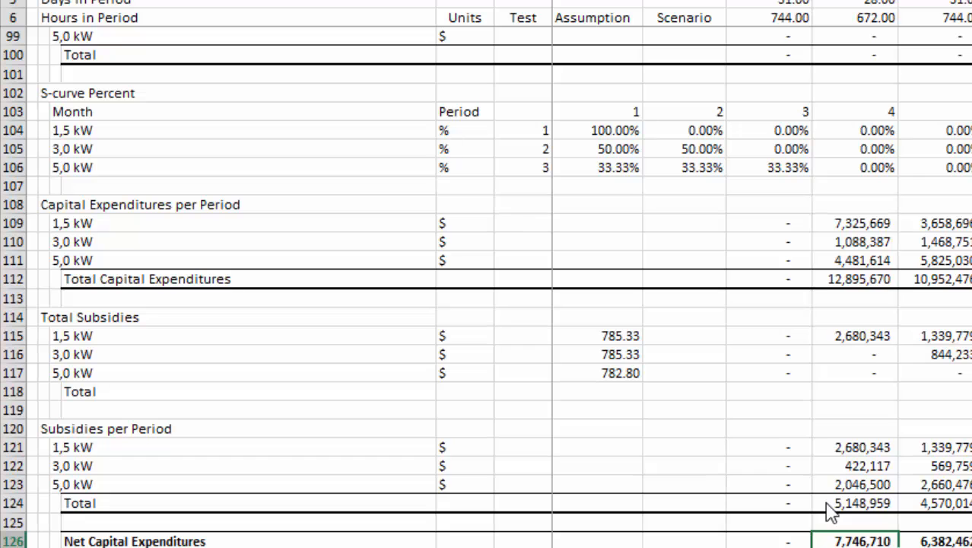
{"action": "key", "text": "Down"}
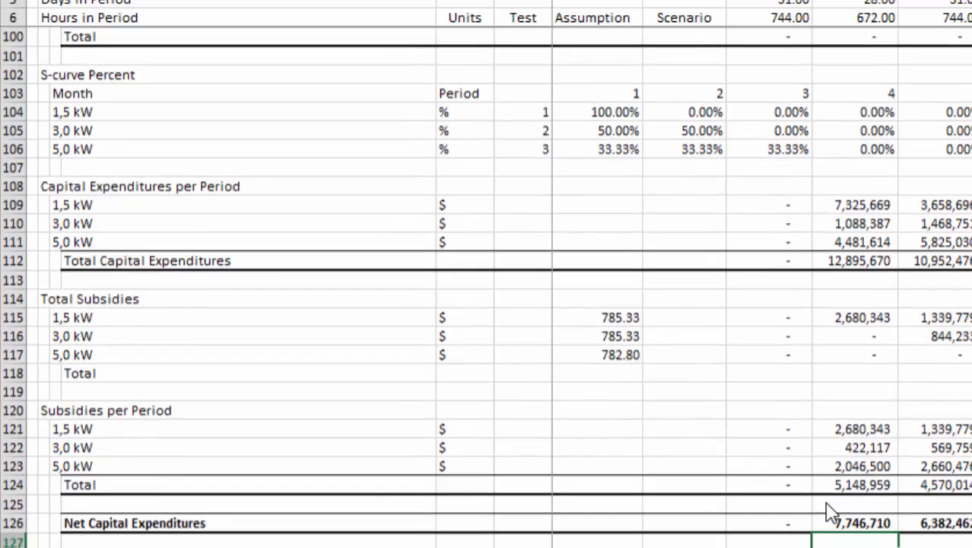
- Inspect the Total Subsidies formula for the 1,5 kW size in J115, leaving it as is
{"action": "key", "text": "Left"}
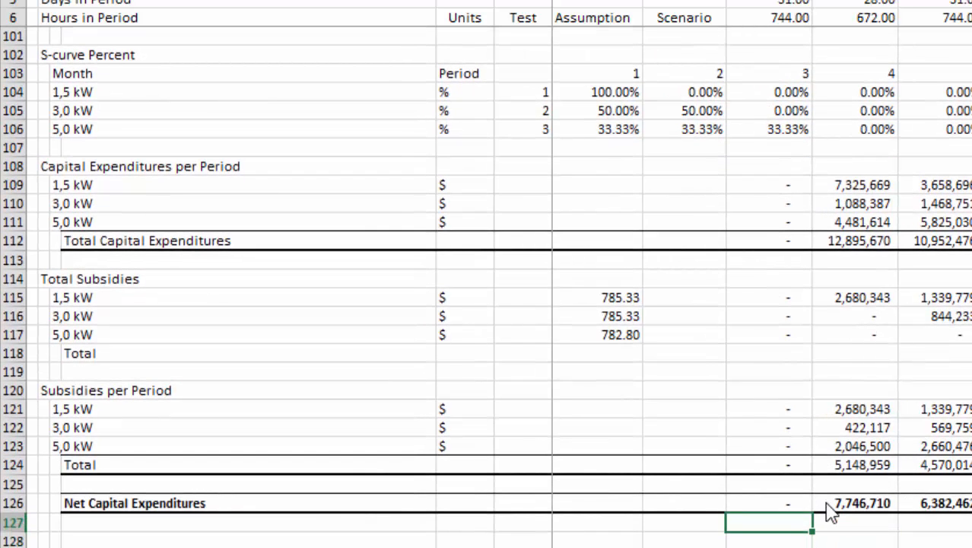
{"action": "key", "text": "Up"}
{"action": "key", "text": "Up"}
{"action": "key", "text": "Up"}
{"action": "key", "text": "Up"}
{"action": "key", "text": "Up"}
{"action": "key", "text": "Up"}
{"action": "key", "text": "Up"}
{"action": "key", "text": "Up"}
{"action": "key", "text": "Up"}
{"action": "key", "text": "Up"}
{"action": "key", "text": "Up"}
{"action": "key", "text": "Up"}
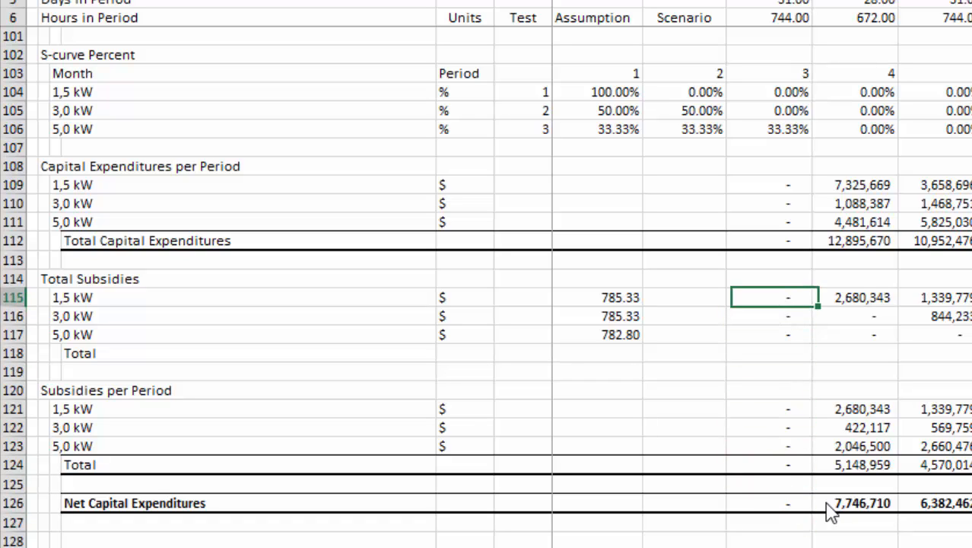
{"action": "key", "text": "Right"}
{"action": "key", "text": "Left"}
{"action": "key", "text": "F2"}
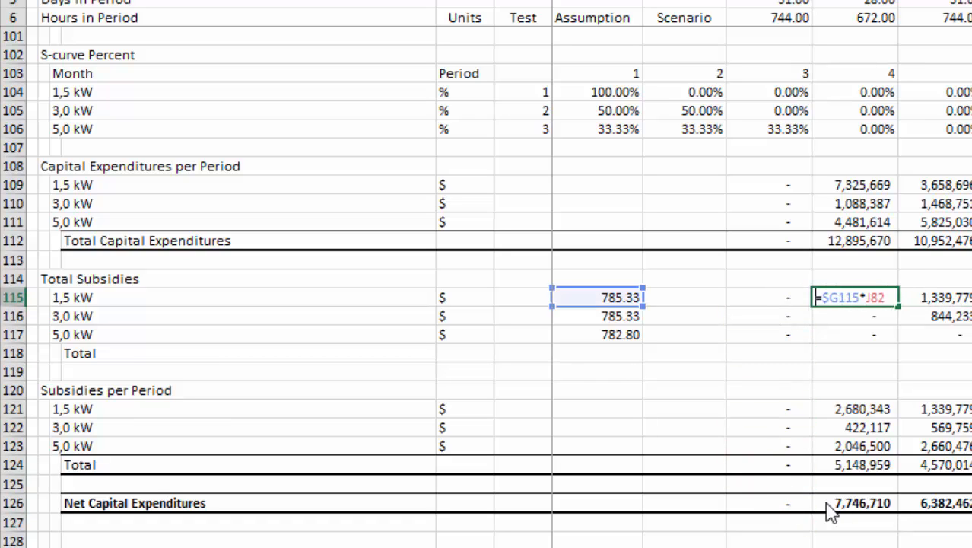
{"action": "key", "text": "Escape"}
- Examine the Total Subsidies and Subsidies per Period rows down to Net Capital Expenditures in columns J and K
{"action": "key", "text": "Right"}
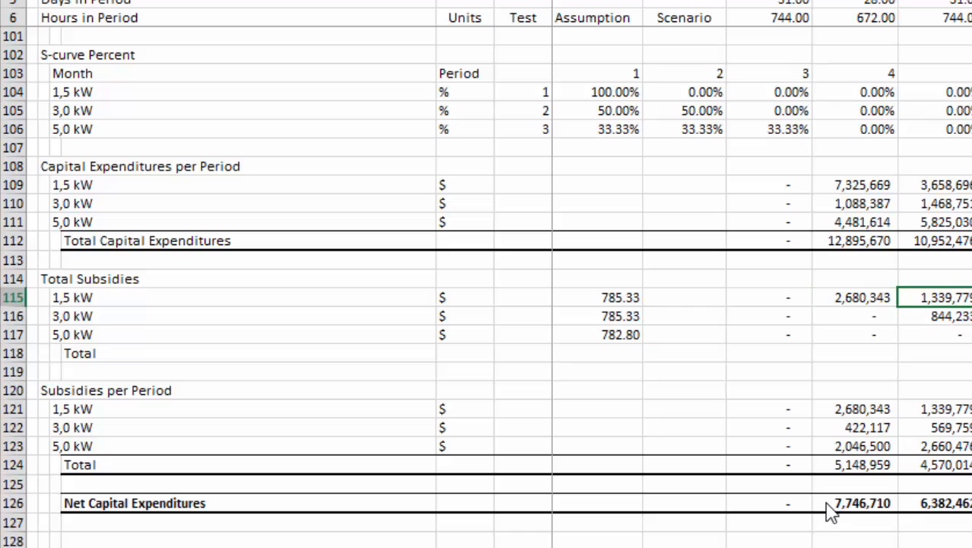
{"action": "key", "text": "Down"}
{"action": "key", "text": "Down"}
{"action": "key", "text": "Down"}
{"action": "key", "text": "Down"}
{"action": "key", "text": "Down"}
{"action": "key", "text": "Down"}
{"action": "key", "text": "Down"}
{"action": "key", "text": "Down"}
{"action": "key", "text": "Down"}
{"action": "key", "text": "Down"}
{"action": "key", "text": "Down"}
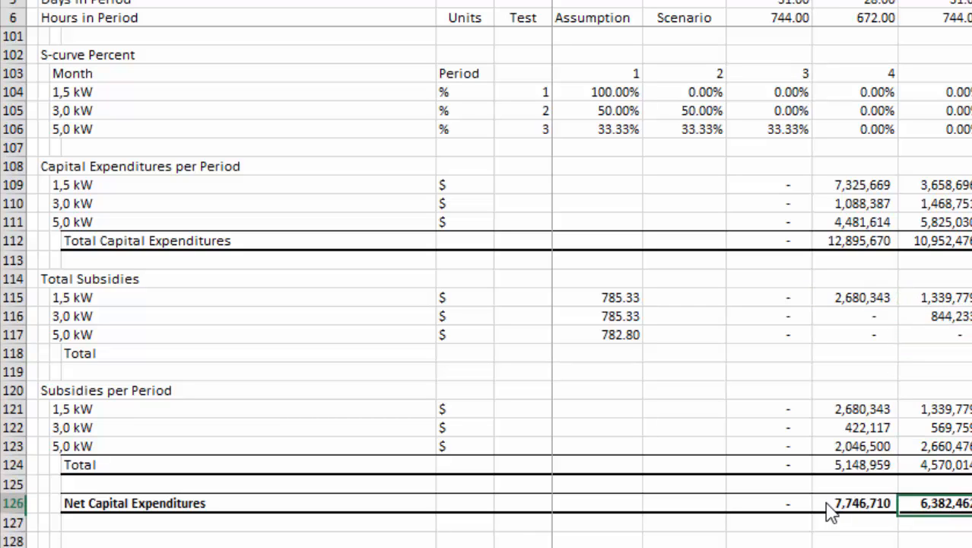
{"action": "key", "text": "Up"}
{"action": "key", "text": "Up"}
{"action": "key", "text": "Up"}
{"action": "key", "text": "Up"}
{"action": "key", "text": "Up"}
{"action": "key", "text": "Left"}
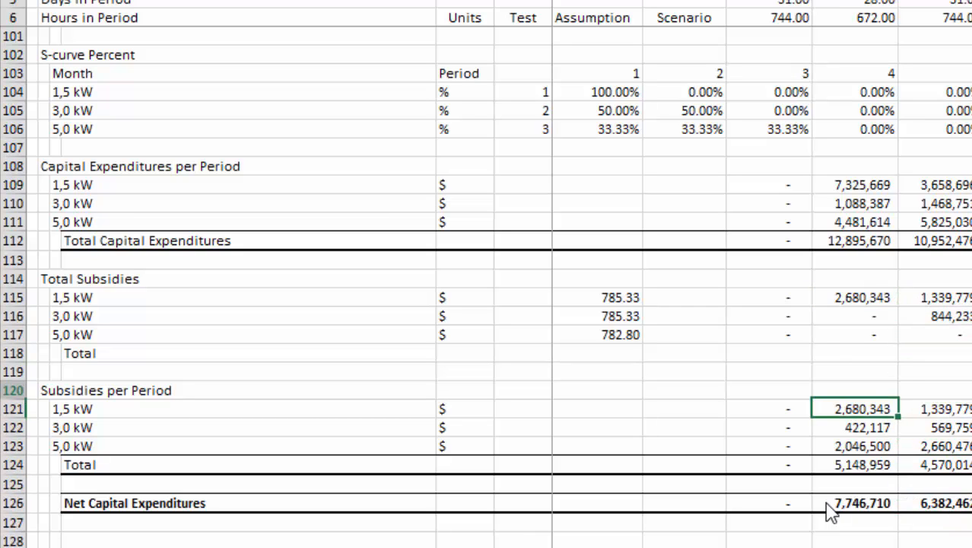
{"action": "key", "text": "Up"}
{"action": "key", "text": "Up"}
{"action": "key", "text": "Down"}
{"action": "key", "text": "Down"}
{"action": "key", "text": "Down"}
{"action": "key", "text": "Down"}
{"action": "key", "text": "Down"}
{"action": "key", "text": "Down"}
{"action": "key", "text": "Down"}
{"action": "key", "text": "Down"}
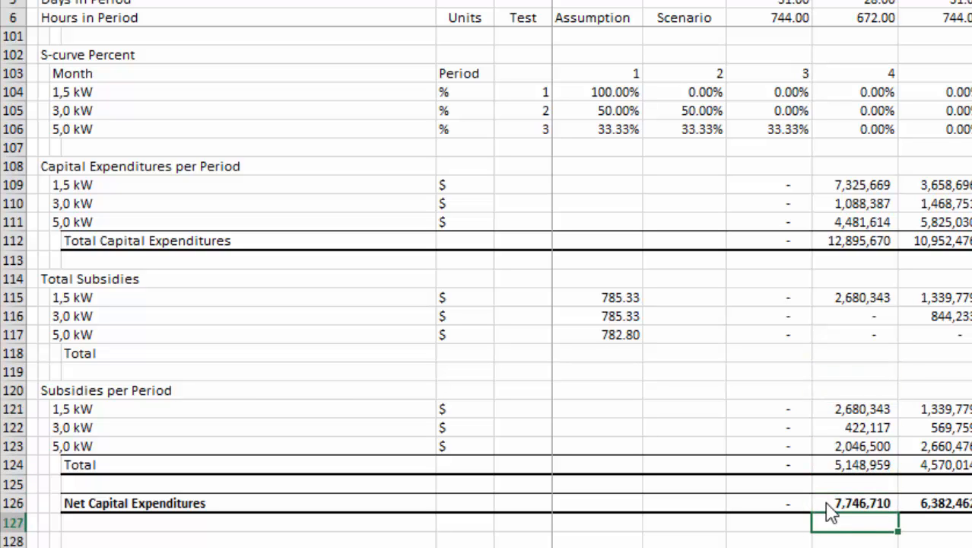
- Insert a new row 128 below Net Capital Expenditures and label it Net Plant in Service in D128
{"action": "key", "text": "Down"}
{"action": "key", "text": "shift+space"}
{"action": "key", "text": "ctrl+plus"}
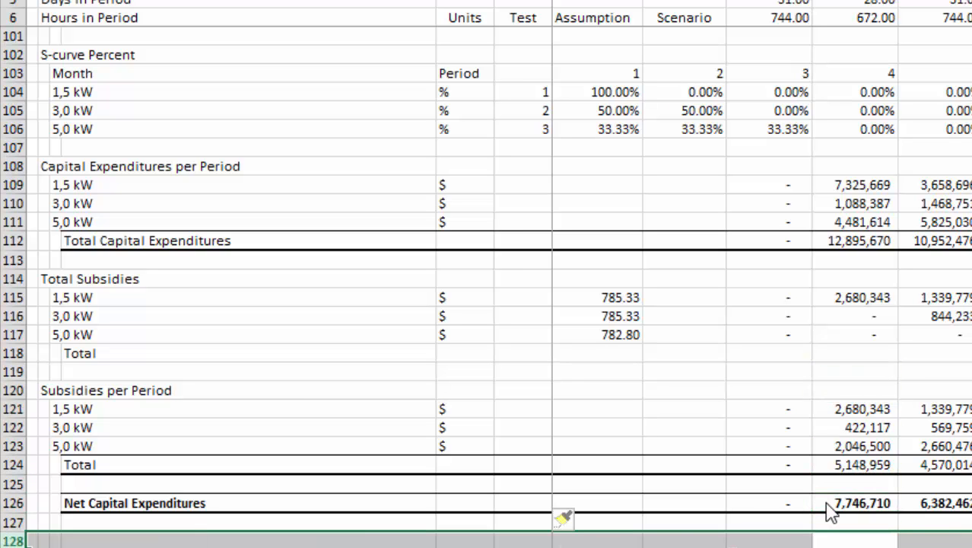
{"action": "key", "text": "Left"}
{"action": "key", "text": "Left"}
{"action": "key", "text": "Left"}
{"action": "key", "text": "Left"}
{"action": "key", "text": "Left"}
{"action": "key", "text": "Left"}
{"action": "key", "text": "Left"}
{"action": "key", "text": "Left"}
{"action": "key", "text": "Right"}
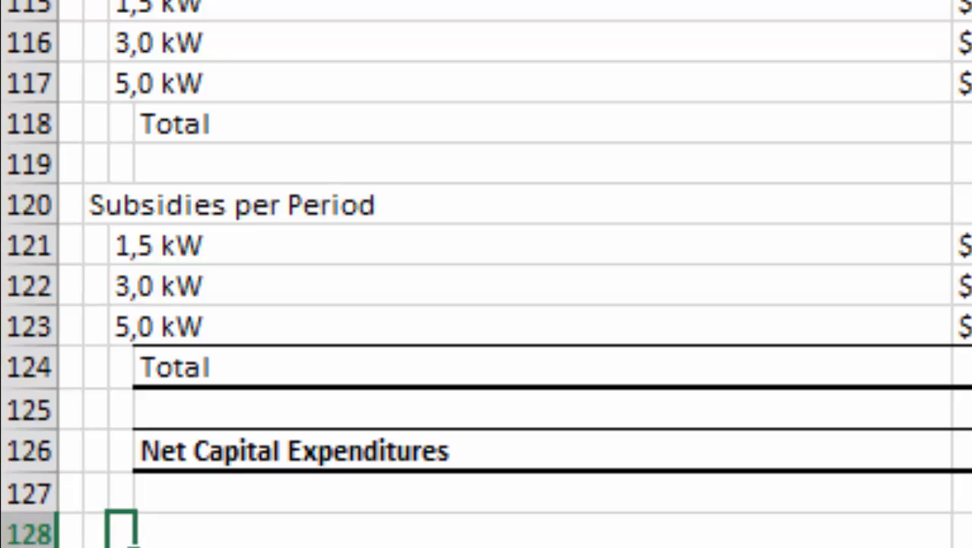
{"action": "key", "text": "Right"}
{"action": "type", "text": "Npe"}
{"action": "key", "text": "BackSpace"}
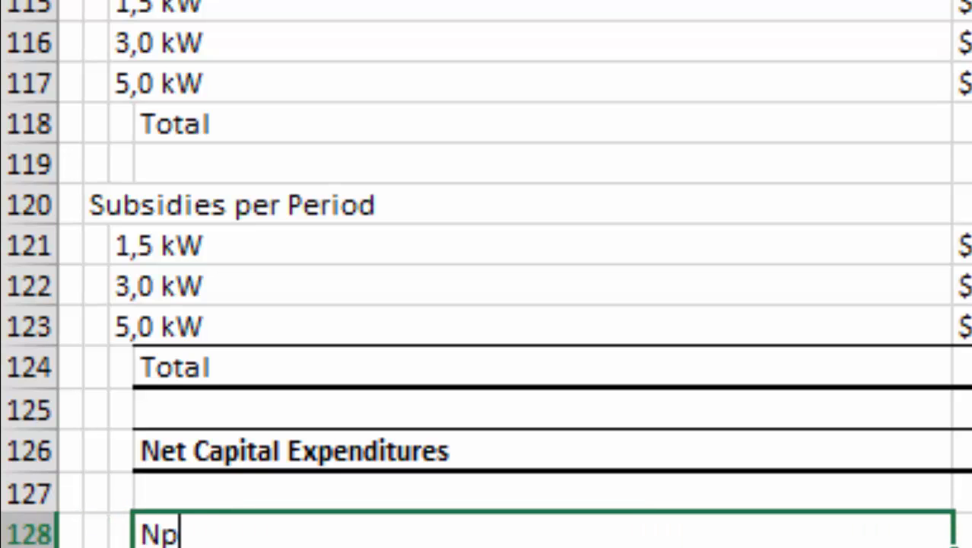
{"action": "key", "text": "BackSpace"}
{"action": "type", "text": "e"}
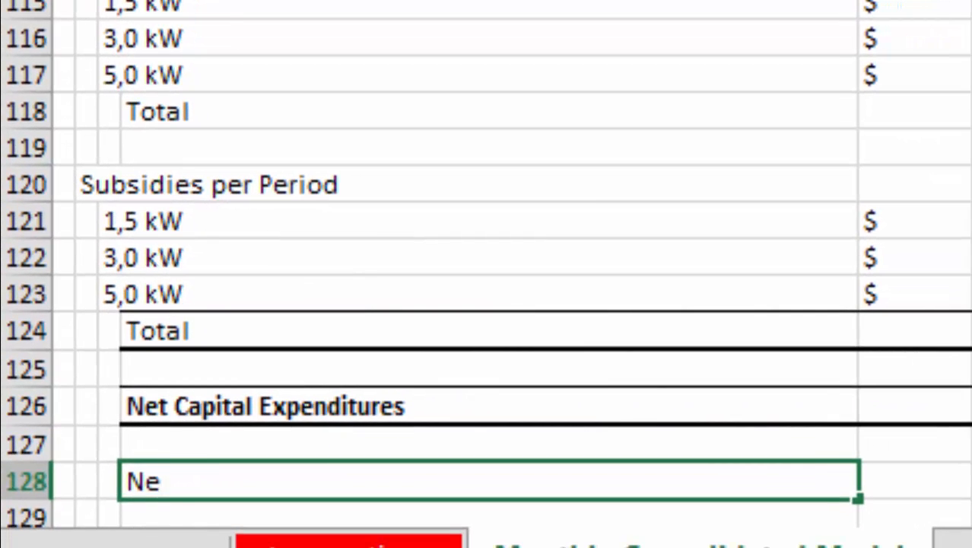
{"action": "type", "text": "t Plant in Service"}
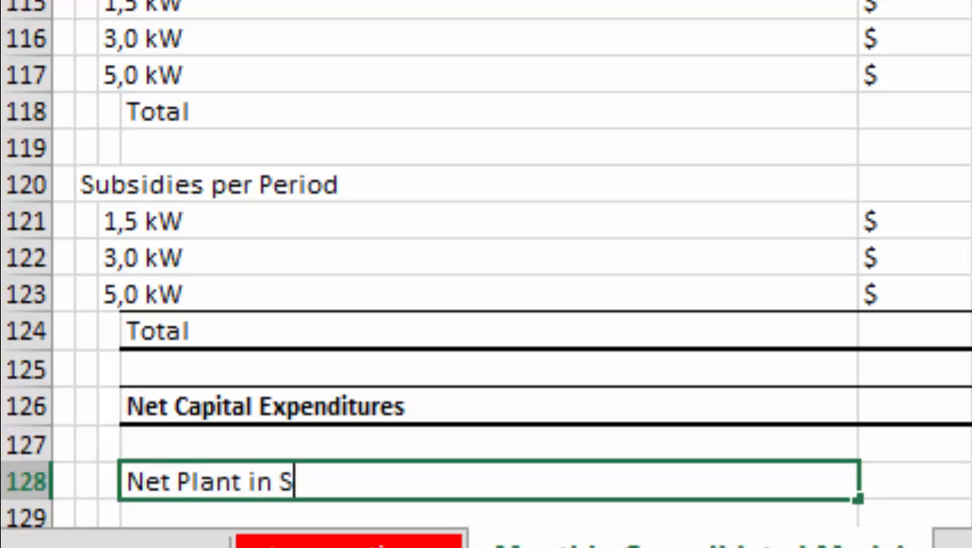
{"action": "key", "text": "Return"}
- Apply the total-row borders, thin above and thick below, to the Net Plant in Service row from D128 across all periods
{"action": "key", "text": "Up"}
{"action": "key", "text": "Right"}
{"action": "key", "text": "Right"}
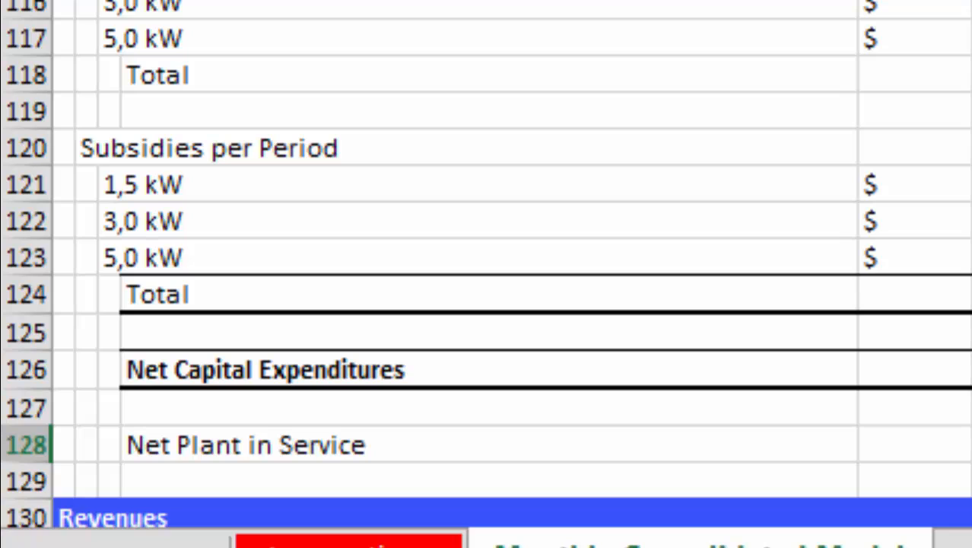
{"action": "scroll", "coordinate": [487, 266], "scroll_direction": "up", "scroll_amount": 4}
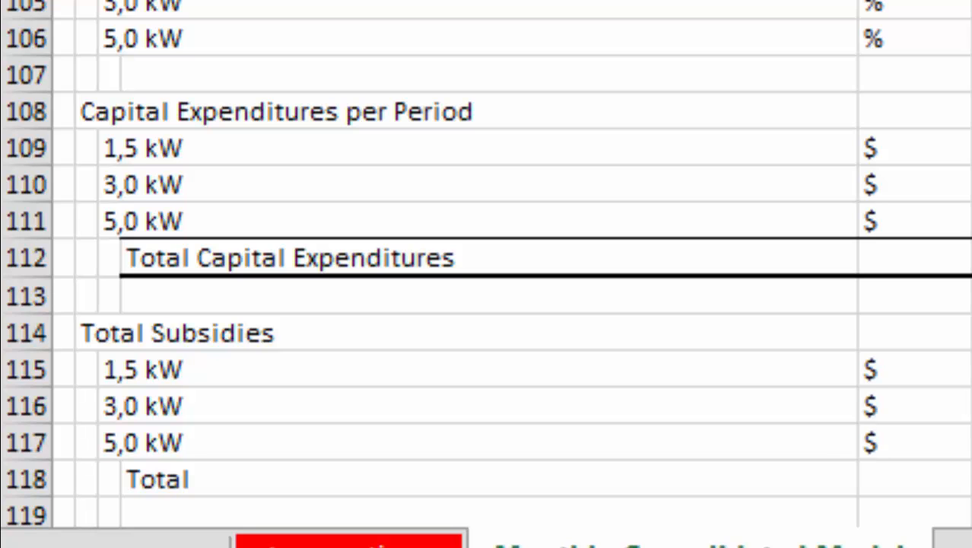
{"action": "scroll", "coordinate": [487, 266], "scroll_direction": "down", "scroll_amount": 3}
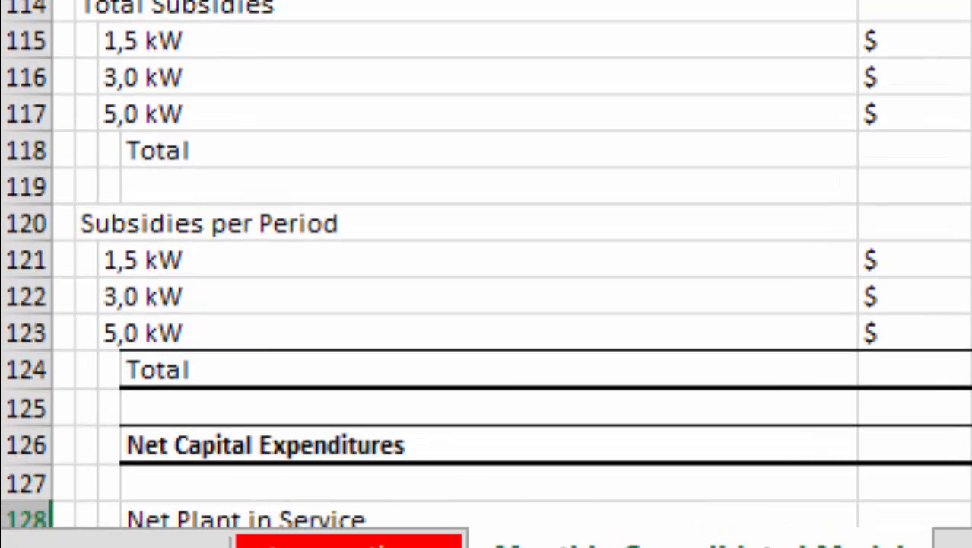
{"action": "scroll", "coordinate": [486, 266], "scroll_direction": "down", "scroll_amount": 1}
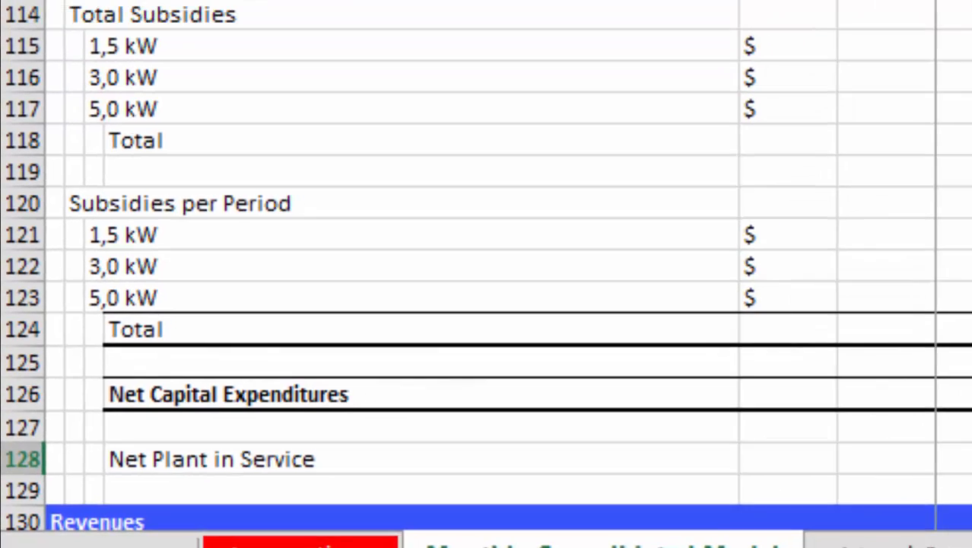
{"action": "key", "text": "ctrl+Left"}
{"action": "key", "text": "ctrl+Left"}
{"action": "key", "text": "Right"}
{"action": "key", "text": "Right"}
{"action": "key", "text": "Right"}
{"action": "key", "text": "ctrl+shift+Right"}
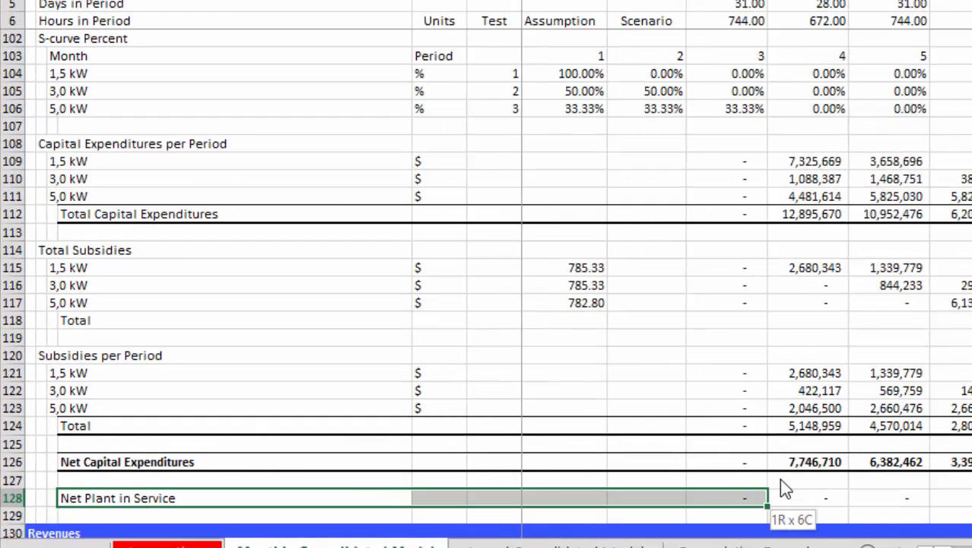
{"action": "key", "text": "ctrl+shift+Right"}
{"action": "key", "text": "ctrl+v"}
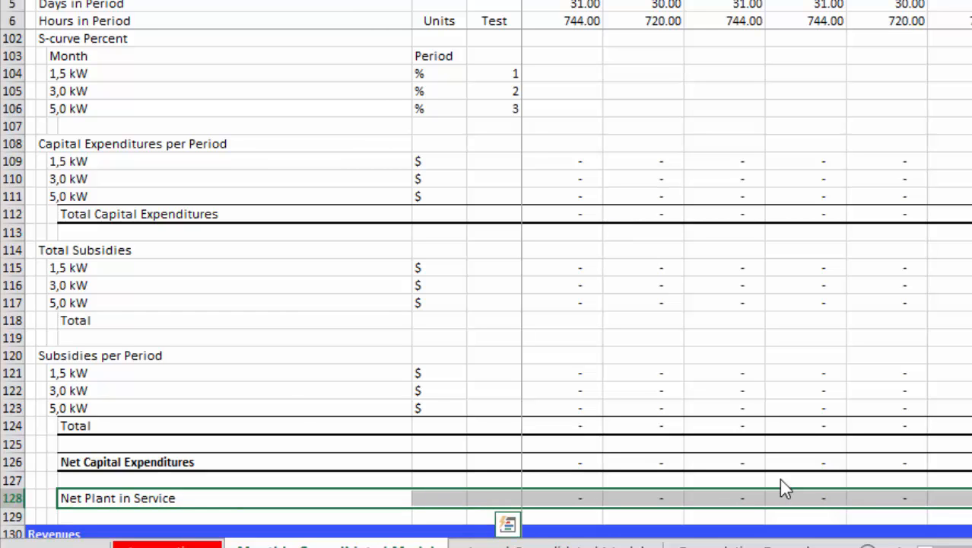
- Link the depreciation Opening Balance in I242 to the preceding column's Closing Balance with =H245
{"action": "key", "text": "ctrl+Left"}
{"action": "key", "text": "Right"}
{"action": "key", "text": "Right"}
{"action": "key", "text": "Right"}
{"action": "key", "text": "Right"}
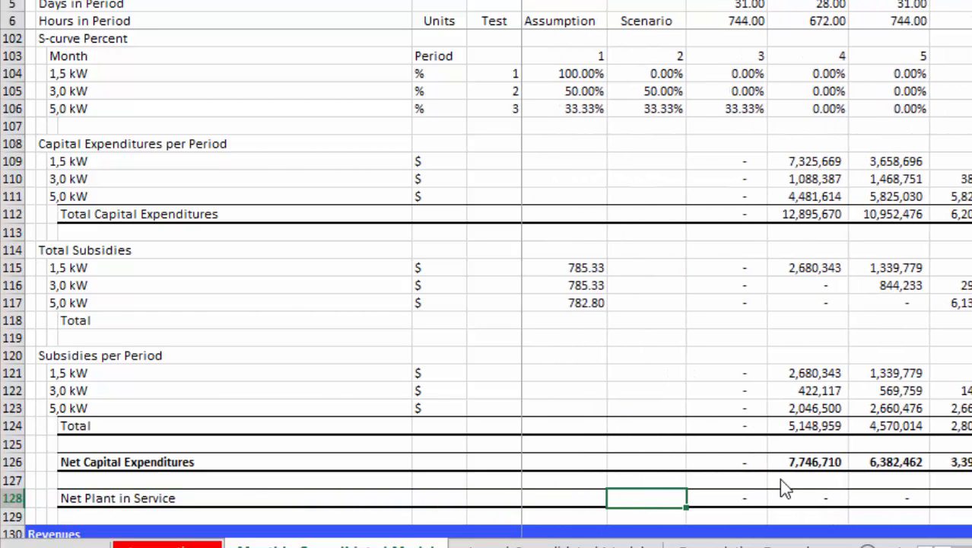
{"action": "key", "text": "Down"}
{"action": "key", "text": "Down"}
{"action": "key", "text": "Down"}
{"action": "key", "text": "Down"}
{"action": "key", "text": "Down"}
{"action": "key", "text": "Down"}
{"action": "key", "text": "Down"}
{"action": "key", "text": "Down"}
{"action": "key", "text": "Down"}
{"action": "key", "text": "Down"}
{"action": "key", "text": "Down"}
{"action": "key", "text": "Down"}
{"action": "key", "text": "Down"}
{"action": "key", "text": "Down"}
{"action": "key", "text": "Down"}
{"action": "key", "text": "Down"}
{"action": "key", "text": "Down"}
{"action": "key", "text": "Down"}
{"action": "key", "text": "Down"}
{"action": "key", "text": "Down"}
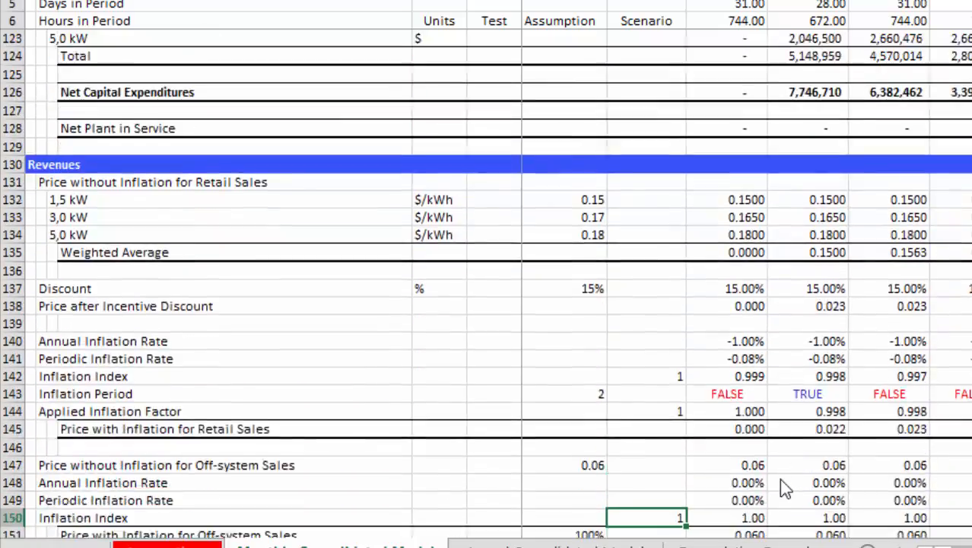
{"action": "key", "text": "Down"}
{"action": "key", "text": "Down"}
{"action": "key", "text": "Down"}
{"action": "key", "text": "Down"}
{"action": "key", "text": "Down"}
{"action": "key", "text": "Down"}
{"action": "key", "text": "Down"}
{"action": "key", "text": "Down"}
{"action": "key", "text": "Down"}
{"action": "key", "text": "Down"}
{"action": "key", "text": "Down"}
{"action": "key", "text": "Down"}
{"action": "key", "text": "Down"}
{"action": "key", "text": "Down"}
{"action": "key", "text": "Down"}
{"action": "key", "text": "Down"}
{"action": "key", "text": "Down"}
{"action": "key", "text": "Down"}
{"action": "key", "text": "Down"}
{"action": "key", "text": "Down"}
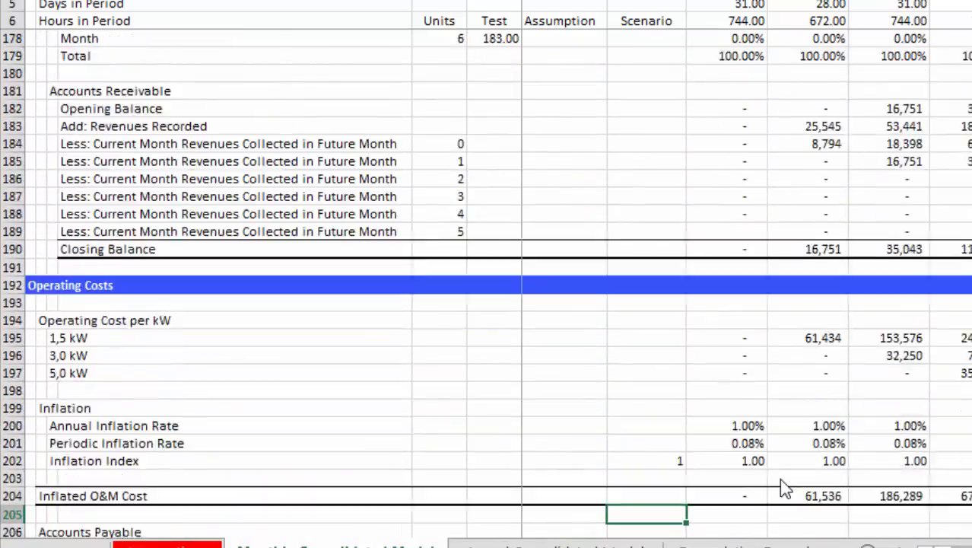
{"action": "key", "text": "Down"}
{"action": "key", "text": "Down"}
{"action": "key", "text": "Down"}
{"action": "key", "text": "Down"}
{"action": "key", "text": "Down"}
{"action": "key", "text": "Down"}
{"action": "key", "text": "Down"}
{"action": "key", "text": "Down"}
{"action": "key", "text": "Down"}
{"action": "key", "text": "Down"}
{"action": "key", "text": "Down"}
{"action": "key", "text": "Down"}
{"action": "key", "text": "Down"}
{"action": "key", "text": "Down"}
{"action": "key", "text": "Down"}
{"action": "key", "text": "Down"}
{"action": "key", "text": "Down"}
{"action": "key", "text": "Down"}
{"action": "key", "text": "Down"}
{"action": "key", "text": "Down"}
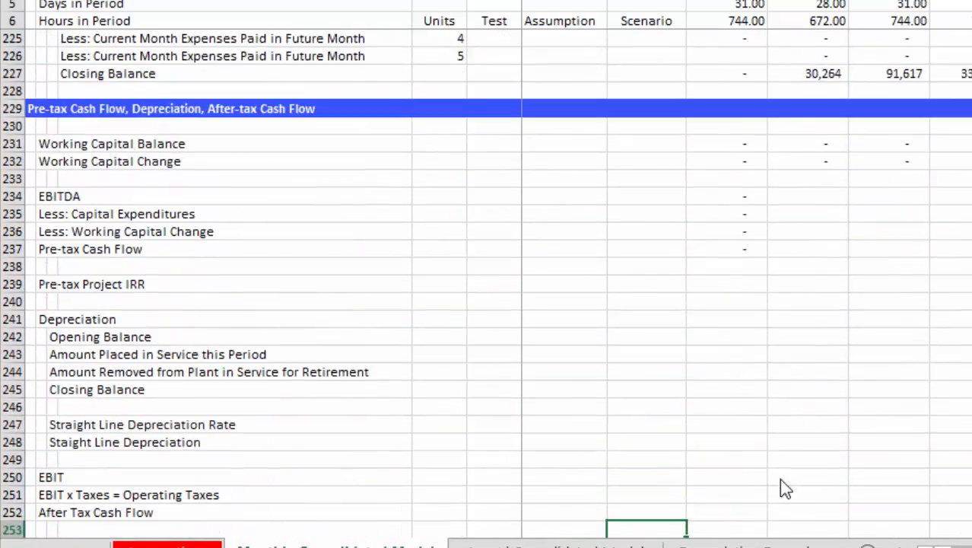
{"action": "key", "text": "Up"}
{"action": "key", "text": "Up"}
{"action": "key", "text": "Up"}
{"action": "key", "text": "Up"}
{"action": "key", "text": "Up"}
{"action": "key", "text": "Up"}
{"action": "key", "text": "Up"}
{"action": "key", "text": "Up"}
{"action": "key", "text": "Up"}
{"action": "key", "text": "Up"}
{"action": "key", "text": "Right"}
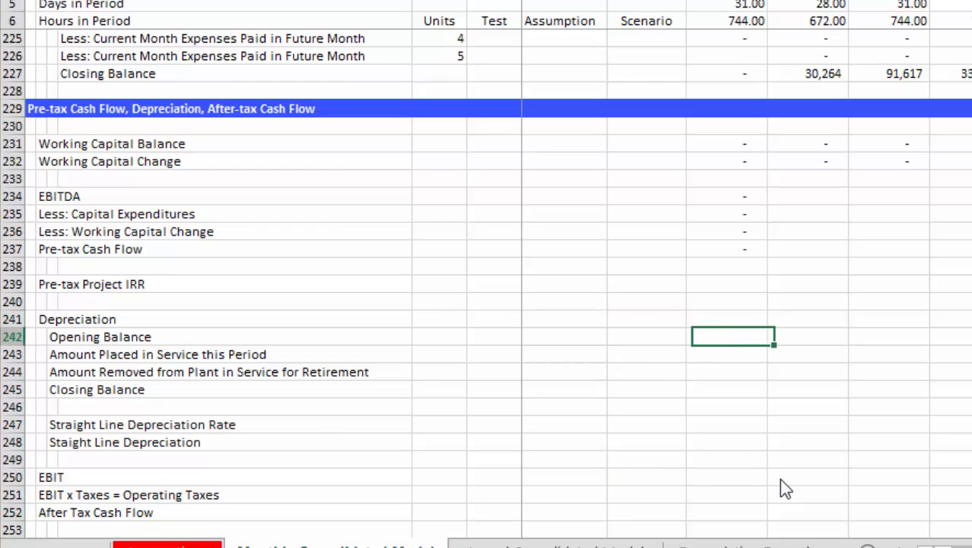
{"action": "type", "text": "="}
{"action": "key", "text": "Down"}
{"action": "key", "text": "Down"}
{"action": "key", "text": "Down"}
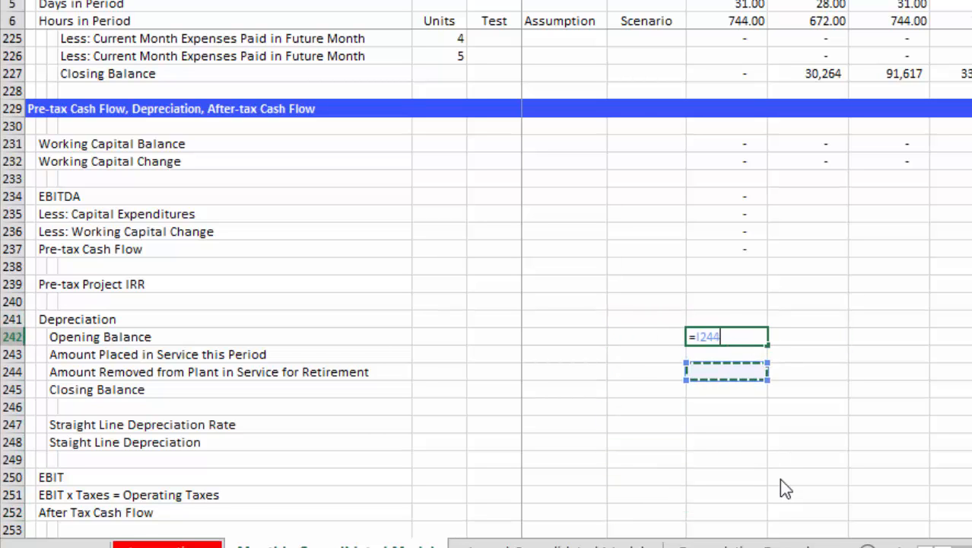
{"action": "key", "text": "Left"}
{"action": "key", "text": "Left"}
{"action": "key", "text": "Left"}
{"action": "key", "text": "Left"}
{"action": "key", "text": "Left"}
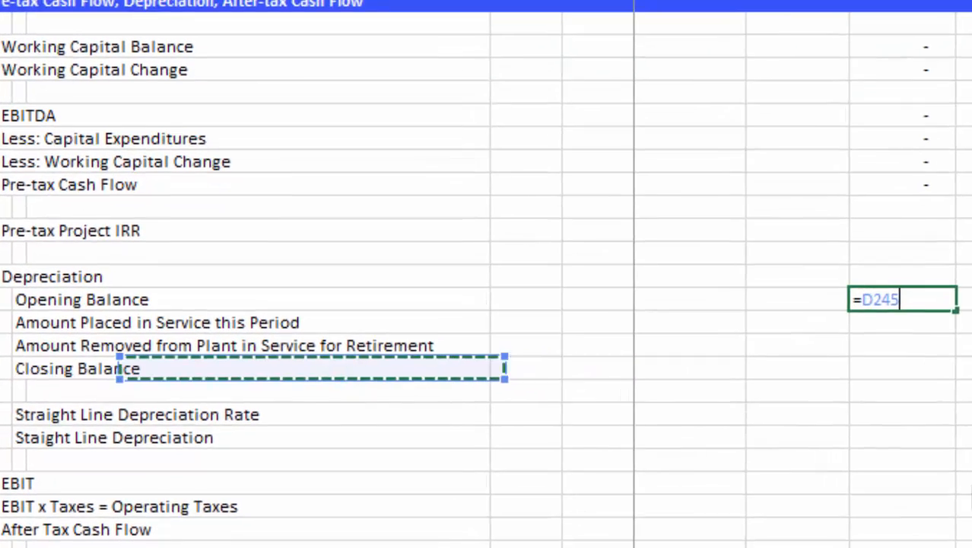
{"action": "key", "text": "Right"}
{"action": "key", "text": "Right"}
{"action": "key", "text": "Right"}
{"action": "key", "text": "Right"}
{"action": "key", "text": "Return"}
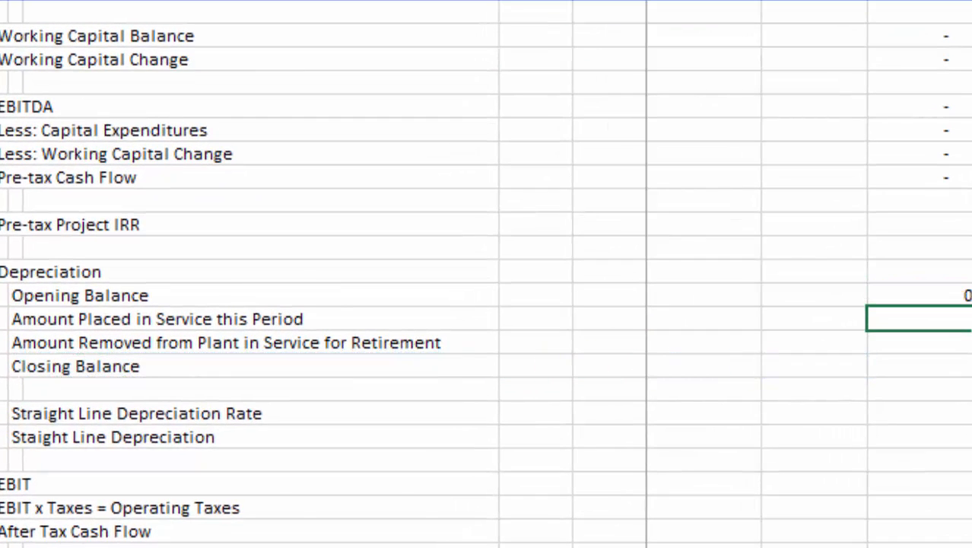
{"action": "key", "text": "Up"}
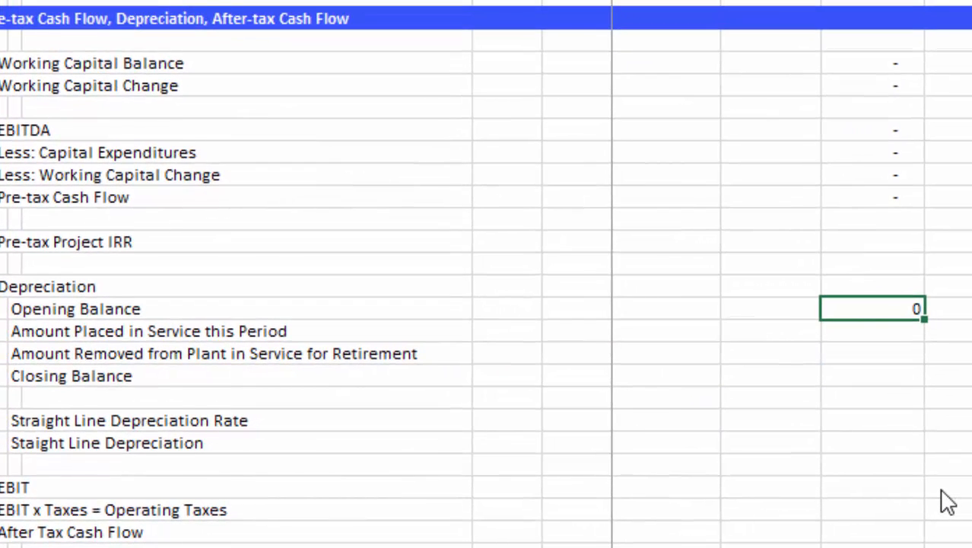
- Link the Amount Placed in Service this Period in I243 to the Net Plant in Service row of the same period, I128
{"action": "key", "text": "Down"}
{"action": "type", "text": "="}
{"action": "key", "text": "Up"}
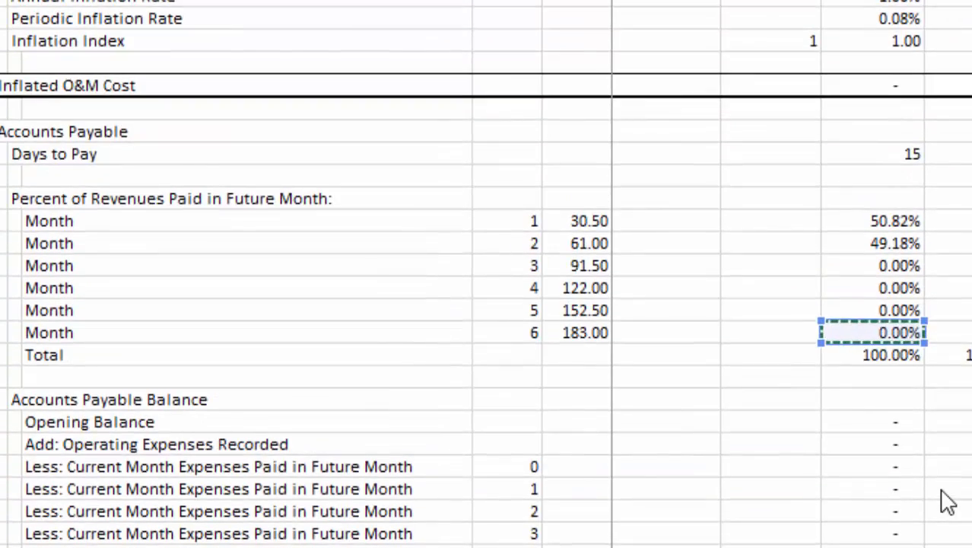
{"action": "scroll", "coordinate": [947, 502], "scroll_direction": "up", "scroll_amount": 20}
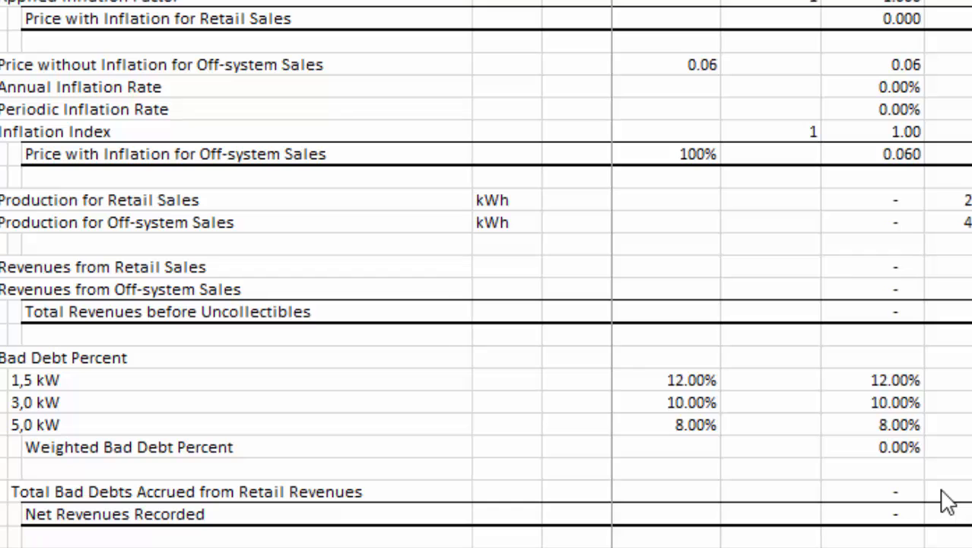
{"action": "scroll", "coordinate": [947, 502], "scroll_direction": "up", "scroll_amount": 9}
{"action": "key", "text": "Down"}
{"action": "key", "text": "Down"}
{"action": "key", "text": "Down"}
{"action": "key", "text": "Down"}
{"action": "key", "text": "Down"}
{"action": "key", "text": "Down"}
{"action": "key", "text": "Down"}
{"action": "key", "text": "Down"}
{"action": "key", "text": "Down"}
{"action": "key", "text": "Down"}
{"action": "key", "text": "Down"}
{"action": "key", "text": "Down"}
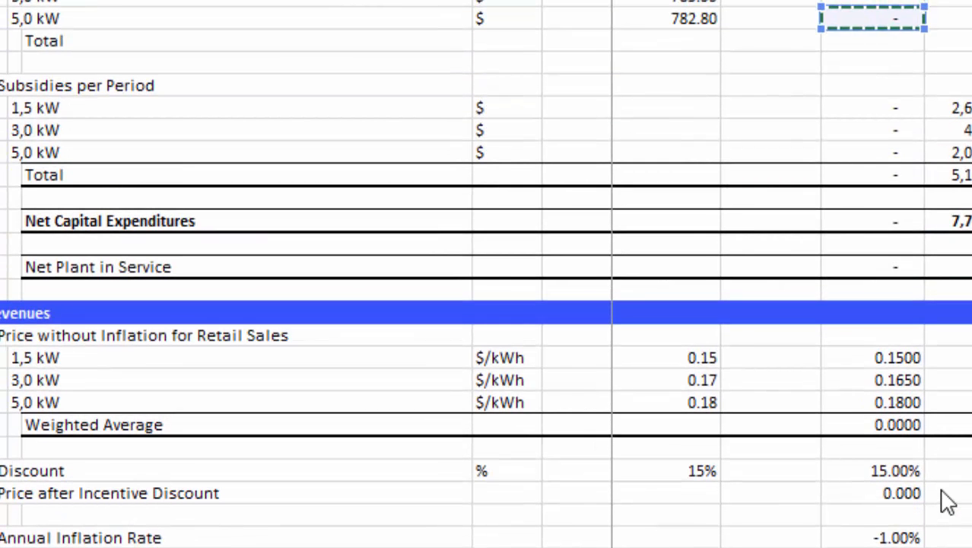
{"action": "key", "text": "Down"}
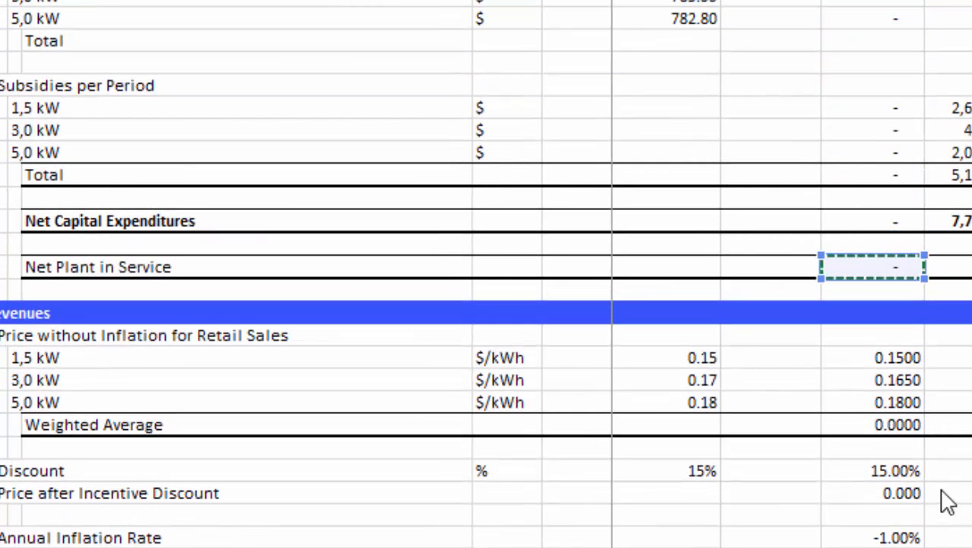
{"action": "key", "text": "Return"}
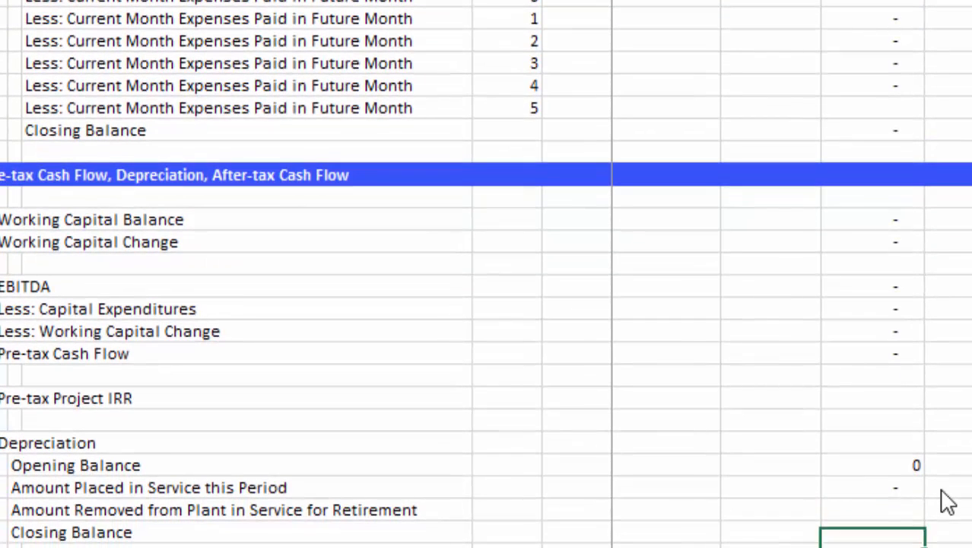
- Examine the depreciation balance rows, focusing on Amount Removed from Plant in Service for Retirement in row 244
{"action": "key", "text": "Up"}
{"action": "key", "text": "Up"}
{"action": "key", "text": "Up"}
{"action": "key", "text": "Down"}
{"action": "key", "text": "Down"}
{"action": "key", "text": "Down"}
{"action": "key", "text": "Down"}
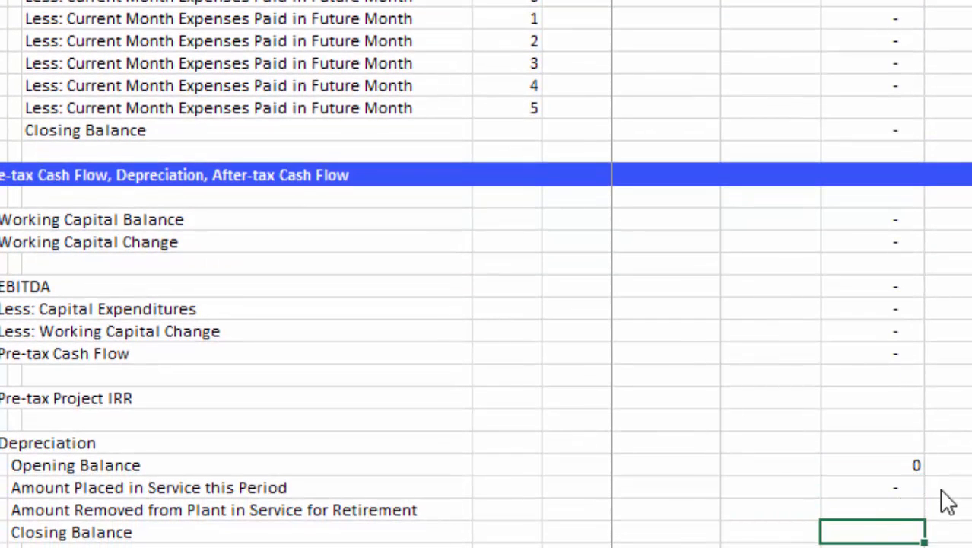
{"action": "key", "text": "Up"}
{"action": "key", "text": "Up"}
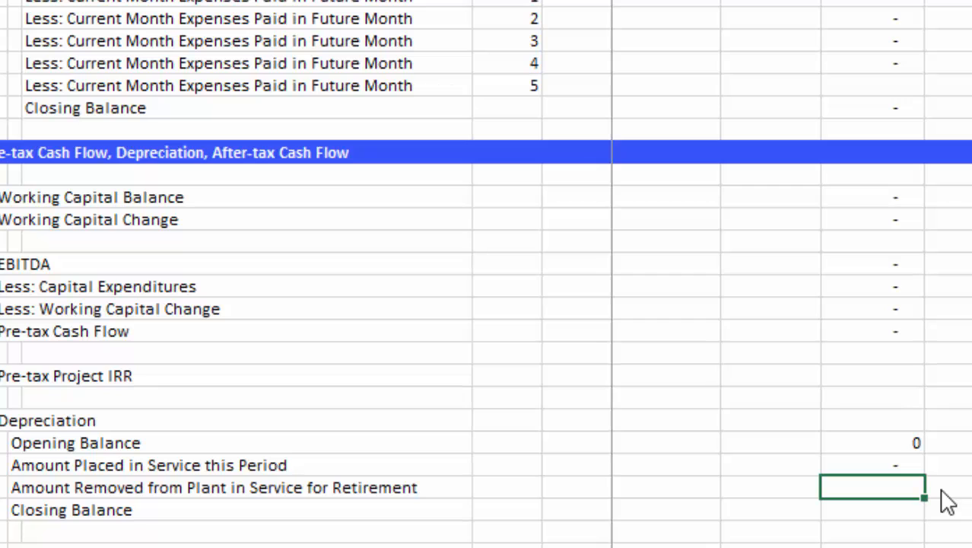
{"action": "key", "text": "Left"}
{"action": "key", "text": "Left"}
{"action": "key", "text": "Left"}
{"action": "key", "text": "Left"}
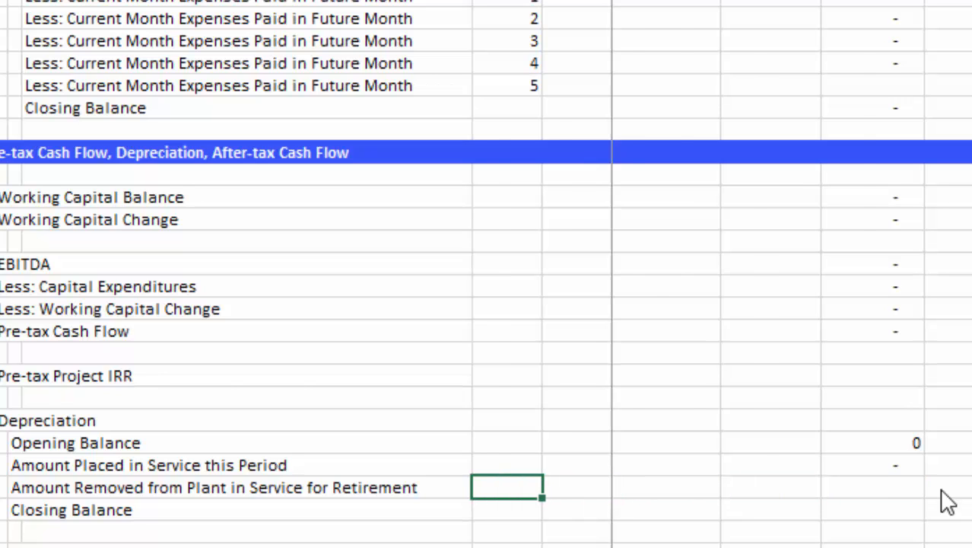
- Go to the assumptions sheet and examine the Operating Life row and the Depreciation Life input under Tax and Depreciation
{"action": "key", "text": "ctrl+Page_Up"}
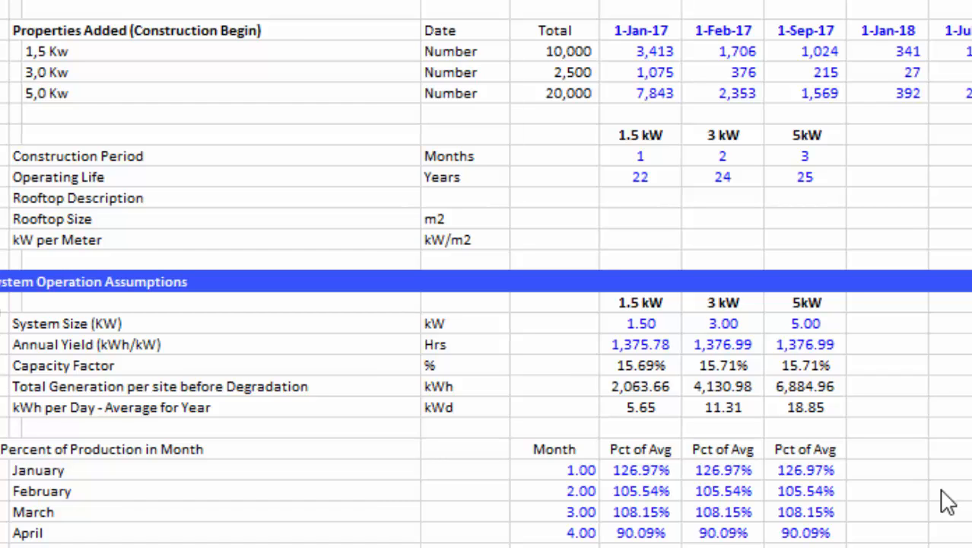
{"action": "scroll", "coordinate": [947, 502], "scroll_direction": "up", "scroll_amount": 1}
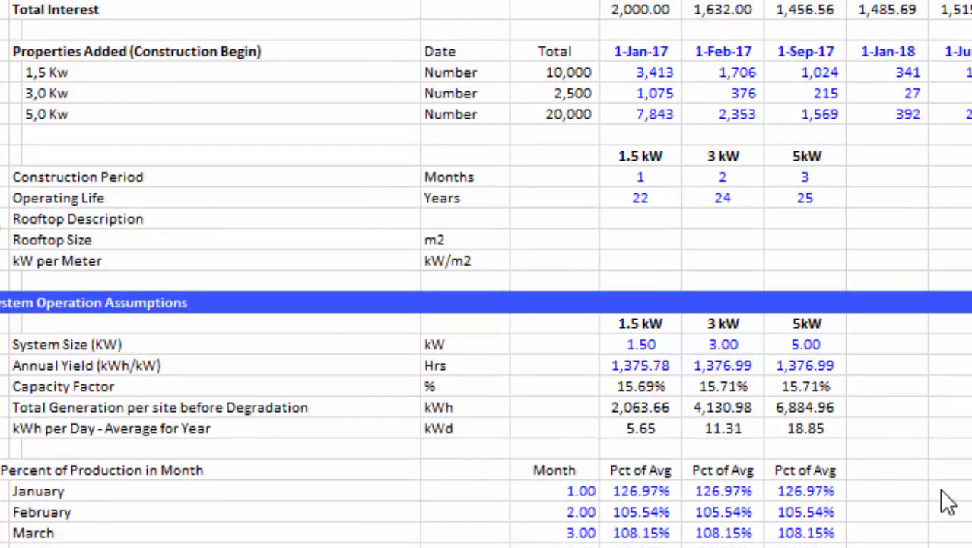
{"action": "scroll", "coordinate": [947, 502], "scroll_direction": "down", "scroll_amount": 13}
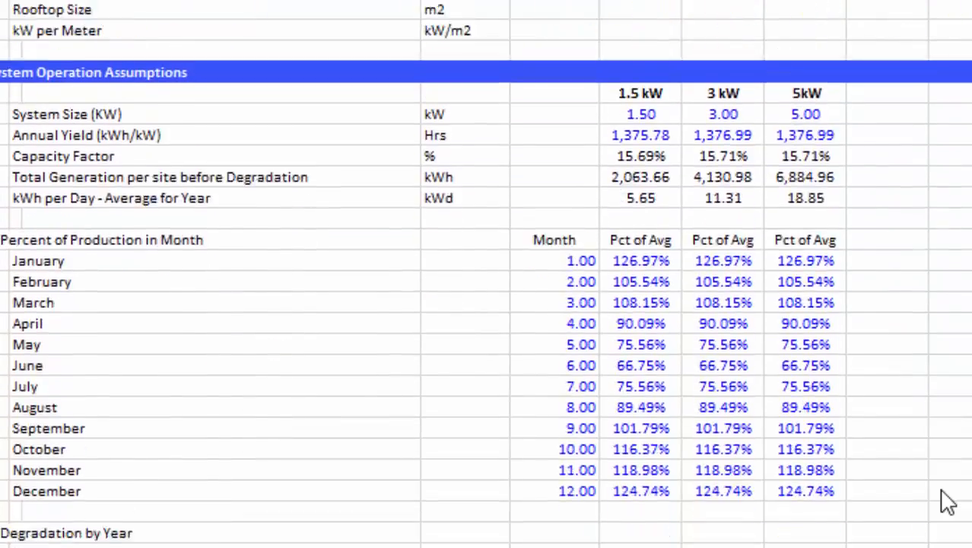
{"action": "scroll", "coordinate": [947, 502], "scroll_direction": "down", "scroll_amount": 8}
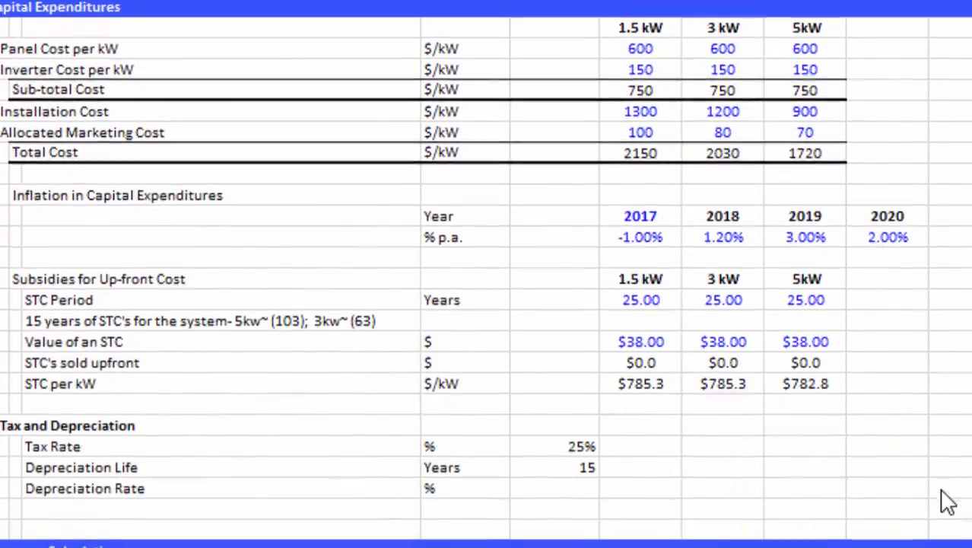
{"action": "scroll", "coordinate": [947, 502], "scroll_direction": "down", "scroll_amount": 8}
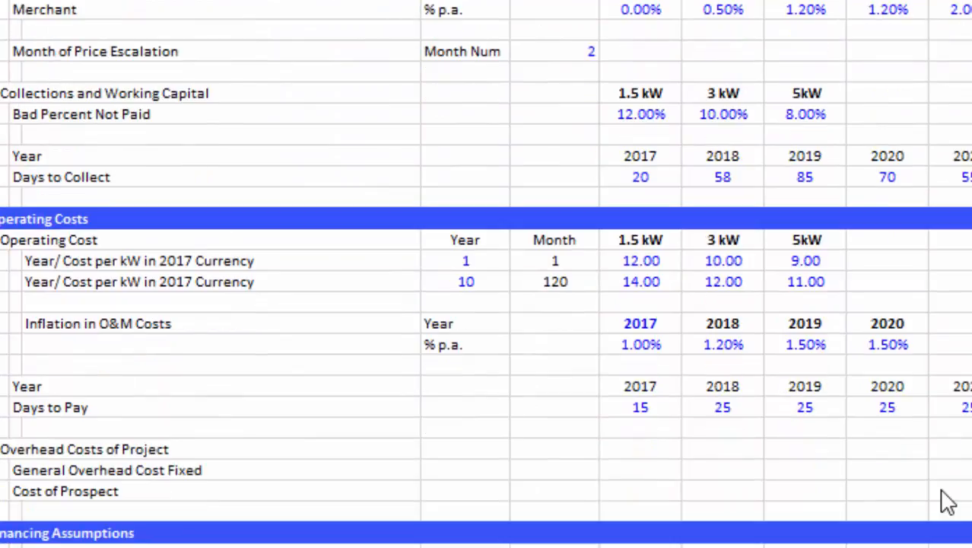
{"action": "scroll", "coordinate": [947, 502], "scroll_direction": "up", "scroll_amount": 8}
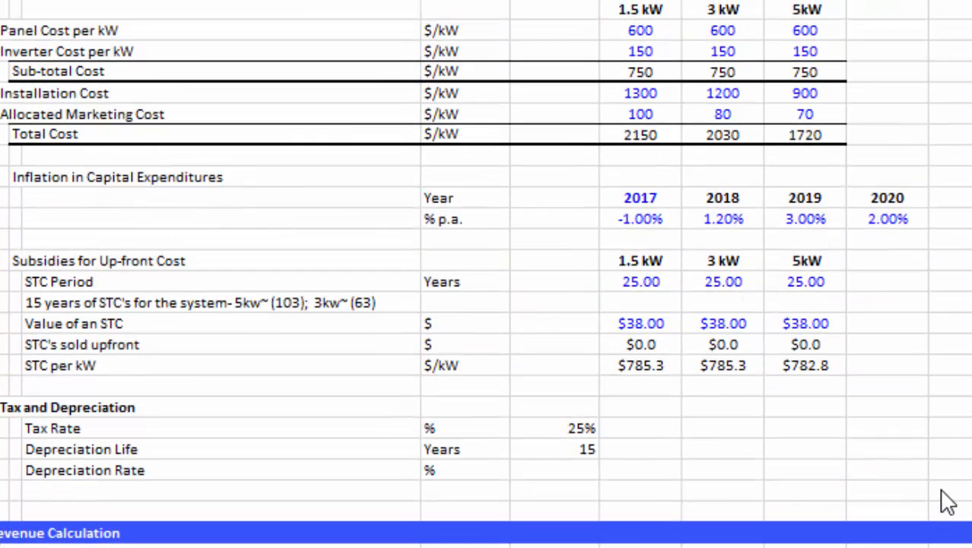
{"action": "key", "text": "Up"}
{"action": "key", "text": "Right"}
{"action": "key", "text": "Right"}
{"action": "key", "text": "Up"}
{"action": "key", "text": "Right"}
{"action": "key", "text": "Right"}
{"action": "key", "text": "Right"}
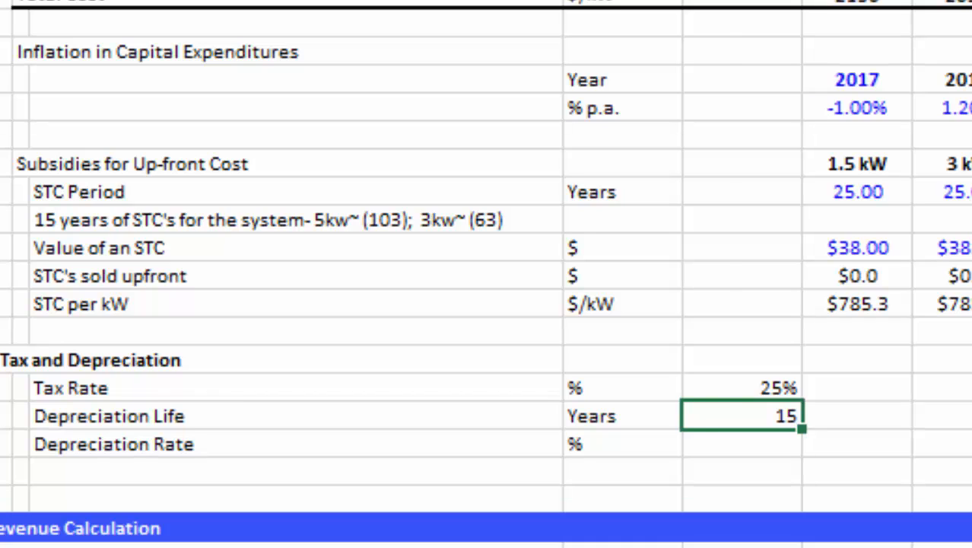
- Calculate the Depreciation Rate under Tax and Depreciation as =1/G83 and format it as a percentage with two decimals
{"action": "key", "text": "Left"}
{"action": "key", "text": "Down"}
{"action": "key", "text": "Right"}
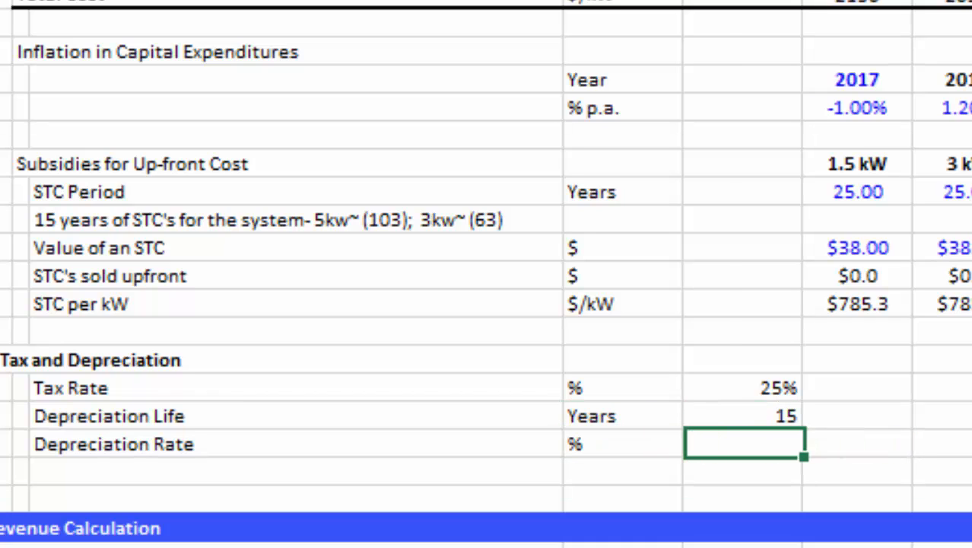
{"action": "type", "text": "=1/"}
{"action": "key", "text": "Up"}
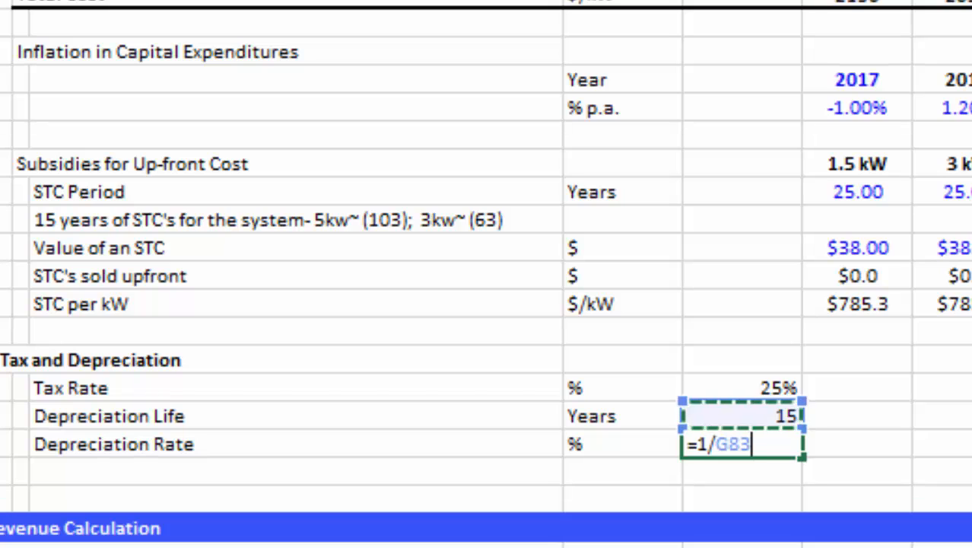
{"action": "key", "text": "Return"}
{"action": "key", "text": "Up"}
{"action": "key", "text": "ctrl+shift+5"}
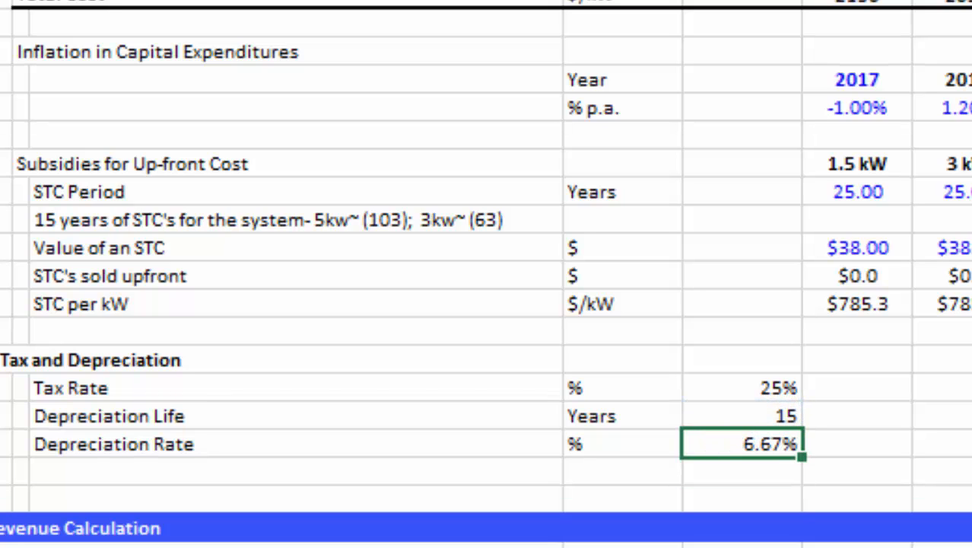
- Insert a new row directly below Depreciation Rate and add the label Period, leaving one blank row between them
{"action": "key", "text": "Down"}
{"action": "key", "text": "Left"}
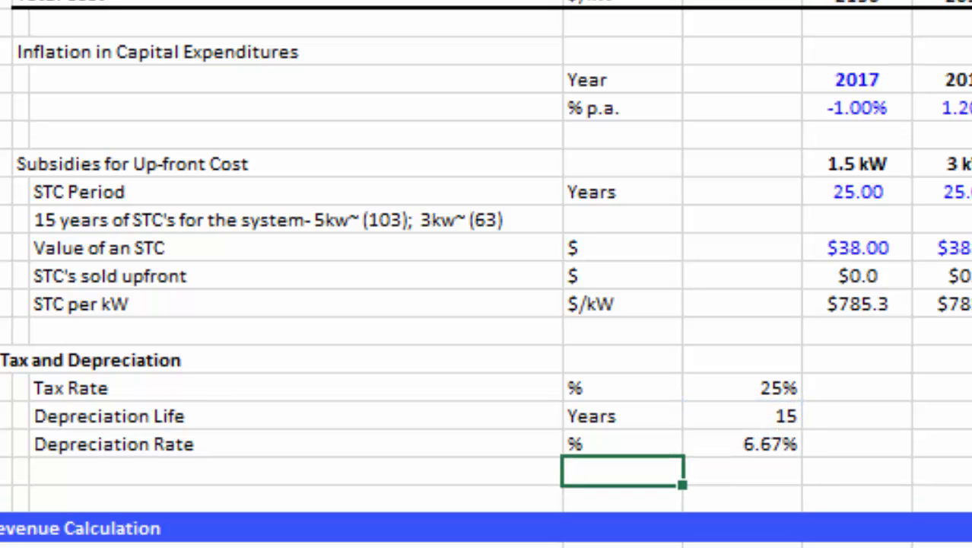
{"action": "key", "text": "shift+space"}
{"action": "key", "text": "ctrl+shift+equal"}
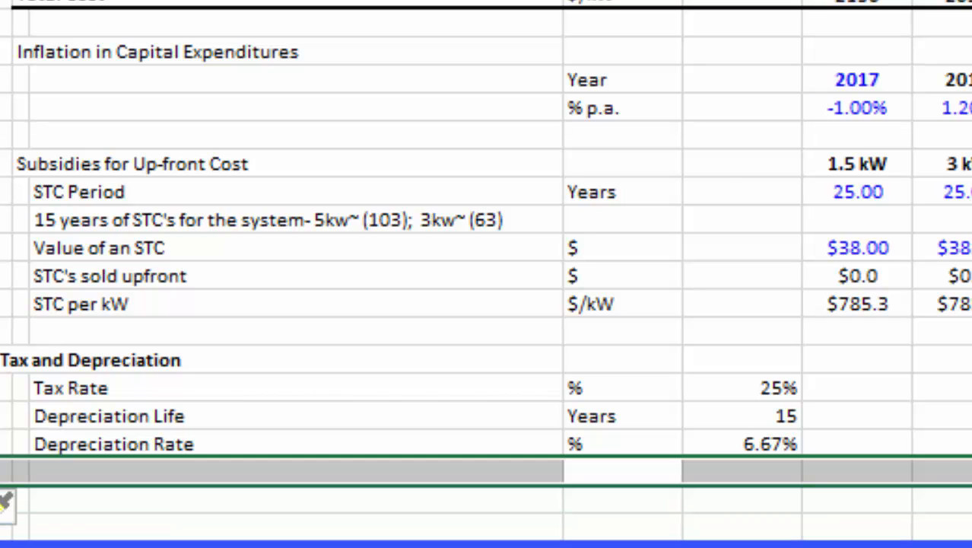
{"action": "key", "text": "Down"}
{"action": "key", "text": "Left"}
{"action": "key", "text": "Left"}
{"action": "key", "text": "Right"}
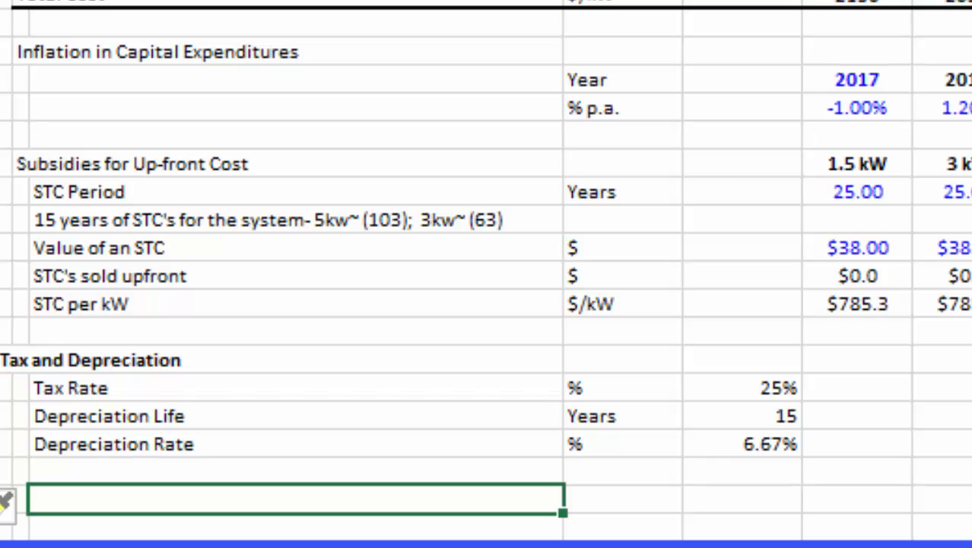
{"action": "type", "text": "Period"}
{"action": "key", "text": "Return"}
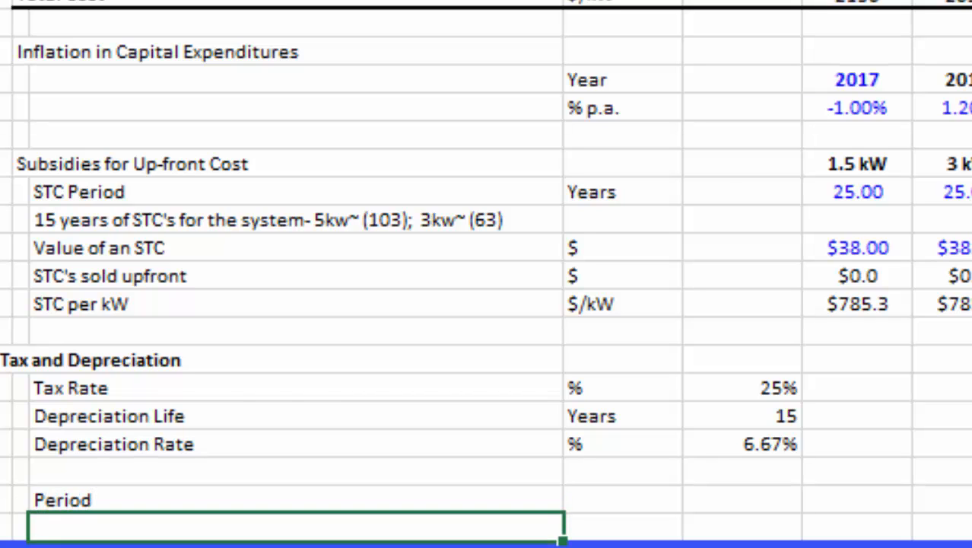
- Insert a new row directly below Period and label it Depreciation Rate
{"action": "key", "text": "shift+space"}
{"action": "key", "text": "ctrl+plus"}
{"action": "key", "text": "Left"}
{"action": "key", "text": "Right"}
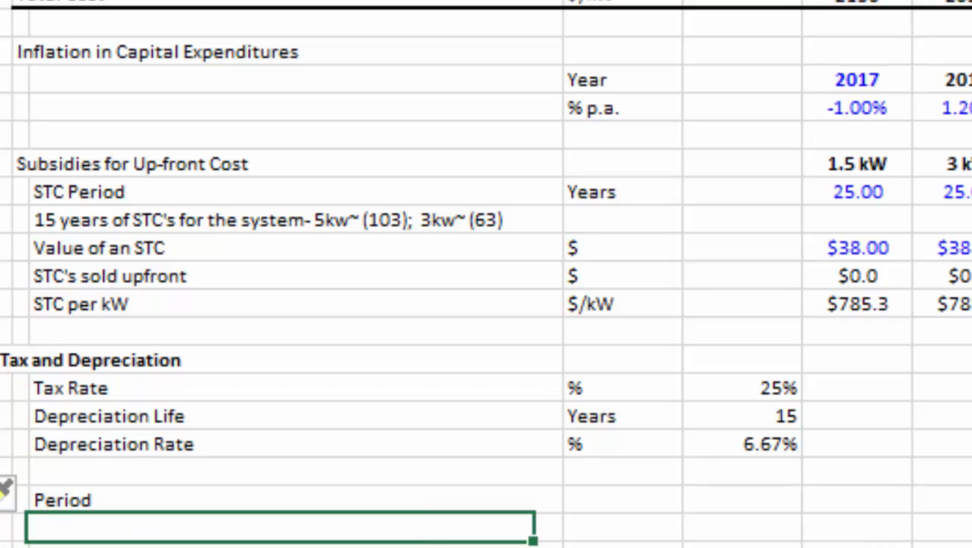
{"action": "type", "text": "Depreciation Rate"}
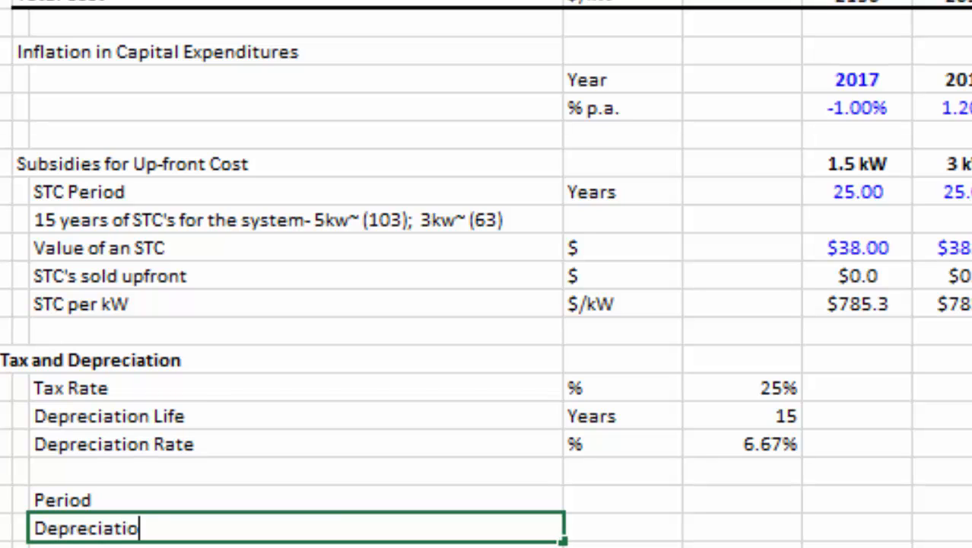
{"action": "key", "text": "Return"}
- Set the first Period value in column H to 0, formatted as a number with two decimals
{"action": "key", "text": "Up"}
{"action": "key", "text": "Up"}
{"action": "key", "text": "Right"}
{"action": "key", "text": "Right"}
{"action": "key", "text": "Right"}
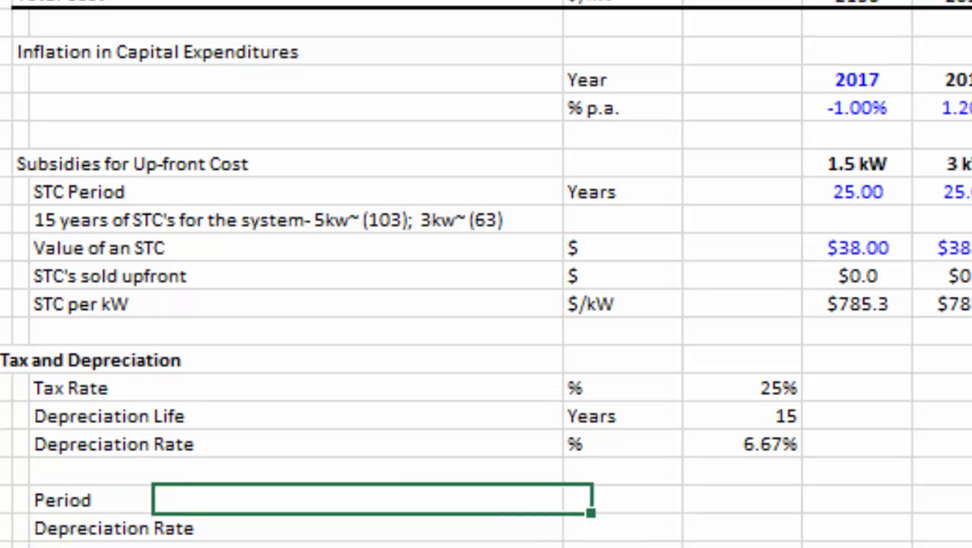
{"action": "type", "text": "1"}
{"action": "key", "text": "Return"}
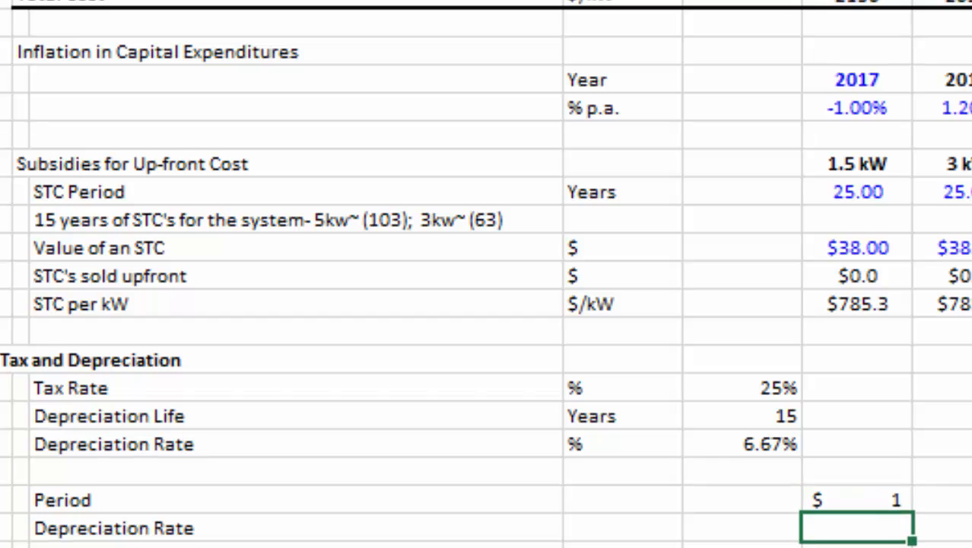
{"action": "key", "text": "Up"}
{"action": "key", "text": "ctrl+shift+1"}
{"action": "key", "text": "Left"}
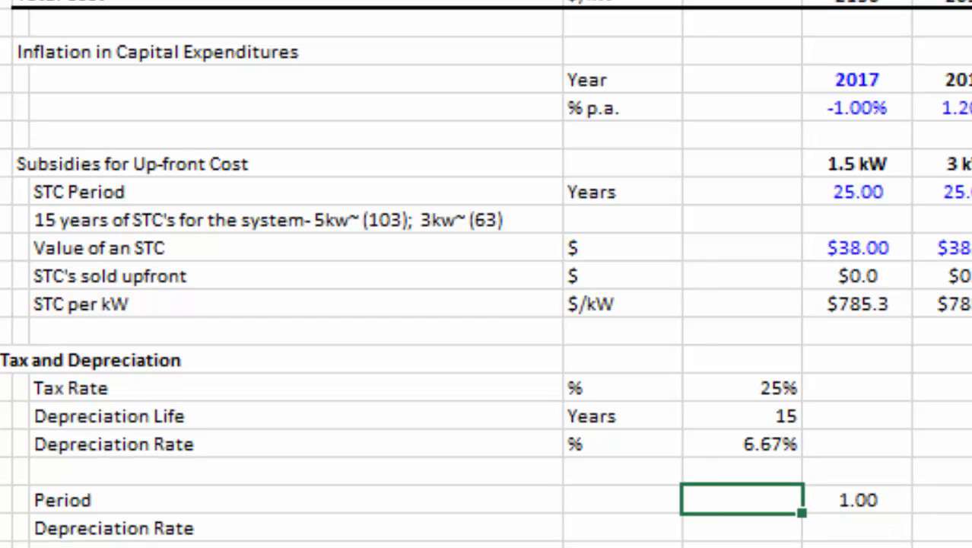
{"action": "key", "text": "Right"}
{"action": "type", "text": "0"}
{"action": "key", "text": "Return"}
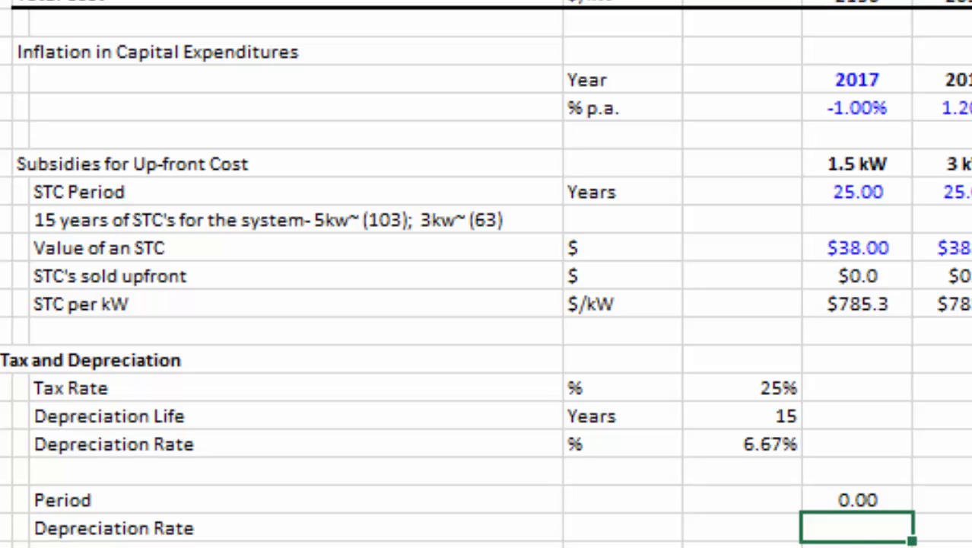
- Enter 0 as the Depreciation Rate under the first period in column H and format it as a percentage
{"action": "type", "text": "0"}
{"action": "key", "text": "Return"}
{"action": "key", "text": "Up"}
{"action": "key", "text": "ctrl+shift+5"}
- Enter 1 as the second Period value in column I and format it as a number with two decimals
{"action": "key", "text": "Up"}
{"action": "key", "text": "Right"}
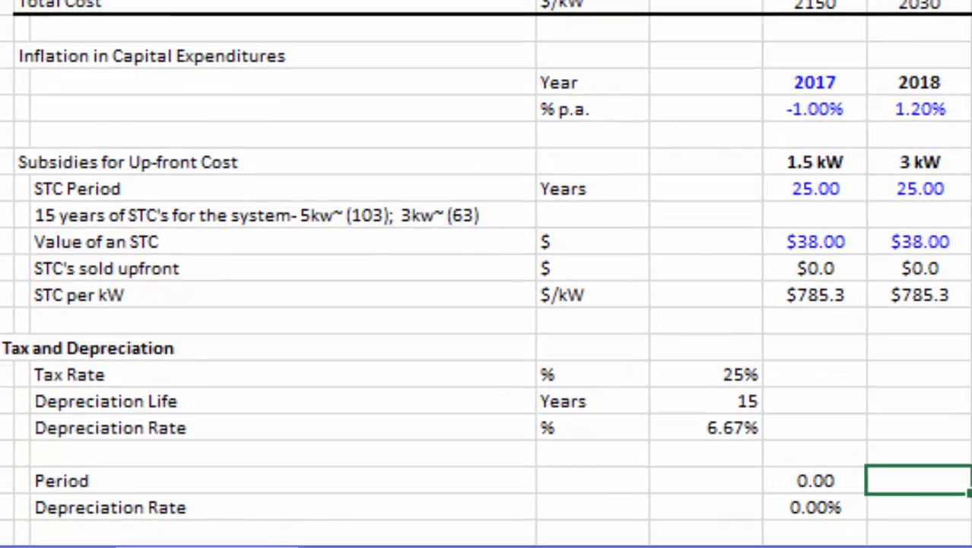
{"action": "type", "text": "1"}
{"action": "key", "text": "Return"}
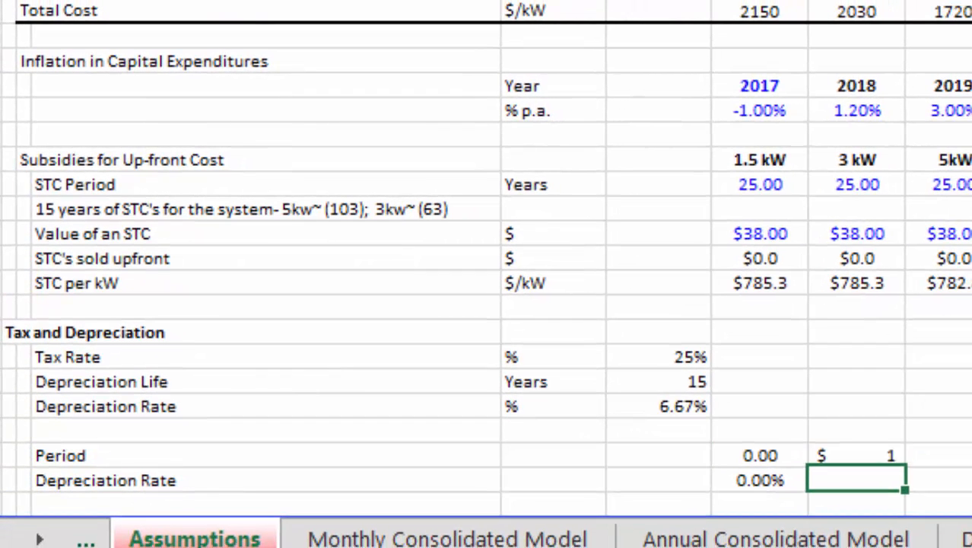
{"action": "key", "text": "Up"}
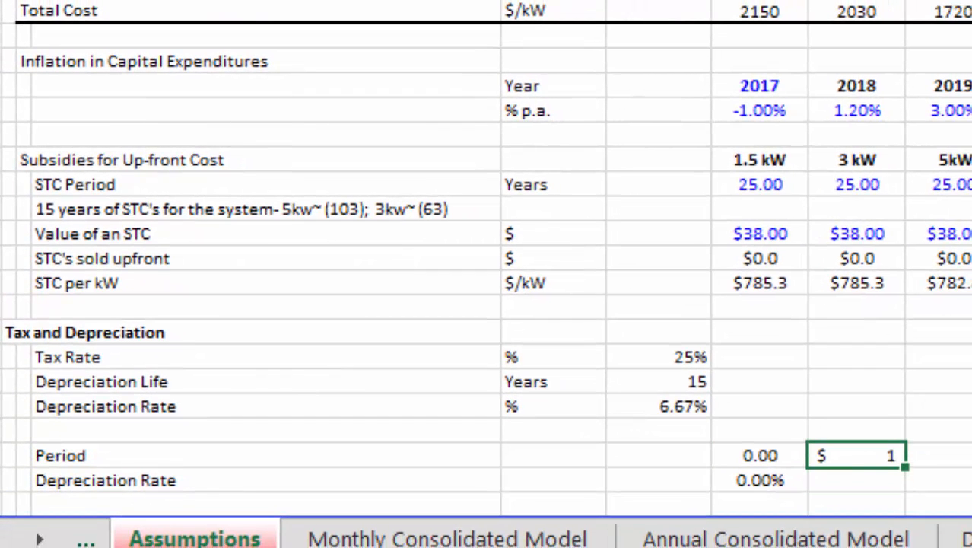
{"action": "key", "text": "ctrl+shift+1"}
- Link the second period's Depreciation Rate to cell G84 with an absolute reference and format it as a percentage
{"action": "key", "text": "Down"}
{"action": "type", "text": "="}
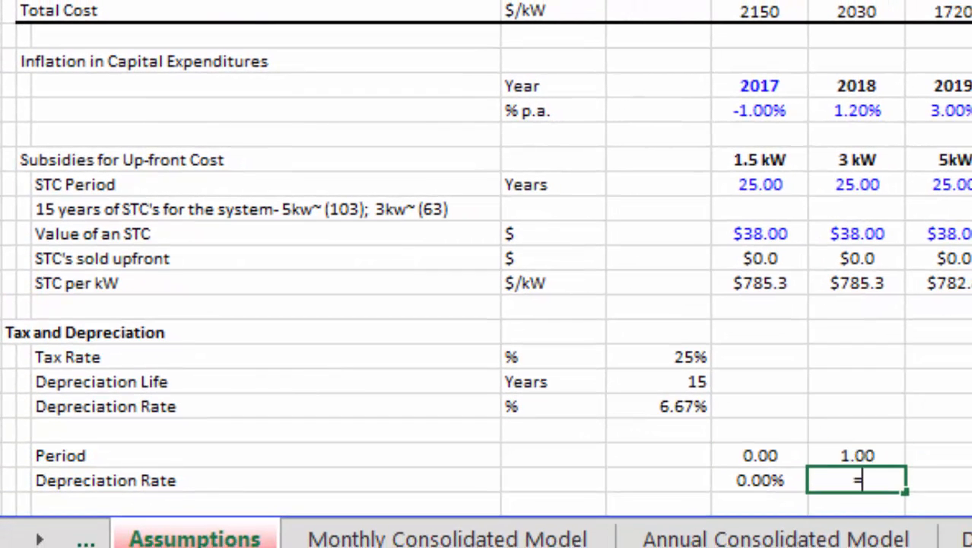
{"action": "key", "text": "Up"}
{"action": "key", "text": "Up"}
{"action": "key", "text": "Left"}
{"action": "key", "text": "Left"}
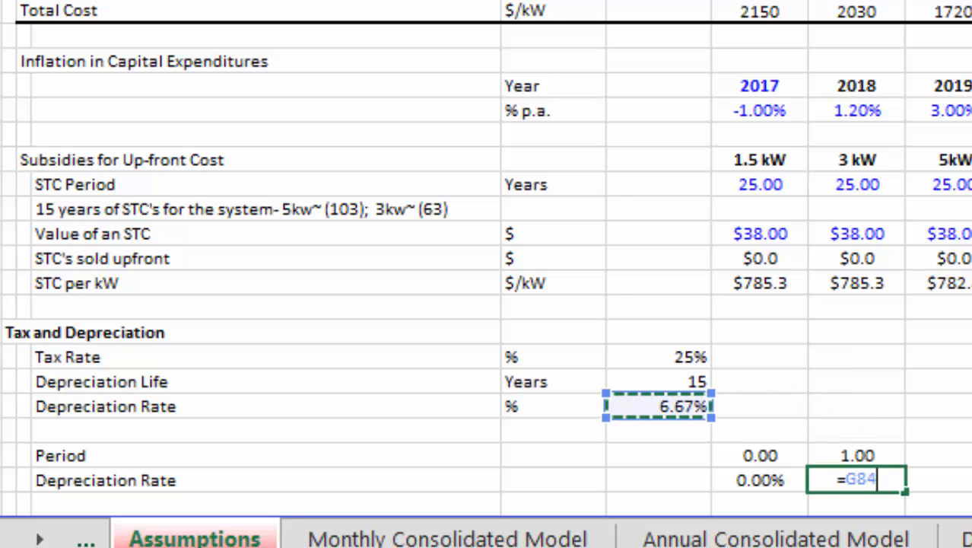
{"action": "key", "text": "F4"}
{"action": "key", "text": "Return"}
{"action": "key", "text": "Up"}
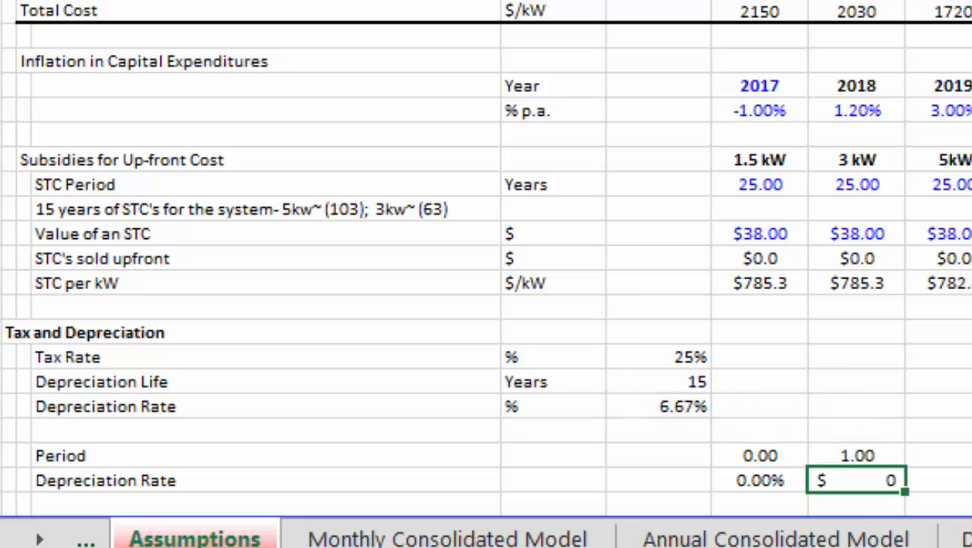
{"action": "key", "text": "ctrl+shift+5"}
- Calculate the third Period value in column J as =G83*12 and format it as a number with two decimals
{"action": "key", "text": "Up"}
{"action": "key", "text": "Right"}
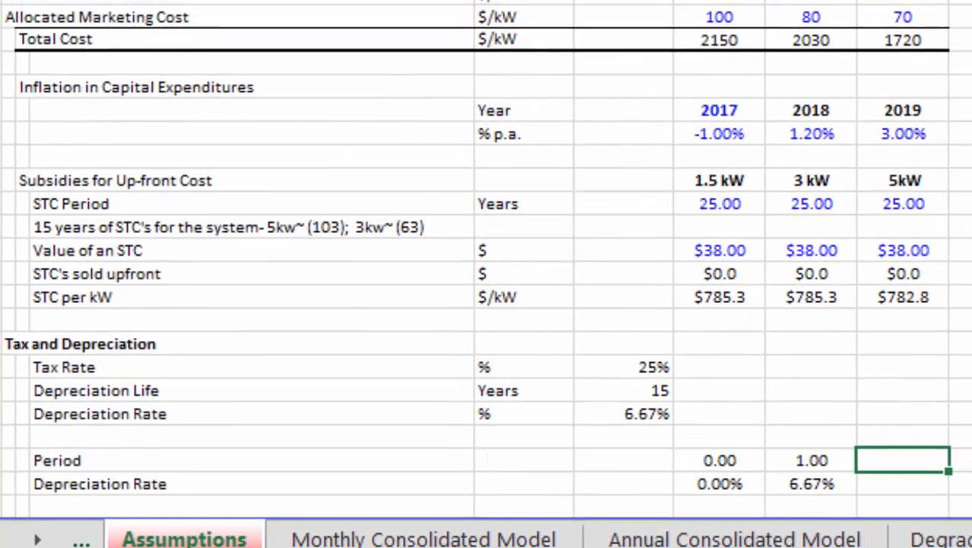
{"action": "type", "text": "="}
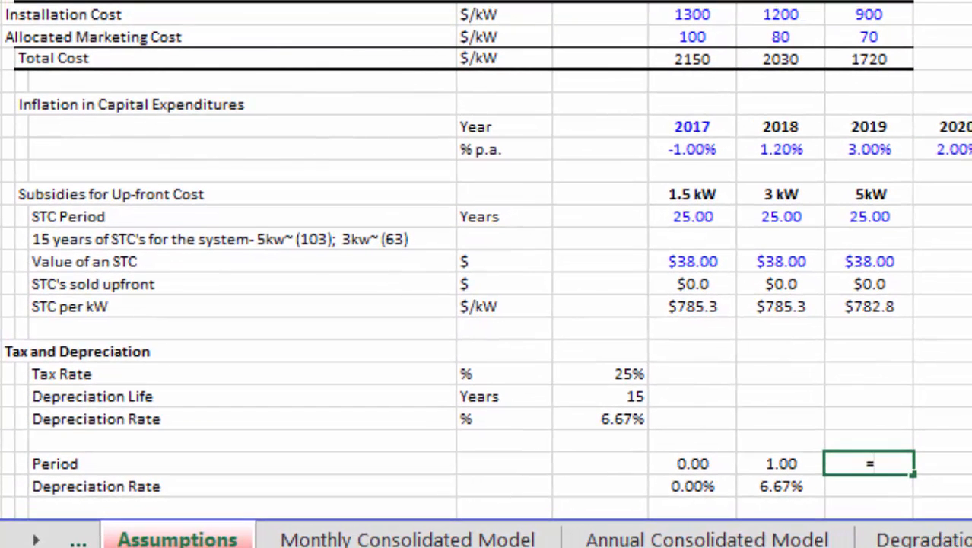
{"action": "key", "text": "Up"}
{"action": "key", "text": "Up"}
{"action": "key", "text": "Up"}
{"action": "key", "text": "Left"}
{"action": "key", "text": "Left"}
{"action": "key", "text": "Left"}
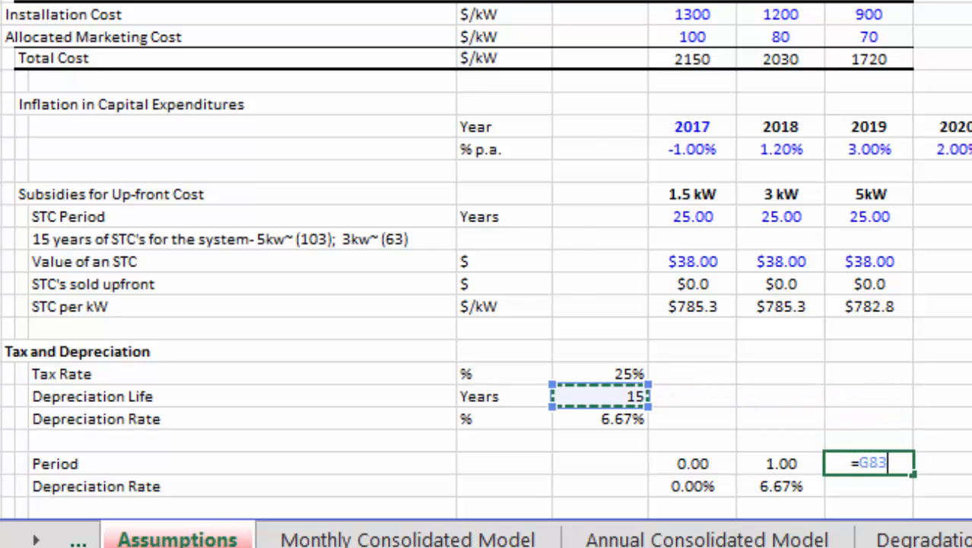
{"action": "type", "text": "*12"}
{"action": "key", "text": "Return"}
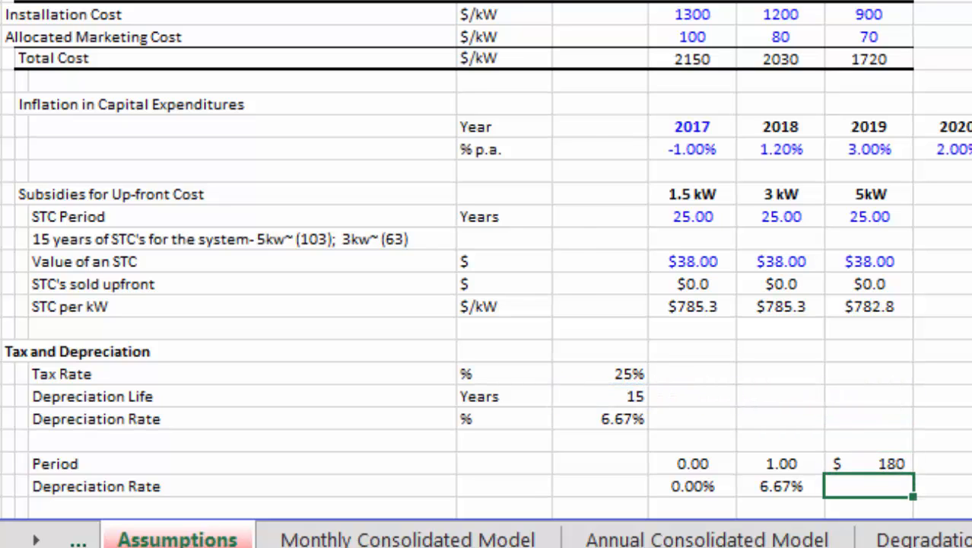
{"action": "key", "text": "Up"}
{"action": "key", "text": "ctrl+shift+1"}
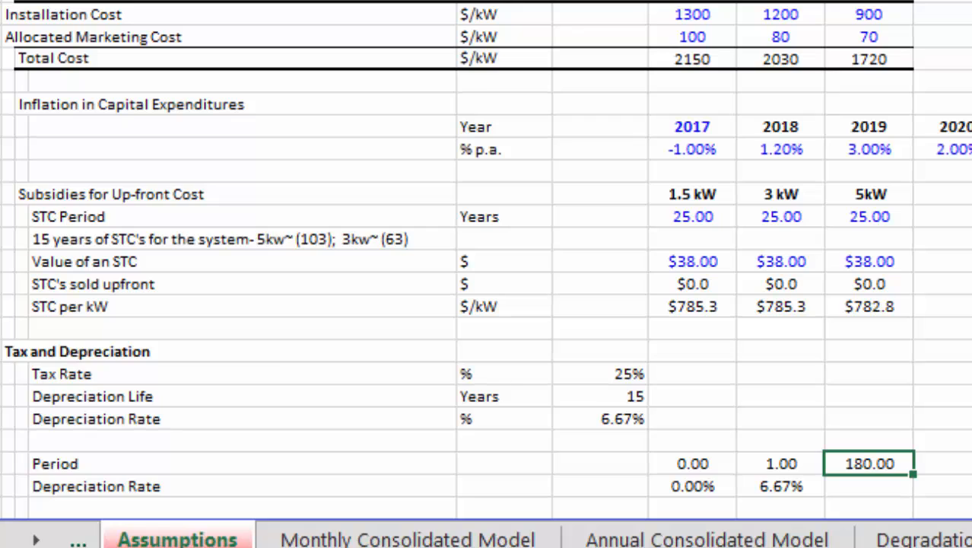
- Extend the third Period formula to =G83*12+1
{"action": "key", "text": "F2"}
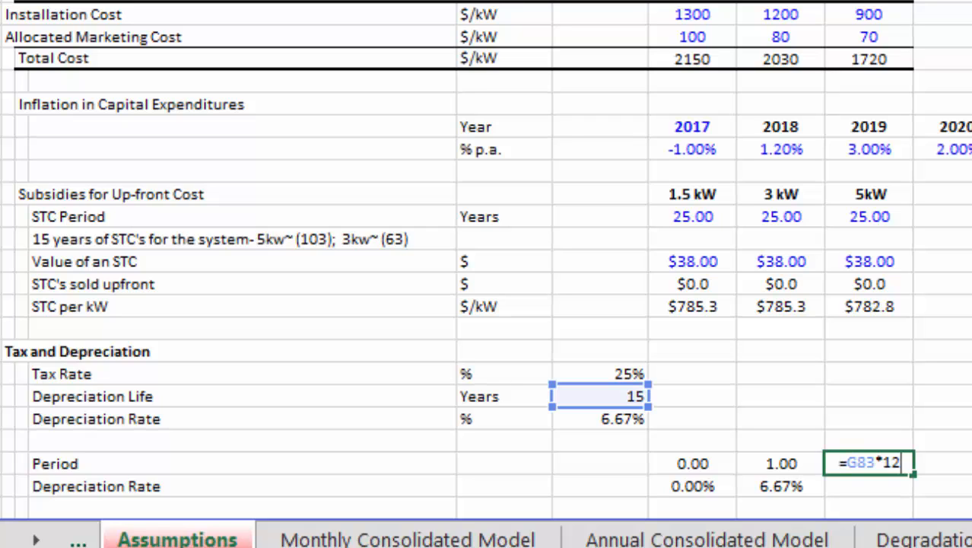
{"action": "type", "text": "+1"}
{"action": "key", "text": "Return"}
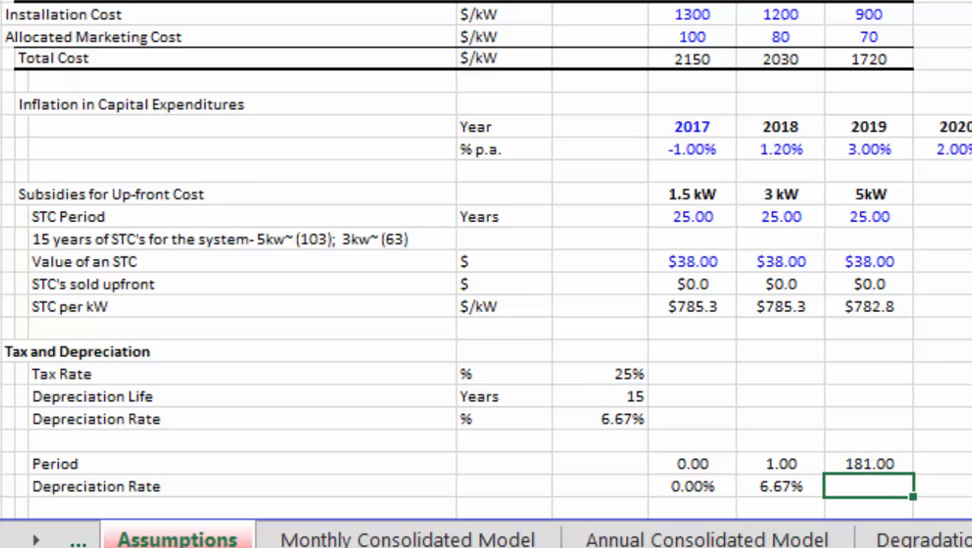
- Enter 0% as the Depreciation Rate under the third period in column J and apply the percentage format
{"action": "key", "text": "F2"}
{"action": "type", "text": "0%"}
{"action": "key", "text": "Return"}
{"action": "key", "text": "Up"}
{"action": "key", "text": "ctrl+shift+5"}
- Check the Period and Depreciation Rate table against the Depreciation Life and Depreciation Rate inputs above it
{"action": "key", "text": "Up"}
{"action": "key", "text": "Up"}
{"action": "key", "text": "Up"}
{"action": "key", "text": "Left"}
{"action": "key", "text": "Left"}
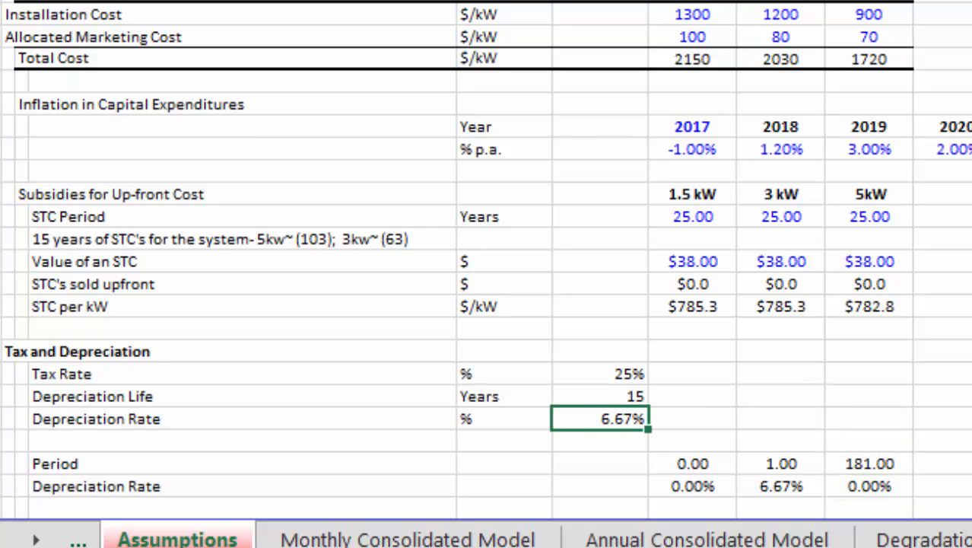
{"action": "key", "text": "Up"}
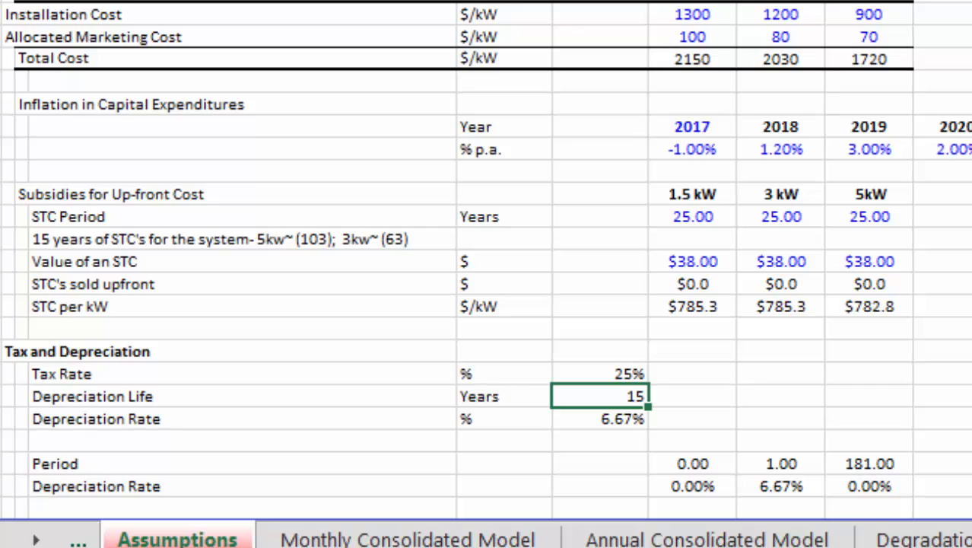
{"action": "key", "text": "Down"}
{"action": "key", "text": "Down"}
{"action": "key", "text": "Down"}
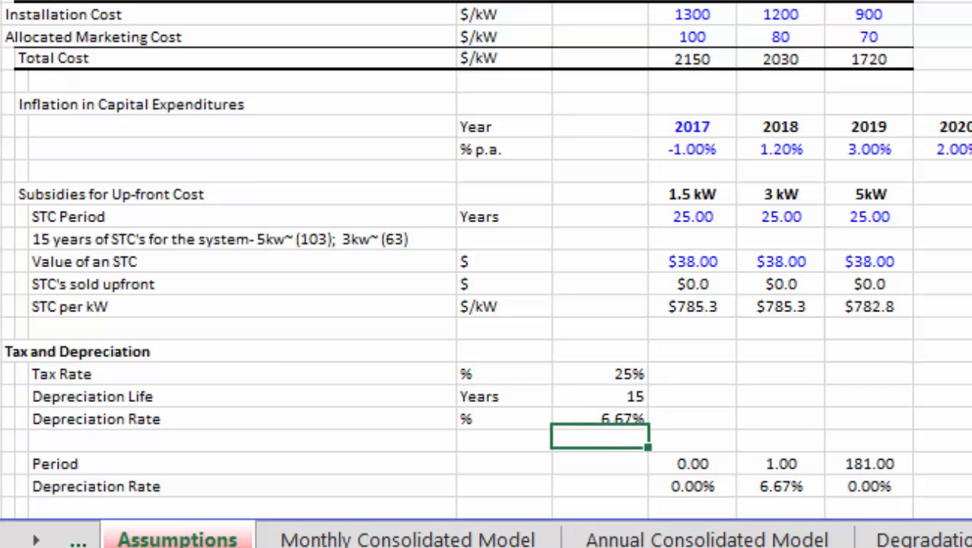
{"action": "key", "text": "Right"}
{"action": "key", "text": "Right"}
{"action": "key", "text": "Right"}
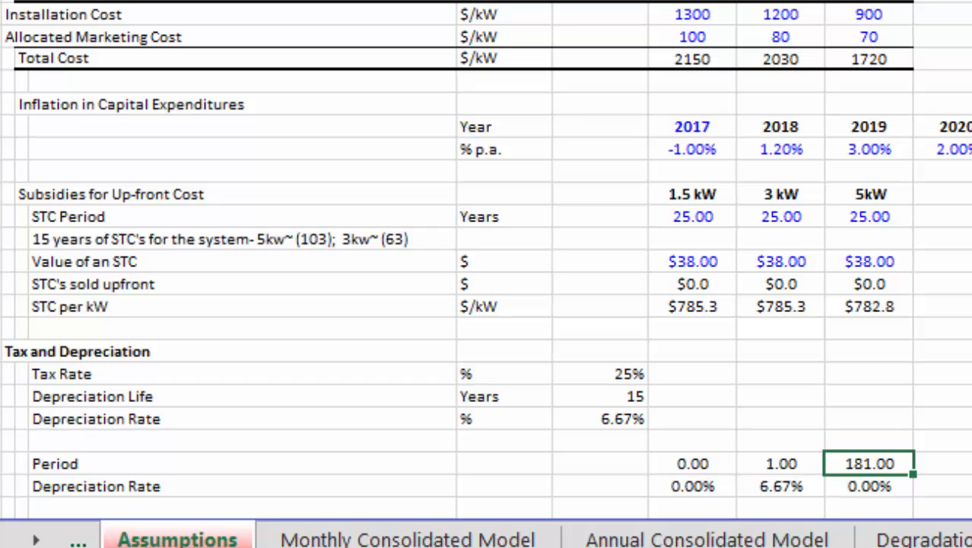
{"action": "key", "text": "Left"}
{"action": "key", "text": "Left"}
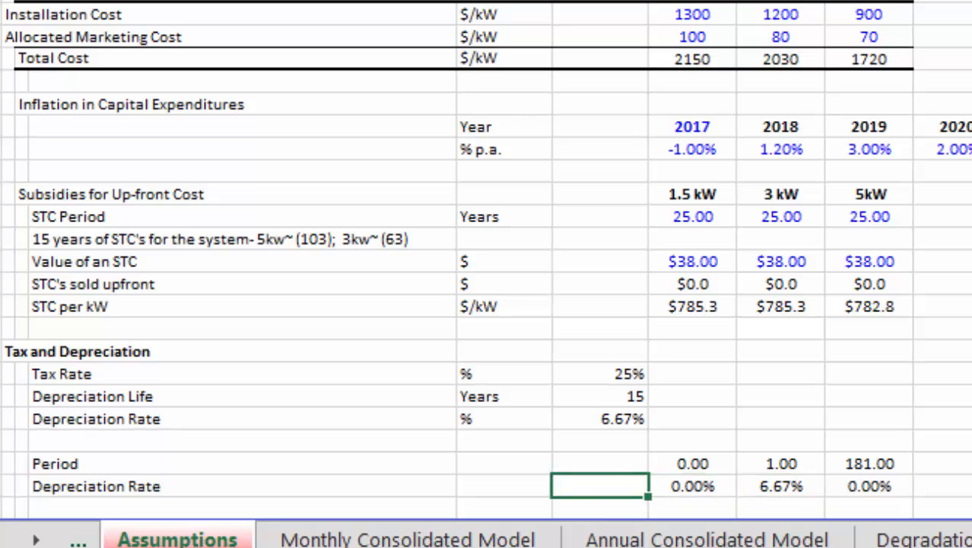
{"action": "key", "text": "Right"}
{"action": "key", "text": "Right"}
{"action": "key", "text": "Right"}
{"action": "key", "text": "Left"}
{"action": "key", "text": "Left"}
{"action": "key", "text": "Left"}
- Go to the Degradation Example sheet, expand its collapsed rows, and examine the Installations table that looks up percentages by age
{"action": "key", "text": "ctrl+Page_Down"}
{"action": "key", "text": "ctrl+Page_Down"}
{"action": "key", "text": "ctrl+Page_Down"}
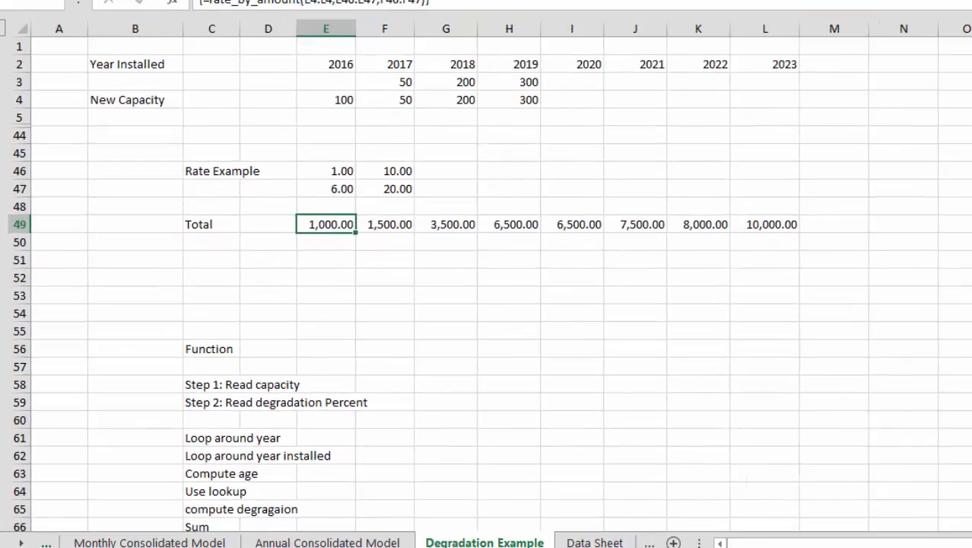
{"action": "left_click", "coordinate": [2, 135]}
{"action": "key", "text": "Up"}
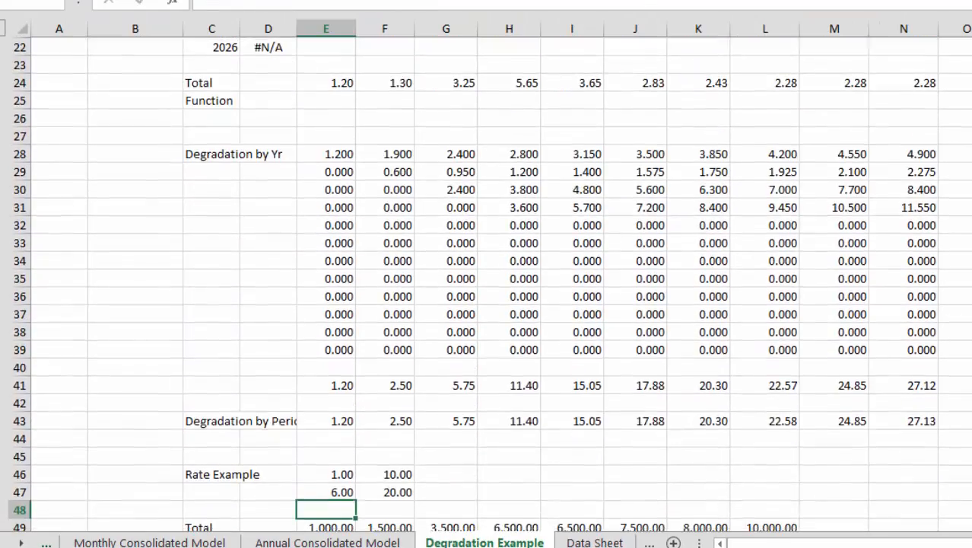
{"action": "key", "text": "Page_Up"}
{"action": "key", "text": "Up"}
{"action": "key", "text": "Up"}
{"action": "key", "text": "ctrl+Up"}
{"action": "key", "text": "Right"}
{"action": "key", "text": "Right"}
{"action": "key", "text": "Right"}
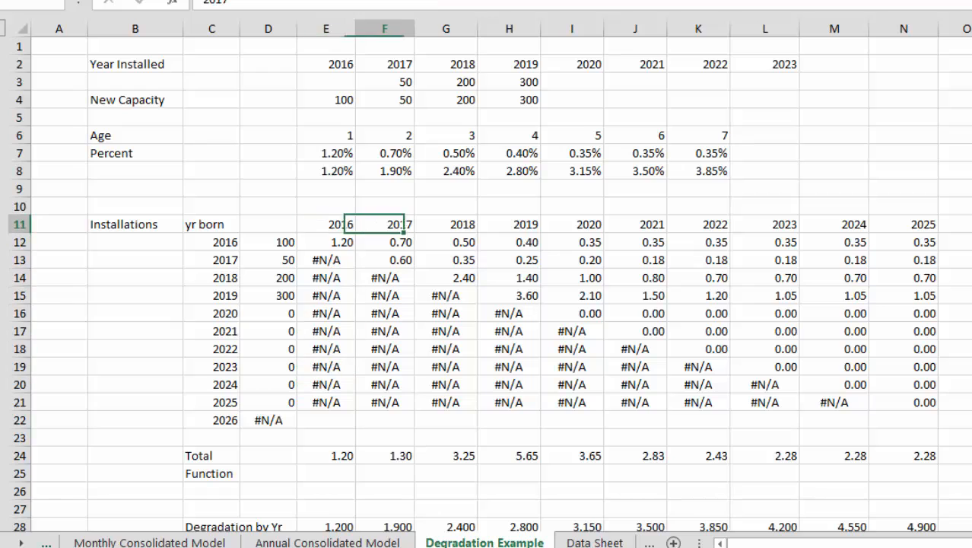
{"action": "key", "text": "Down"}
{"action": "key", "text": "Down"}
{"action": "key", "text": "Right"}
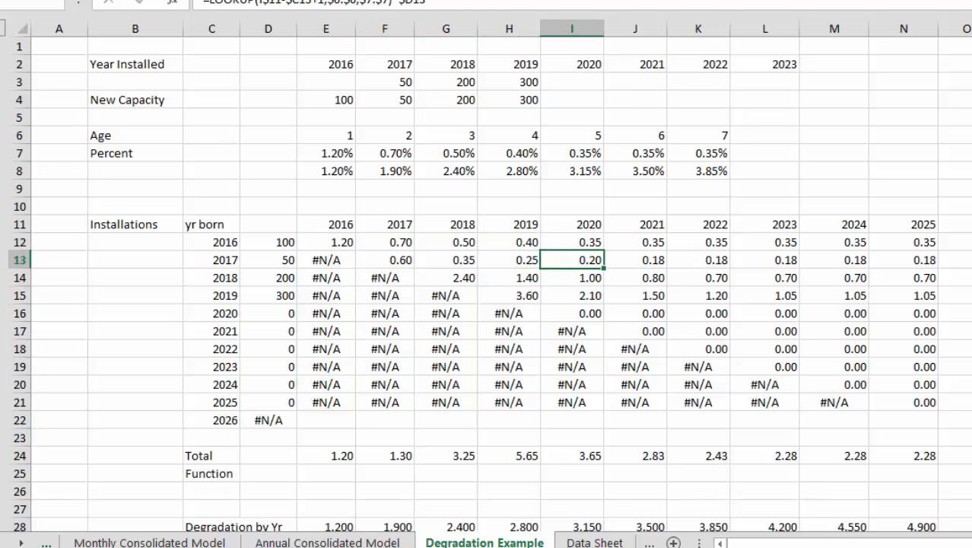
- Return to the Assumptions sheet and examine the Period row and the Depreciation Rate row across columns H to J
{"action": "key", "text": "ctrl+Page_Up"}
{"action": "key", "text": "ctrl+Page_Up"}
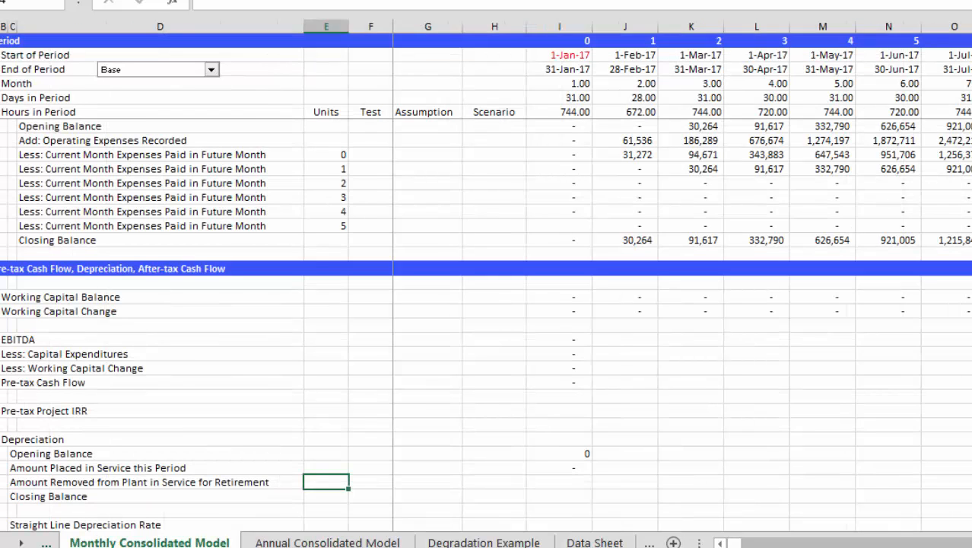
{"action": "key", "text": "ctrl+Page_Up"}
{"action": "key", "text": "Up"}
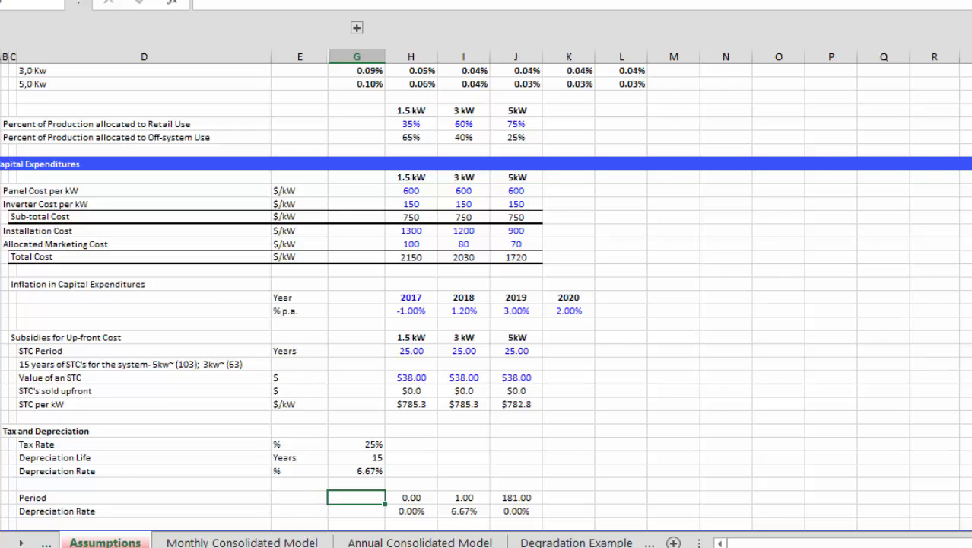
{"action": "left_click_drag", "start_coordinate": [412, 497], "coordinate": [516, 498]}
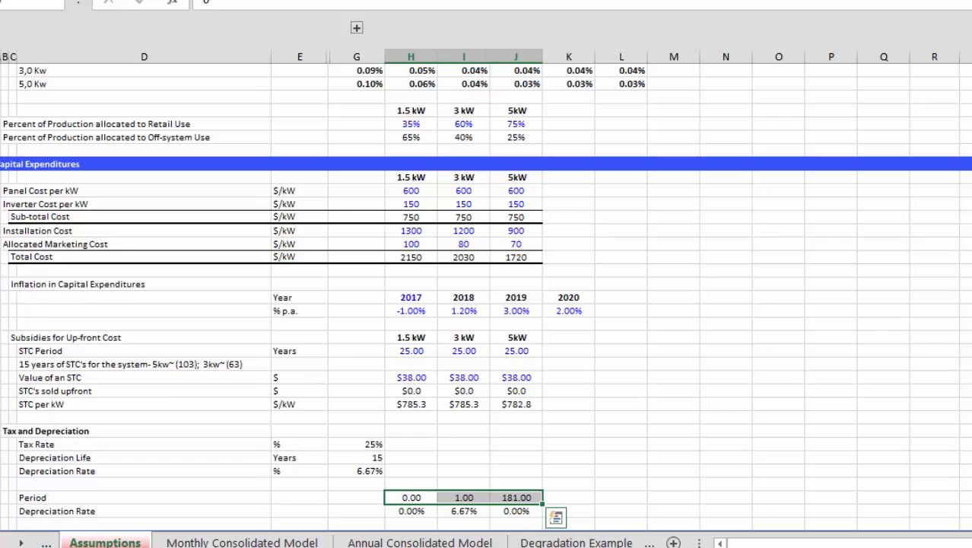
{"action": "key", "text": "Left"}
{"action": "key", "text": "Down"}
{"action": "key", "text": "Right"}
{"action": "key", "text": "ctrl+shift+Right"}
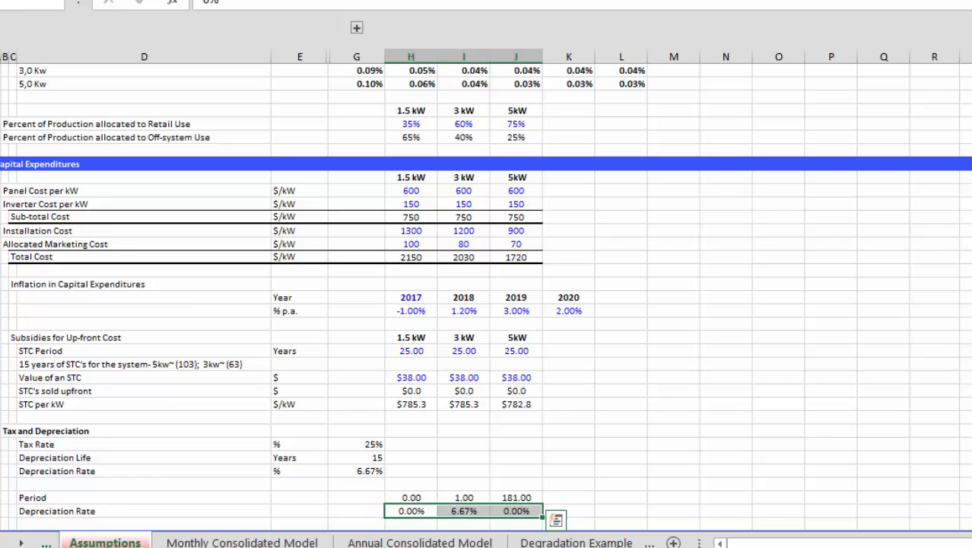
{"action": "key", "text": "Up"}
{"action": "key", "text": "Right"}
{"action": "key", "text": "Down"}
{"action": "key", "text": "Right"}
{"action": "key", "text": "Right"}
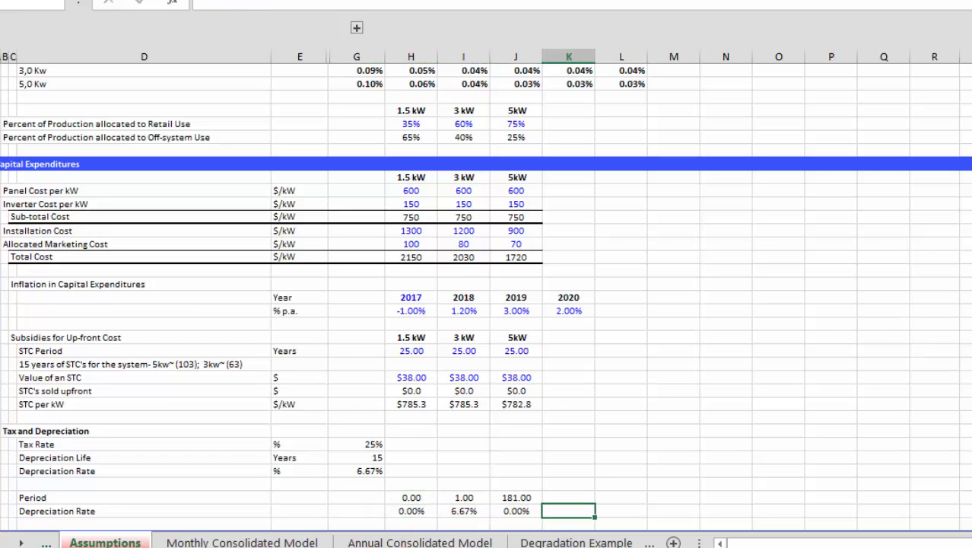
- Review the Depreciation Rate, Depreciation Life and Tax Rate inputs in column G, ending on the Tax Rate
{"action": "key", "text": "Left"}
{"action": "key", "text": "Left"}
{"action": "key", "text": "Left"}
{"action": "key", "text": "Up"}
{"action": "key", "text": "Up"}
{"action": "key", "text": "Up"}
{"action": "key", "text": "Left"}
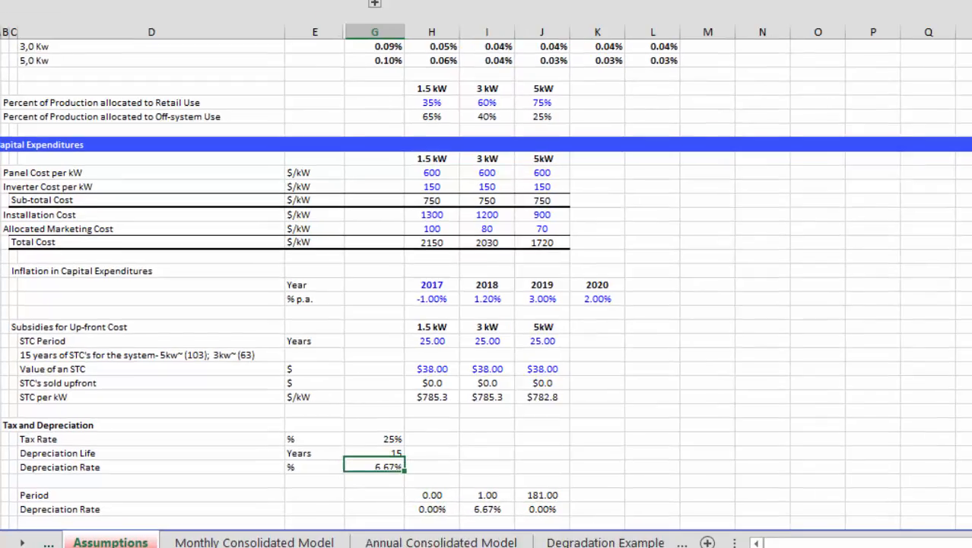
{"action": "key", "text": "Up"}
{"action": "key", "text": "Up"}
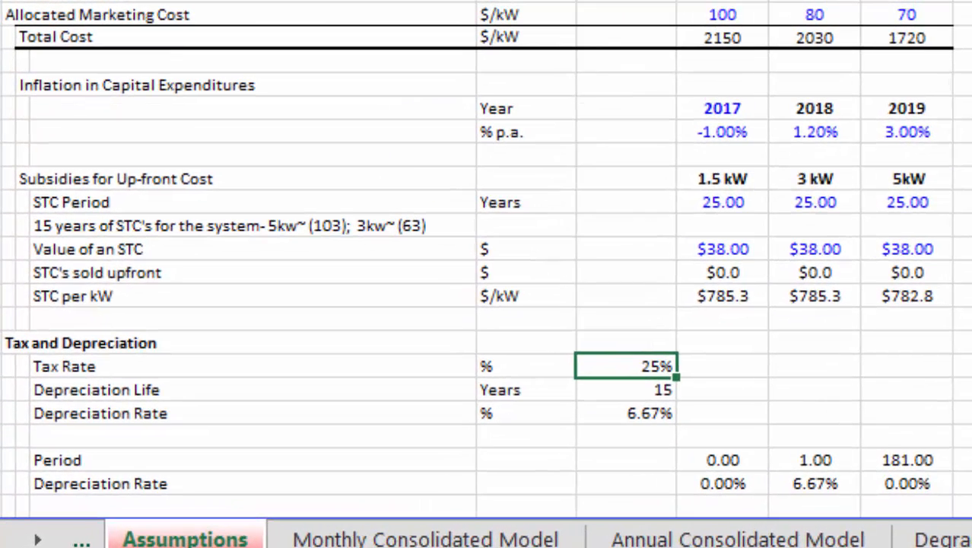
- In G244 of the Monthly Consolidated Model, link the retirement row to the Assumptions sheet's Depreciation Life, converted from years to months
{"action": "key", "text": "Down"}
{"action": "key", "text": "Down"}
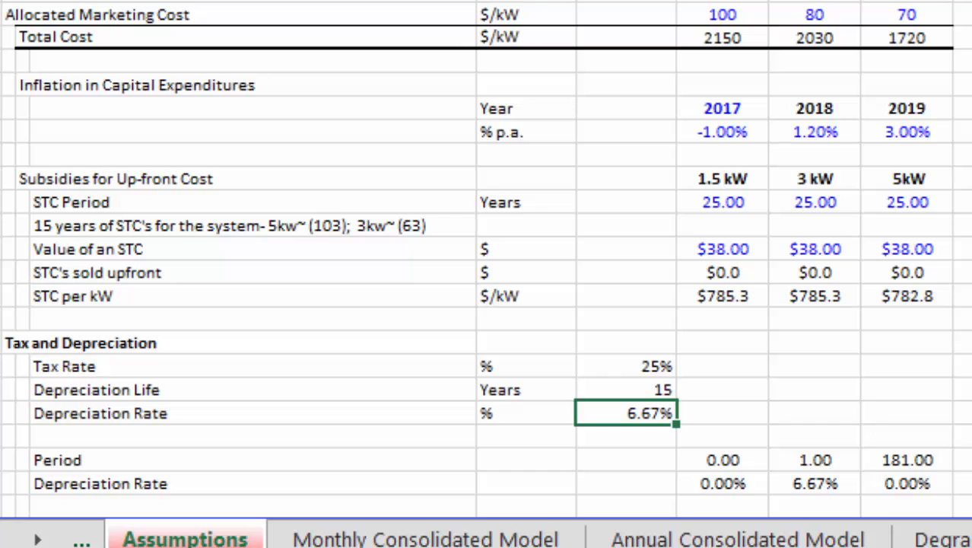
{"action": "key", "text": "ctrl+Page_Down"}
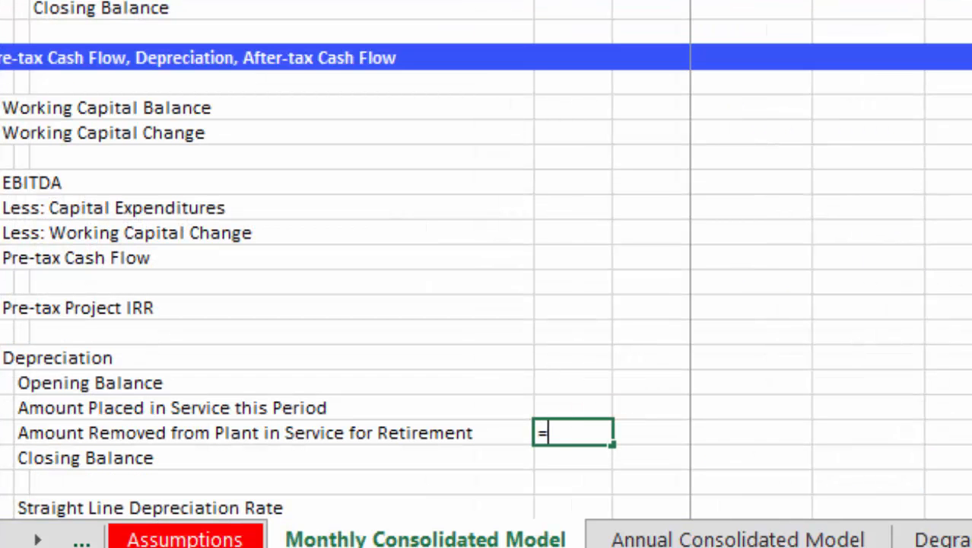
{"action": "key", "text": "Right"}
{"action": "key", "text": "Right"}
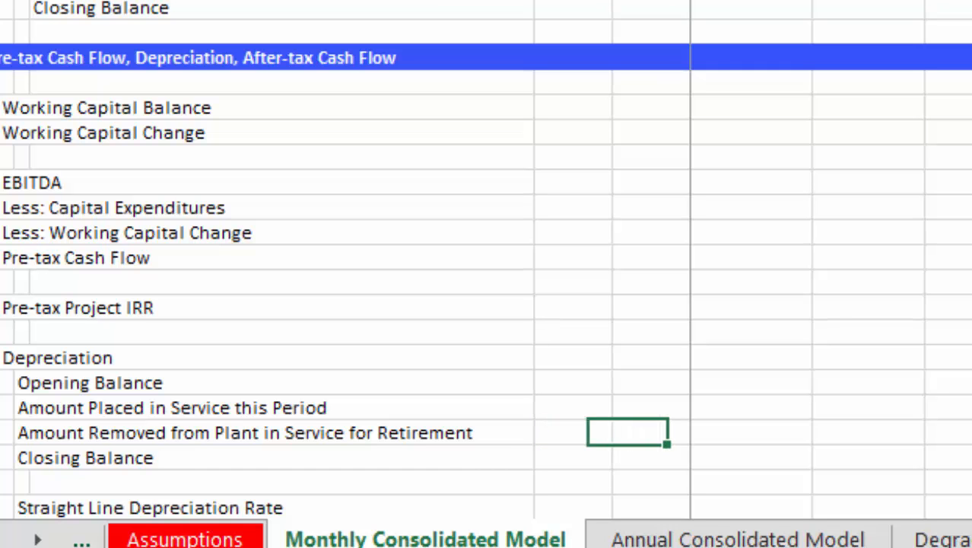
{"action": "key", "text": "ctrl+Page_Up"}
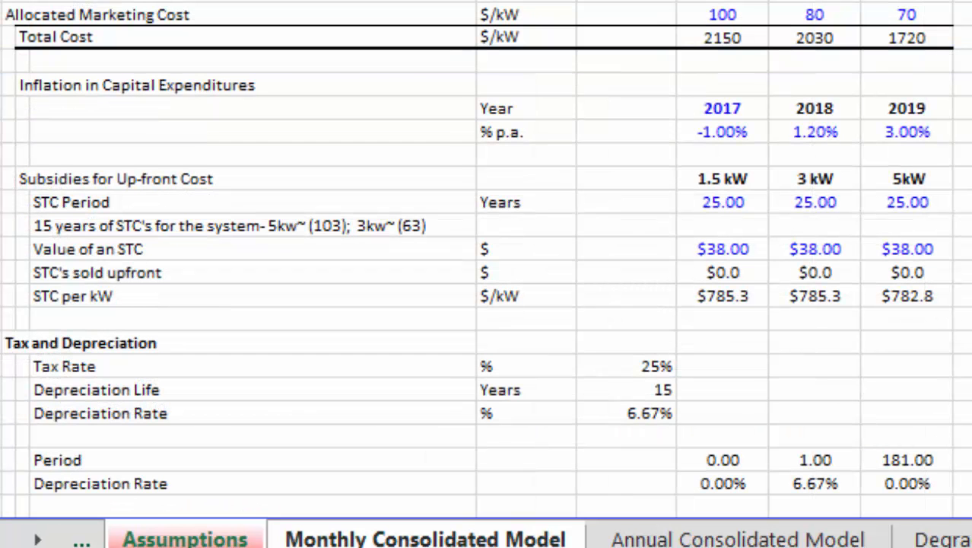
{"action": "left_click", "coordinate": [614, 389]}
{"action": "key", "text": "ctrl+c"}
{"action": "key", "text": "F4"}
{"action": "key", "text": "Return"}
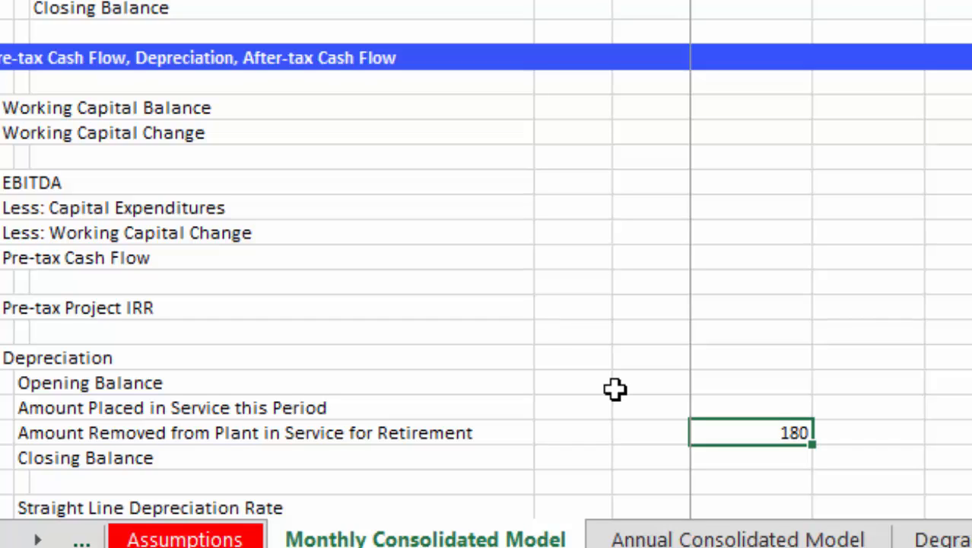
- Enter =OFFSET(I243,0,-$G$244) in I244 to calculate the Amount Removed from Plant in Service for Retirement
{"action": "key", "text": "Right"}
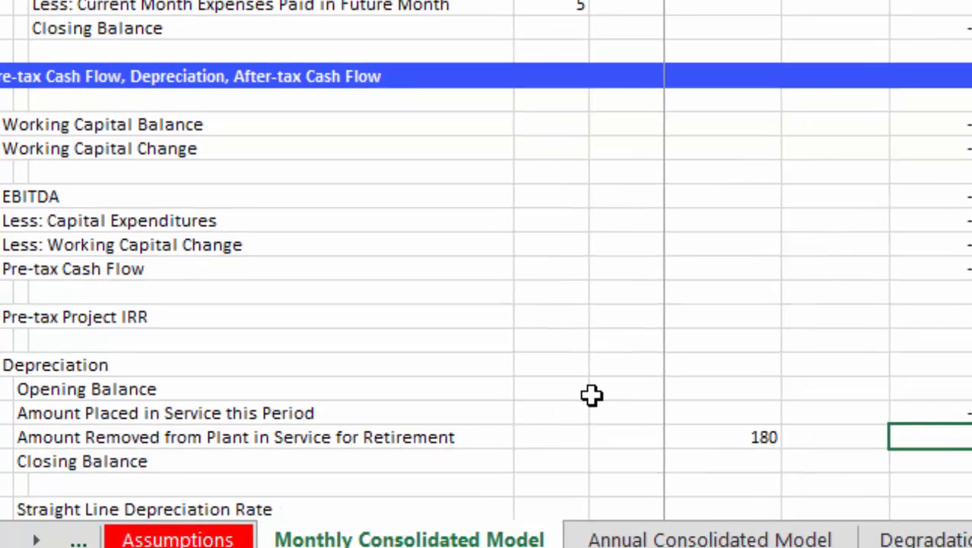
{"action": "key", "text": "Up"}
{"action": "key", "text": "Down"}
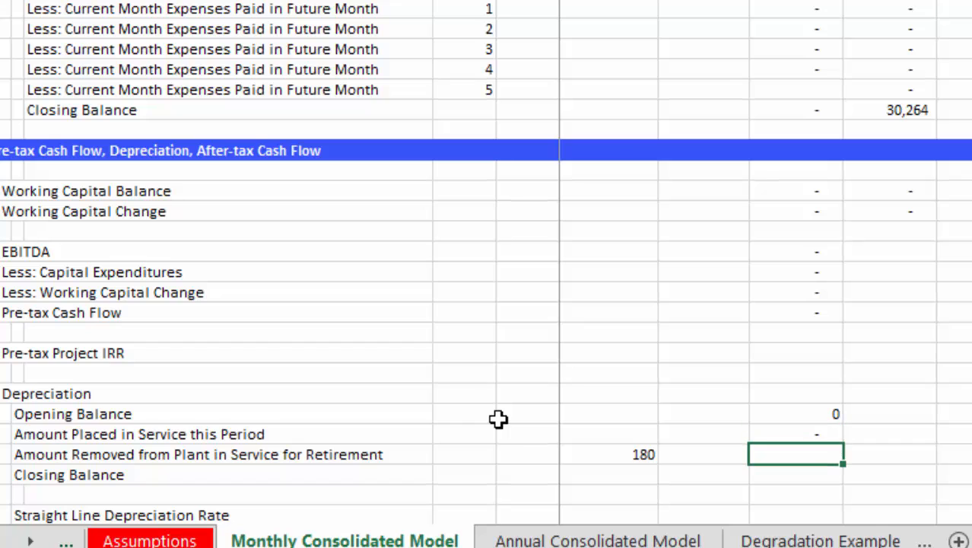
{"action": "key", "text": "Left"}
{"action": "key", "text": "Right"}
{"action": "type", "text": "=off"}
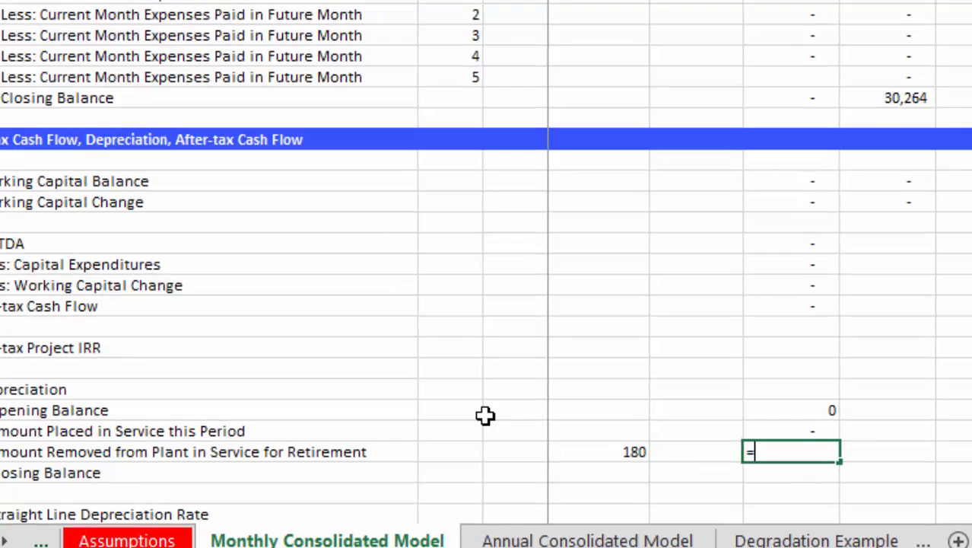
{"action": "key", "text": "Tab"}
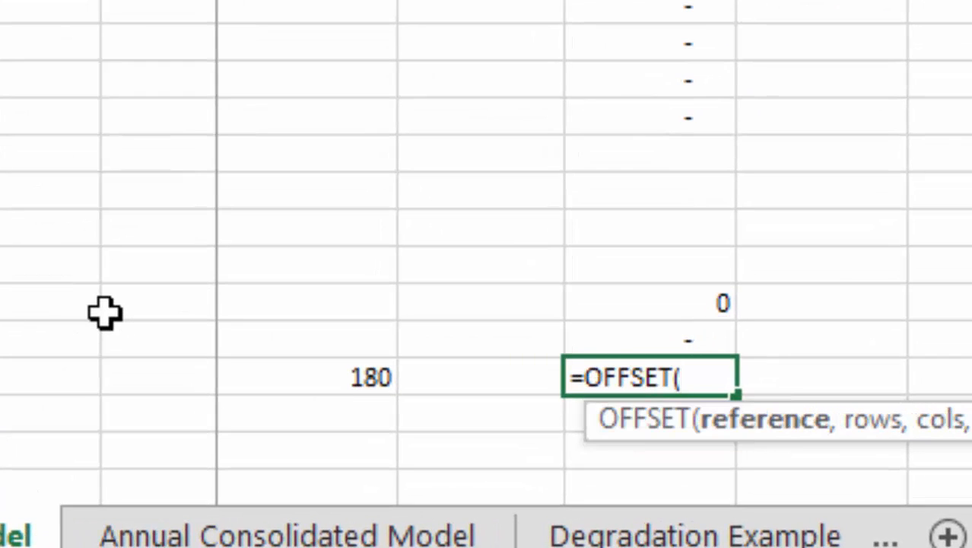
{"action": "key", "text": "Up"}
{"action": "type", "text": ","}
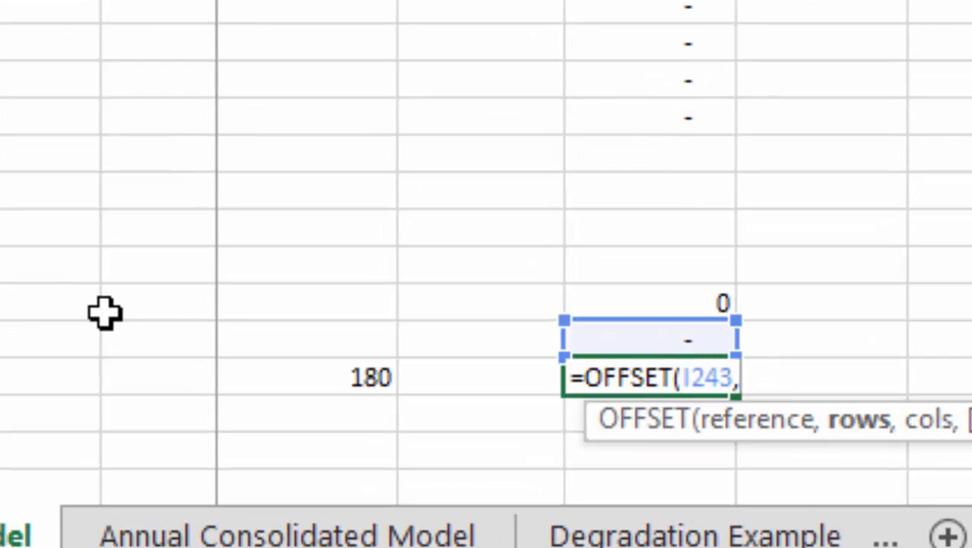
{"action": "type", "text": "0"}
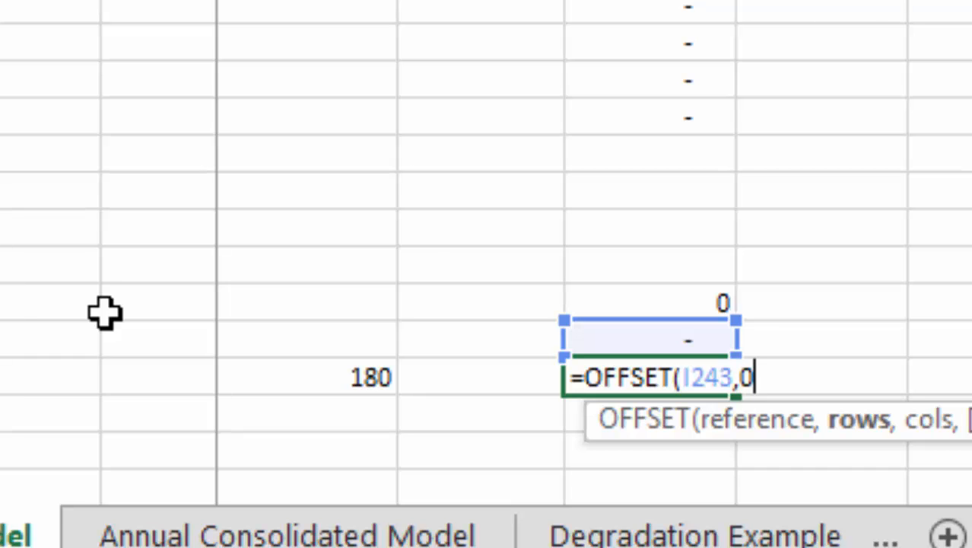
{"action": "type", "text": ",-"}
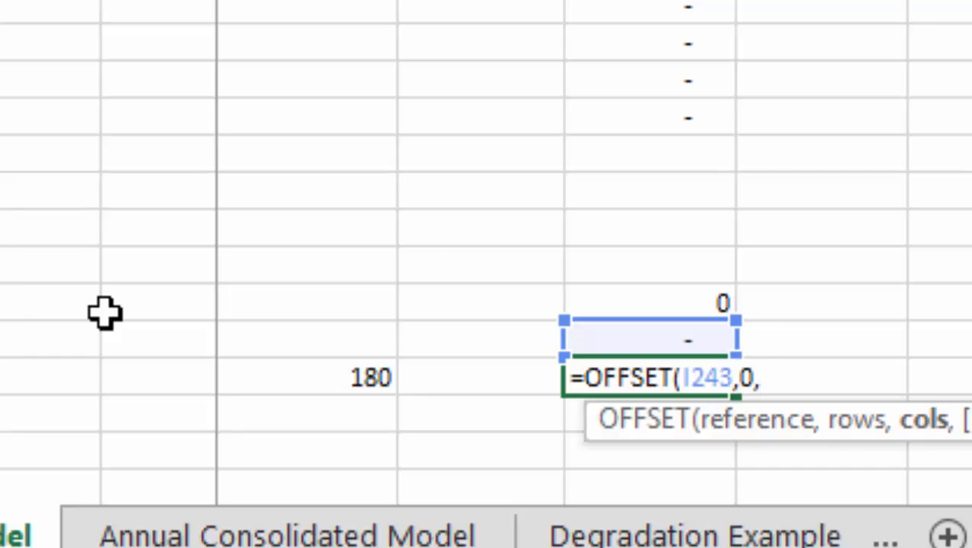
{"action": "key", "text": "Left"}
{"action": "key", "text": "Left"}
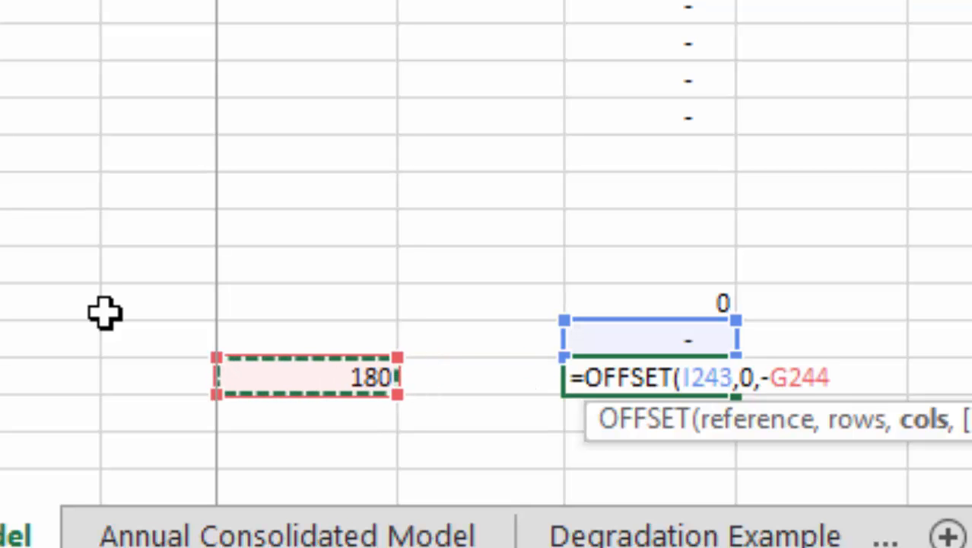
{"action": "key", "text": "F4"}
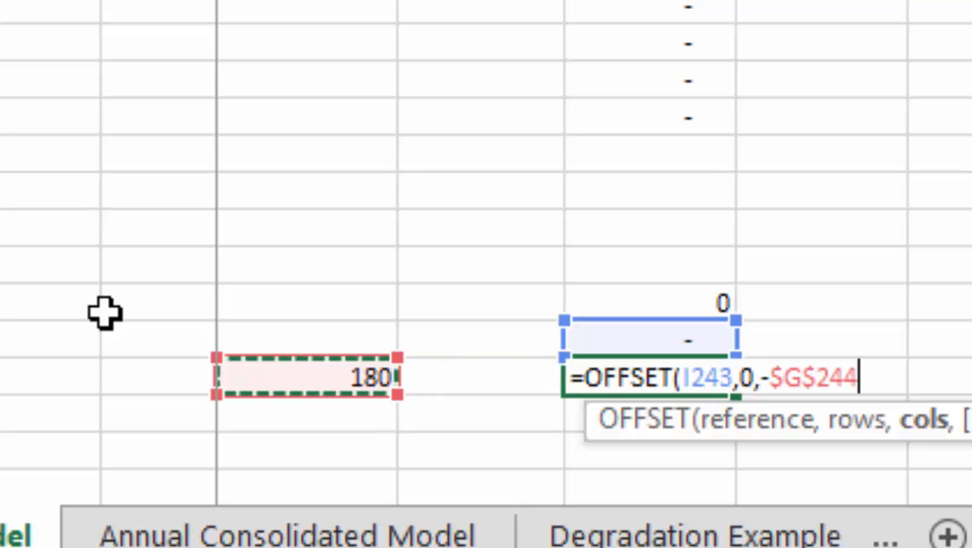
{"action": "type", "text": ")"}
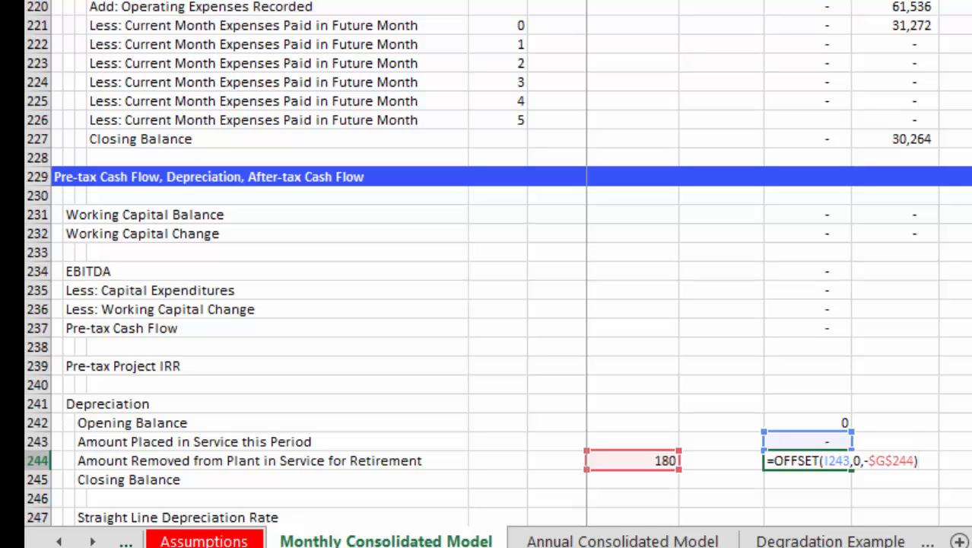
{"action": "key", "text": "Return"}
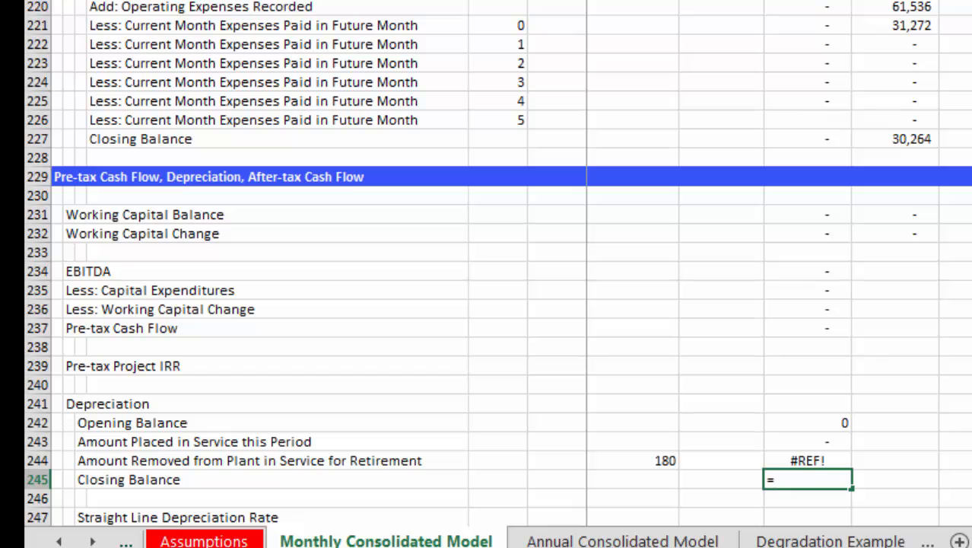
- Calculate the depreciation Closing Balance in I245 as opening balance plus amount placed in service minus amount removed, using =I242+I243-I244
{"action": "key", "text": "Escape"}
{"action": "key", "text": "Up"}
{"action": "key", "text": "Up"}
{"action": "key", "text": "Up"}
{"action": "key", "text": "Down"}
{"action": "key", "text": "Down"}
{"action": "key", "text": "Down"}
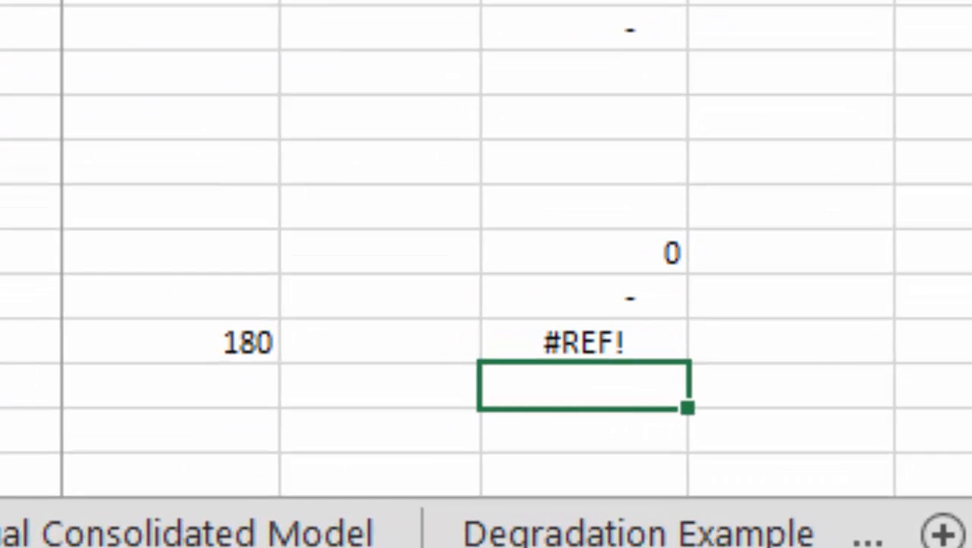
{"action": "type", "text": "="}
{"action": "key", "text": "Up"}
{"action": "key", "text": "Up"}
{"action": "key", "text": "Up"}
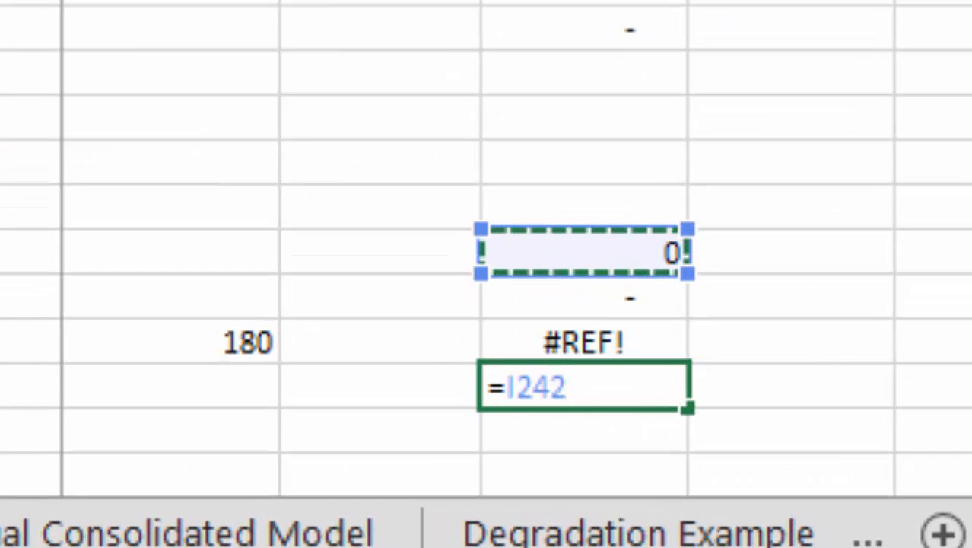
{"action": "type", "text": "+"}
{"action": "key", "text": "Up"}
{"action": "key", "text": "Up"}
{"action": "type", "text": "-"}
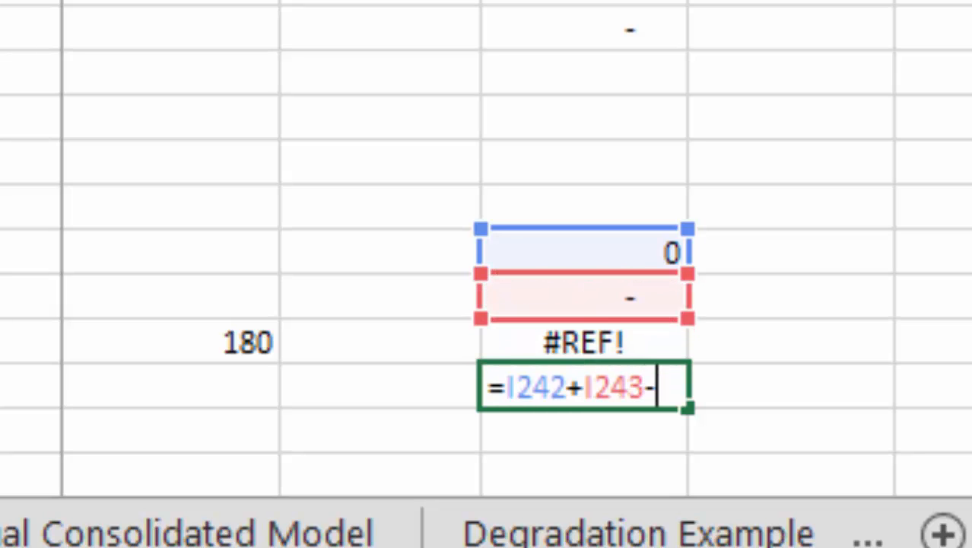
{"action": "key", "text": "Up"}
{"action": "key", "text": "Return"}
- Wrap the OFFSET formula in I244 in an IF that applies it only when I1>=$G244
{"action": "key", "text": "Up"}
{"action": "key", "text": "Up"}
{"action": "key", "text": "F2"}
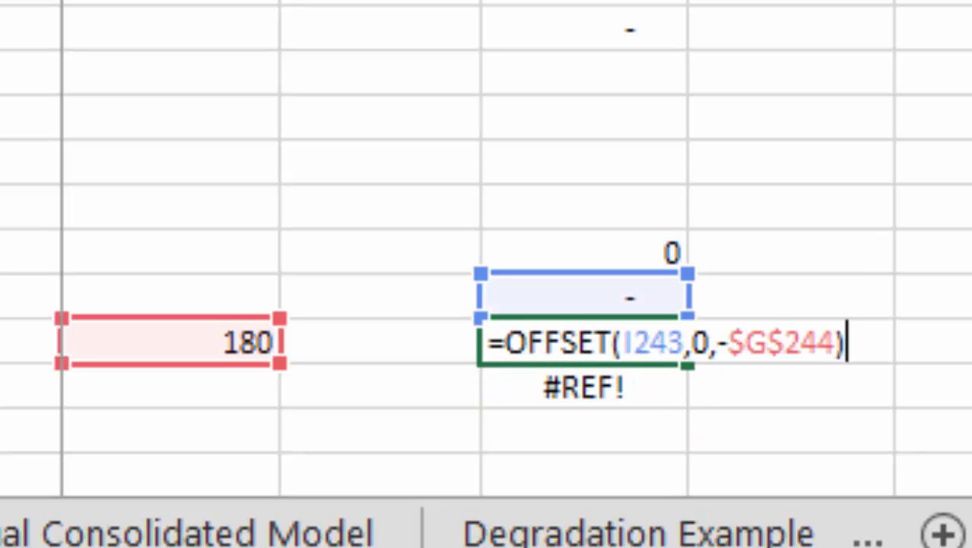
{"action": "key", "text": "Left"}
{"action": "key", "text": "Left"}
{"action": "key", "text": "Left"}
{"action": "key", "text": "Left"}
{"action": "key", "text": "Left"}
{"action": "key", "text": "Left"}
{"action": "key", "text": "Left"}
{"action": "key", "text": "Left"}
{"action": "key", "text": "Left"}
{"action": "key", "text": "Left"}
{"action": "key", "text": "Left"}
{"action": "key", "text": "Left"}
{"action": "key", "text": "Left"}
{"action": "key", "text": "Left"}
{"action": "key", "text": "Left"}
{"action": "key", "text": "Left"}
{"action": "key", "text": "Left"}
{"action": "key", "text": "Left"}
{"action": "key", "text": "Left"}
{"action": "key", "text": "Left"}
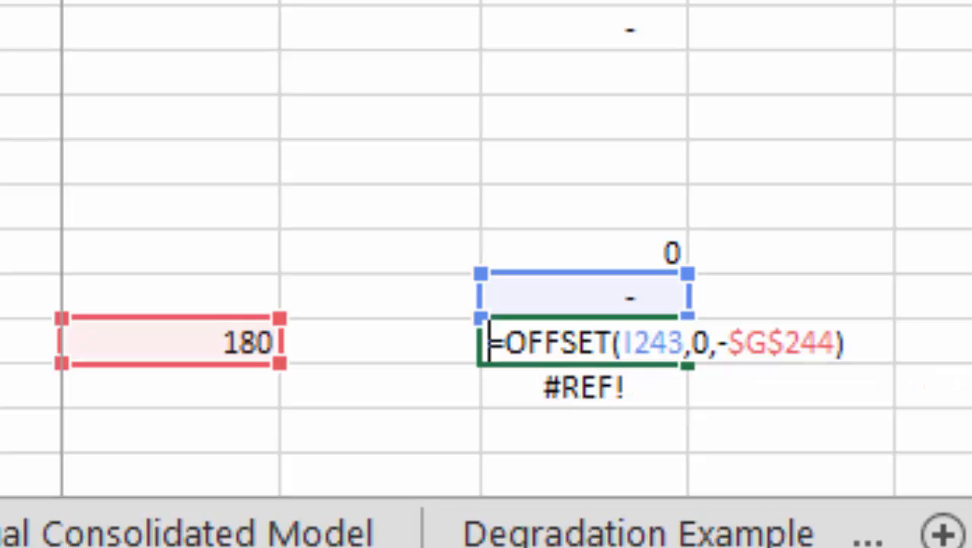
{"action": "key", "text": "Right"}
{"action": "type", "text": "if("}
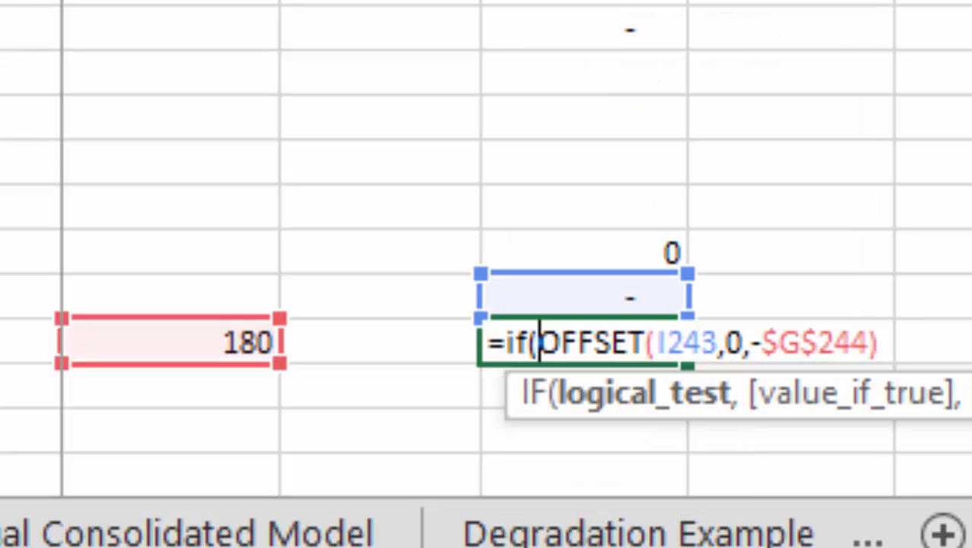
{"action": "type", "text": "I1>"}
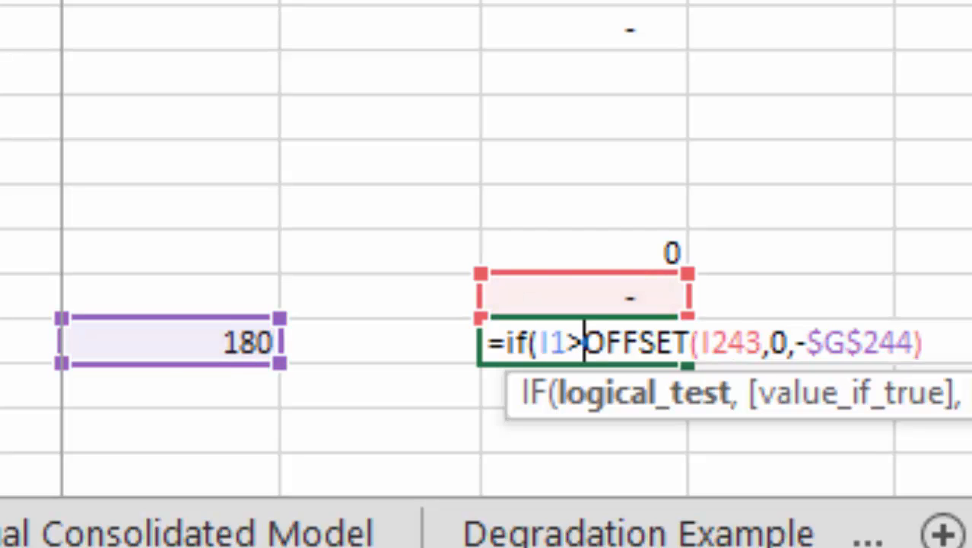
{"action": "type", "text": "="}
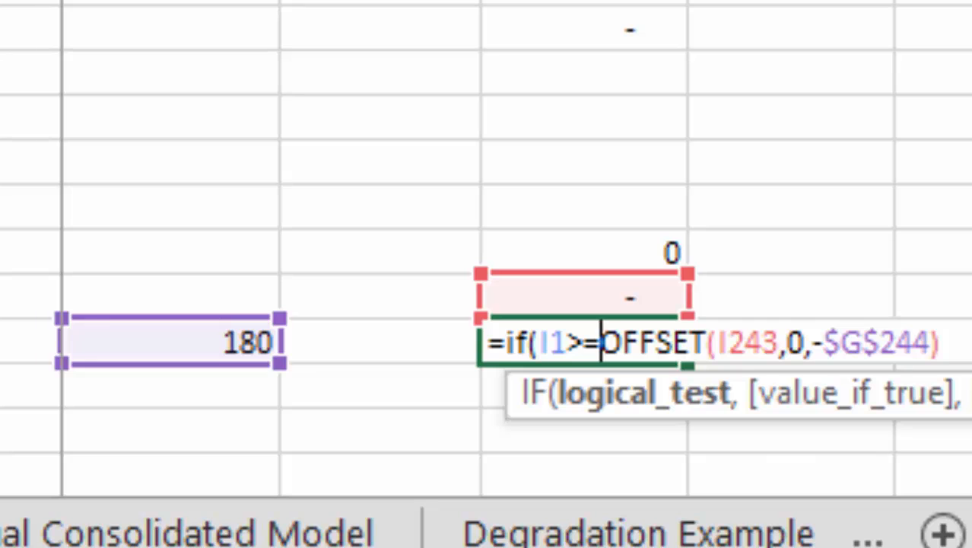
{"action": "left_click", "coordinate": [163, 343]}
{"action": "key", "text": "F4"}
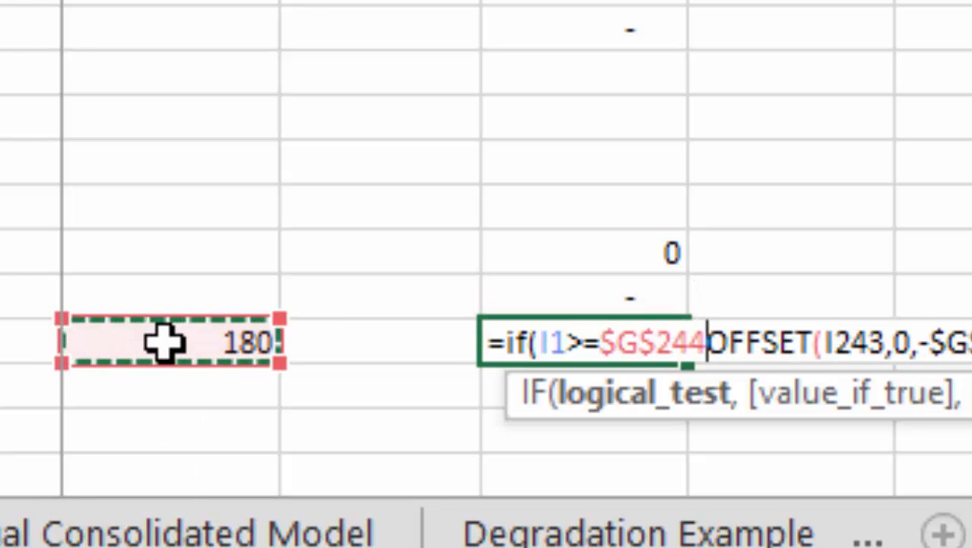
{"action": "key", "text": "F4"}
{"action": "key", "text": "F4"}
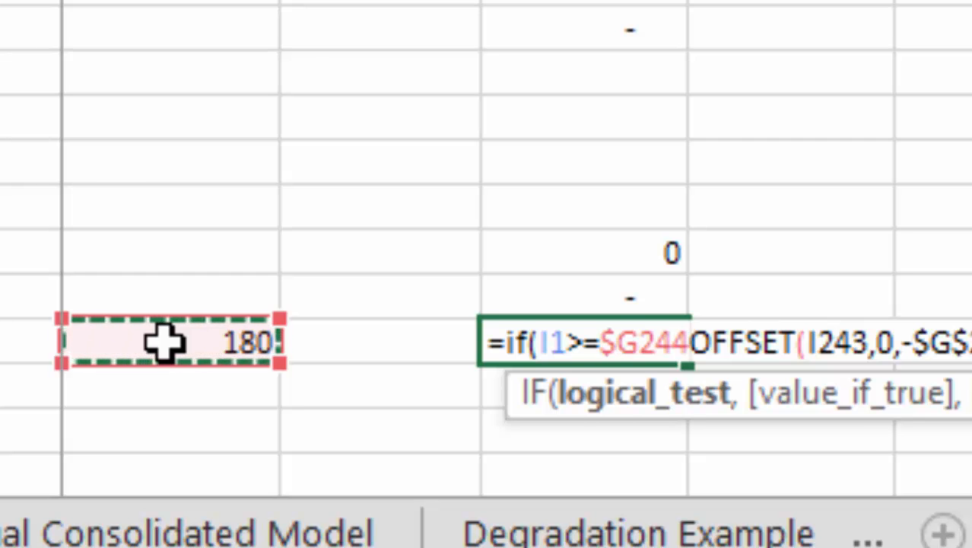
{"action": "type", "text": ","}
{"action": "key", "text": "Return"}
{"action": "key", "text": "Up"}
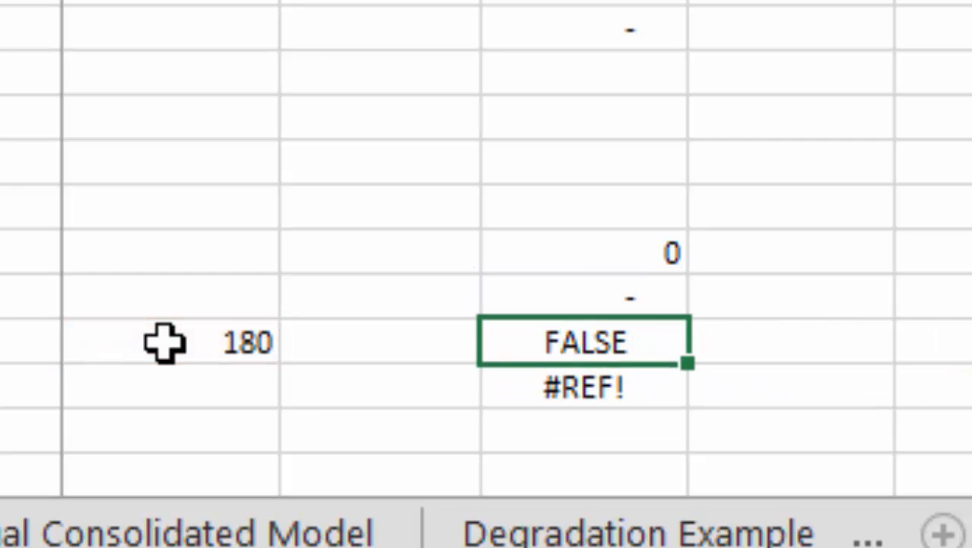
- Multiply the IF formula in I244 by 1 so that it always produces a number
{"action": "key", "text": "F2"}
{"action": "type", "text": "*"}
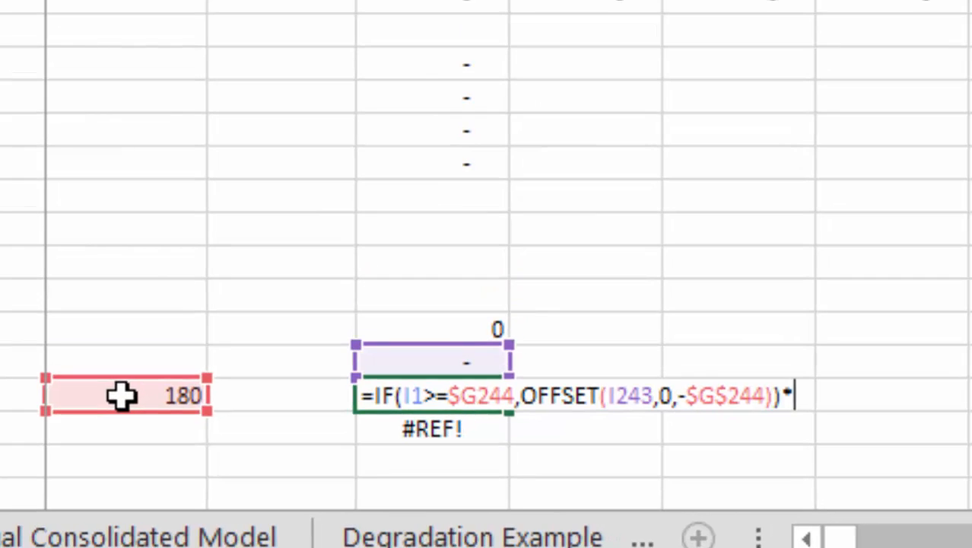
{"action": "type", "text": "1"}
{"action": "key", "text": "Return"}
{"action": "key", "text": "ctrl+d"}
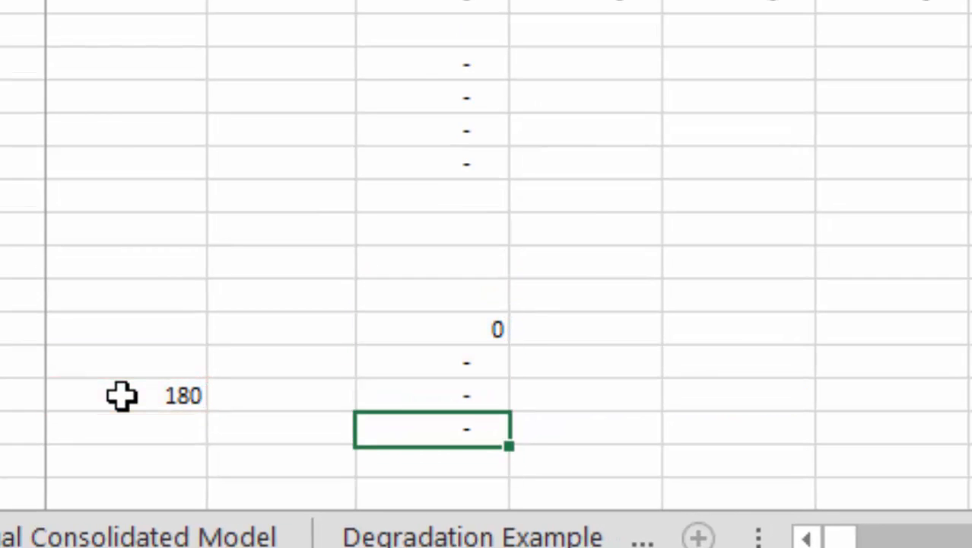
- Copy the depreciation balance formulas in I242:I245 across the monthly columns that follow
{"action": "key", "text": "Up"}
{"action": "key", "text": "Up"}
{"action": "key", "text": "Up"}
{"action": "key", "text": "shift+Down"}
{"action": "key", "text": "shift+Down"}
{"action": "key", "text": "shift+Down"}
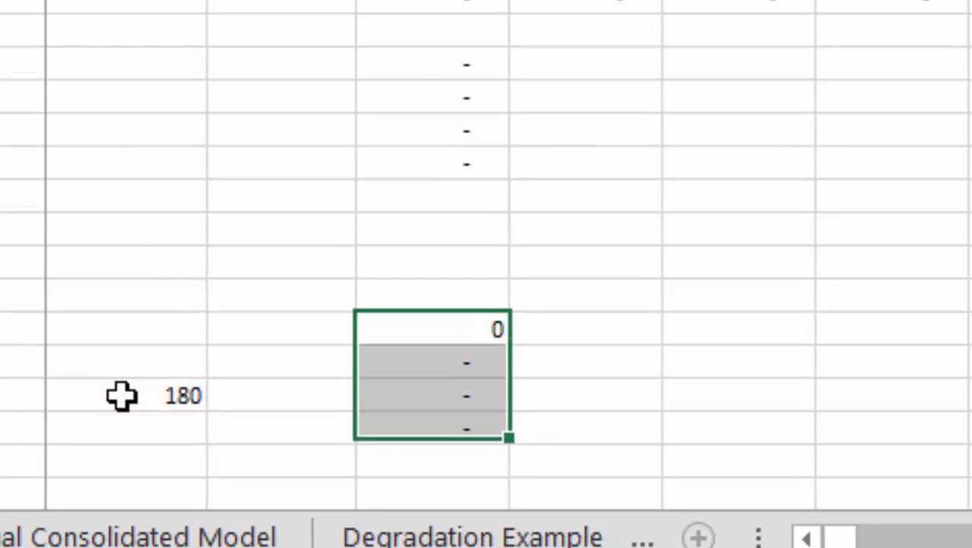
{"action": "key", "text": "Down"}
{"action": "key", "text": "Down"}
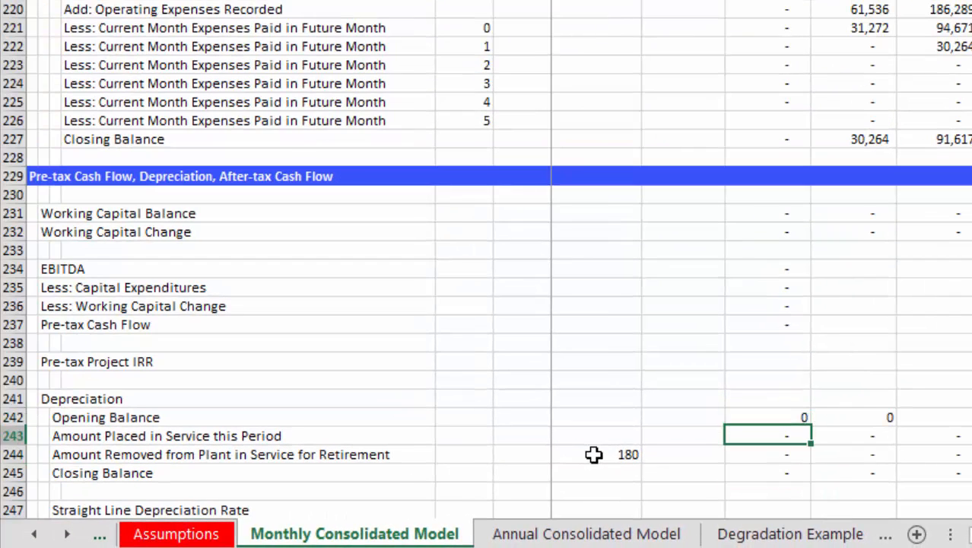
{"action": "key", "text": "F2"}
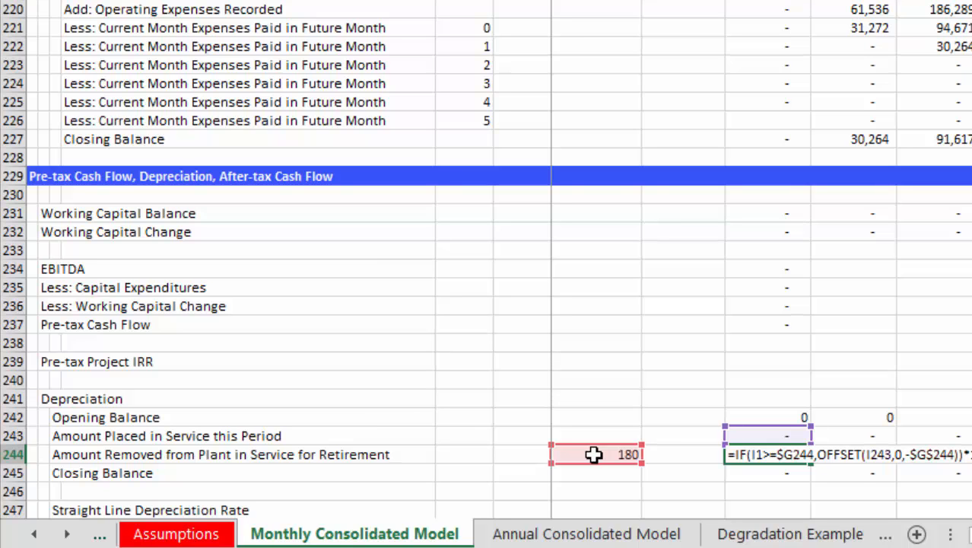
{"action": "key", "text": "Return"}
- Set the Straight Line Depreciation Rate in G247 to the Assumptions sheet's Depreciation Rate, as an absolute reference divided by 12, formatted as a percentage
{"action": "key", "text": "Down"}
{"action": "key", "text": "Down"}
{"action": "key", "text": "Down"}
{"action": "key", "text": "Down"}
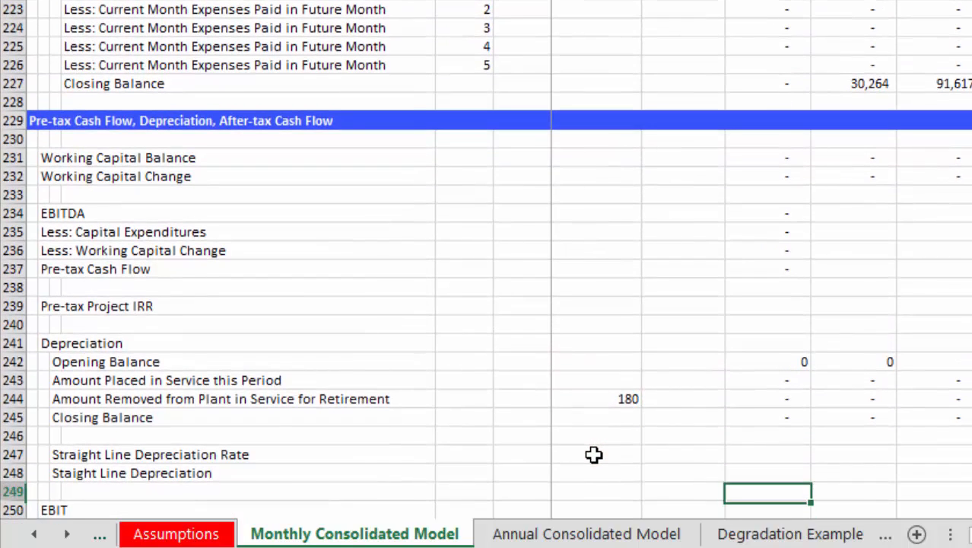
{"action": "key", "text": "Up"}
{"action": "key", "text": "Left"}
{"action": "key", "text": "Left"}
{"action": "key", "text": "Left"}
{"action": "key", "text": "Left"}
{"action": "key", "text": "Up"}
{"action": "left_click", "coordinate": [593, 454]}
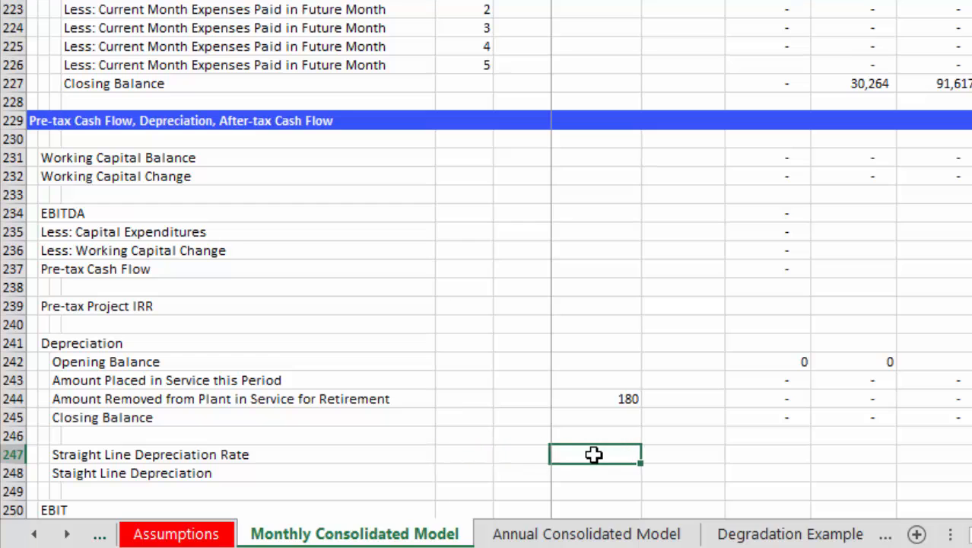
{"action": "type", "text": "="}
{"action": "key", "text": "ctrl+Page_Up"}
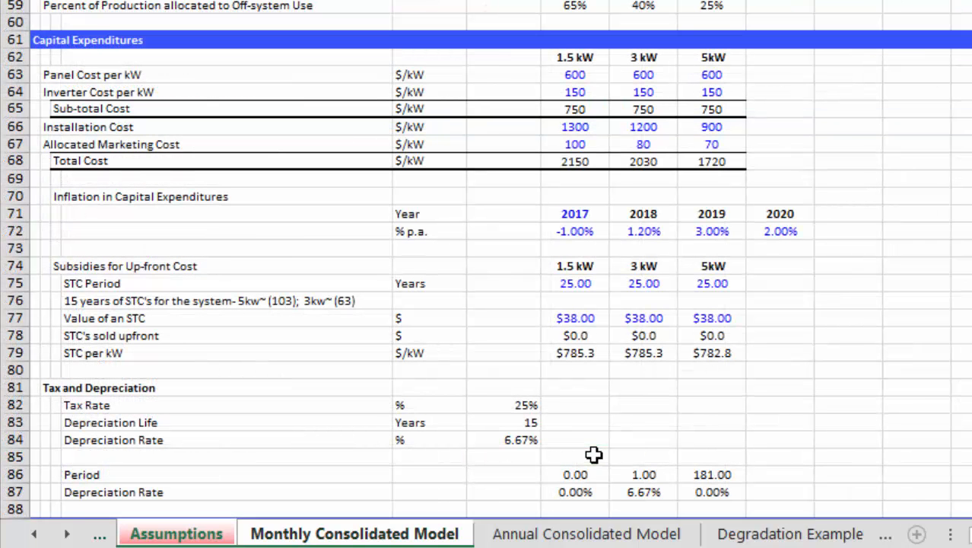
{"action": "left_click", "coordinate": [505, 438]}
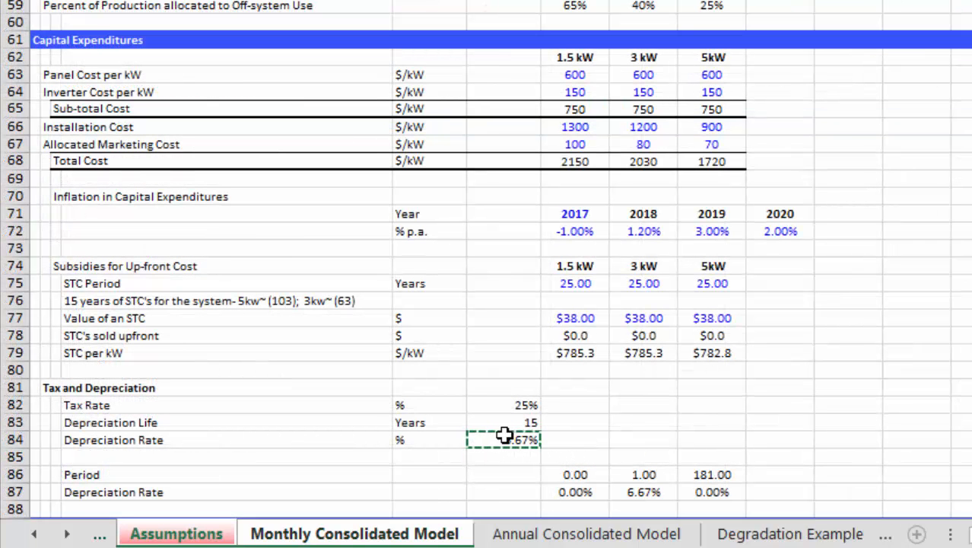
{"action": "key", "text": "F4"}
{"action": "type", "text": "/12"}
{"action": "key", "text": "Return"}
{"action": "key", "text": "Up"}
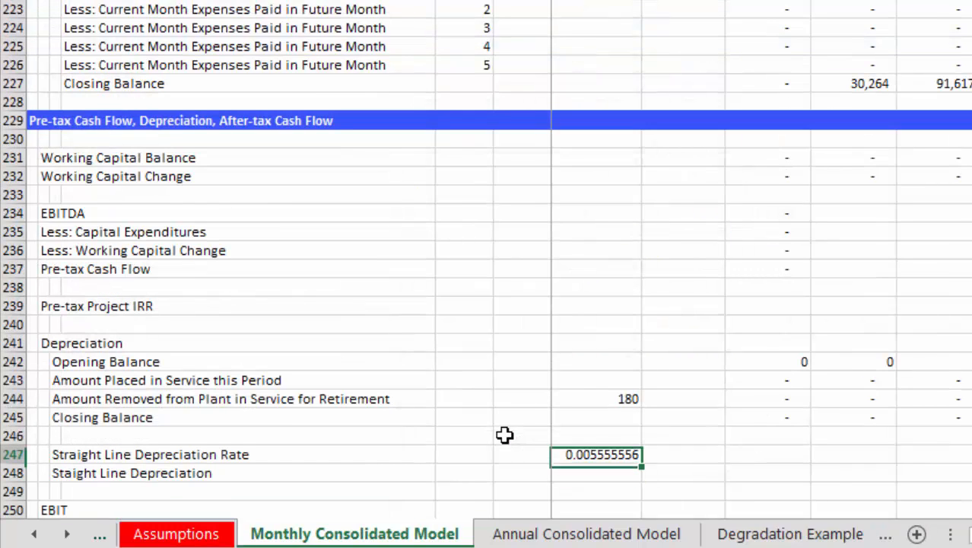
{"action": "key", "text": "ctrl+shift+5"}
- Try a formula in I247 that multiplies the absolute rate $G$247 by the opening balance in I242
{"action": "key", "text": "Right"}
{"action": "key", "text": "Right"}
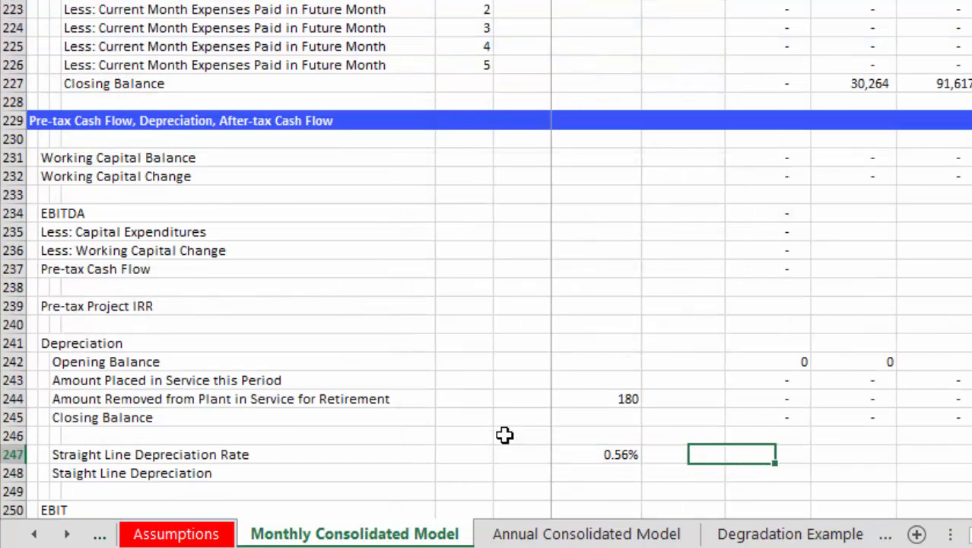
{"action": "type", "text": "="}
{"action": "key", "text": "Left"}
{"action": "key", "text": "Left"}
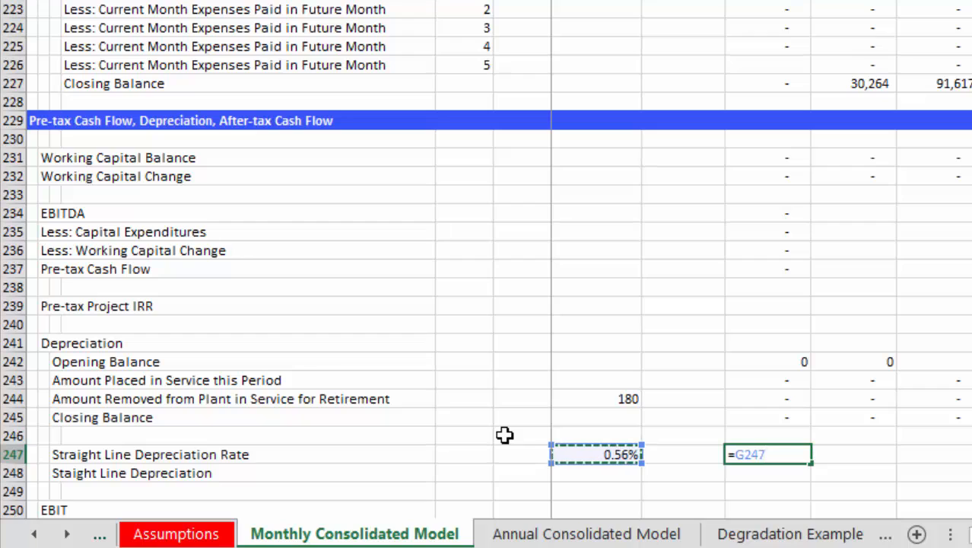
{"action": "key", "text": "F4"}
{"action": "type", "text": "*"}
{"action": "key", "text": "Up"}
{"action": "key", "text": "Up"}
{"action": "key", "text": "Up"}
{"action": "key", "text": "Up"}
{"action": "key", "text": "Up"}
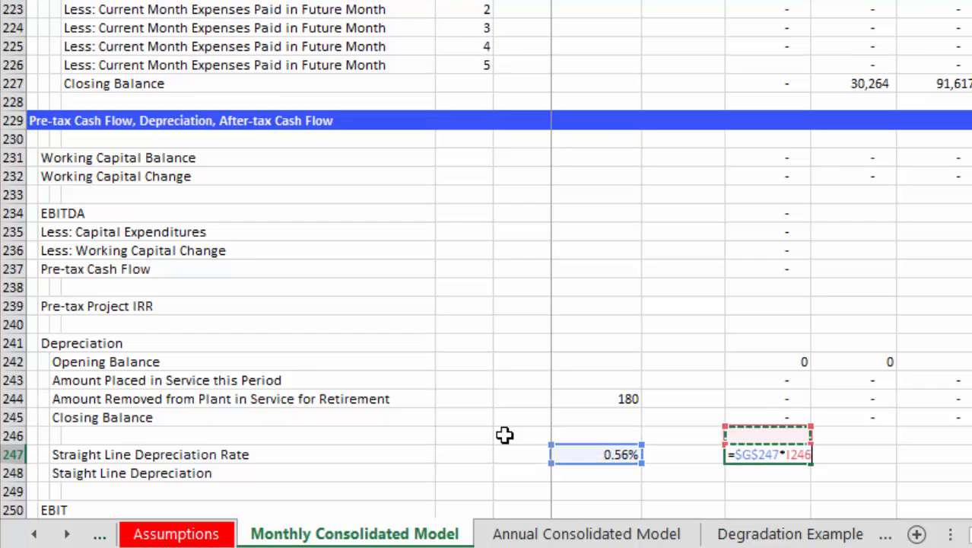
{"action": "key", "text": "Return"}
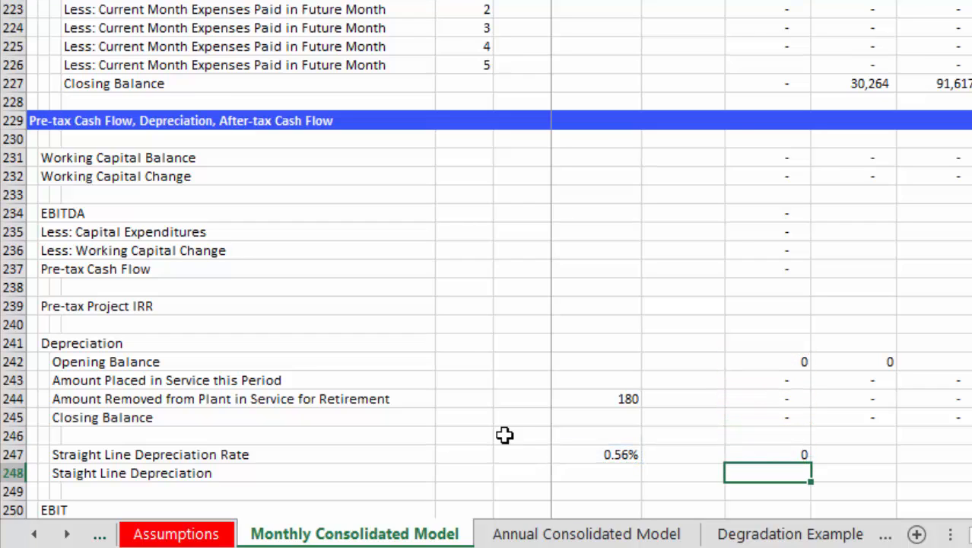
- Replace the formula in I247 with an absolute reference to the monthly depreciation rate, =$G$247
{"action": "key", "text": "Up"}
{"action": "key", "text": "Left"}
{"action": "key", "text": "Right"}
{"action": "key", "text": "Right"}
{"action": "key", "text": "Left"}
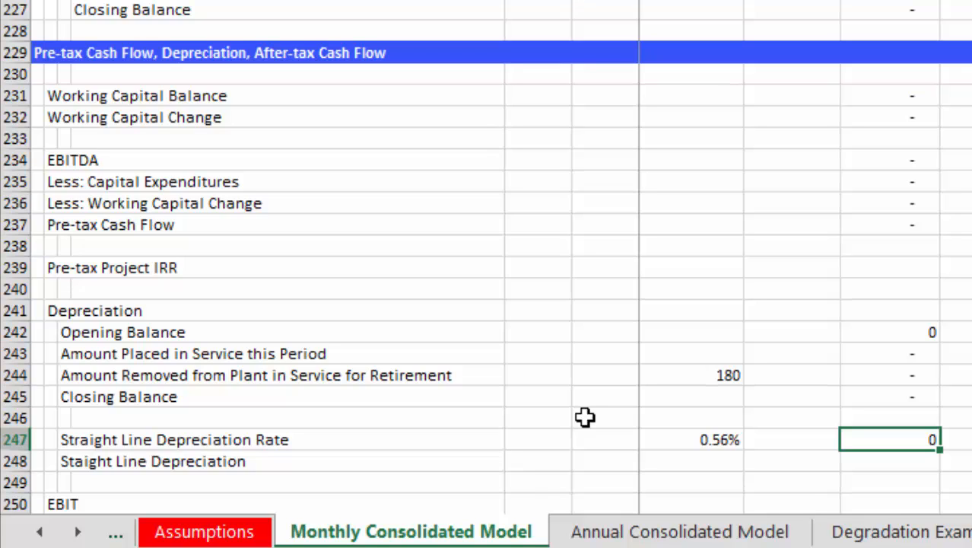
{"action": "type", "text": "="}
{"action": "key", "text": "Left"}
{"action": "key", "text": "Left"}
{"action": "key", "text": "F4"}
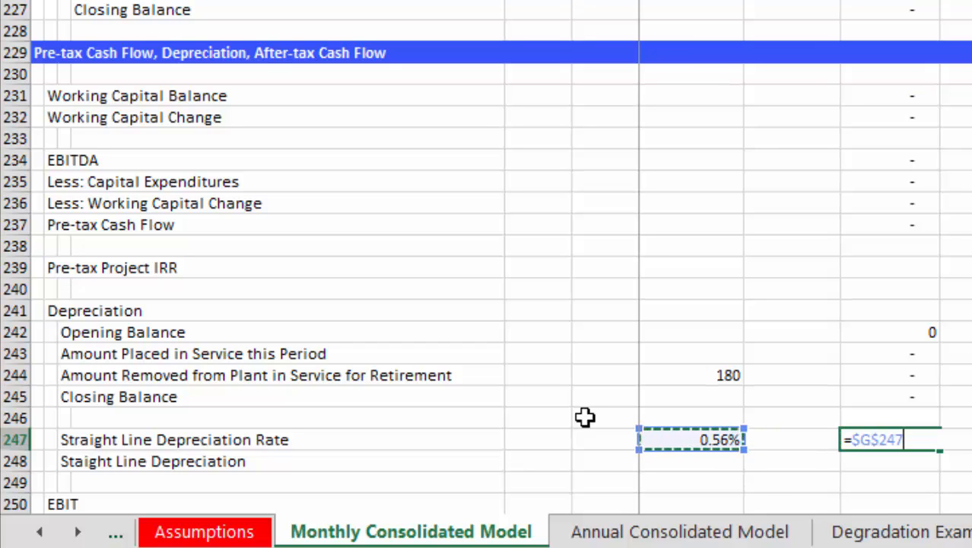
{"action": "key", "text": "Return"}
- Calculate the straight line depreciation in I248 as the rate times the opening balance, =I247*I242
{"action": "type", "text": "="}
{"action": "key", "text": "Up"}
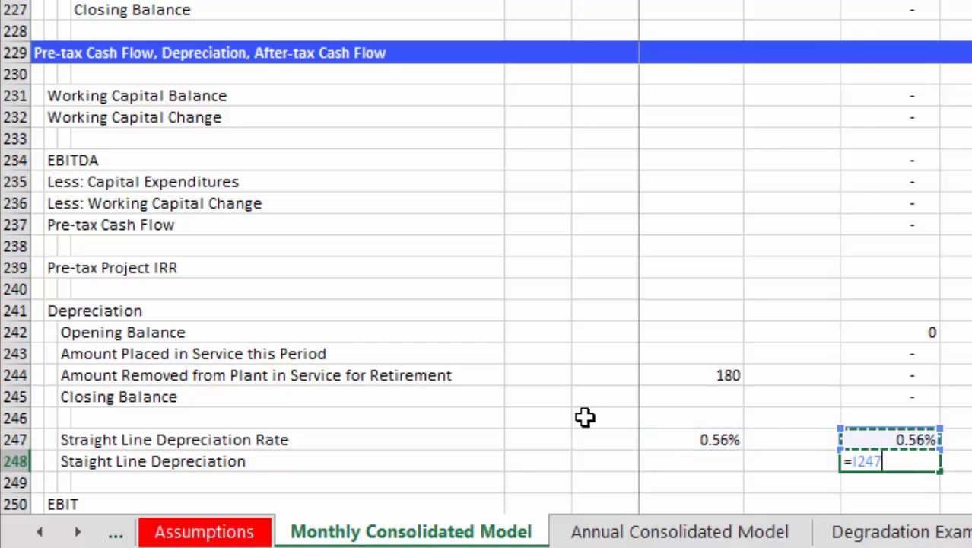
{"action": "type", "text": "*"}
{"action": "key", "text": "Up"}
{"action": "key", "text": "Up"}
{"action": "key", "text": "Up"}
{"action": "key", "text": "Up"}
{"action": "key", "text": "Up"}
{"action": "key", "text": "Up"}
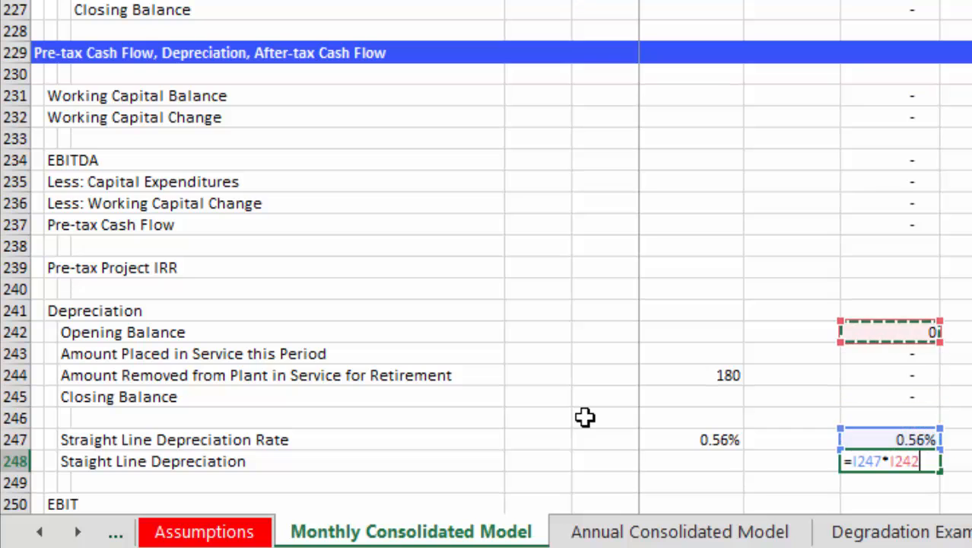
{"action": "key", "text": "Return"}
{"action": "key", "text": "Up"}
{"action": "key", "text": "Down"}
{"action": "key", "text": "Down"}
{"action": "key", "text": "Down"}
{"action": "key", "text": "Down"}
{"action": "key", "text": "Down"}
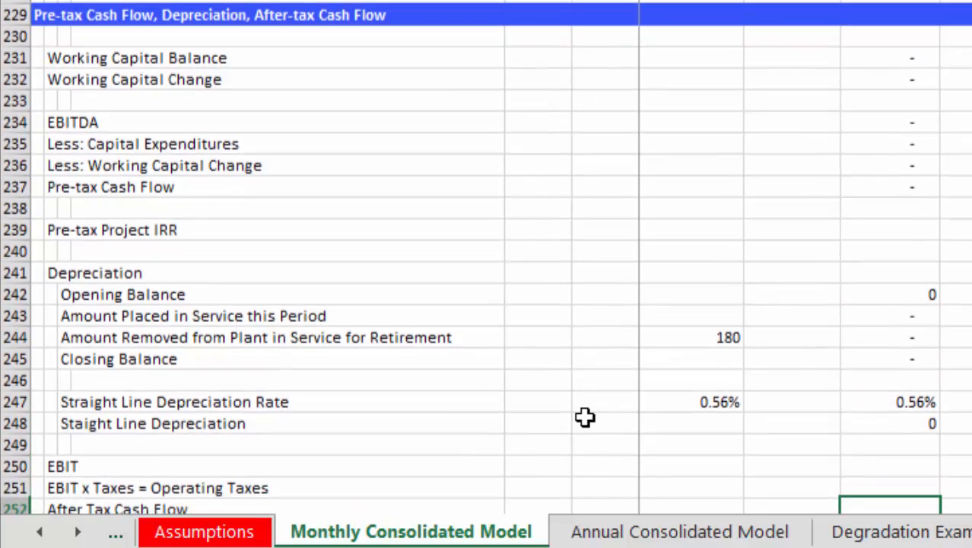
{"action": "key", "text": "Up"}
{"action": "key", "text": "Up"}
{"action": "key", "text": "Up"}
{"action": "key", "text": "Up"}
{"action": "key", "text": "Up"}
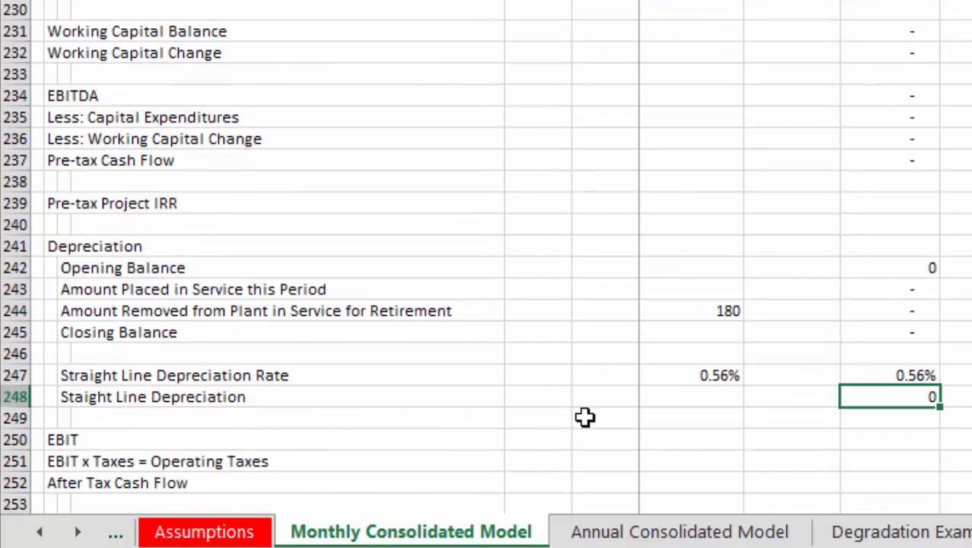
{"action": "key", "text": "Up"}
{"action": "key", "text": "shift+Down"}
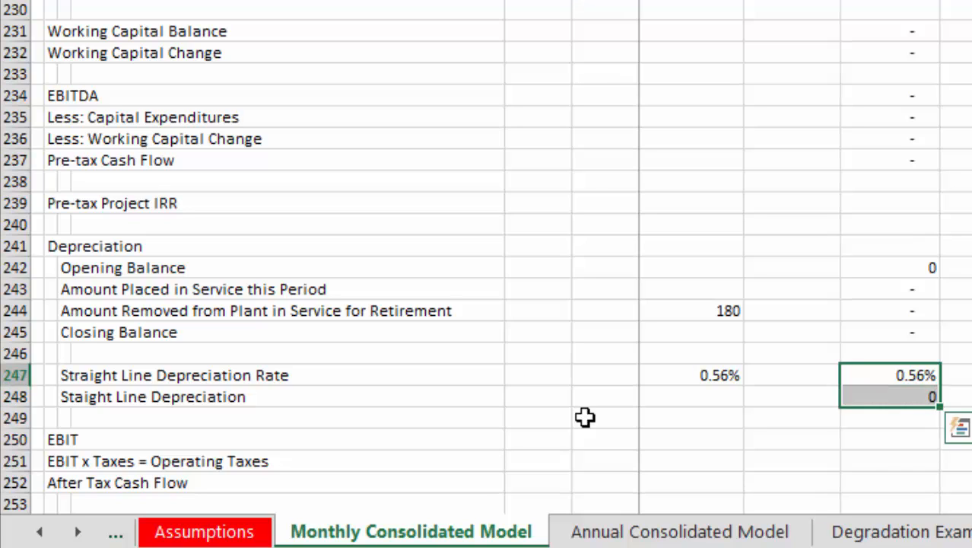
{"action": "key", "text": "shift+Up"}
- Calculate EBIT in I250 as EBITDA minus the straight line depreciation, =I234-I248
{"action": "key", "text": "Down"}
{"action": "key", "text": "Down"}
{"action": "key", "text": "Down"}
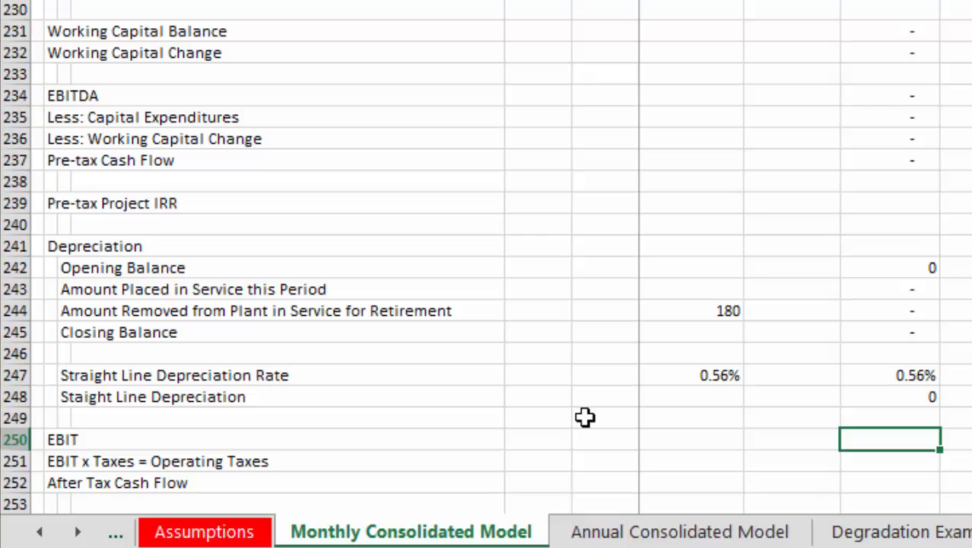
{"action": "type", "text": "="}
{"action": "key", "text": "Up"}
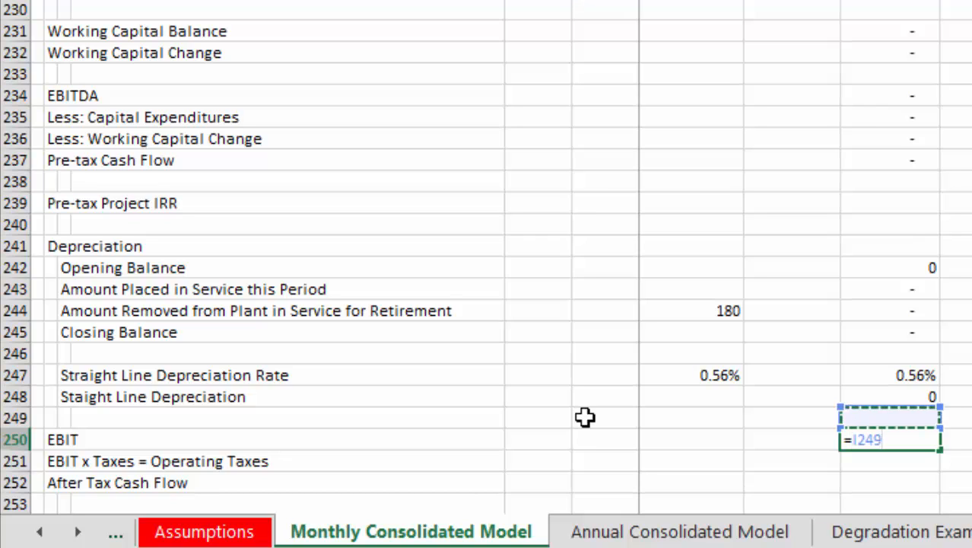
{"action": "key", "text": "Up"}
{"action": "key", "text": "Up"}
{"action": "key", "text": "Up"}
{"action": "key", "text": "Up"}
{"action": "key", "text": "Up"}
{"action": "key", "text": "Up"}
{"action": "key", "text": "Up"}
{"action": "key", "text": "Up"}
{"action": "key", "text": "Up"}
{"action": "key", "text": "Up"}
{"action": "key", "text": "Up"}
{"action": "key", "text": "Up"}
{"action": "key", "text": "Up"}
{"action": "key", "text": "Up"}
{"action": "key", "text": "Up"}
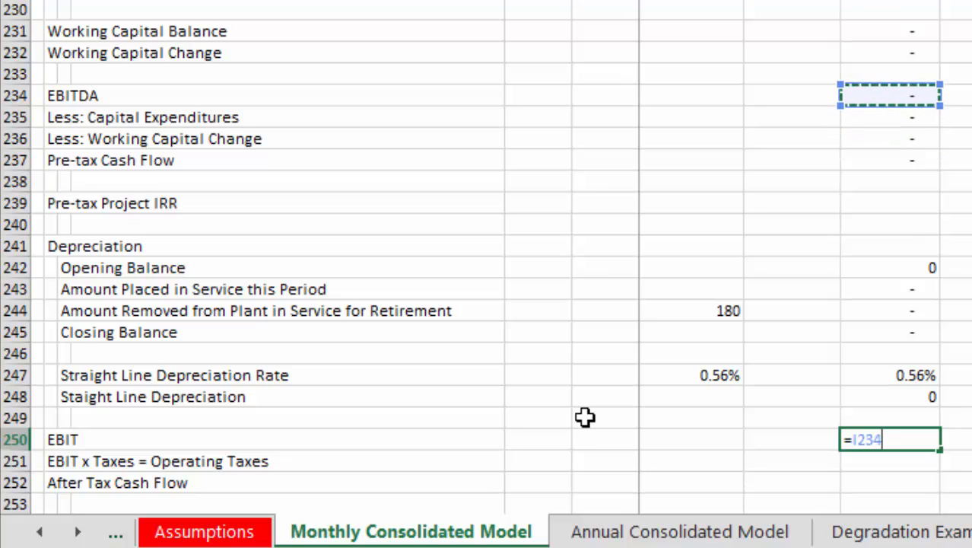
{"action": "type", "text": "-"}
{"action": "key", "text": "Up"}
{"action": "key", "text": "Up"}
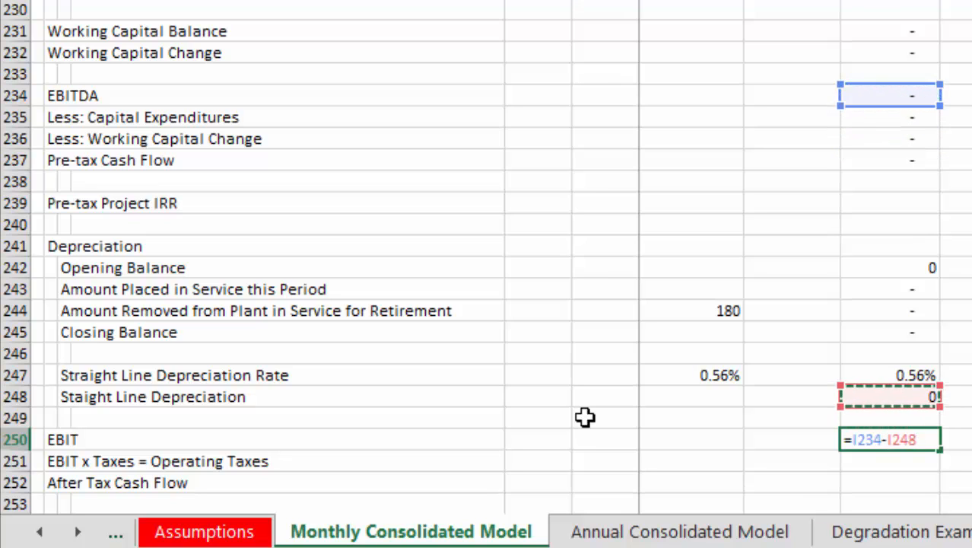
{"action": "key", "text": "Up"}
{"action": "key", "text": "Up"}
{"action": "key", "text": "Up"}
{"action": "key", "text": "Up"}
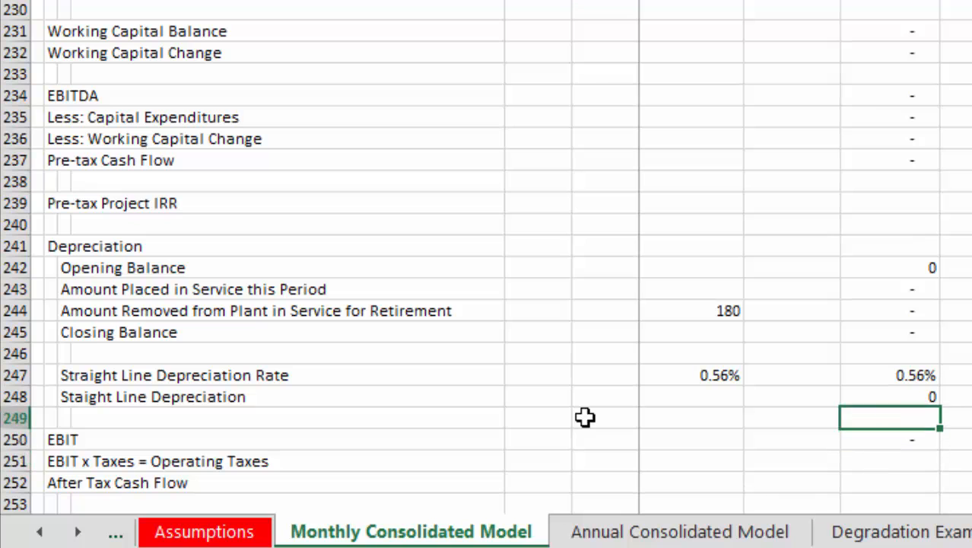
- Examine the depreciation schedule and pre-tax cash flow rows in the first monthly columns
{"action": "key", "text": "Right"}
{"action": "key", "text": "Left"}
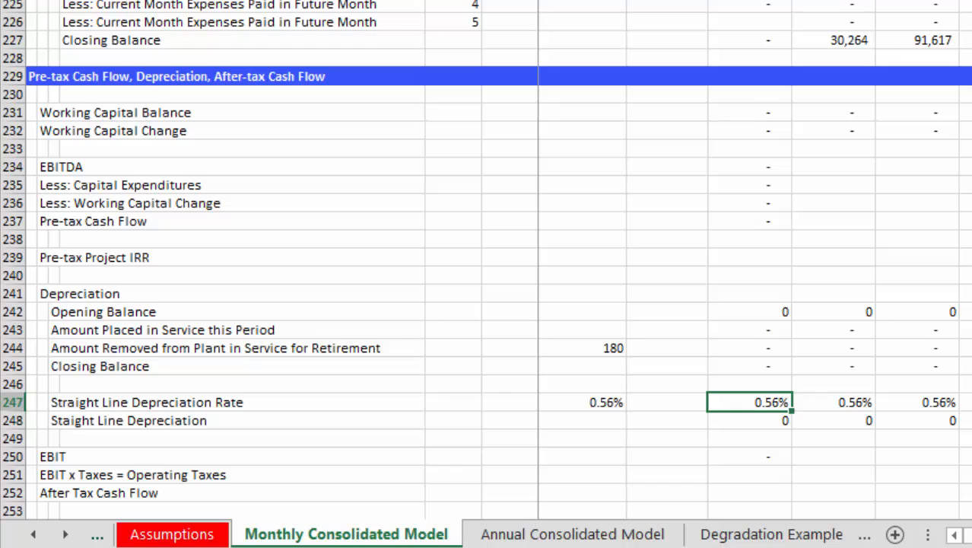
{"action": "left_click", "coordinate": [847, 366]}
{"action": "key", "text": "Right"}
{"action": "key", "text": "Right"}
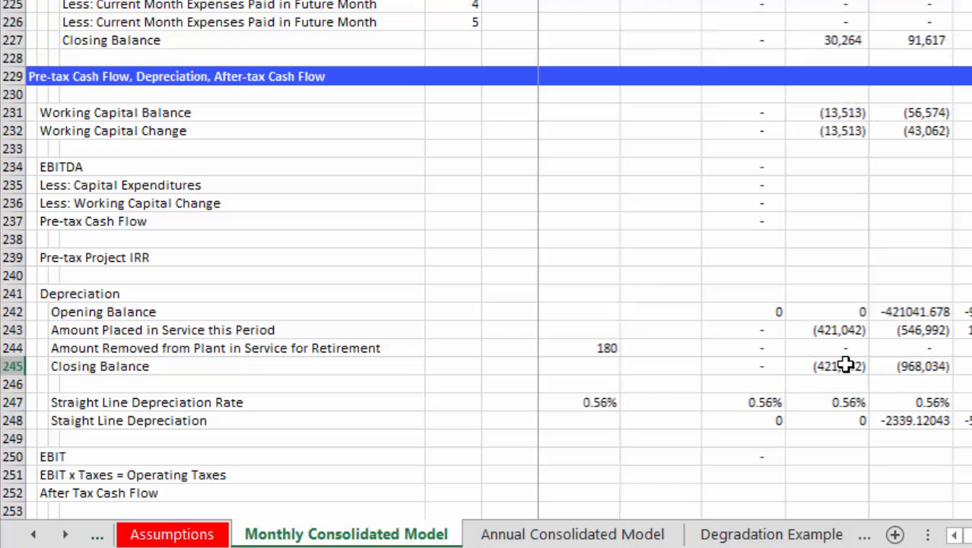
{"action": "key", "text": "Left"}
{"action": "key", "text": "ctrl+Left"}
{"action": "key", "text": "Up"}
{"action": "key", "text": "Up"}
{"action": "key", "text": "Up"}
{"action": "key", "text": "Up"}
{"action": "key", "text": "Up"}
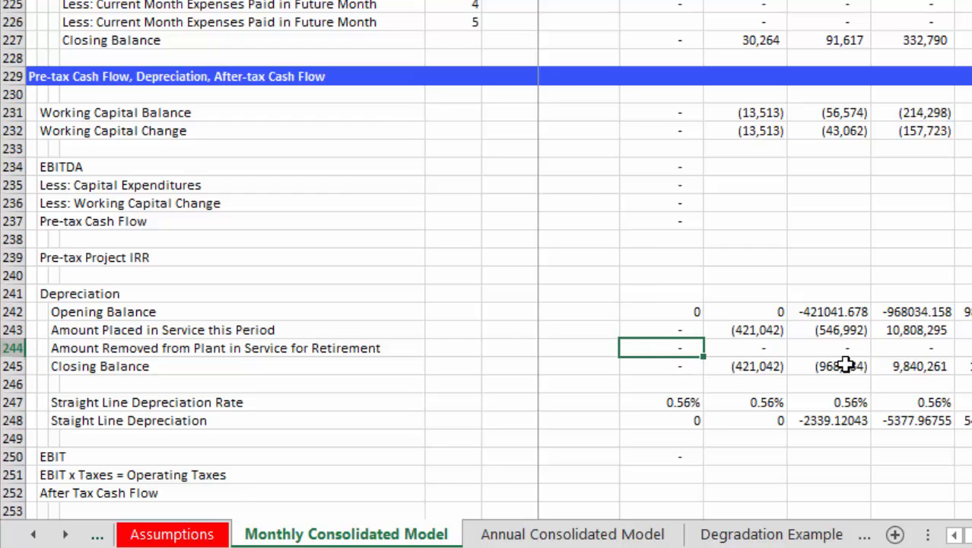
{"action": "key", "text": "Up"}
{"action": "key", "text": "Up"}
{"action": "key", "text": "Up"}
{"action": "key", "text": "Up"}
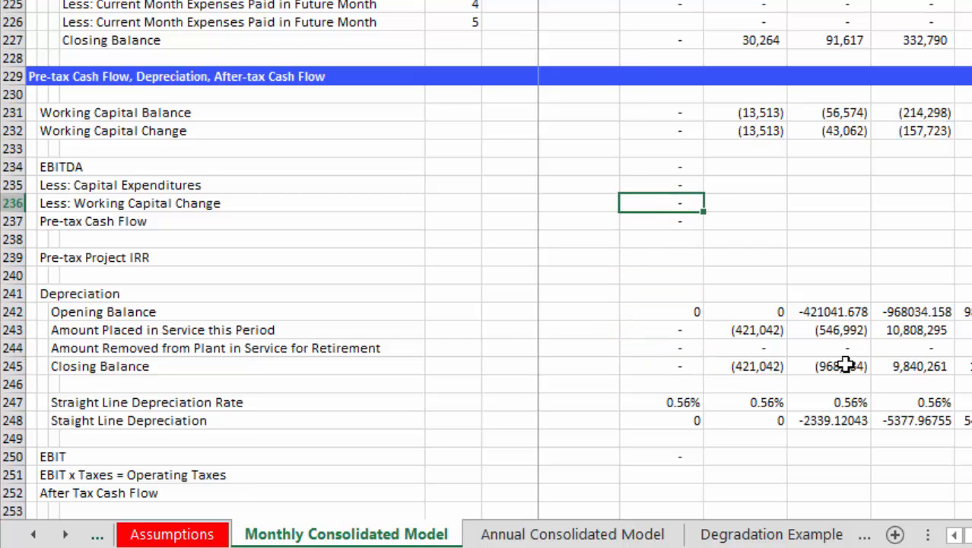
{"action": "key", "text": "Down"}
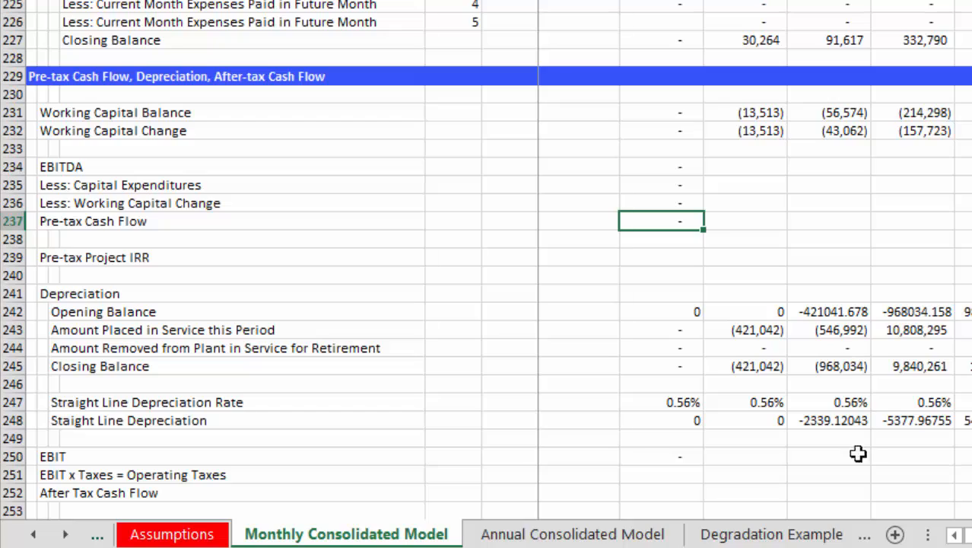
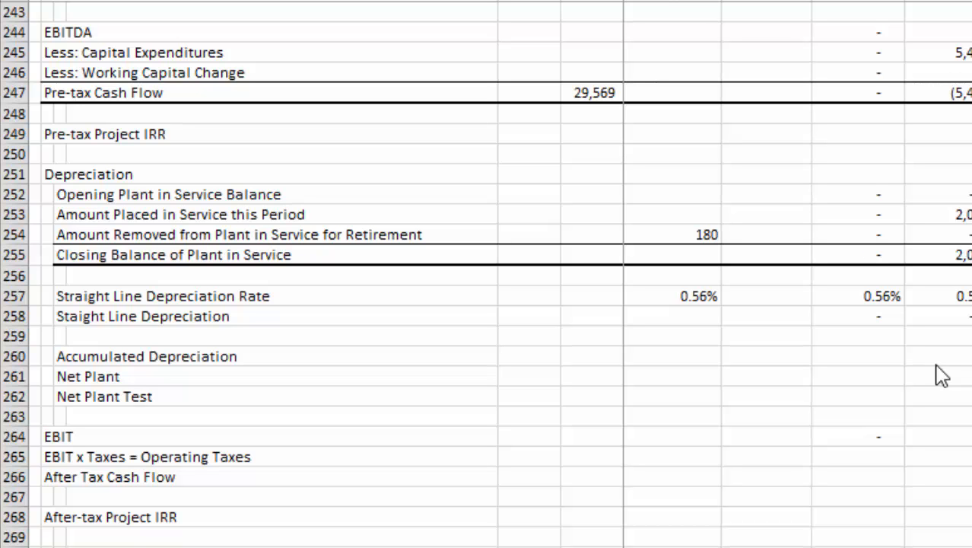
- Go to the portfolio assumptions and examine the properties added and the percent interested by start date
{"action": "left_click", "coordinate": [481, 441]}
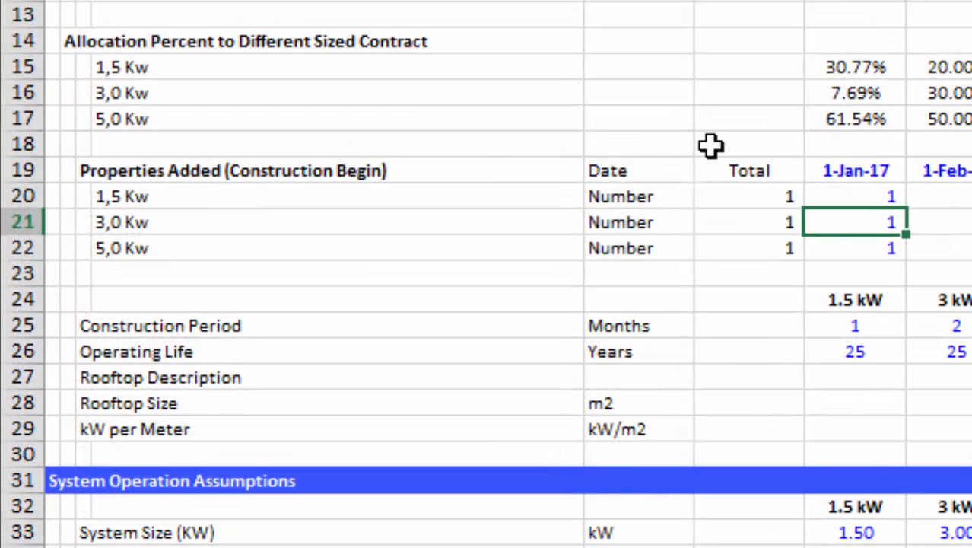
{"action": "key", "text": "Up"}
{"action": "key", "text": "Up"}
{"action": "key", "text": "Right"}
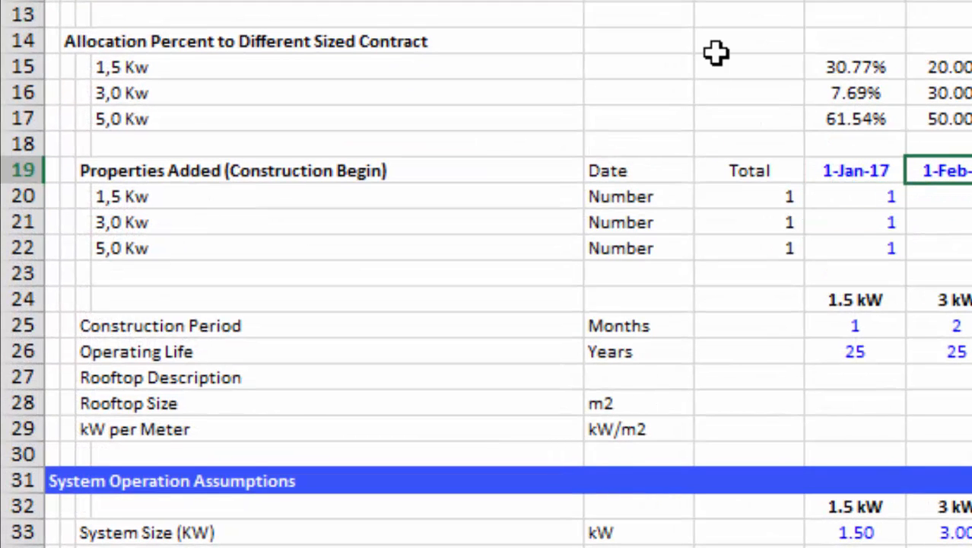
{"action": "key", "text": "Up"}
{"action": "key", "text": "Up"}
{"action": "key", "text": "Up"}
{"action": "key", "text": "Up"}
{"action": "key", "text": "Up"}
{"action": "key", "text": "Up"}
{"action": "key", "text": "Up"}
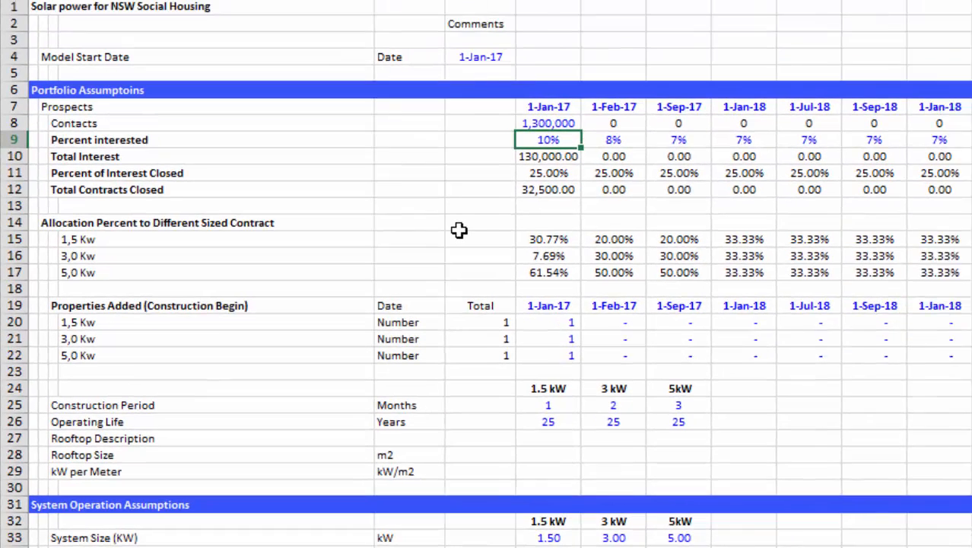
{"action": "key", "text": "Right"}
{"action": "key", "text": "Right"}
{"action": "key", "text": "Left"}
{"action": "key", "text": "Left"}
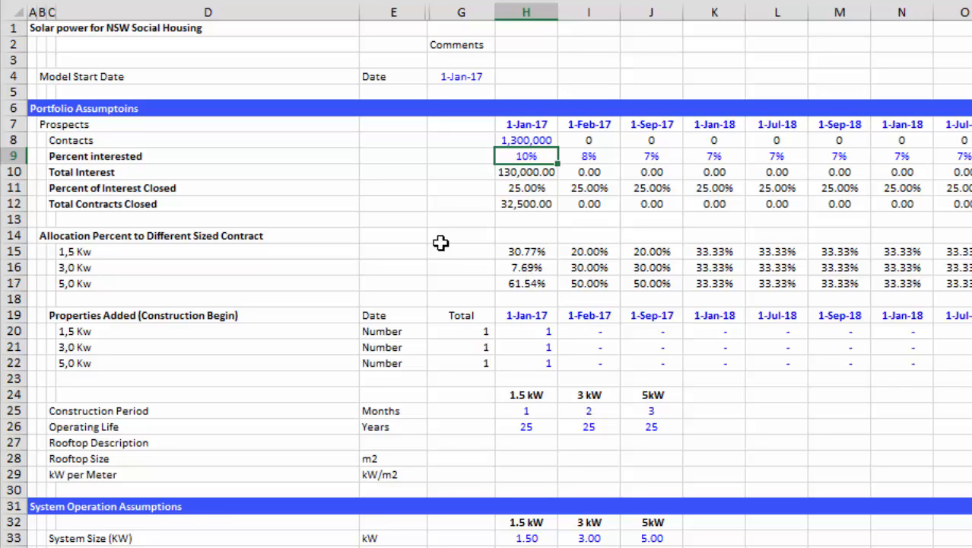
- Examine the January 2017 total interest, percent of interest closed, total contracts closed and the allocation percentages by contract size
{"action": "key", "text": "Down"}
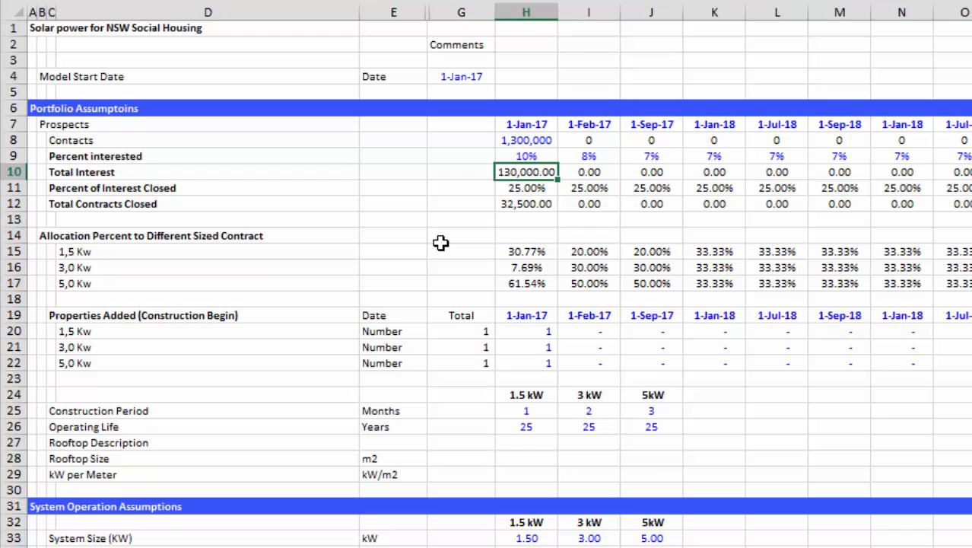
{"action": "key", "text": "Down"}
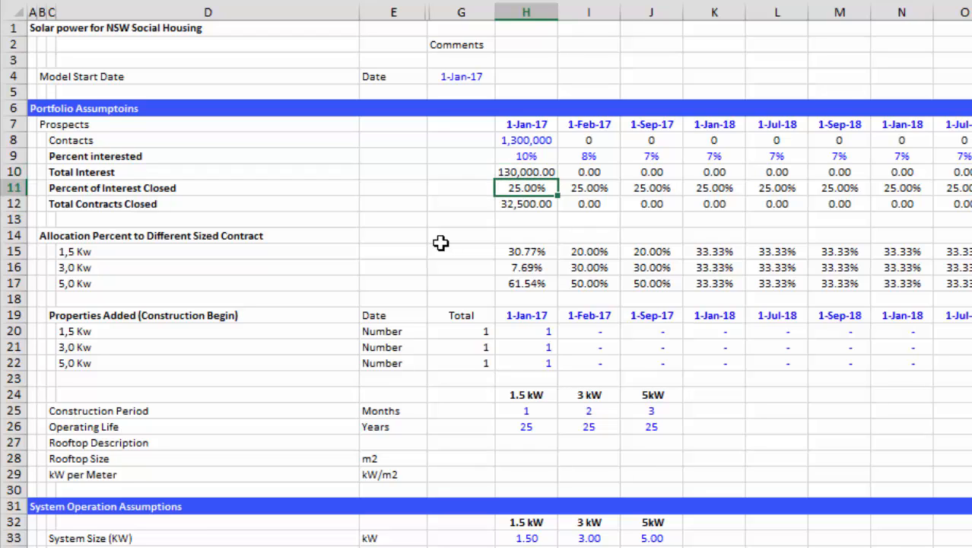
{"action": "key", "text": "Up"}
{"action": "key", "text": "Down"}
{"action": "key", "text": "Down"}
{"action": "key", "text": "Down"}
{"action": "key", "text": "Down"}
{"action": "key", "text": "Down"}
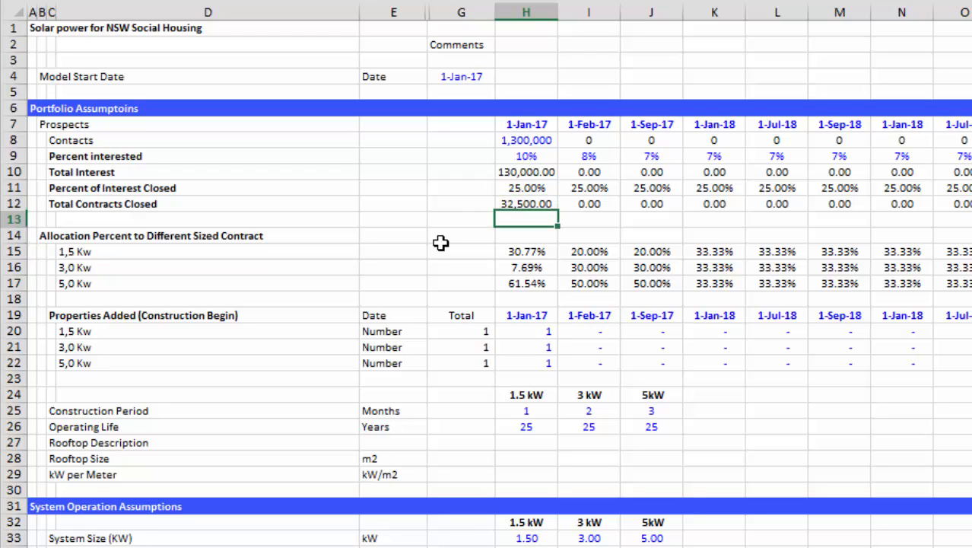
{"action": "key", "text": "Left"}
{"action": "key", "text": "Right"}
{"action": "key", "text": "Down"}
{"action": "key", "text": "Down"}
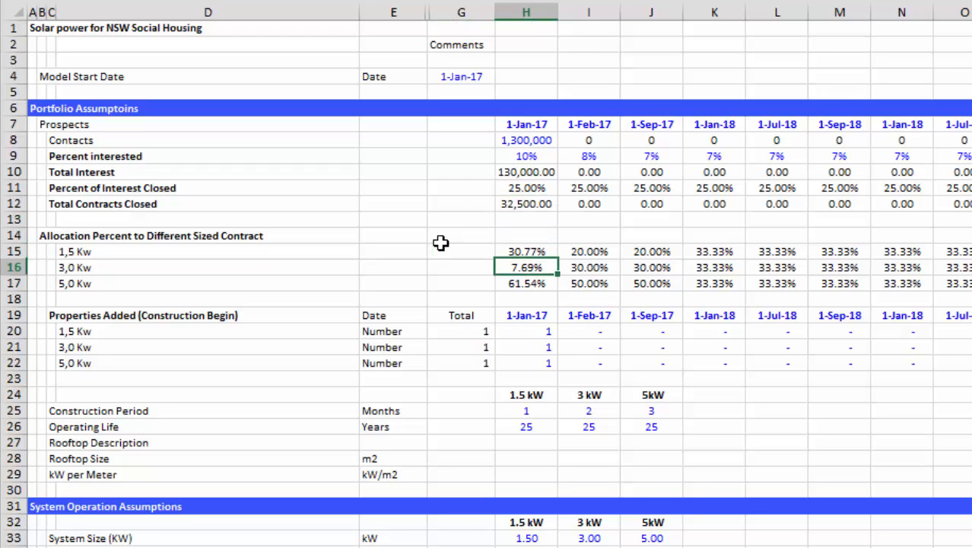
{"action": "key", "text": "Up"}
{"action": "key", "text": "Up"}
{"action": "key", "text": "Left"}
{"action": "key", "text": "Right"}
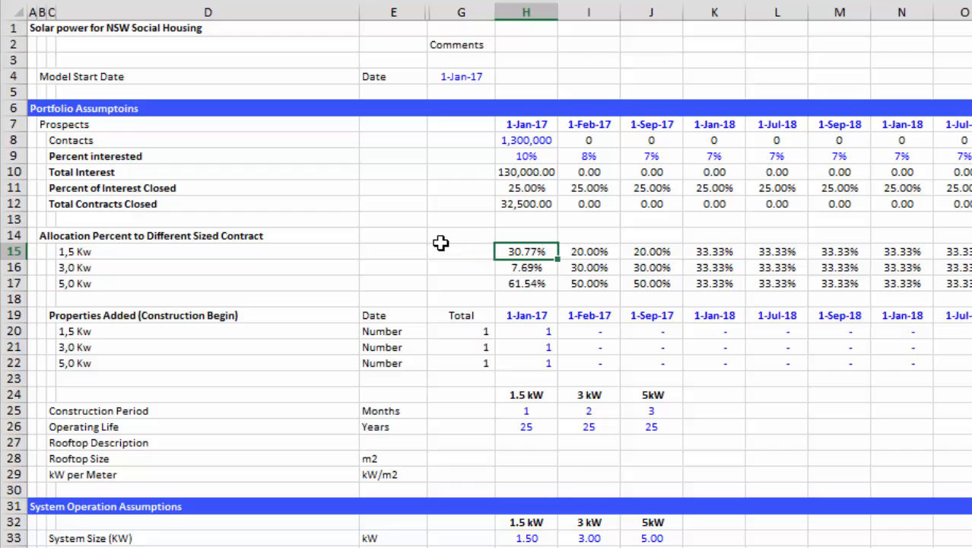
- Copy the Properties Added formulas from I20:I22 into the 1-Jan-17 cells H20:H22
{"action": "key", "text": "Down"}
{"action": "key", "text": "Down"}
{"action": "key", "text": "Down"}
{"action": "key", "text": "Down"}
{"action": "key", "text": "Down"}
{"action": "key", "text": "Right"}
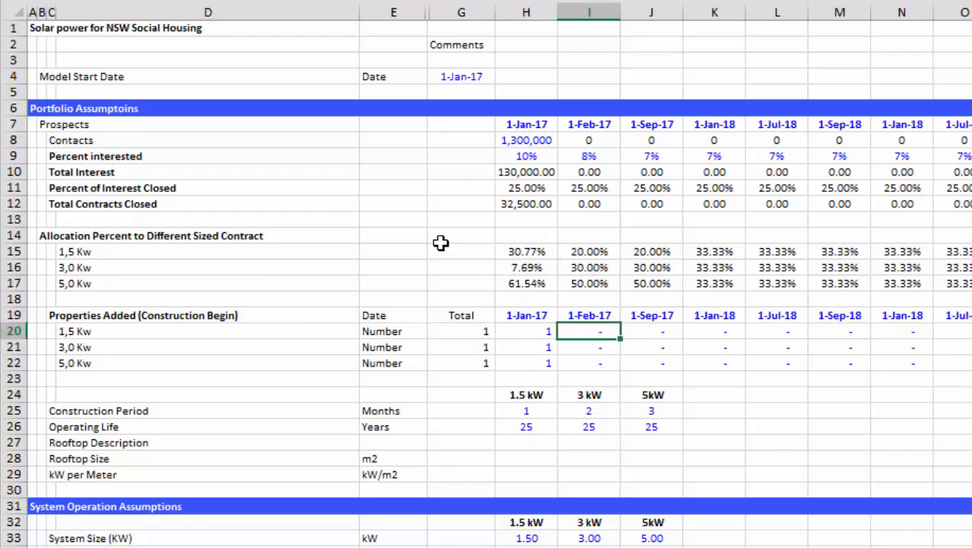
{"action": "key", "text": "shift+Down"}
{"action": "key", "text": "shift+Down"}
{"action": "key", "text": "ctrl+c"}
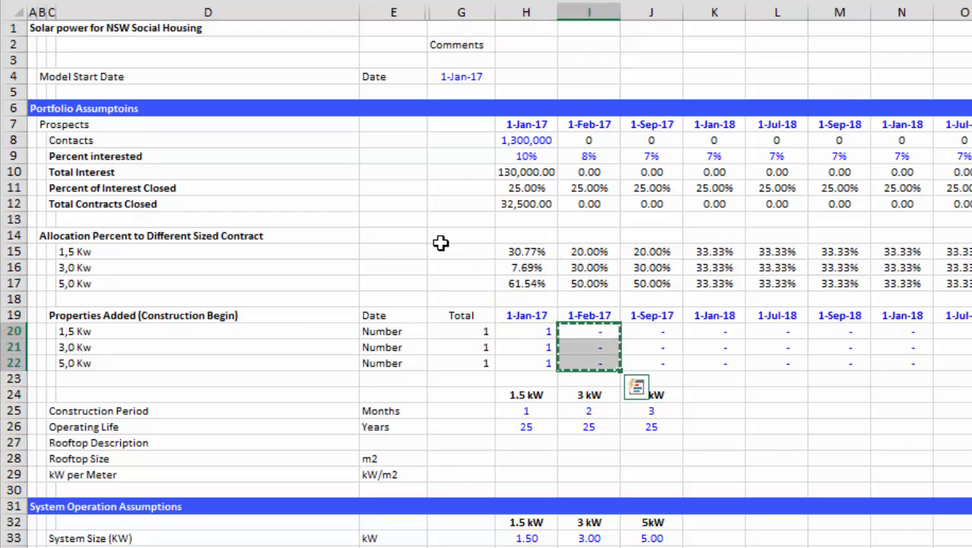
{"action": "key", "text": "Left"}
{"action": "key", "text": "ctrl+v"}
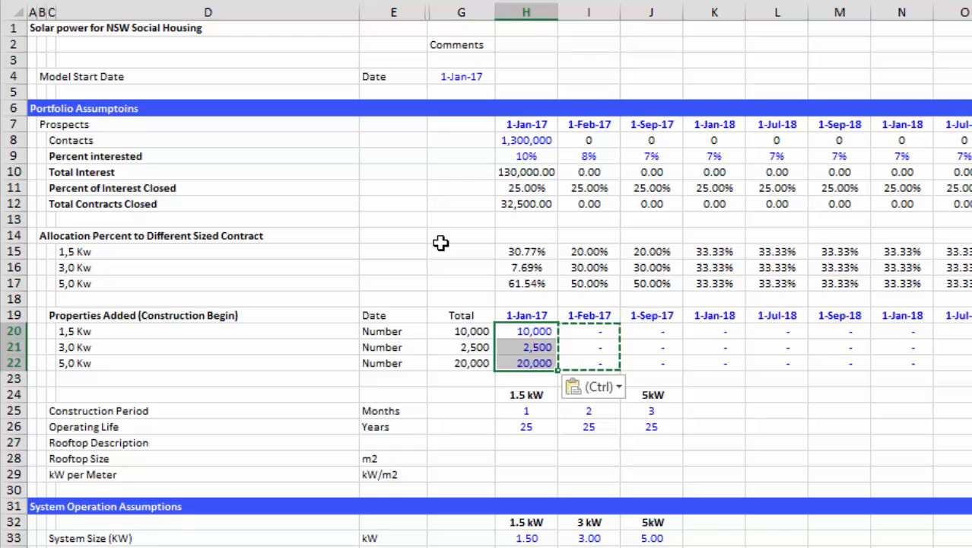
{"action": "key", "text": "Right"}
{"action": "key", "text": "Escape"}
{"action": "key", "text": "Left"}
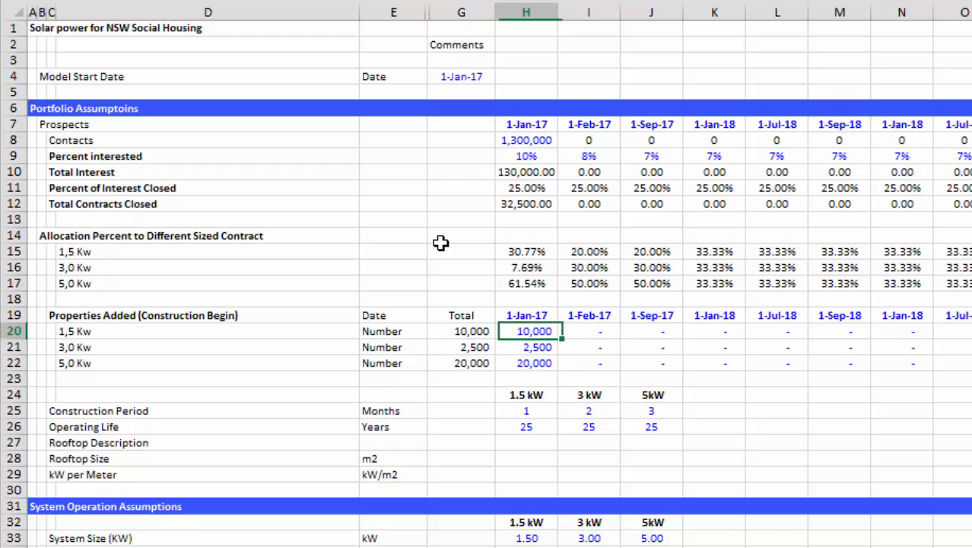
- Examine the Contacts row of the prospects section across the start dates
{"action": "key", "text": "Up"}
{"action": "key", "text": "Up"}
{"action": "key", "text": "Up"}
{"action": "key", "text": "Up"}
{"action": "key", "text": "Up"}
{"action": "key", "text": "Up"}
{"action": "key", "text": "Up"}
{"action": "key", "text": "Up"}
{"action": "key", "text": "Up"}
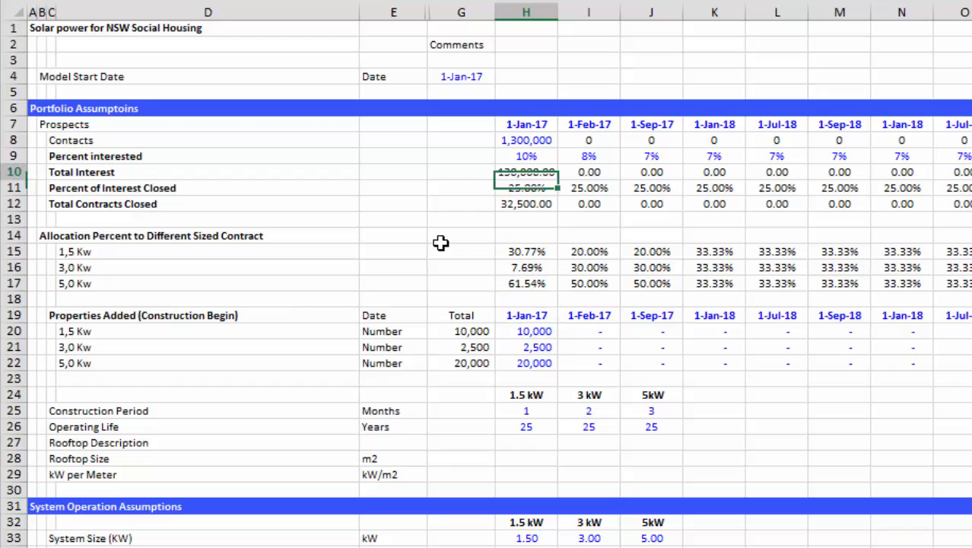
{"action": "key", "text": "Right"}
{"action": "key", "text": "Up"}
{"action": "key", "text": "Up"}
{"action": "key", "text": "Up"}
{"action": "key", "text": "Down"}
{"action": "key", "text": "Up"}
{"action": "key", "text": "Left"}
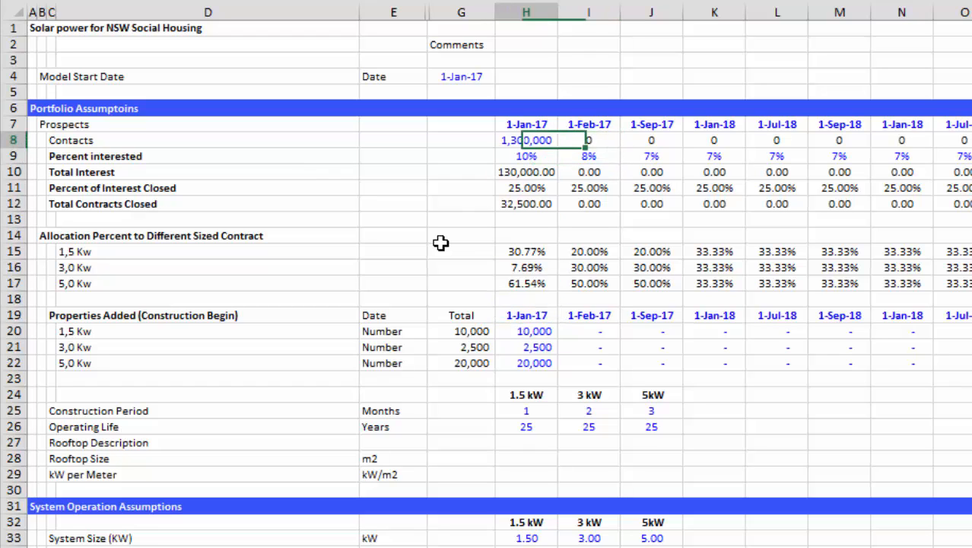
{"action": "key", "text": "Right"}
{"action": "key", "text": "Right"}
{"action": "key", "text": "Right"}
{"action": "key", "text": "Left"}
{"action": "key", "text": "Left"}
{"action": "key", "text": "Left"}
{"action": "key", "text": "Left"}
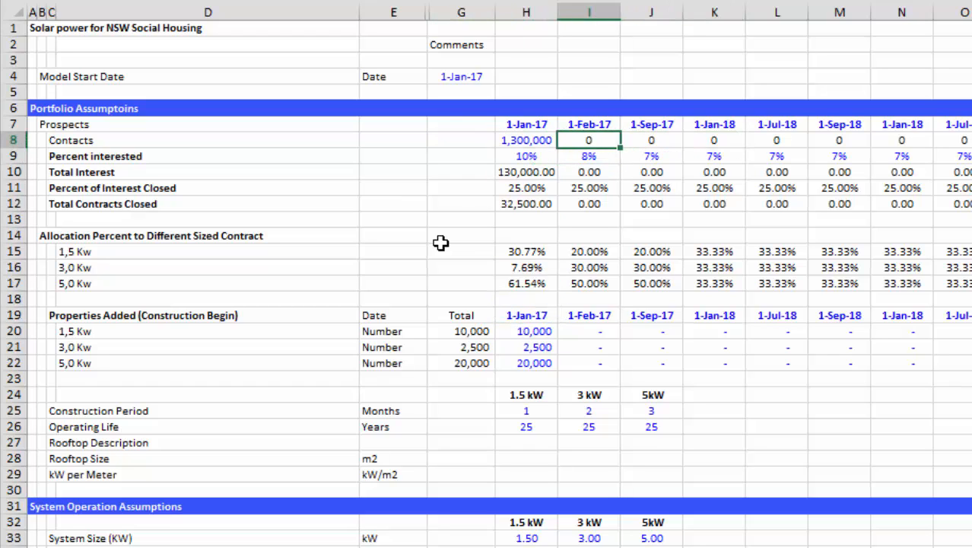
{"action": "key", "text": "Right"}
{"action": "key", "text": "Right"}
{"action": "key", "text": "Right"}
{"action": "key", "text": "Right"}
{"action": "key", "text": "Right"}
{"action": "key", "text": "Right"}
{"action": "key", "text": "Right"}
{"action": "key", "text": "Right"}
{"action": "key", "text": "Left"}
{"action": "key", "text": "Left"}
{"action": "key", "text": "Left"}
{"action": "key", "text": "Left"}
{"action": "key", "text": "Left"}
{"action": "key", "text": "Left"}
{"action": "key", "text": "Left"}
{"action": "key", "text": "Left"}
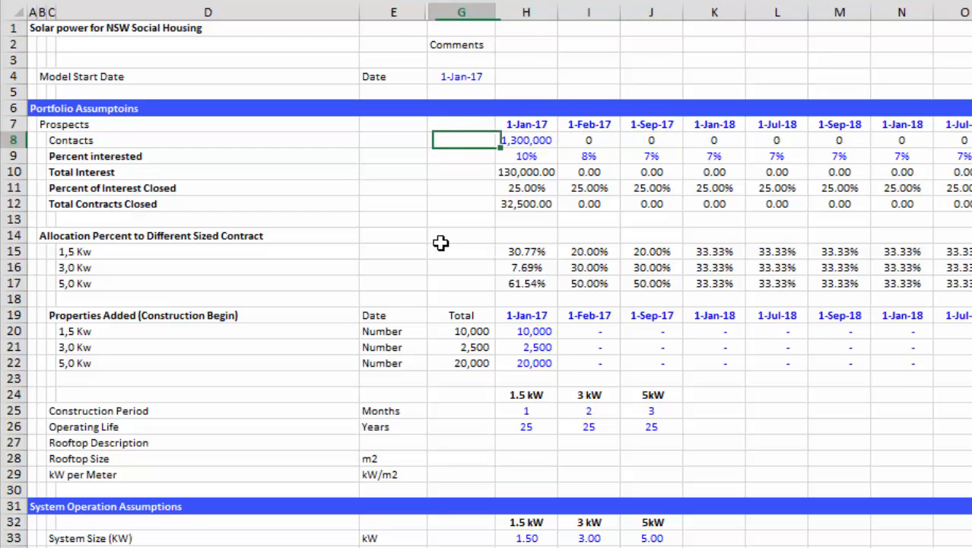
{"action": "key", "text": "Right"}
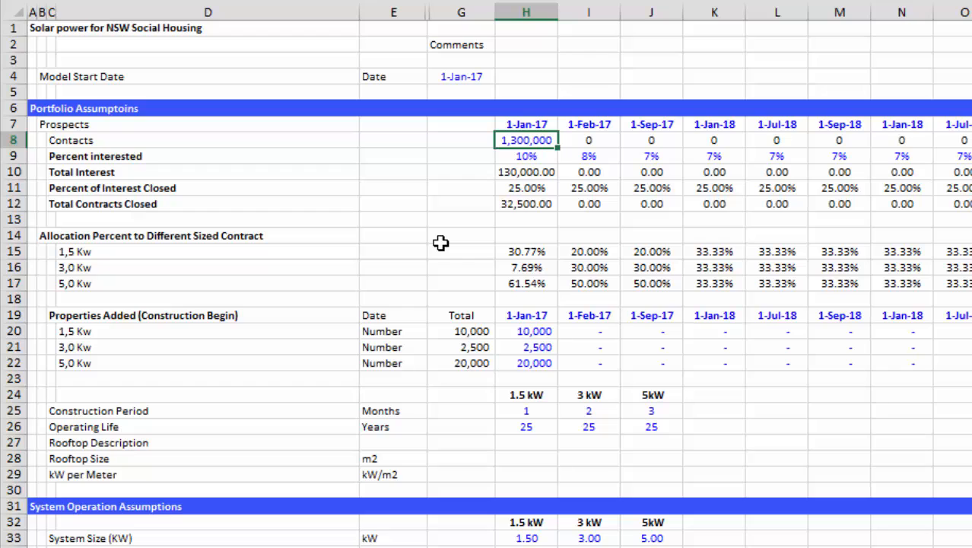
- Set the properties added on 1-Jan-17 to 0 for 3,0 Kw and 5,0 Kw and to 1 for 1,5 Kw
{"action": "key", "text": "Down"}
{"action": "key", "text": "Down"}
{"action": "key", "text": "Down"}
{"action": "key", "text": "Down"}
{"action": "key", "text": "Down"}
{"action": "key", "text": "Down"}
{"action": "key", "text": "Down"}
{"action": "key", "text": "Down"}
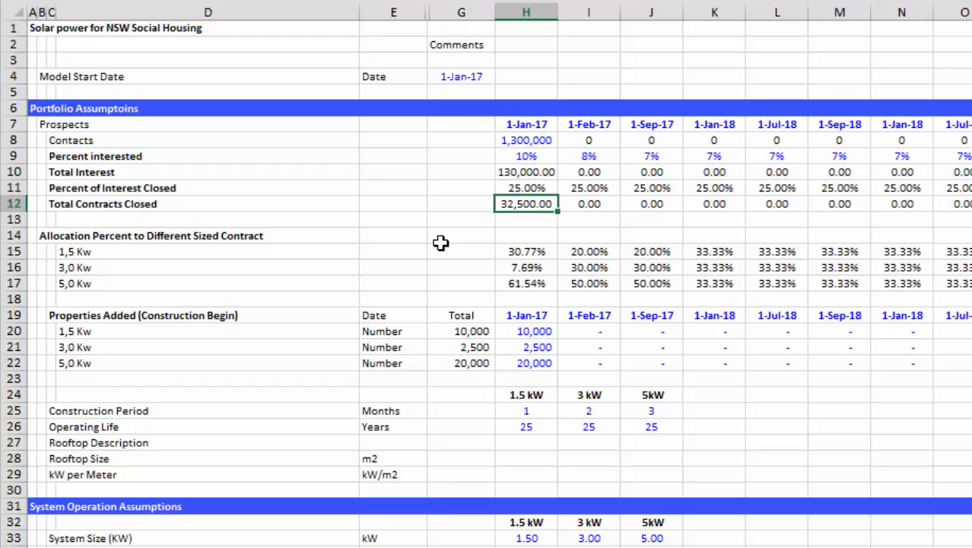
{"action": "key", "text": "Down"}
{"action": "key", "text": "Down"}
{"action": "key", "text": "Down"}
{"action": "key", "text": "Down"}
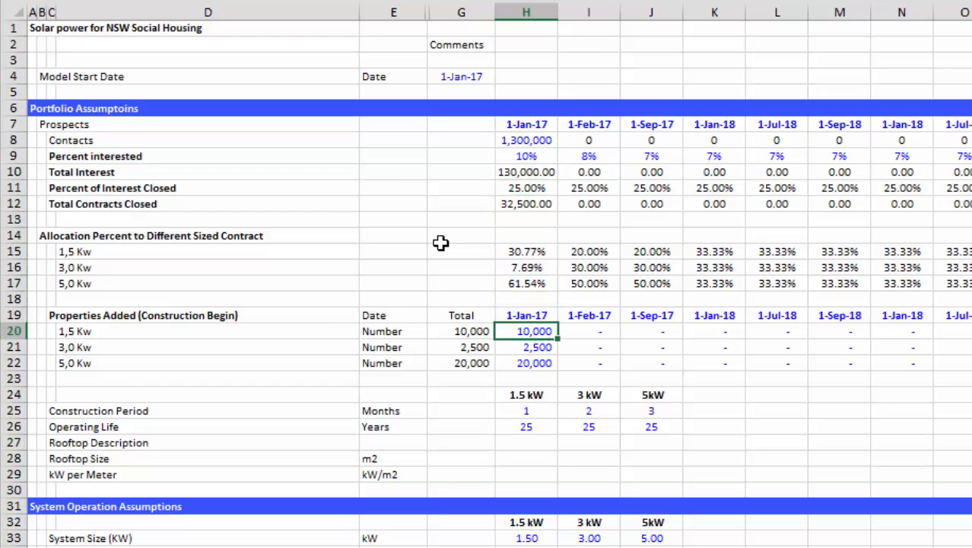
{"action": "key", "text": "Down"}
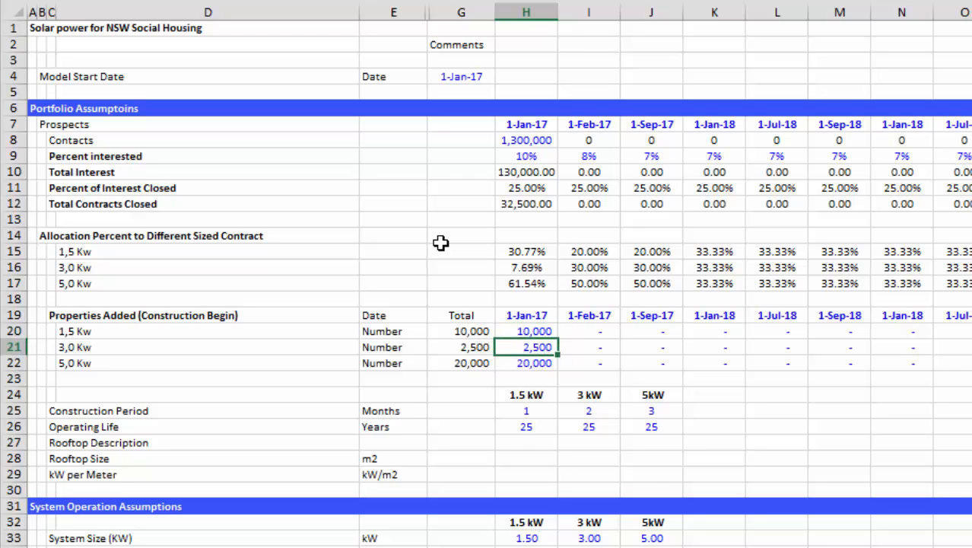
{"action": "type", "text": "0"}
{"action": "key", "text": "Return"}
{"action": "type", "text": "0"}
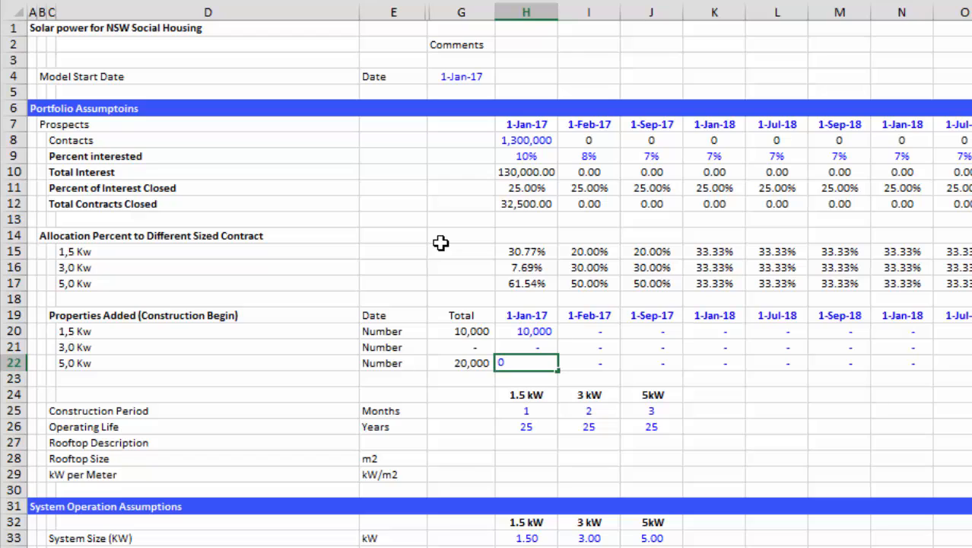
{"action": "key", "text": "Up"}
{"action": "key", "text": "Up"}
{"action": "type", "text": "1"}
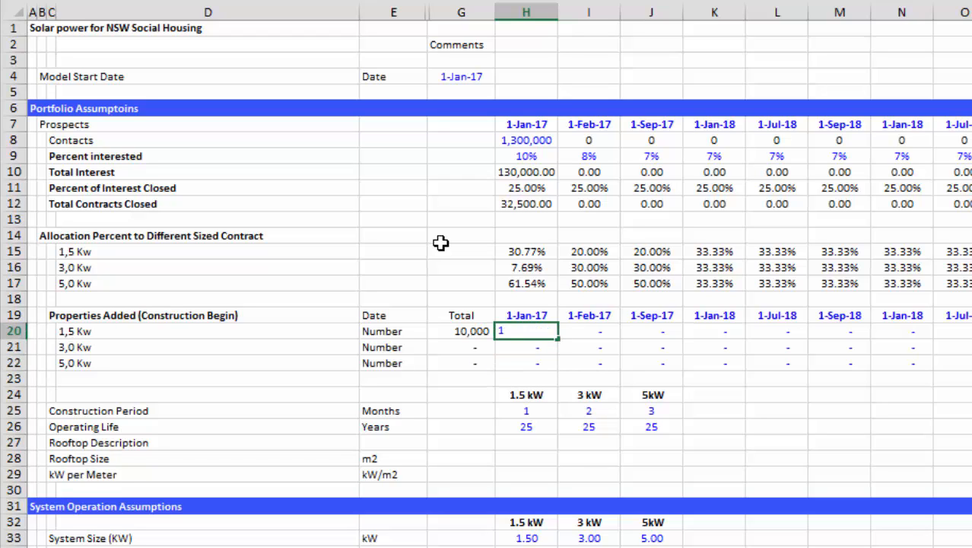
{"action": "key", "text": "Return"}
{"action": "key", "text": "Up"}
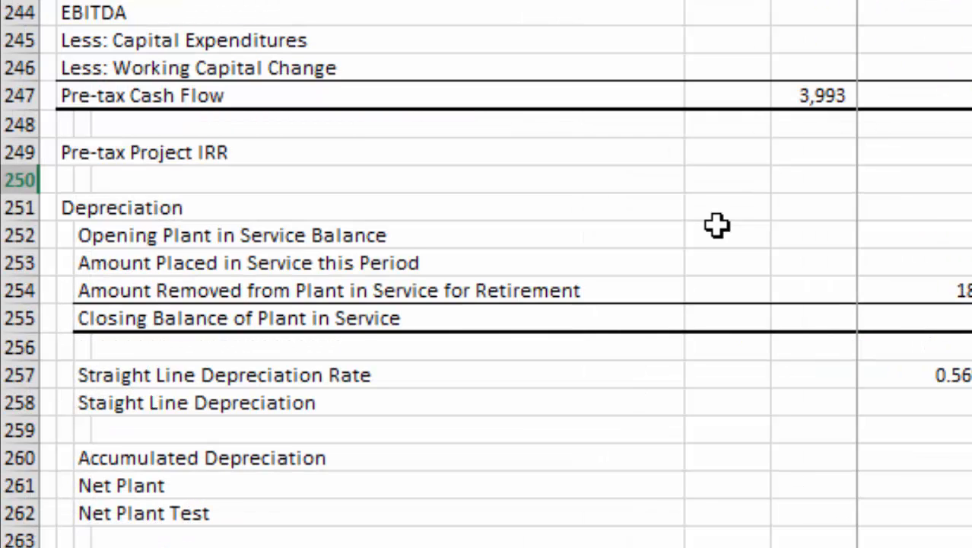
- Examine the working capital, EBITDA, pre-tax cash flow and depreciation rows of the cash flow section
{"action": "key", "text": "Up"}
{"action": "key", "text": "Up"}
{"action": "key", "text": "Up"}
{"action": "key", "text": "Up"}
{"action": "key", "text": "Up"}
{"action": "key", "text": "Up"}
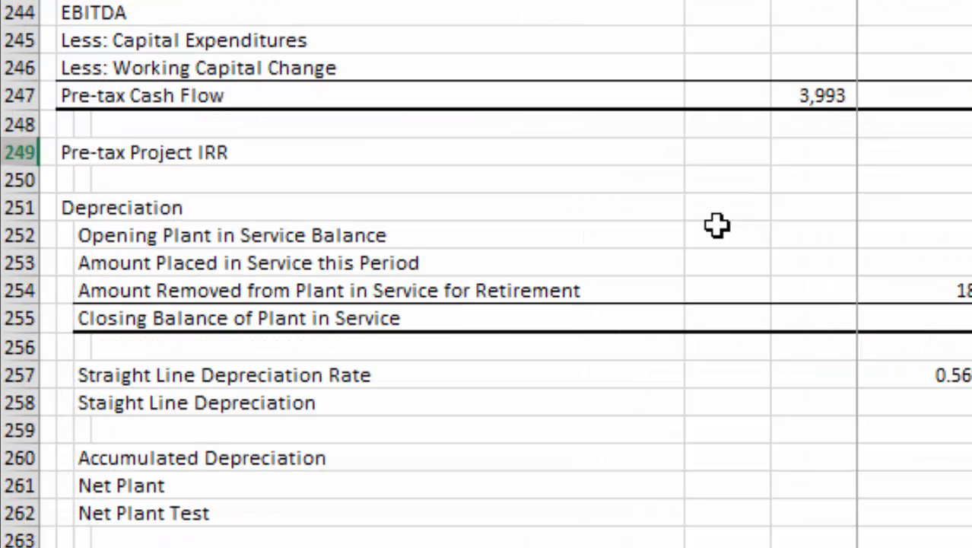
{"action": "key", "text": "Up"}
{"action": "key", "text": "Up"}
{"action": "key", "text": "Up"}
{"action": "key", "text": "Up"}
{"action": "key", "text": "Up"}
{"action": "key", "text": "Up"}
{"action": "key", "text": "Up"}
{"action": "key", "text": "Up"}
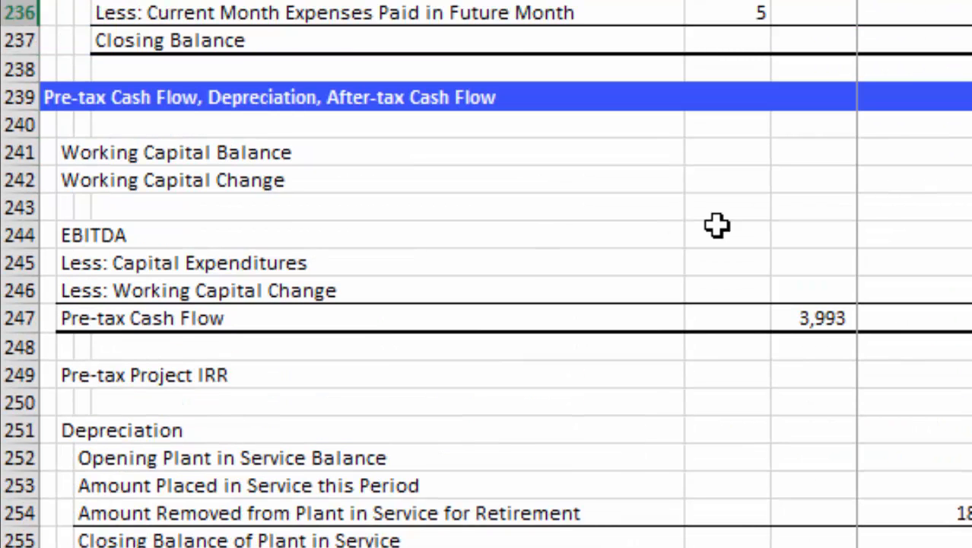
{"action": "key", "text": "Down"}
{"action": "key", "text": "Down"}
{"action": "key", "text": "Down"}
{"action": "key", "text": "Down"}
{"action": "key", "text": "Down"}
{"action": "key", "text": "Down"}
{"action": "key", "text": "Down"}
{"action": "key", "text": "Down"}
{"action": "key", "text": "Down"}
{"action": "key", "text": "Down"}
{"action": "key", "text": "Down"}
{"action": "key", "text": "Down"}
- Examine the Portfolio Tabulation rows for installations begun, operations start, retired and operating in January and February 2017
{"action": "key", "text": "Page_Up"}
{"action": "key", "text": "Page_Up"}
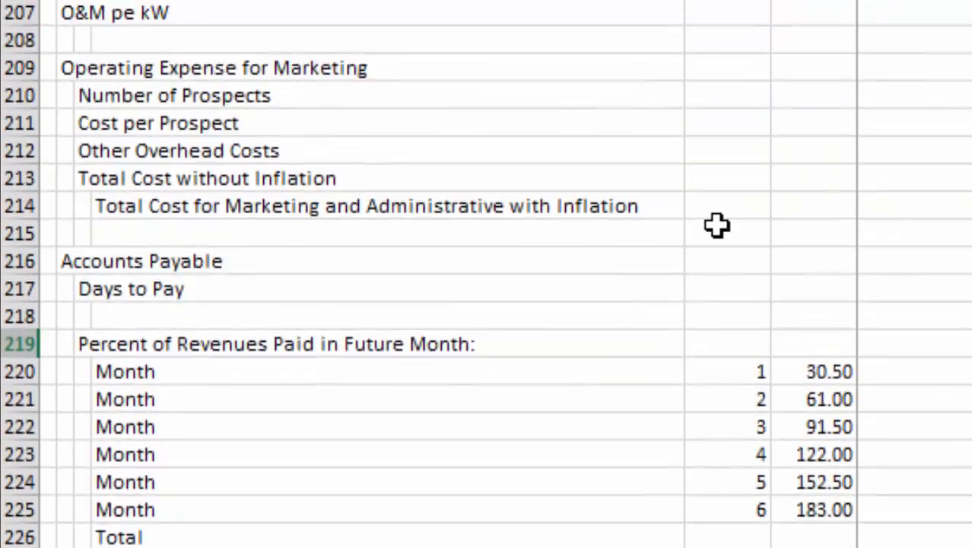
{"action": "key", "text": "Page_Up"}
{"action": "key", "text": "Page_Up"}
{"action": "key", "text": "Page_Up"}
{"action": "key", "text": "Page_Up"}
{"action": "key", "text": "Page_Up"}
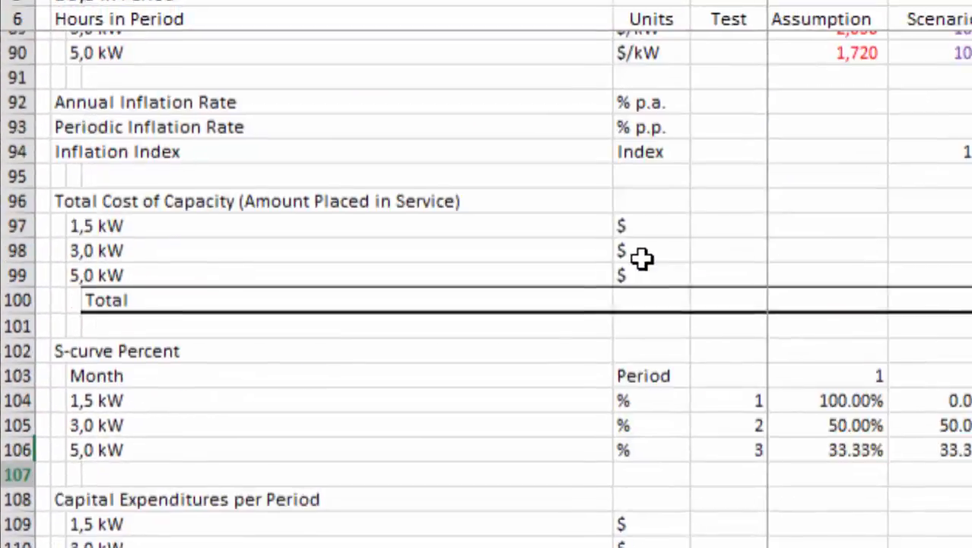
{"action": "key", "text": "Page_Up"}
{"action": "key", "text": "Page_Up"}
{"action": "key", "text": "Page_Up"}
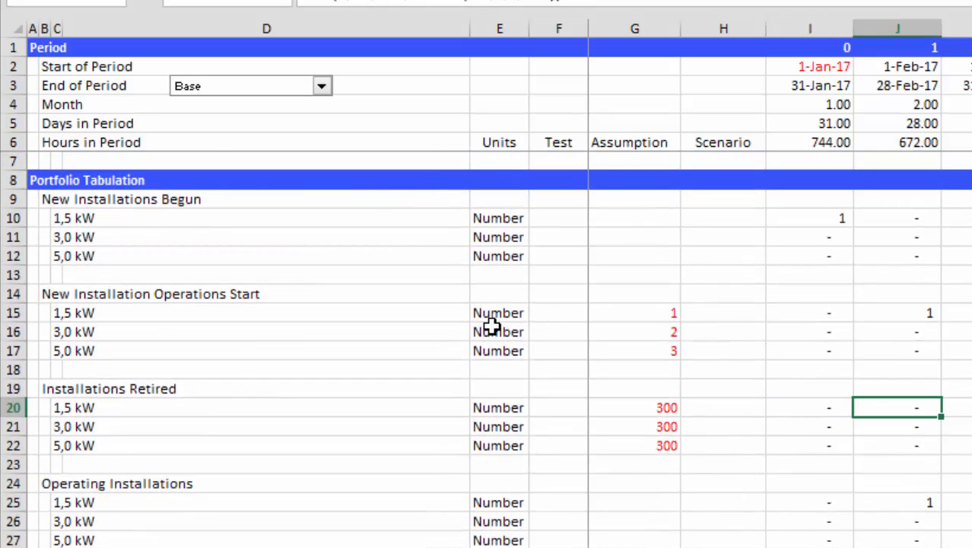
{"action": "key", "text": "Up"}
{"action": "key", "text": "Up"}
{"action": "key", "text": "Up"}
{"action": "key", "text": "Up"}
{"action": "key", "text": "Up"}
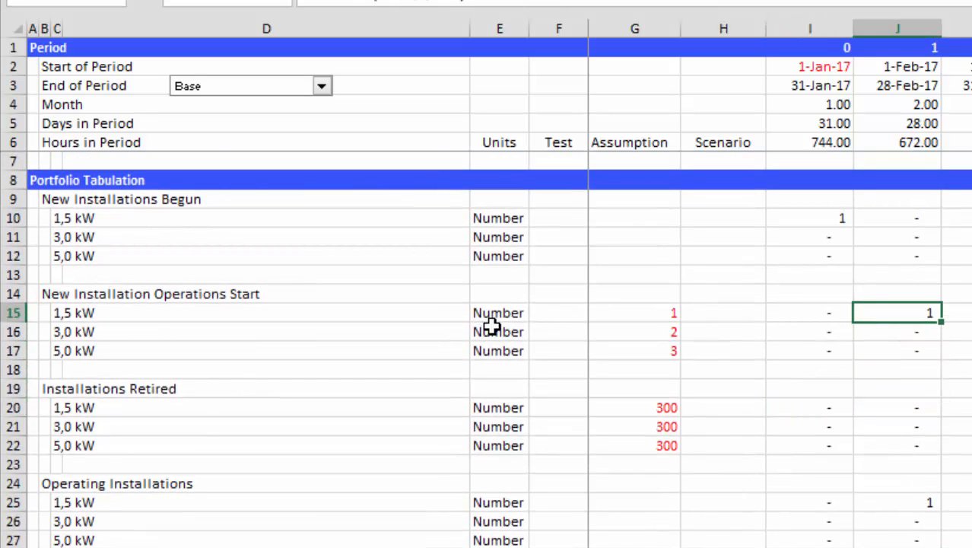
{"action": "key", "text": "Down"}
{"action": "key", "text": "Down"}
{"action": "key", "text": "Down"}
{"action": "key", "text": "Down"}
{"action": "key", "text": "Down"}
{"action": "key", "text": "Down"}
{"action": "key", "text": "Down"}
{"action": "key", "text": "Down"}
{"action": "key", "text": "Down"}
{"action": "key", "text": "Down"}
{"action": "key", "text": "Down"}
{"action": "key", "text": "Down"}
{"action": "key", "text": "Down"}
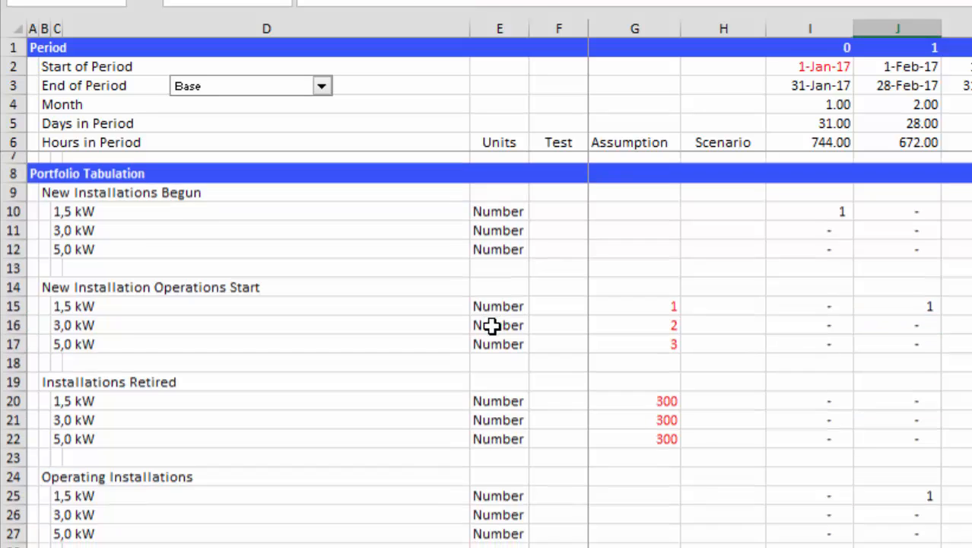
{"action": "key", "text": "Down"}
{"action": "key", "text": "Down"}
{"action": "key", "text": "Down"}
{"action": "key", "text": "Down"}
{"action": "key", "text": "Down"}
{"action": "key", "text": "Down"}
{"action": "key", "text": "Down"}
{"action": "key", "text": "Down"}
{"action": "key", "text": "Down"}
{"action": "key", "text": "Down"}
{"action": "key", "text": "Down"}
{"action": "key", "text": "Up"}
{"action": "key", "text": "Up"}
{"action": "key", "text": "Up"}
{"action": "key", "text": "Up"}
{"action": "key", "text": "Up"}
{"action": "key", "text": "Up"}
{"action": "key", "text": "Up"}
{"action": "key", "text": "Up"}
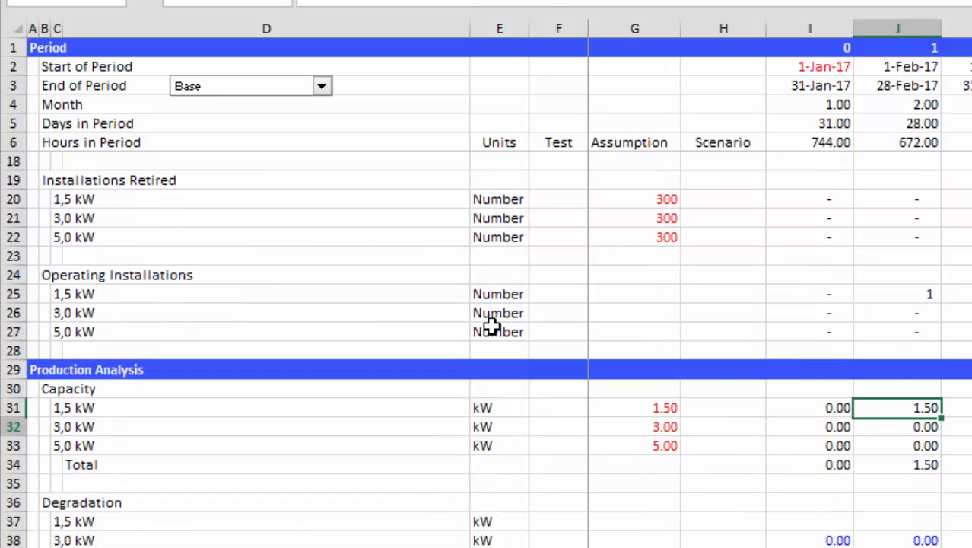
- Examine the Production Analysis rows for capacity, degradation, annual yield, monthly yield factors and monthly production after degradation
{"action": "key", "text": "Down"}
{"action": "key", "text": "Down"}
{"action": "key", "text": "Down"}
{"action": "key", "text": "Down"}
{"action": "key", "text": "Down"}
{"action": "key", "text": "Down"}
{"action": "key", "text": "Down"}
{"action": "key", "text": "Down"}
{"action": "key", "text": "Down"}
{"action": "key", "text": "Down"}
{"action": "key", "text": "Down"}
{"action": "key", "text": "Down"}
{"action": "key", "text": "Down"}
{"action": "key", "text": "Down"}
{"action": "key", "text": "Down"}
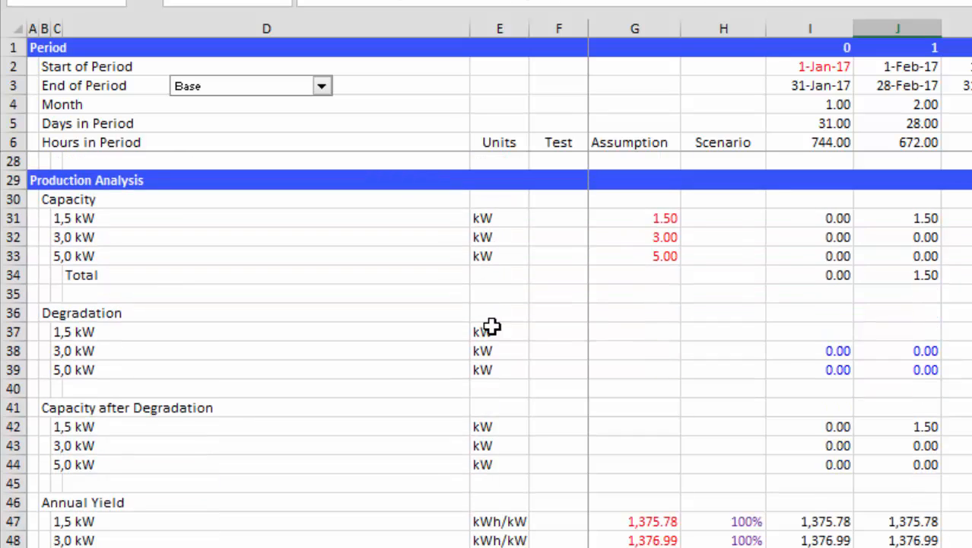
{"action": "key", "text": "Down"}
{"action": "key", "text": "Down"}
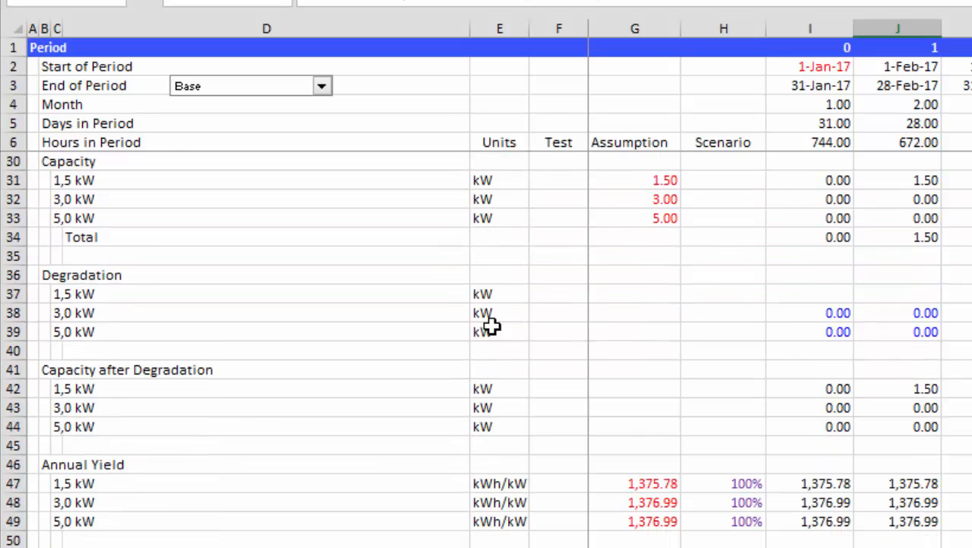
{"action": "key", "text": "Down"}
{"action": "key", "text": "Down"}
{"action": "key", "text": "Down"}
{"action": "key", "text": "Down"}
{"action": "key", "text": "Down"}
{"action": "key", "text": "Down"}
{"action": "key", "text": "Down"}
{"action": "key", "text": "Down"}
{"action": "key", "text": "Down"}
{"action": "key", "text": "Down"}
{"action": "key", "text": "Down"}
{"action": "key", "text": "Down"}
{"action": "key", "text": "Down"}
{"action": "key", "text": "Down"}
{"action": "key", "text": "Down"}
{"action": "key", "text": "Down"}
{"action": "key", "text": "Down"}
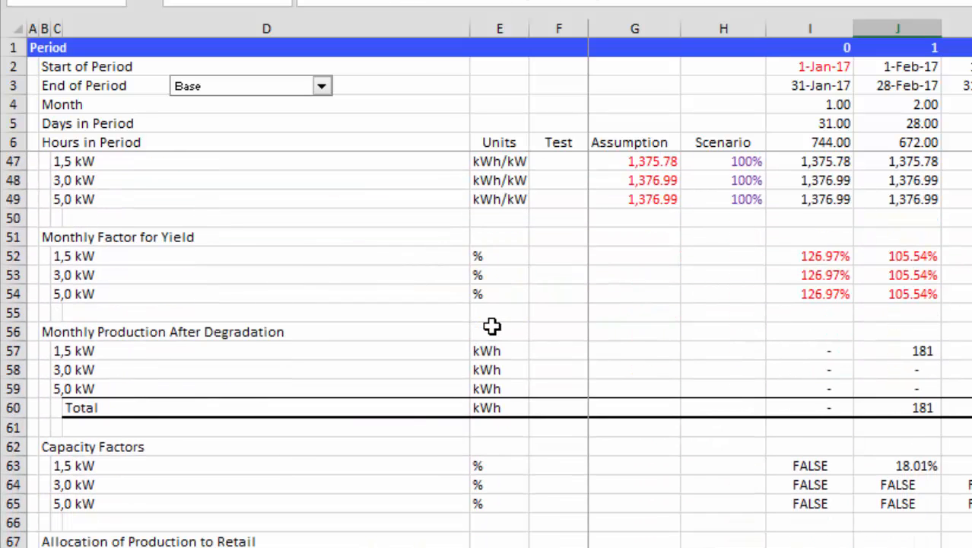
- Examine the Capital Expenditure rows for capacity at beginning of operation, cost per kW and inflation
{"action": "key", "text": "Down"}
{"action": "key", "text": "Down"}
{"action": "key", "text": "Down"}
{"action": "key", "text": "Down"}
{"action": "key", "text": "Down"}
{"action": "key", "text": "Down"}
{"action": "key", "text": "Down"}
{"action": "key", "text": "Down"}
{"action": "key", "text": "Down"}
{"action": "key", "text": "Down"}
{"action": "key", "text": "Down"}
{"action": "key", "text": "Down"}
{"action": "key", "text": "Down"}
{"action": "key", "text": "Down"}
{"action": "key", "text": "Down"}
{"action": "key", "text": "Down"}
{"action": "key", "text": "Down"}
{"action": "key", "text": "Down"}
{"action": "key", "text": "Down"}
{"action": "key", "text": "Down"}
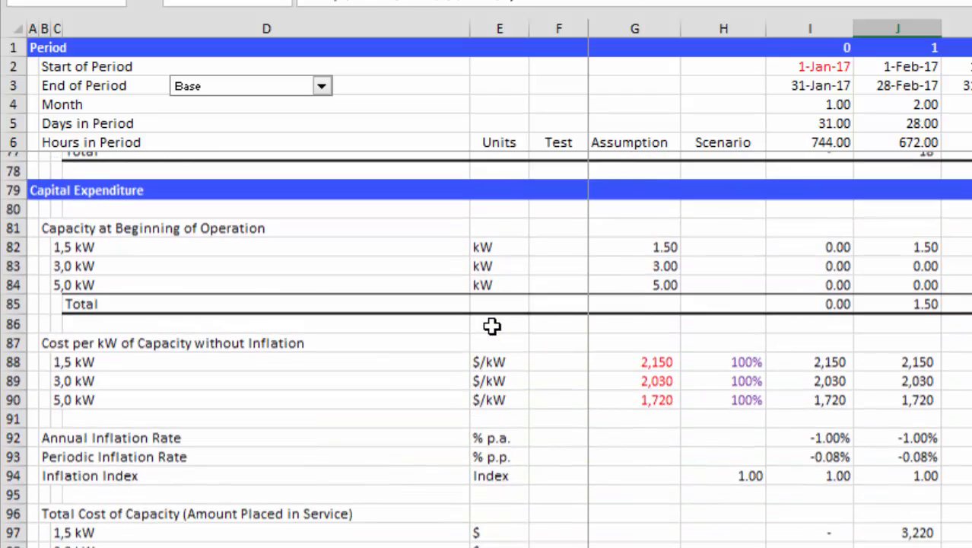
- Examine the total cost of capacity placed in service, the S-curve percentages and the capital expenditures per period
{"action": "key", "text": "Down"}
{"action": "key", "text": "Down"}
{"action": "key", "text": "Down"}
{"action": "key", "text": "Down"}
{"action": "key", "text": "Down"}
{"action": "key", "text": "Down"}
{"action": "key", "text": "Down"}
{"action": "key", "text": "Down"}
{"action": "key", "text": "Down"}
{"action": "key", "text": "Down"}
{"action": "key", "text": "Down"}
{"action": "key", "text": "Down"}
{"action": "key", "text": "Down"}
{"action": "key", "text": "Down"}
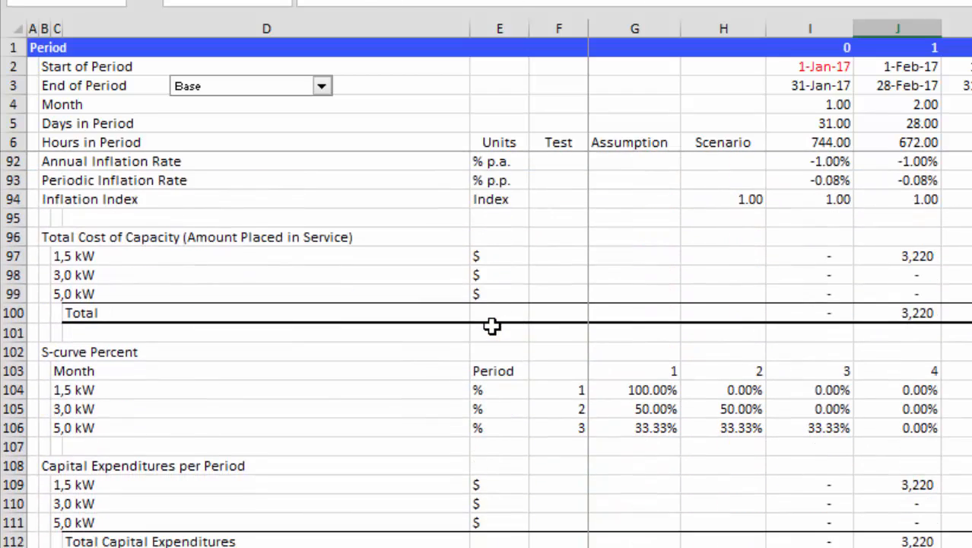
{"action": "key", "text": "Down"}
{"action": "key", "text": "Down"}
{"action": "key", "text": "Down"}
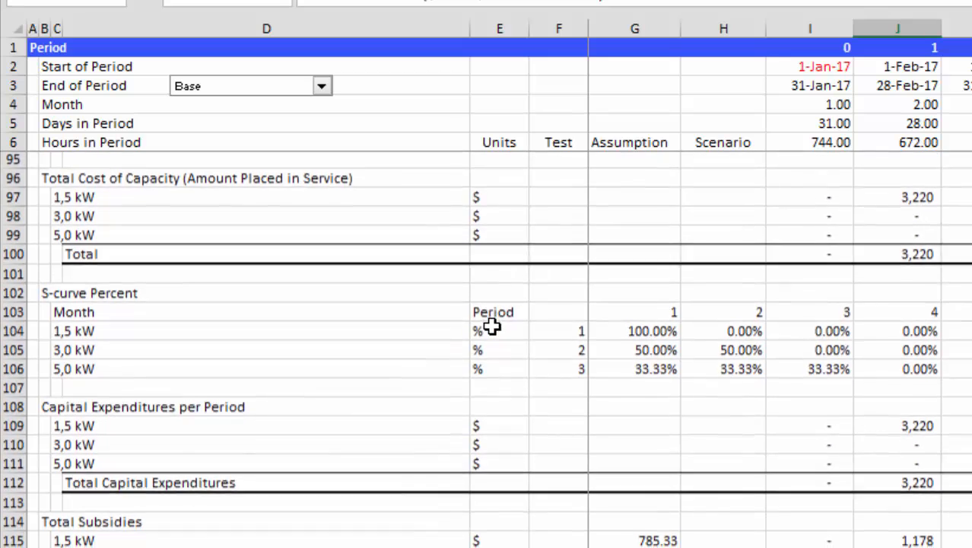
- Examine the total subsidies, subsidies per period, net capital expenditures and net plant in service for February 2017
{"action": "key", "text": "Down"}
{"action": "key", "text": "Down"}
{"action": "key", "text": "Down"}
{"action": "key", "text": "Down"}
{"action": "key", "text": "Down"}
{"action": "key", "text": "Down"}
{"action": "key", "text": "Down"}
{"action": "key", "text": "Down"}
{"action": "key", "text": "Down"}
{"action": "key", "text": "Down"}
{"action": "key", "text": "Down"}
{"action": "key", "text": "Down"}
{"action": "key", "text": "Down"}
{"action": "key", "text": "Down"}
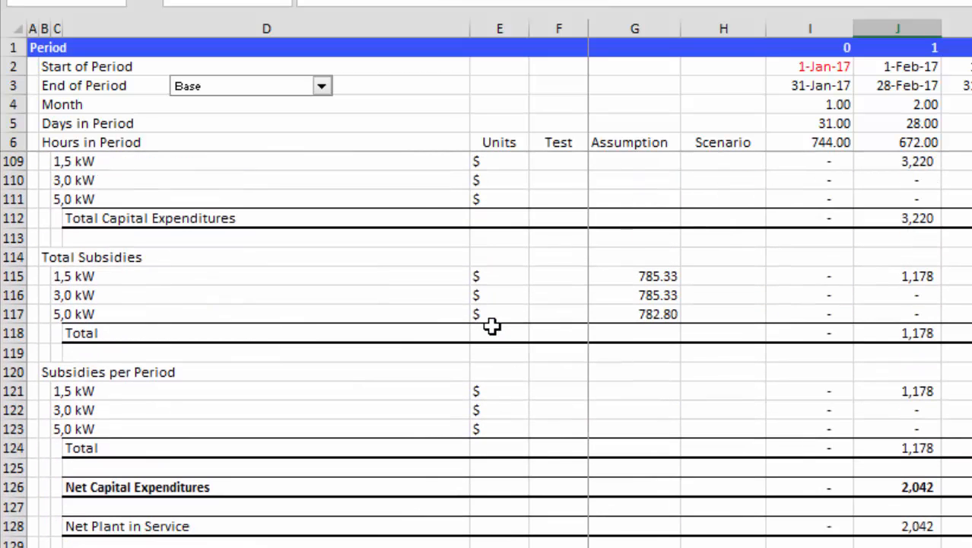
- Examine the Revenues rows for retail price, incentive discount, inflation and off-system sales price for February 2017
{"action": "key", "text": "Down"}
{"action": "key", "text": "Down"}
{"action": "key", "text": "Down"}
{"action": "key", "text": "Down"}
{"action": "key", "text": "Down"}
{"action": "key", "text": "Down"}
{"action": "key", "text": "Down"}
{"action": "key", "text": "Down"}
{"action": "key", "text": "Down"}
{"action": "key", "text": "Down"}
{"action": "key", "text": "Down"}
{"action": "key", "text": "Down"}
{"action": "key", "text": "Down"}
{"action": "key", "text": "Down"}
{"action": "key", "text": "Down"}
{"action": "key", "text": "Down"}
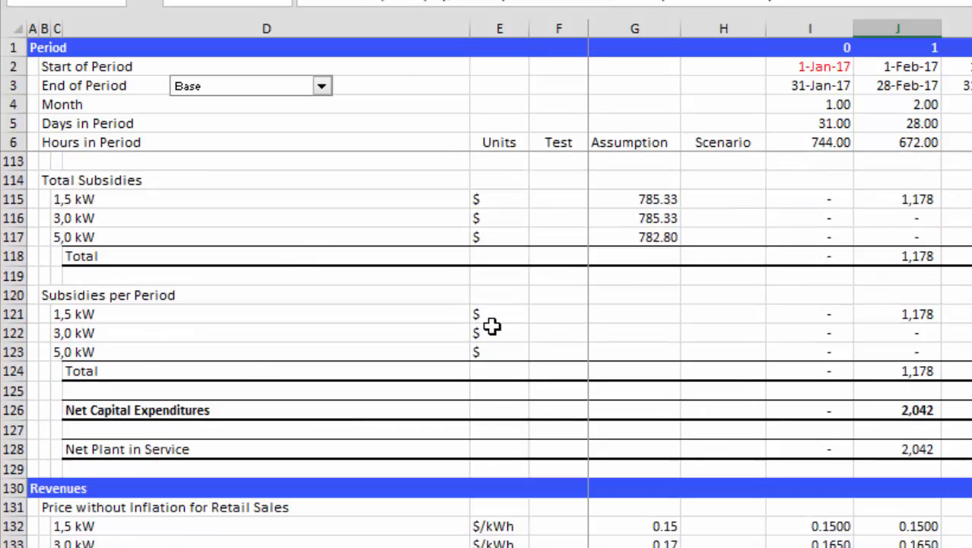
{"action": "key", "text": "Down"}
{"action": "key", "text": "Down"}
{"action": "key", "text": "Down"}
{"action": "key", "text": "Down"}
{"action": "key", "text": "Down"}
{"action": "key", "text": "Down"}
{"action": "key", "text": "Down"}
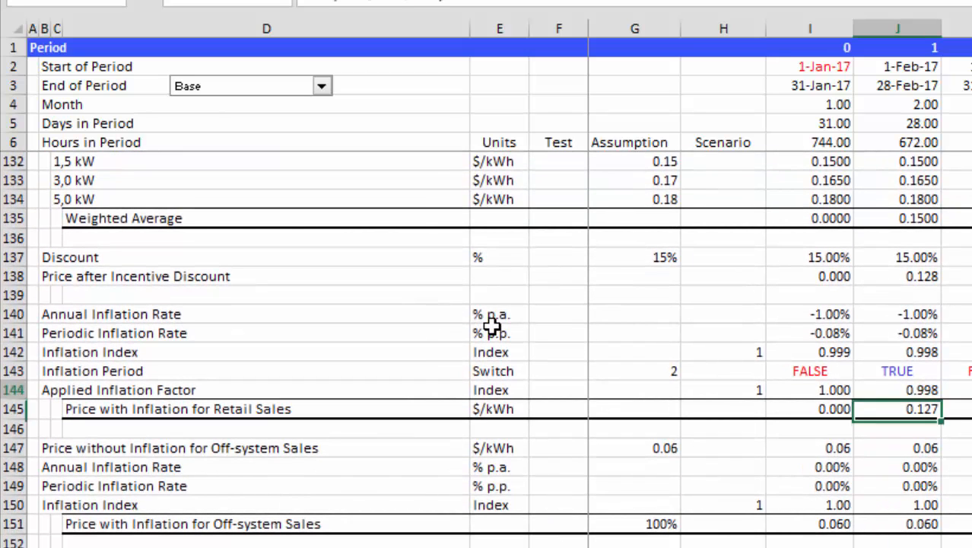
{"action": "key", "text": "Down"}
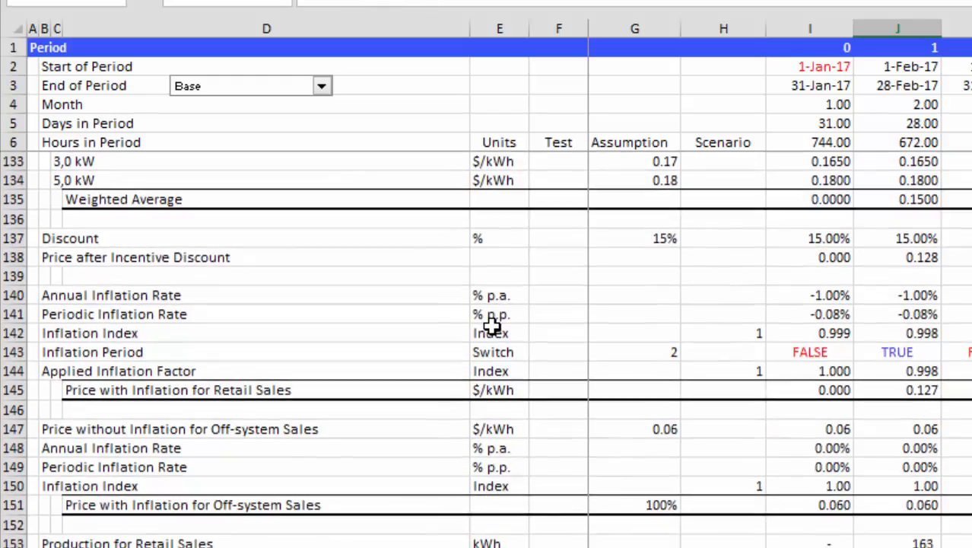
- Examine the production and revenues for retail and off-system sales, the bad debt percentages and the net revenues recorded
{"action": "key", "text": "Down"}
{"action": "key", "text": "Down"}
{"action": "key", "text": "Down"}
{"action": "key", "text": "Down"}
{"action": "key", "text": "Down"}
{"action": "key", "text": "Down"}
{"action": "key", "text": "Down"}
{"action": "key", "text": "Down"}
{"action": "key", "text": "Down"}
{"action": "key", "text": "Down"}
{"action": "key", "text": "Down"}
{"action": "key", "text": "Down"}
{"action": "key", "text": "Down"}
{"action": "key", "text": "Down"}
{"action": "key", "text": "Down"}
{"action": "key", "text": "Down"}
{"action": "key", "text": "Down"}
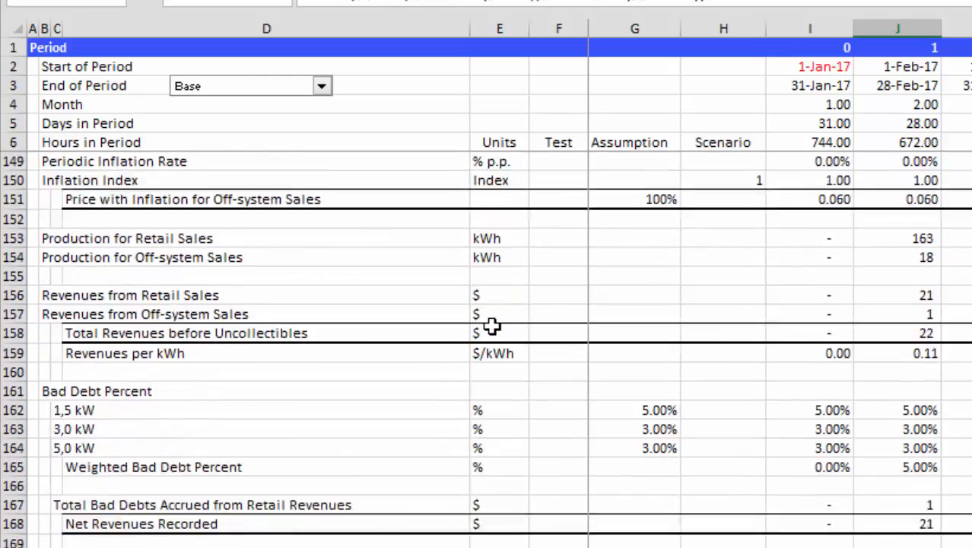
- Examine the monthly collection percentages and the Accounts Receivable rows from opening to closing balance
{"action": "key", "text": "Down"}
{"action": "key", "text": "Down"}
{"action": "key", "text": "Down"}
{"action": "key", "text": "Down"}
{"action": "key", "text": "Down"}
{"action": "key", "text": "Down"}
{"action": "key", "text": "Down"}
{"action": "key", "text": "Down"}
{"action": "key", "text": "Down"}
{"action": "key", "text": "Down"}
{"action": "key", "text": "Down"}
{"action": "key", "text": "Down"}
{"action": "key", "text": "Down"}
{"action": "key", "text": "Down"}
{"action": "key", "text": "Down"}
{"action": "key", "text": "Down"}
{"action": "key", "text": "Down"}
{"action": "key", "text": "Down"}
{"action": "key", "text": "Down"}
{"action": "key", "text": "Down"}
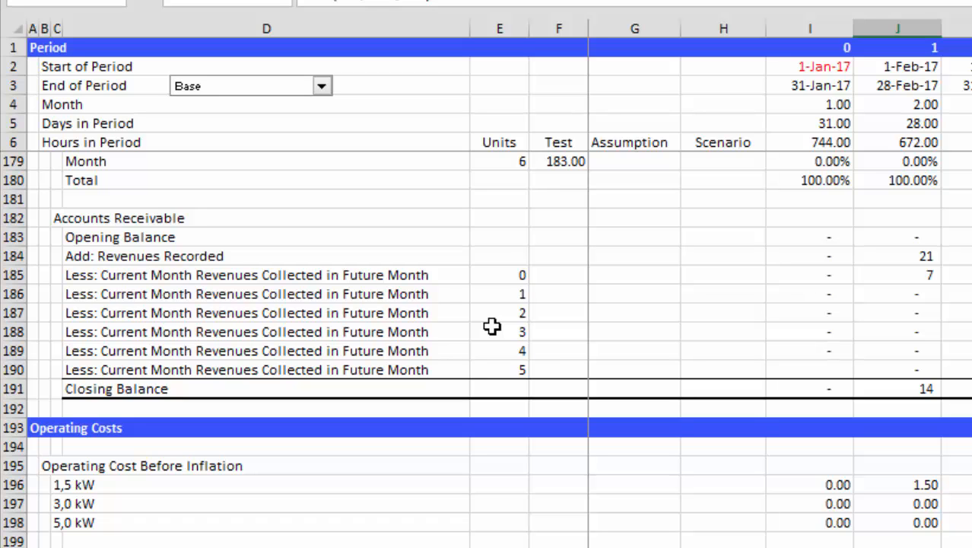
- Examine the Operating Costs rows for inflated O&M cost, marketing expense, days to pay and the accounts payable balance
{"action": "key", "text": "Down"}
{"action": "key", "text": "Down"}
{"action": "key", "text": "Down"}
{"action": "key", "text": "Down"}
{"action": "key", "text": "Down"}
{"action": "key", "text": "Down"}
{"action": "key", "text": "Down"}
{"action": "key", "text": "Down"}
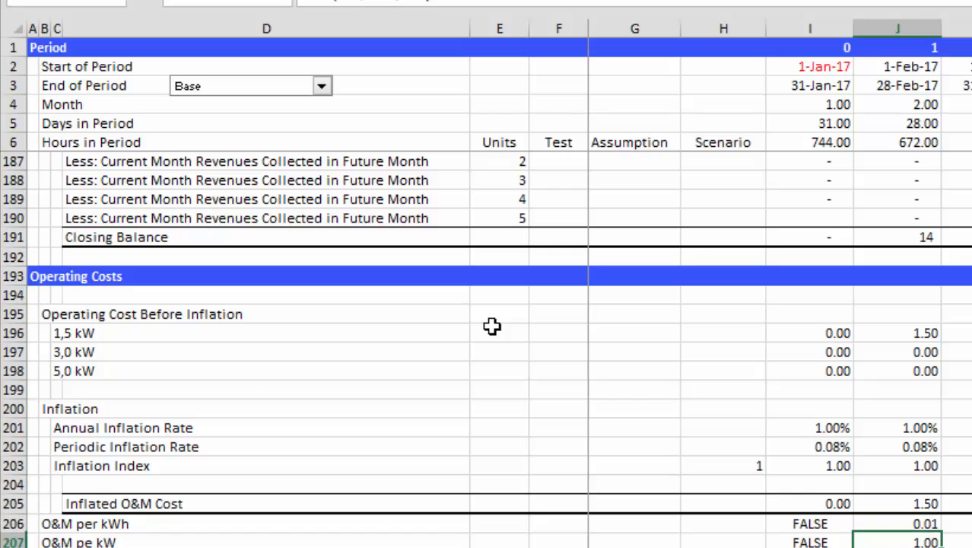
{"action": "key", "text": "Down"}
{"action": "scroll", "coordinate": [492, 326], "scroll_direction": "down", "scroll_amount": 6}
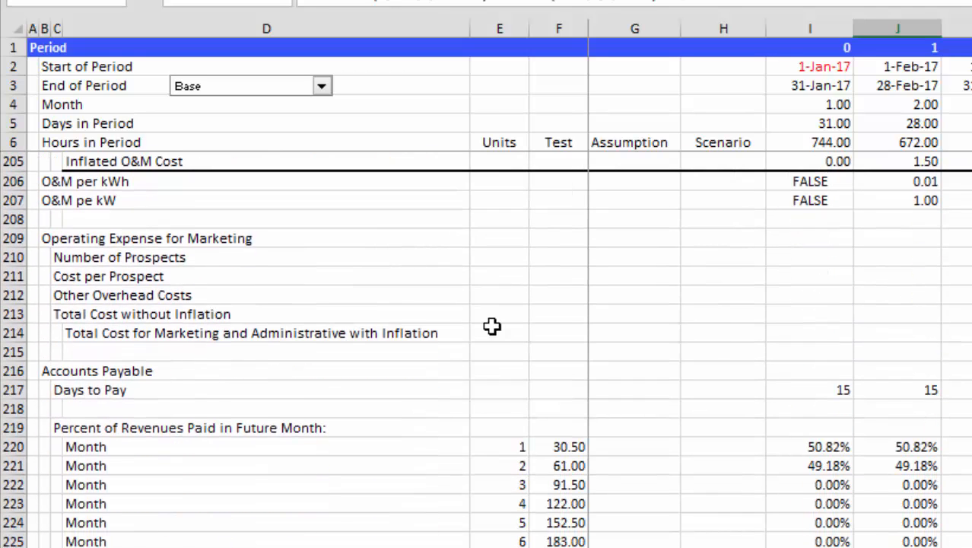
{"action": "scroll", "coordinate": [493, 325], "scroll_direction": "down", "scroll_amount": 4}
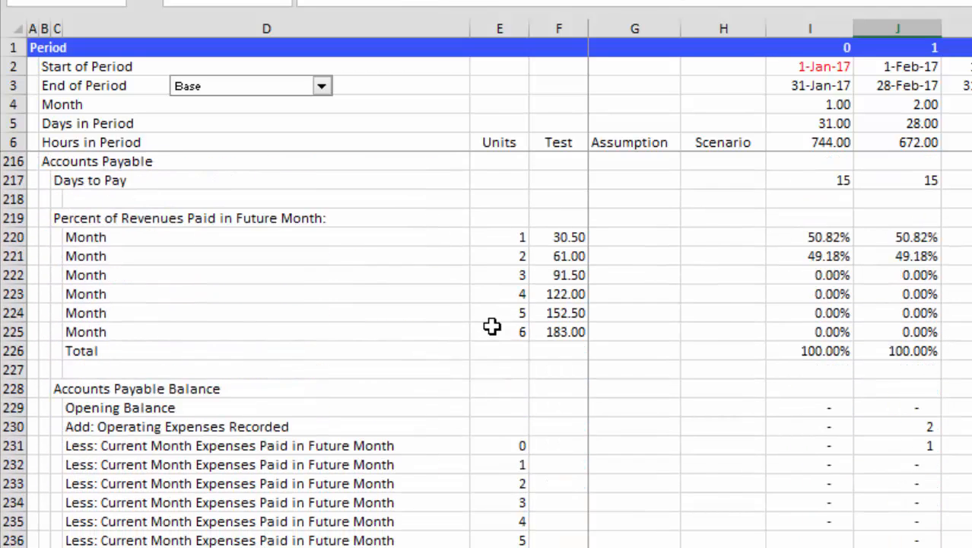
{"action": "scroll", "coordinate": [492, 326], "scroll_direction": "down", "scroll_amount": 6}
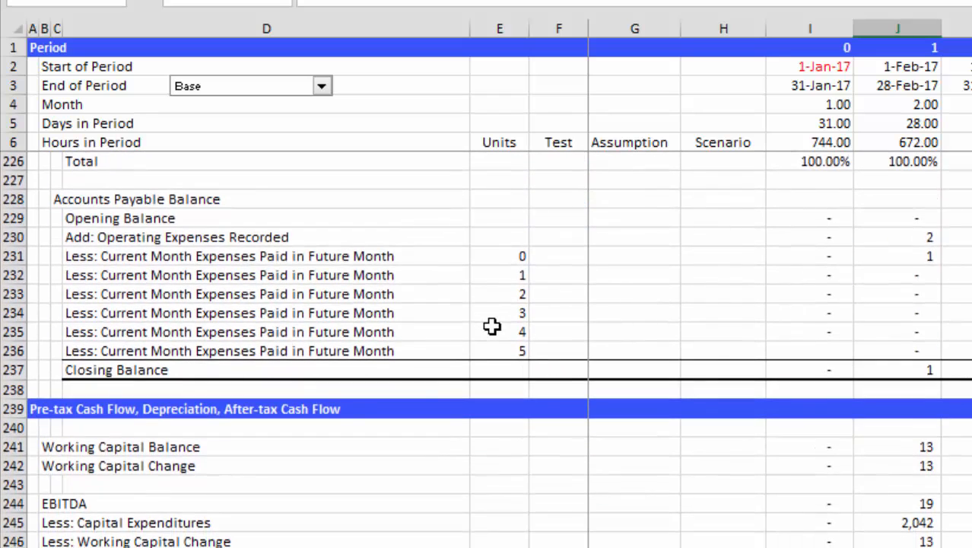
- Calculate the monthly Pre-tax Project IRR in F249 with the IRR function over the pre-tax cash flows I247:MU247
{"action": "key", "text": "Up"}
{"action": "key", "text": "Up"}
{"action": "key", "text": "Up"}
{"action": "key", "text": "Up"}
{"action": "key", "text": "Up"}
{"action": "key", "text": "Up"}
{"action": "key", "text": "Left"}
{"action": "key", "text": "Left"}
{"action": "key", "text": "Left"}
{"action": "key", "text": "Left"}
{"action": "key", "text": "Left"}
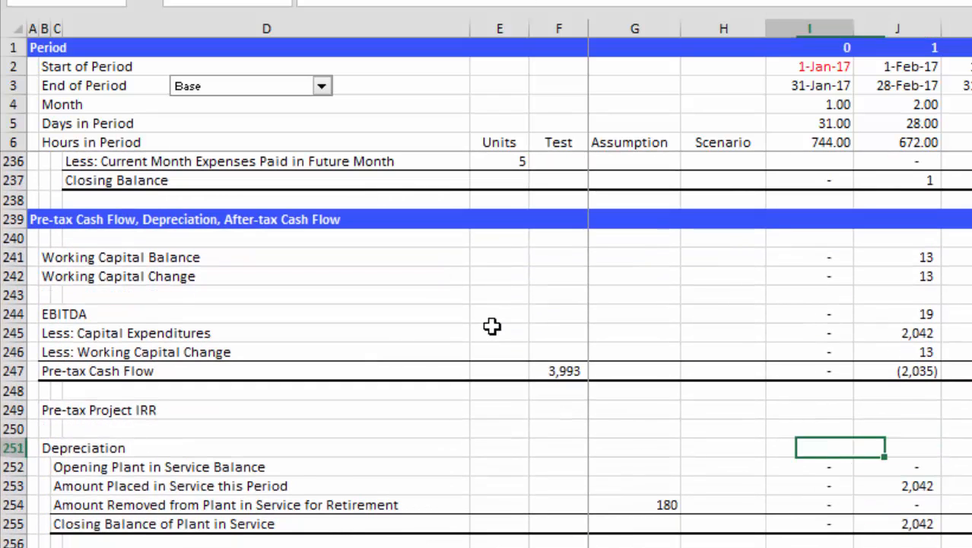
{"action": "key", "text": "Up"}
{"action": "key", "text": "Up"}
{"action": "key", "text": "Right"}
{"action": "key", "text": "Right"}
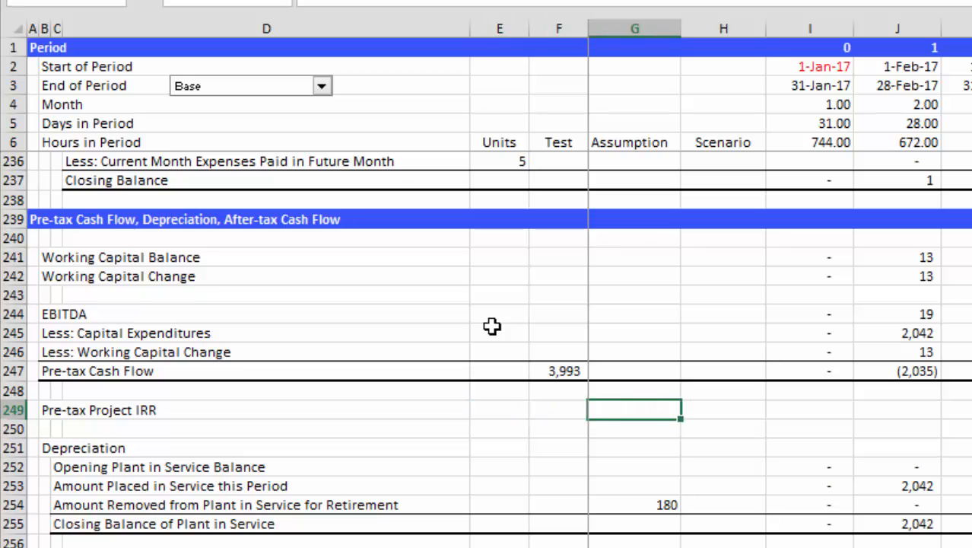
{"action": "key", "text": "Right"}
{"action": "key", "text": "Left"}
{"action": "key", "text": "Left"}
{"action": "key", "text": "Right"}
{"action": "key", "text": "Left"}
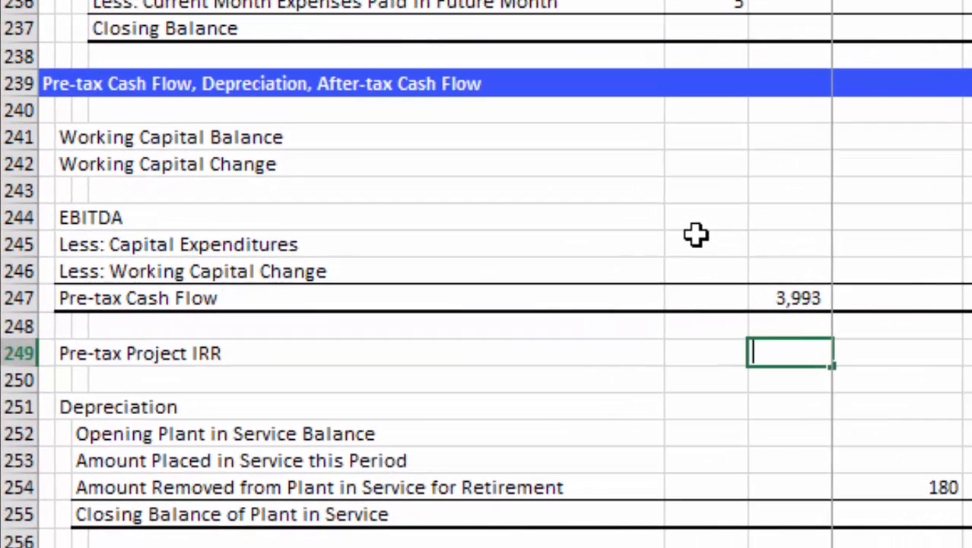
{"action": "type", "text": "=irr("}
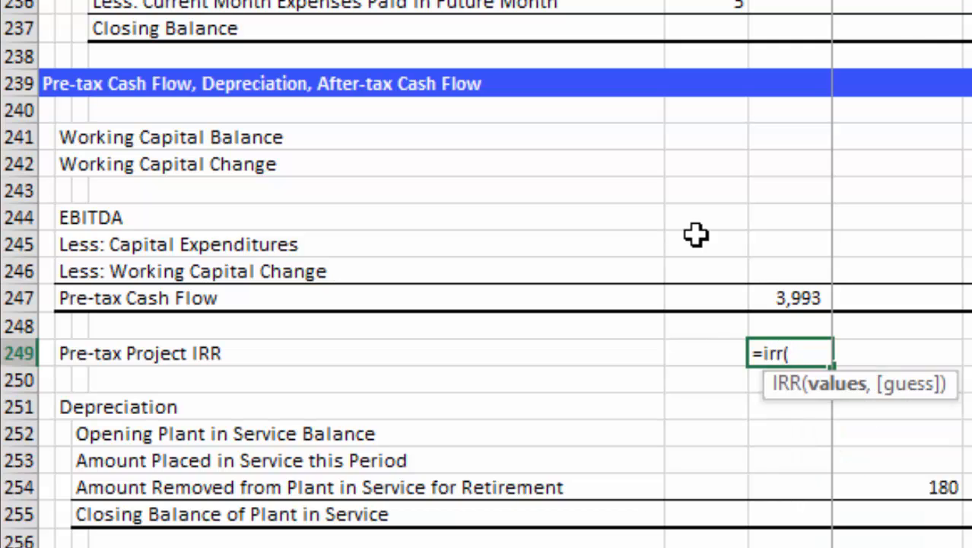
{"action": "key", "text": "Up"}
{"action": "key", "text": "Up"}
{"action": "key", "text": "Right"}
{"action": "key", "text": "ctrl+shift+Right"}
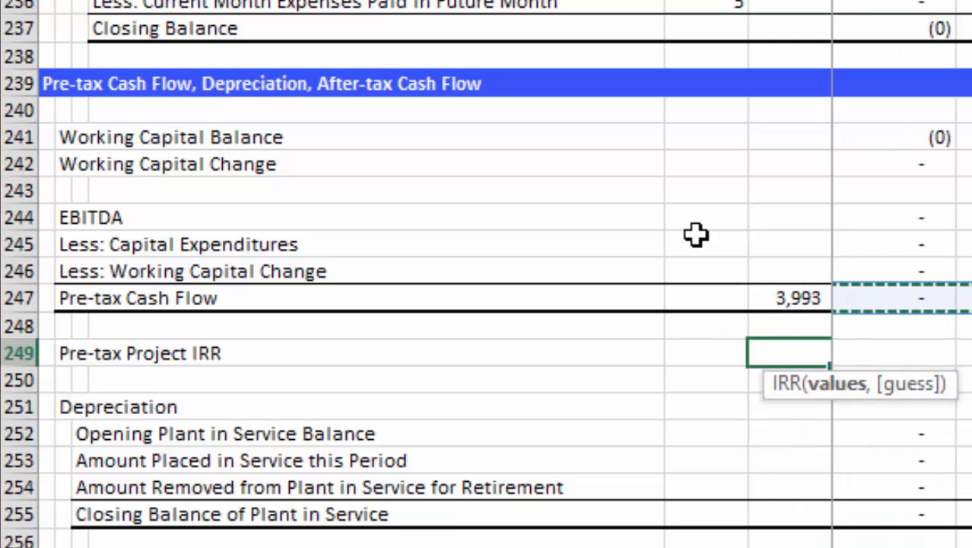
{"action": "key", "text": "Return"}
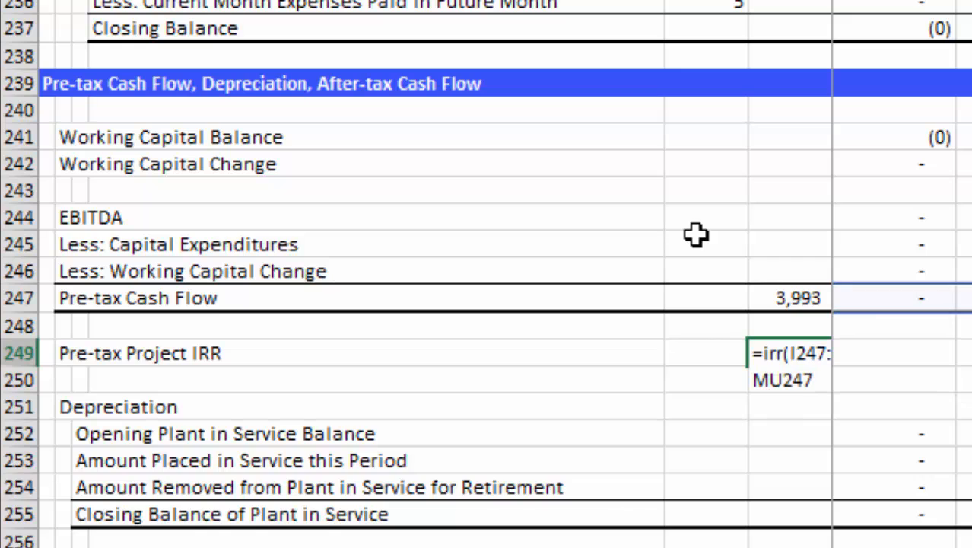
{"action": "key", "text": "Return"}
{"action": "key", "text": "Return"}
- Re-enter the existing IRR formula in F249 to recalculate the monthly Pre-tax Project IRR
{"action": "key", "text": "Up"}
{"action": "key", "text": "Up"}
{"action": "key", "text": "Left"}
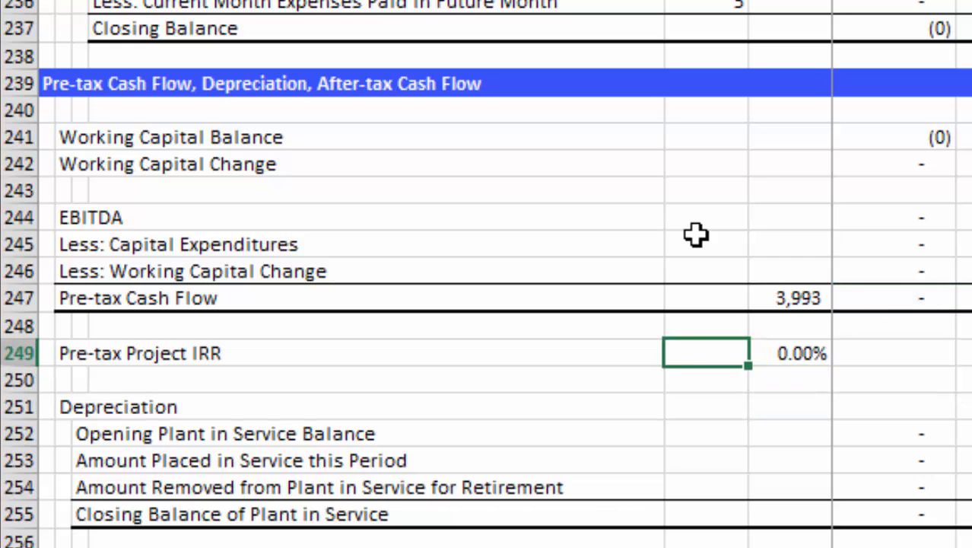
{"action": "key", "text": "Right"}
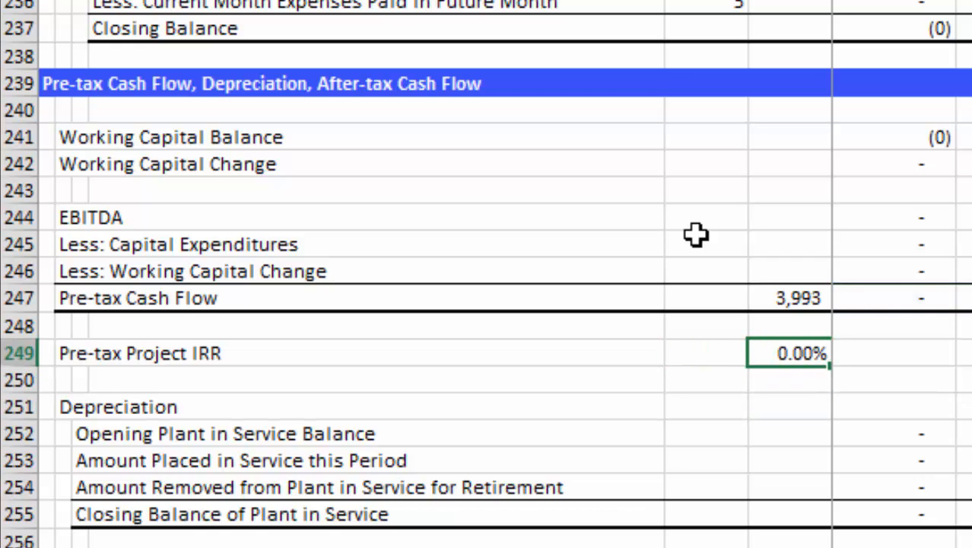
{"action": "key", "text": "Right"}
{"action": "key", "text": "Left"}
{"action": "key", "text": "Left"}
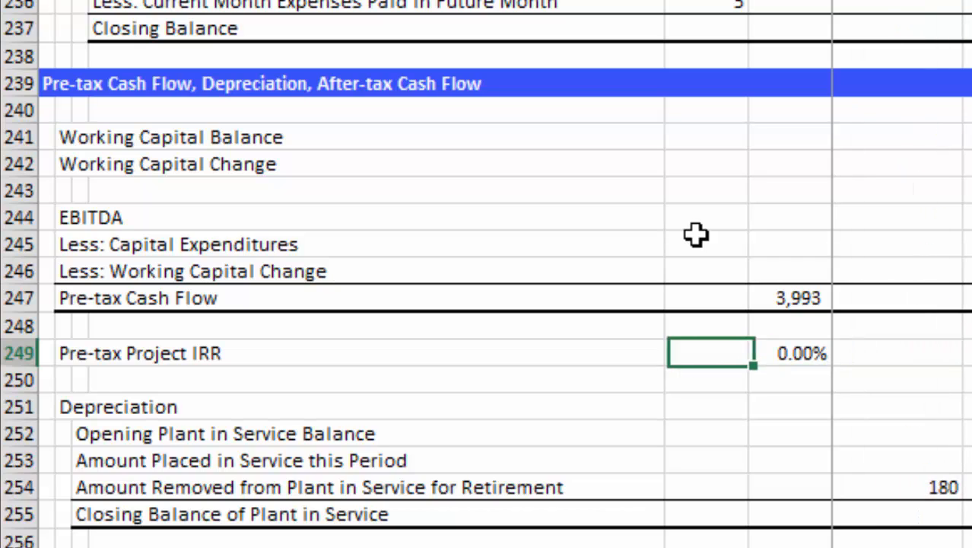
{"action": "key", "text": "Right"}
{"action": "key", "text": "F2"}
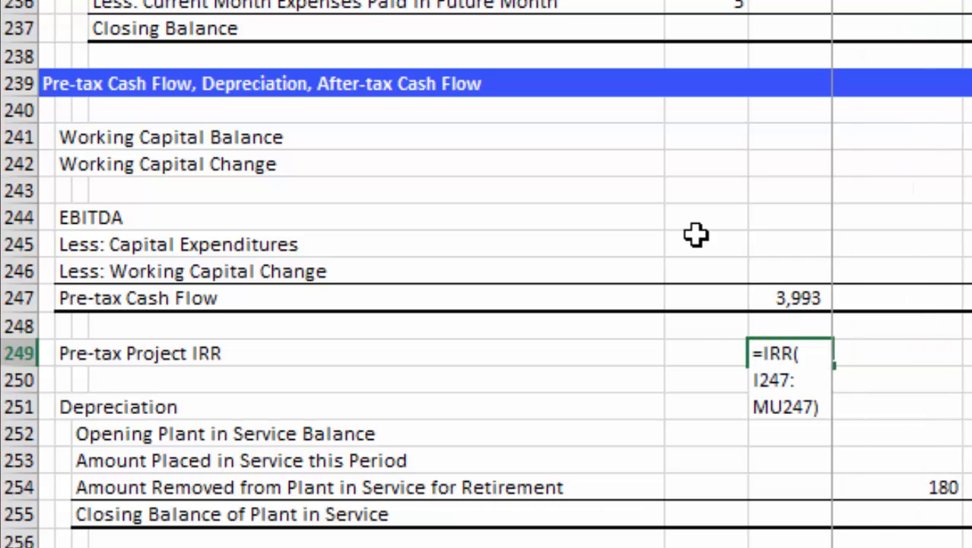
{"action": "key", "text": "Up"}
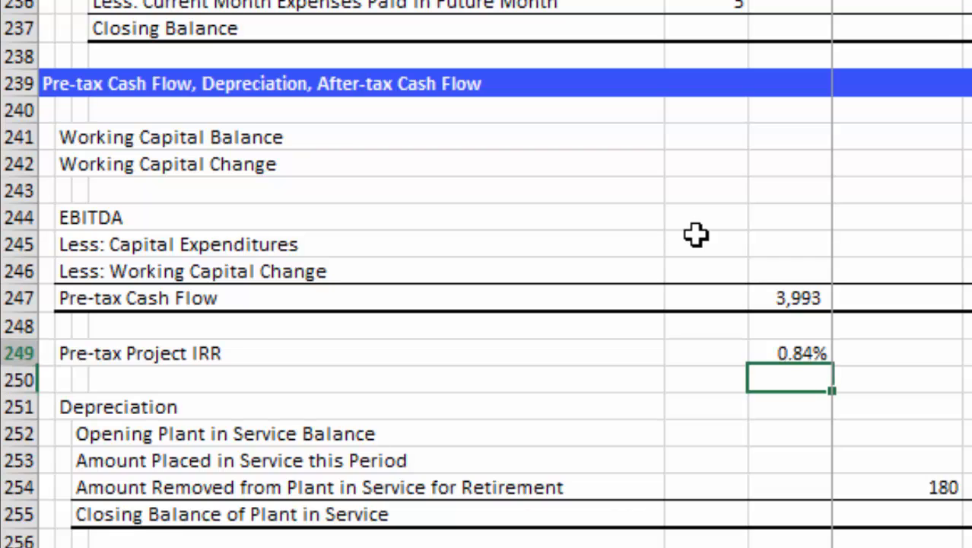
- Annualise the monthly Pre-tax Project IRR in G249 with the formula =(F249+1)^12-1
{"action": "key", "text": "Left"}
{"action": "key", "text": "Right"}
{"action": "key", "text": "Right"}
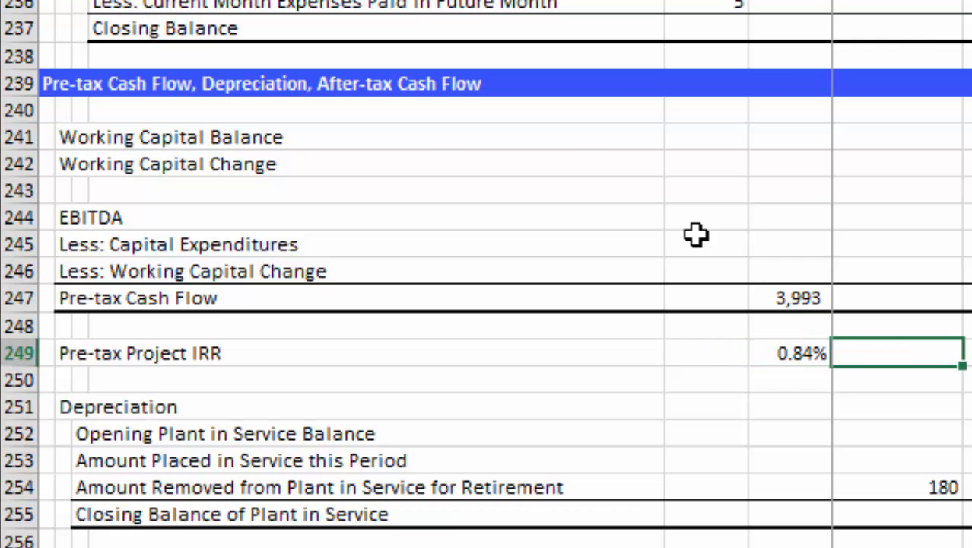
{"action": "type", "text": "=("}
{"action": "key", "text": "Left"}
{"action": "type", "text": "+1)"}
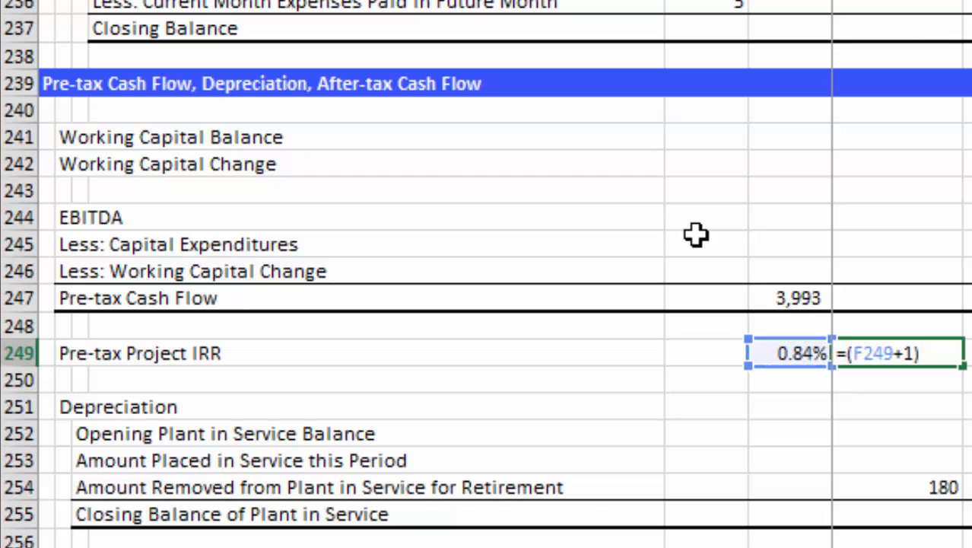
{"action": "type", "text": "^(12"}
{"action": "key", "text": "BackSpace"}
{"action": "key", "text": "BackSpace"}
{"action": "key", "text": "BackSpace"}
{"action": "type", "text": "12-1"}
{"action": "key", "text": "Return"}
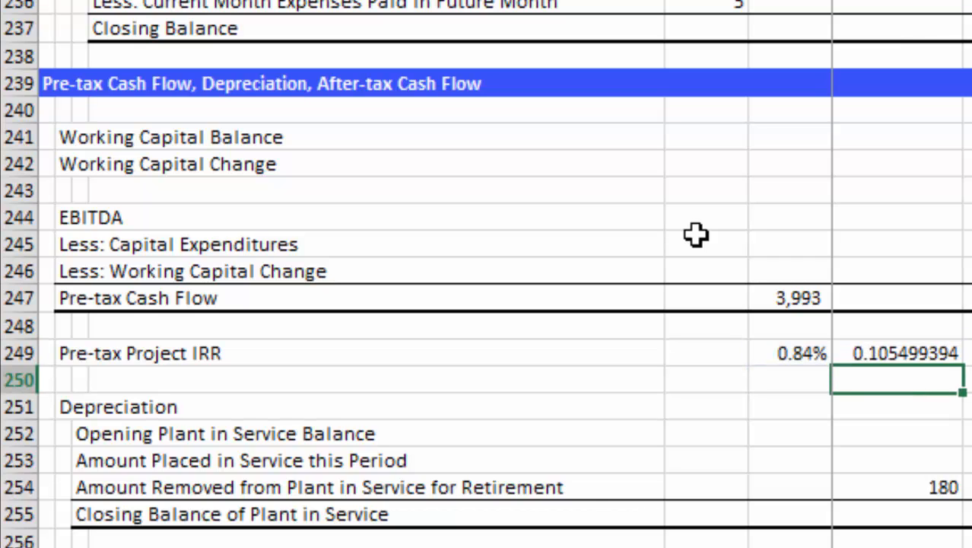
- Format the annualised Pre-tax Project IRR in G249 as a percentage
{"action": "key", "text": "Up"}
{"action": "key", "text": "ctrl+shift+5"}
{"action": "key", "text": "Left"}
{"action": "key", "text": "Left"}
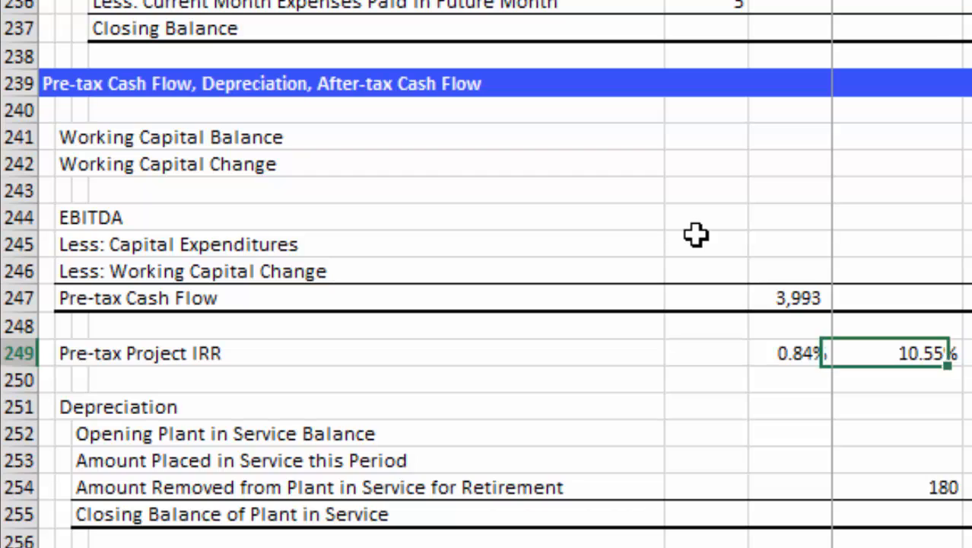
{"action": "key", "text": "Right"}
{"action": "key", "text": "Right"}
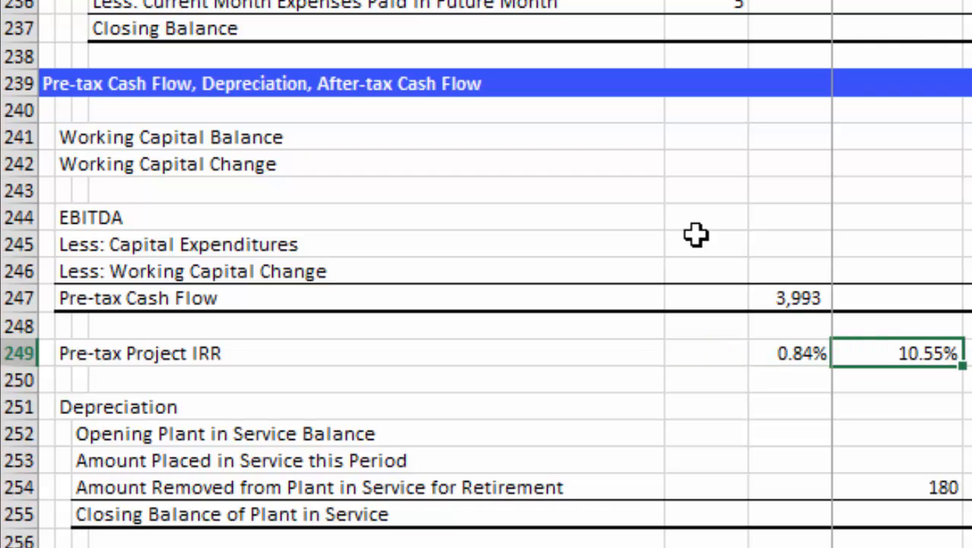
{"action": "key", "text": "Right"}
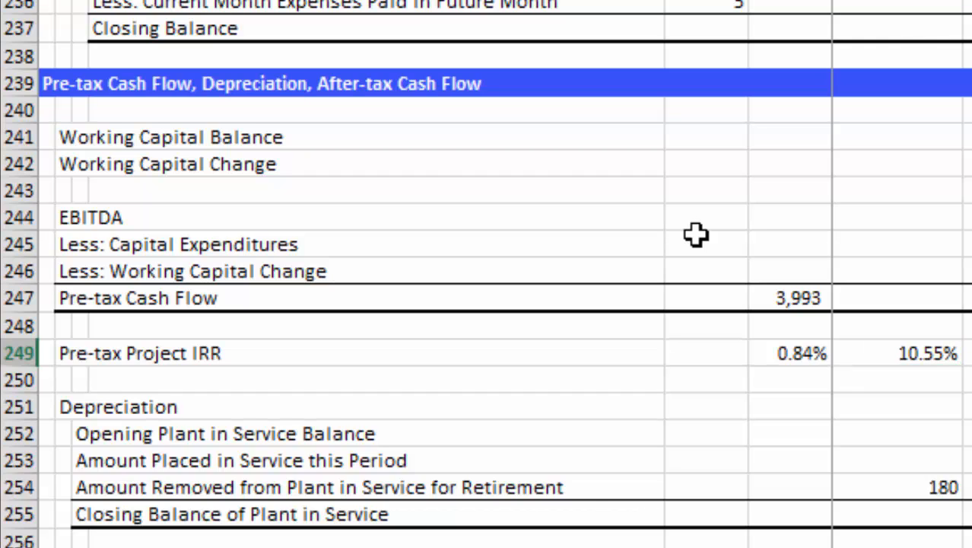
{"action": "key", "text": "Left"}
{"action": "key", "text": "Left"}
{"action": "key", "text": "Right"}
{"action": "key", "text": "Right"}
{"action": "key", "text": "Left"}
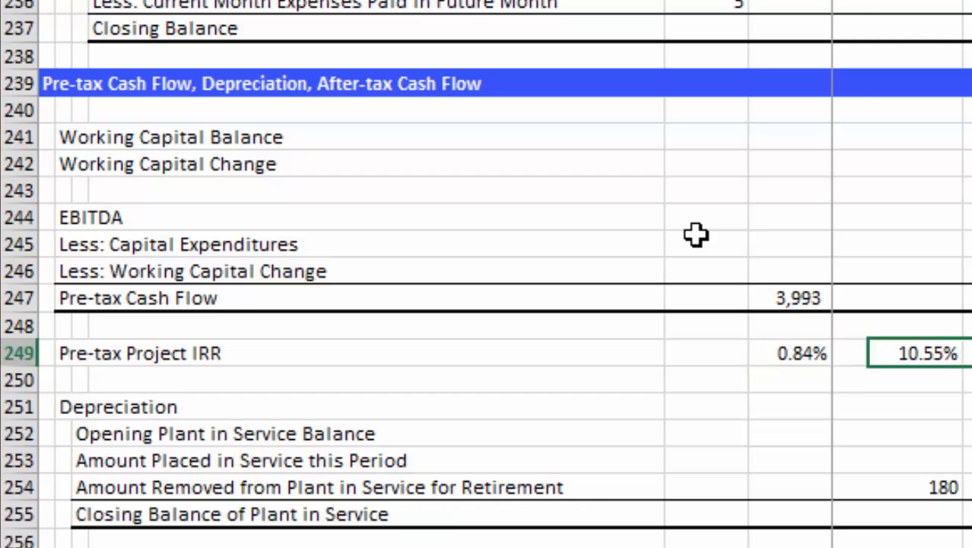
{"action": "key", "text": "Right"}
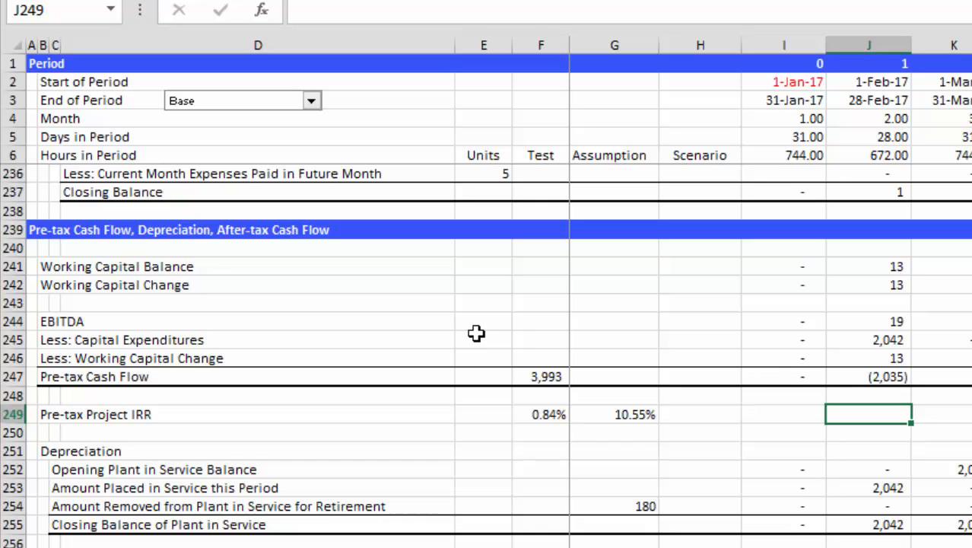
{"action": "key", "text": "Left"}
{"action": "key", "text": "Left"}
{"action": "key", "text": "Right"}
{"action": "key", "text": "Right"}
{"action": "key", "text": "Right"}
{"action": "key", "text": "Left"}
{"action": "key", "text": "Left"}
{"action": "key", "text": "Left"}
{"action": "key", "text": "Right"}
{"action": "key", "text": "Left"}
{"action": "key", "text": "Left"}
{"action": "key", "text": "Left"}
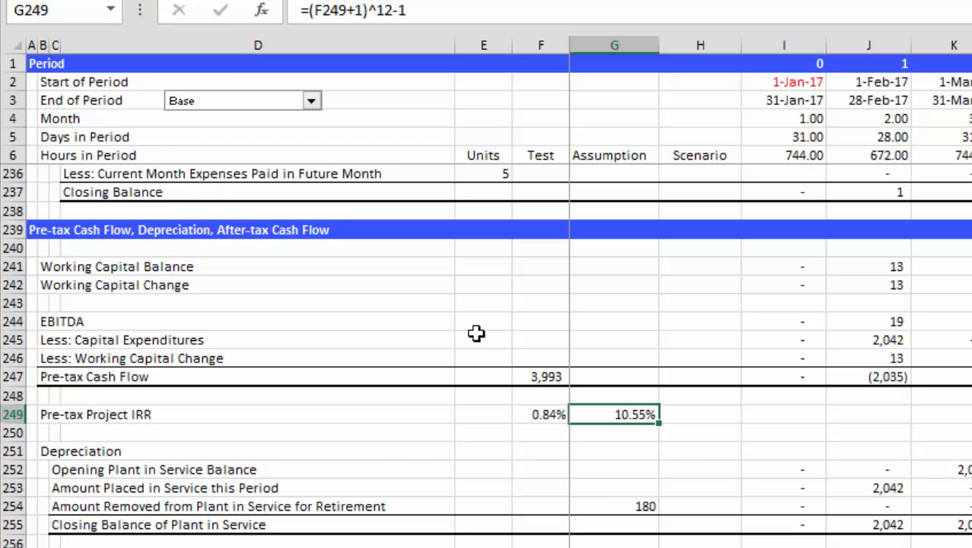
- Set the 3,0 Kw and 5,0 Kw properties added on 1-Jan-17 to 1 each, and return to the Pre-tax Project IRR
{"action": "key", "text": "ctrl+Page_Up"}
{"action": "key", "text": "Down"}
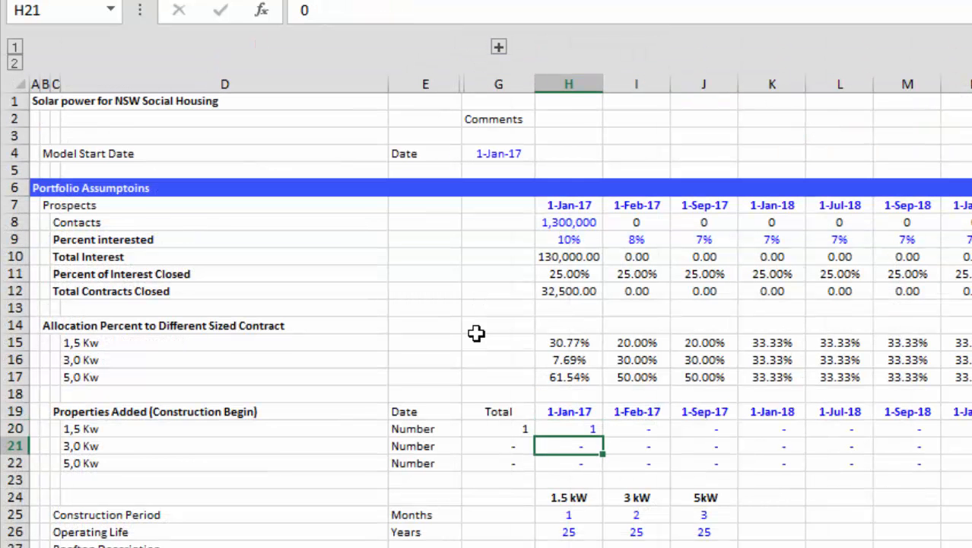
{"action": "type", "text": "1"}
{"action": "key", "text": "ctrl+Return"}
{"action": "key", "text": "Down"}
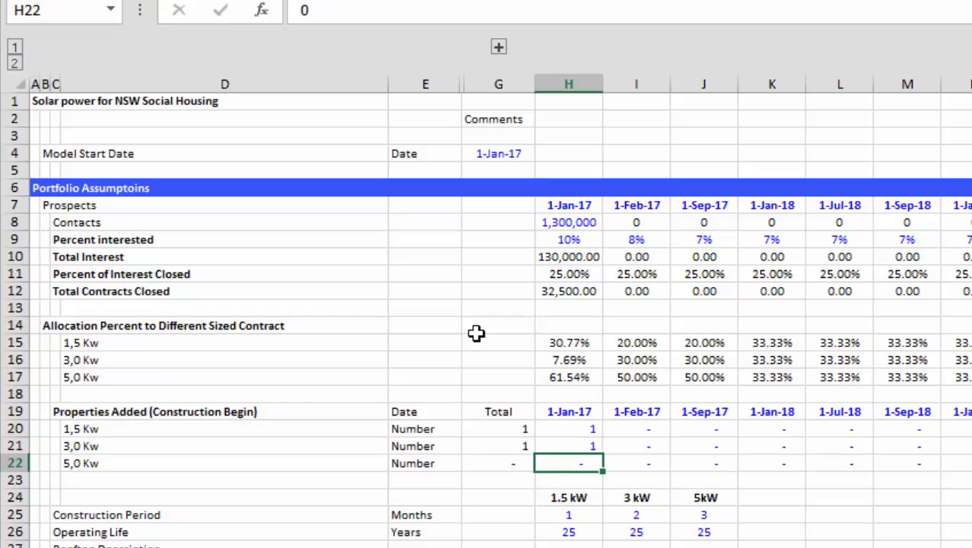
{"action": "type", "text": "1"}
{"action": "key", "text": "ctrl+Return"}
{"action": "key", "text": "Up"}
{"action": "key", "text": "Down"}
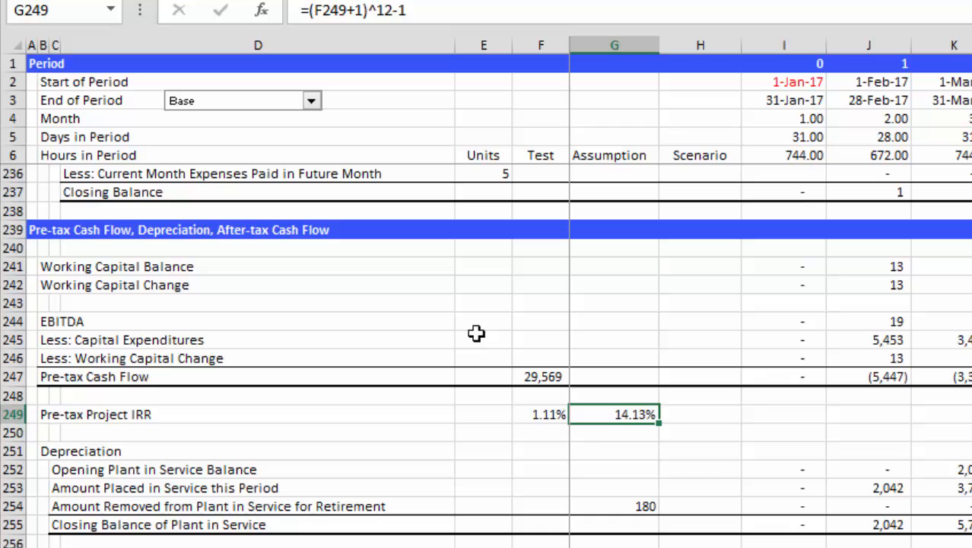
- Review the monthly and annualised Pre-tax Project IRR in row 249
{"action": "key", "text": "Down"}
{"action": "key", "text": "Left"}
{"action": "key", "text": "Up"}
{"action": "key", "text": "Right"}
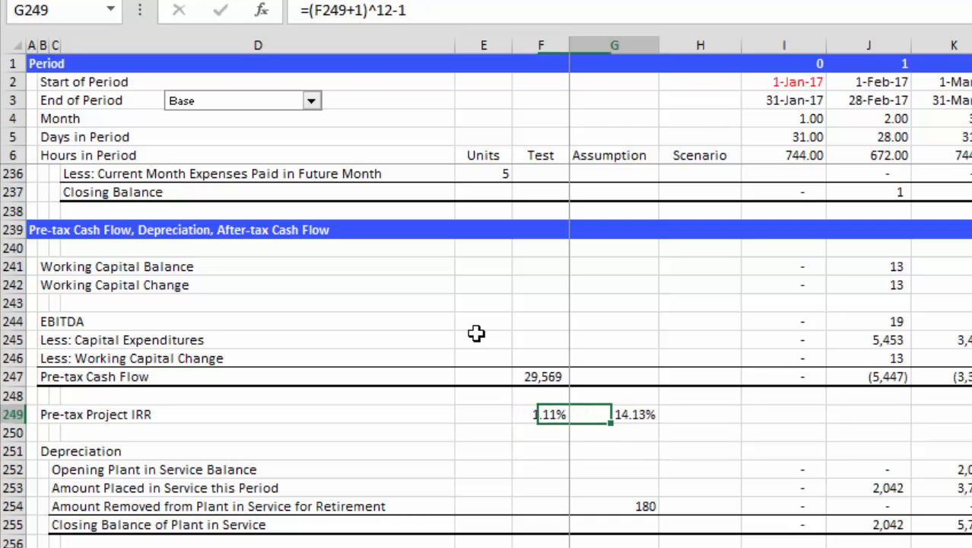
{"action": "key", "text": "Right"}
{"action": "key", "text": "Right"}
{"action": "key", "text": "Right"}
{"action": "key", "text": "Right"}
{"action": "key", "text": "Left"}
{"action": "key", "text": "Left"}
{"action": "key", "text": "Left"}
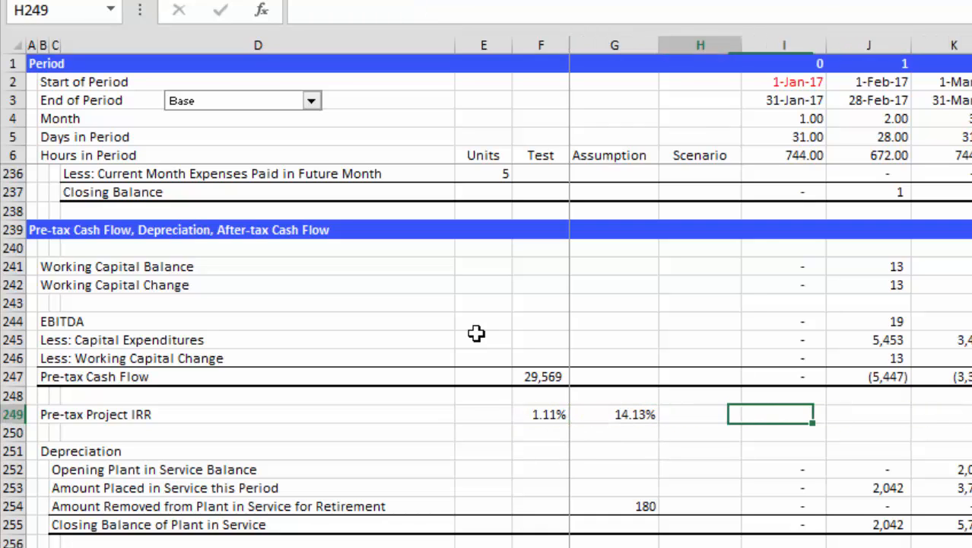
{"action": "key", "text": "Right"}
{"action": "key", "text": "Right"}
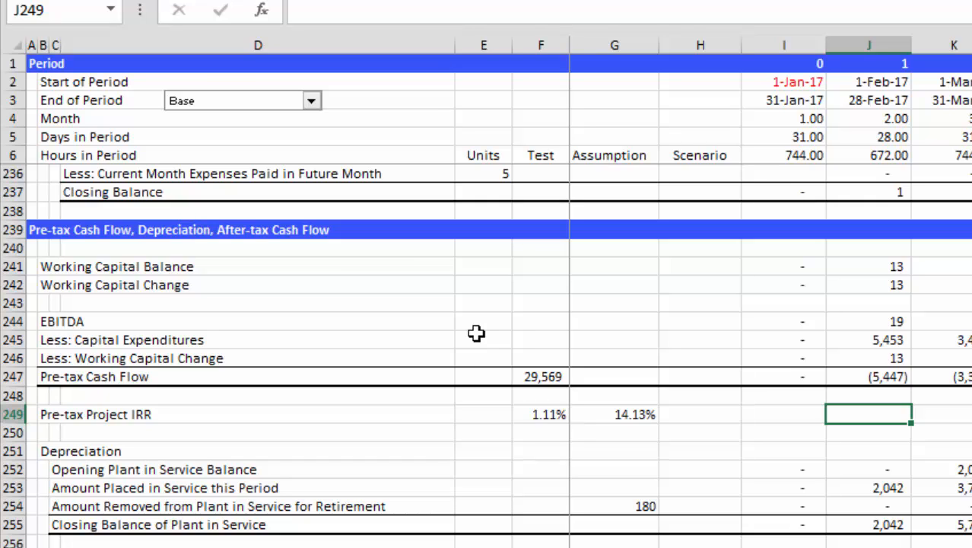
- Examine the Depreciation section, including the Opening Plant in Service Balance formula in row 252
{"action": "key", "text": "Down"}
{"action": "key", "text": "Down"}
{"action": "key", "text": "Down"}
{"action": "key", "text": "Down"}
{"action": "key", "text": "Down"}
{"action": "key", "text": "Down"}
{"action": "key", "text": "Down"}
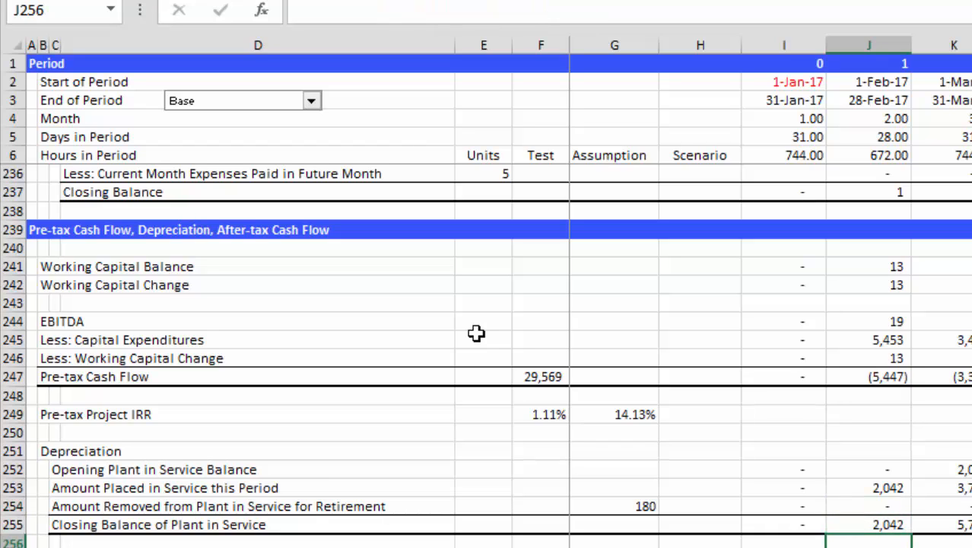
{"action": "key", "text": "Up"}
{"action": "key", "text": "Up"}
{"action": "key", "text": "Up"}
{"action": "key", "text": "Up"}
{"action": "key", "text": "Left"}
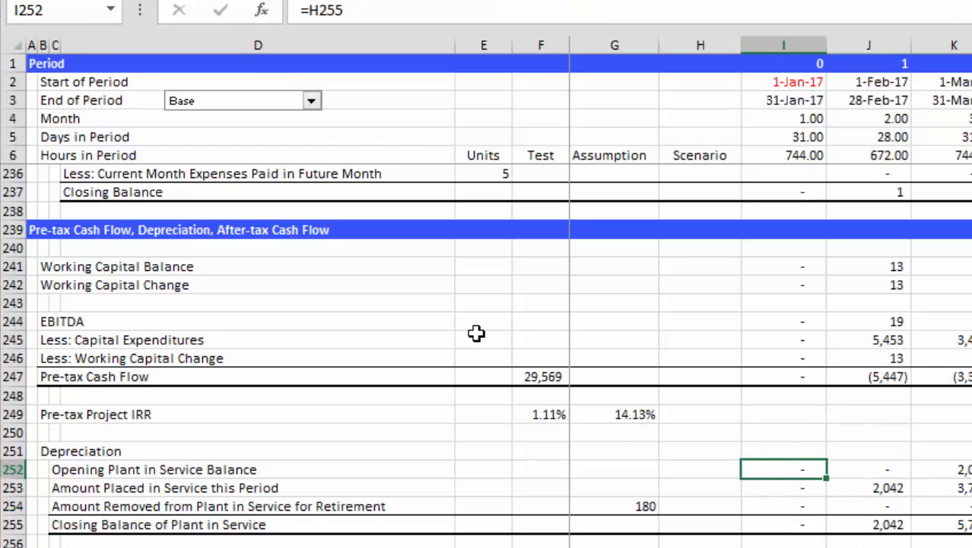
{"action": "key", "text": "Left"}
{"action": "key", "text": "Left"}
{"action": "key", "text": "Left"}
{"action": "key", "text": "Right"}
{"action": "key", "text": "Right"}
{"action": "key", "text": "Right"}
{"action": "key", "text": "Right"}
- Examine the formulas for Amount Placed in Service this Period in row 253
{"action": "key", "text": "Down"}
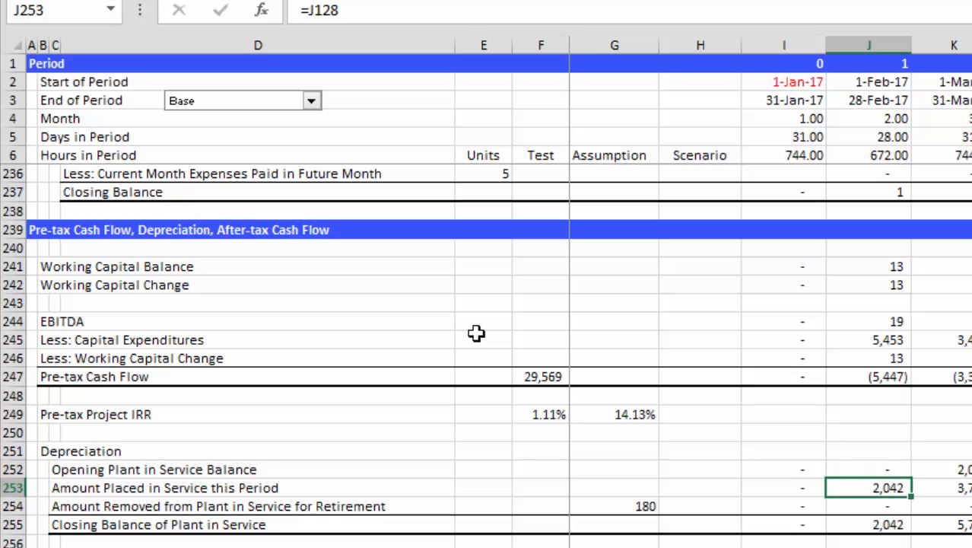
{"action": "key", "text": "Left"}
{"action": "key", "text": "Left"}
{"action": "key", "text": "Left"}
{"action": "key", "text": "Right"}
{"action": "key", "text": "Right"}
{"action": "key", "text": "Right"}
{"action": "key", "text": "Left"}
{"action": "key", "text": "Left"}
{"action": "key", "text": "Right"}
{"action": "key", "text": "Right"}
{"action": "key", "text": "Left"}
{"action": "key", "text": "Right"}
{"action": "key", "text": "Right"}
{"action": "key", "text": "Left"}
{"action": "key", "text": "Left"}
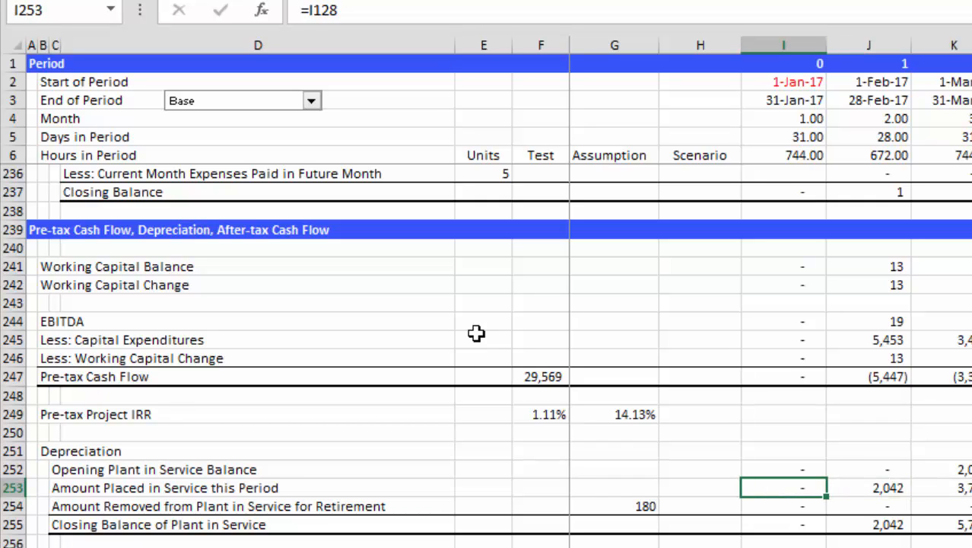
- Trace the Amount Placed in Service formula in I253 to Net Plant in Service in I128, and return to I253
{"action": "key", "text": "ctrl+bracketleft"}
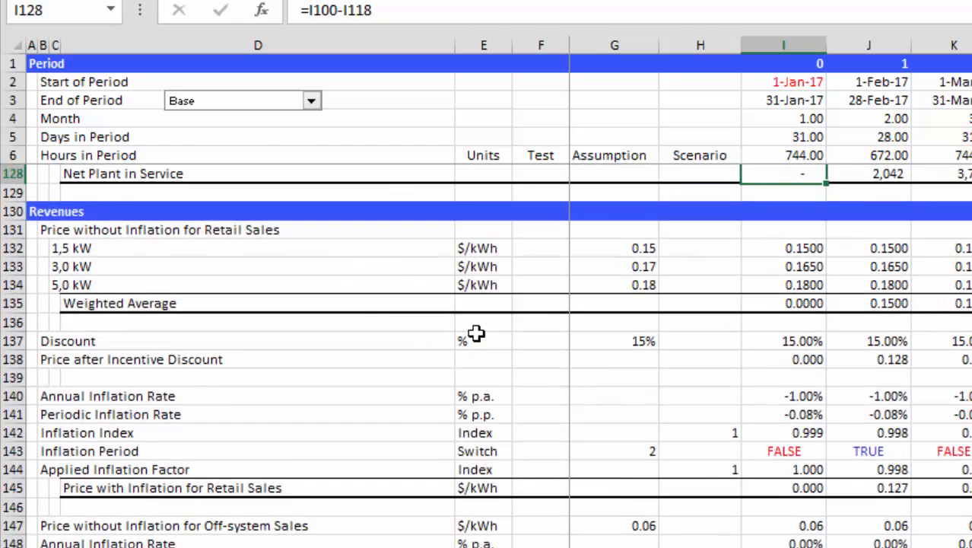
{"action": "key", "text": "Up"}
{"action": "key", "text": "Up"}
{"action": "key", "text": "Up"}
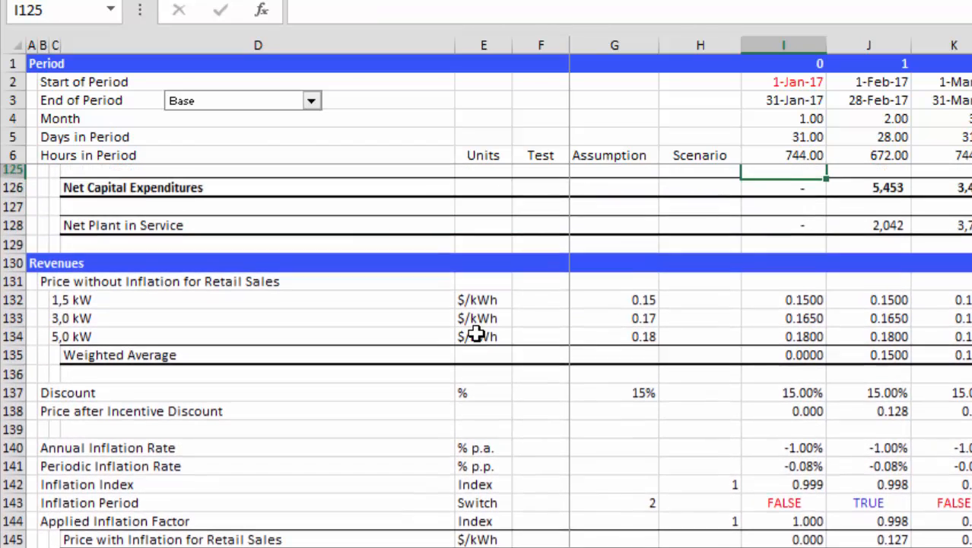
{"action": "key", "text": "Down"}
{"action": "key", "text": "Down"}
{"action": "key", "text": "Down"}
{"action": "key", "text": "Down"}
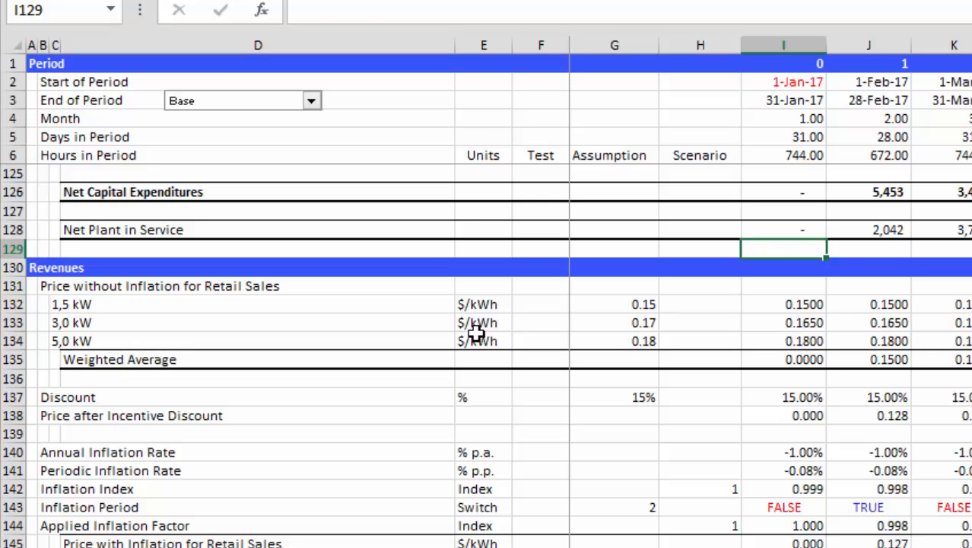
{"action": "key", "text": "Up"}
{"action": "key", "text": "F5"}
{"action": "type", "text": "I253"}
{"action": "key", "text": "Return"}
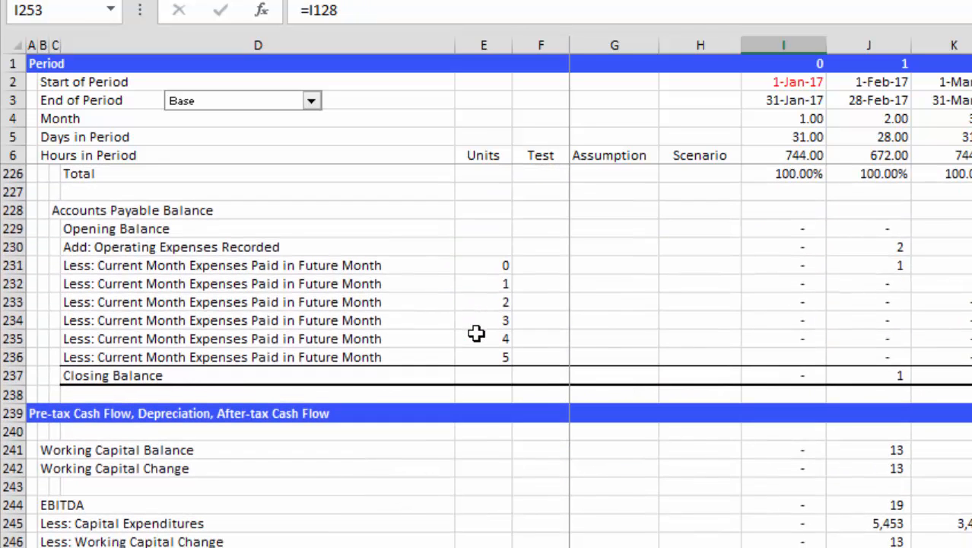
- Inspect the retirement formula for Amount Removed from Plant in Service in I254
{"action": "key", "text": "Down"}
{"action": "key", "text": "Up"}
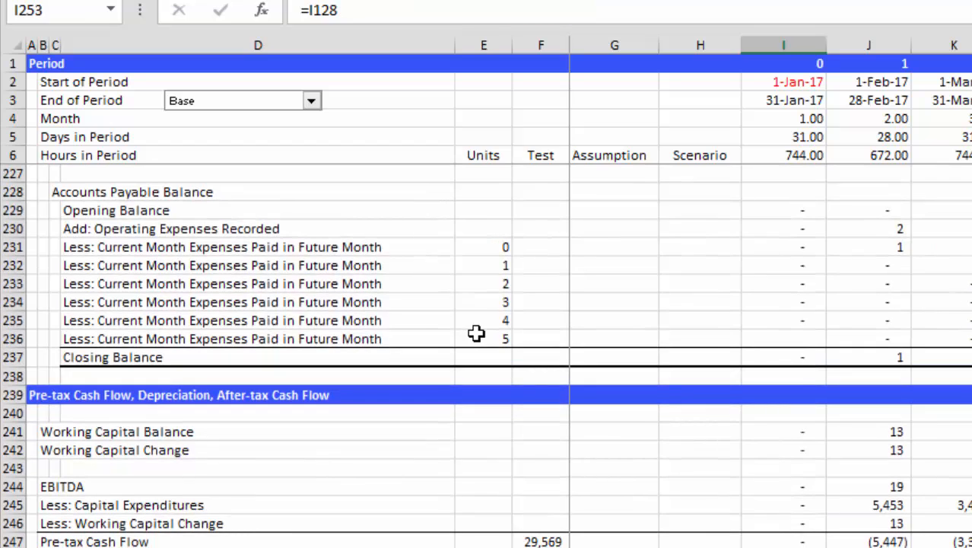
{"action": "key", "text": "Up"}
{"action": "key", "text": "Down"}
{"action": "key", "text": "Down"}
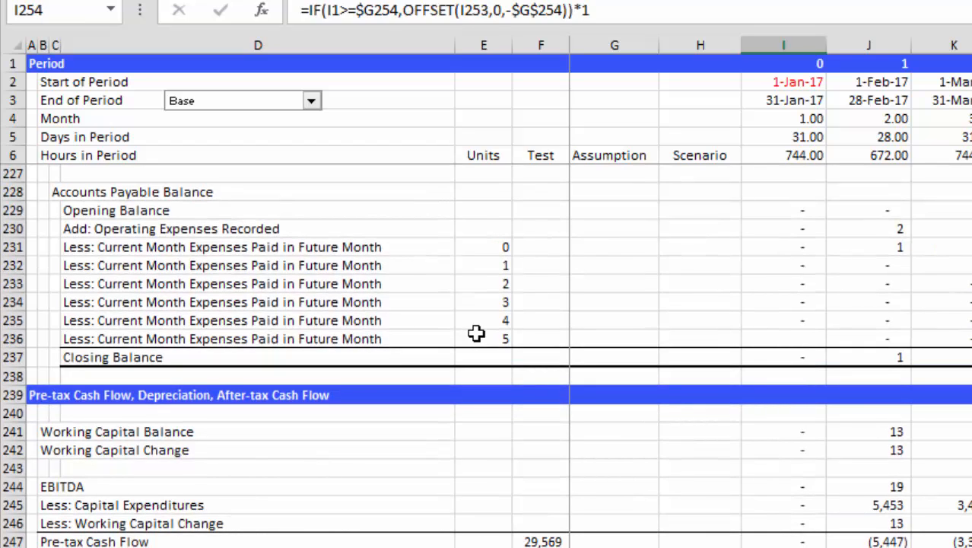
{"action": "key", "text": "Down"}
{"action": "key", "text": "Down"}
{"action": "key", "text": "Up"}
{"action": "key", "text": "Up"}
{"action": "key", "text": "Up"}
{"action": "key", "text": "Down"}
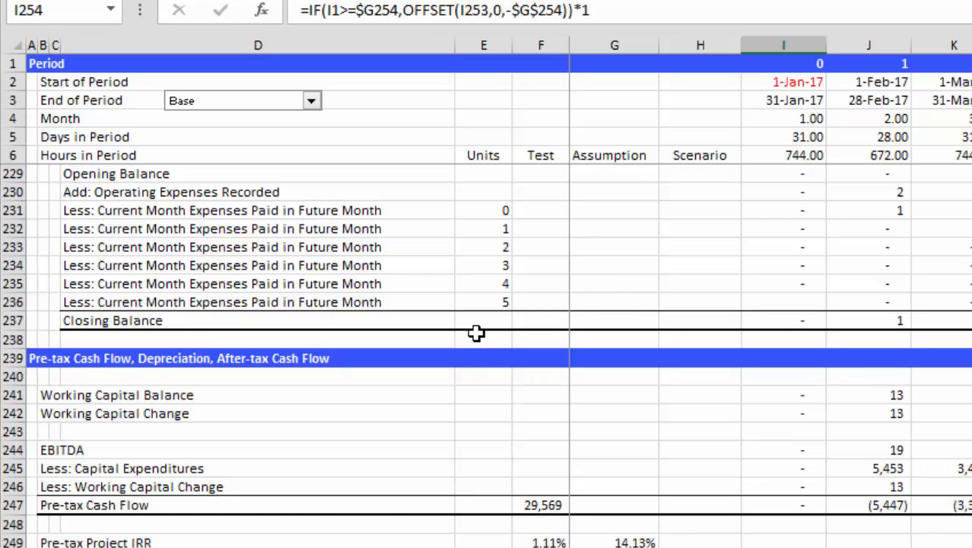
- Check the retirement formula in row 254 across the following months
{"action": "key", "text": "Right"}
{"action": "key", "text": "Right"}
{"action": "key", "text": "Right"}
{"action": "key", "text": "Right"}
{"action": "key", "text": "Right"}
{"action": "key", "text": "Right"}
{"action": "key", "text": "Right"}
{"action": "key", "text": "Right"}
{"action": "key", "text": "Right"}
{"action": "key", "text": "Right"}
{"action": "key", "text": "Right"}
{"action": "key", "text": "Right"}
{"action": "key", "text": "Right"}
{"action": "key", "text": "Right"}
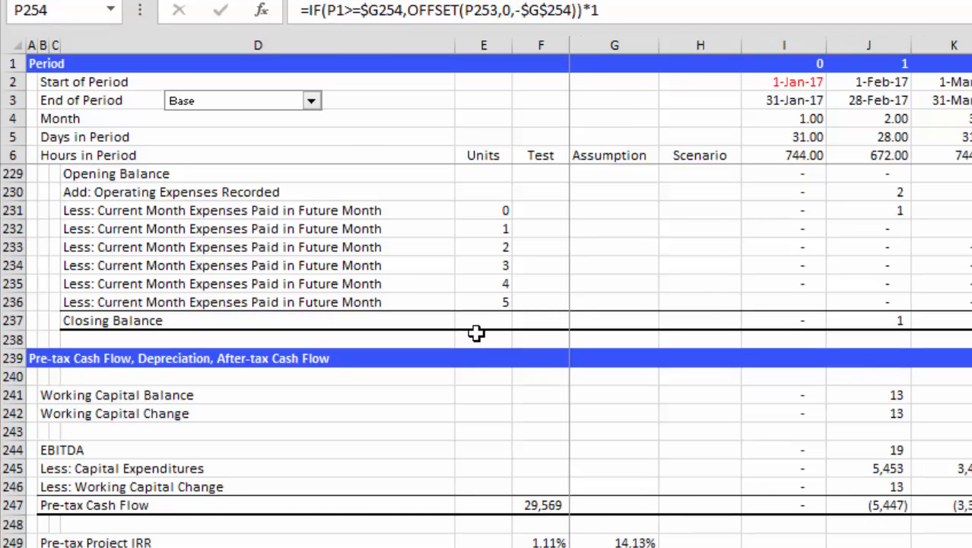
{"action": "key", "text": "Left"}
{"action": "key", "text": "Left"}
{"action": "key", "text": "Left"}
{"action": "key", "text": "Left"}
{"action": "key", "text": "Left"}
{"action": "key", "text": "Left"}
{"action": "key", "text": "Left"}
{"action": "key", "text": "Left"}
{"action": "key", "text": "Left"}
{"action": "key", "text": "Left"}
{"action": "key", "text": "Left"}
{"action": "key", "text": "Left"}
{"action": "key", "text": "Left"}
{"action": "key", "text": "Left"}
{"action": "key", "text": "Left"}
{"action": "key", "text": "Left"}
{"action": "key", "text": "Left"}
- Look over the Straight Line Depreciation Rate and depreciation rows below the plant in service balance
{"action": "key", "text": "Down"}
{"action": "key", "text": "Down"}
{"action": "key", "text": "Down"}
{"action": "key", "text": "Down"}
{"action": "key", "text": "Down"}
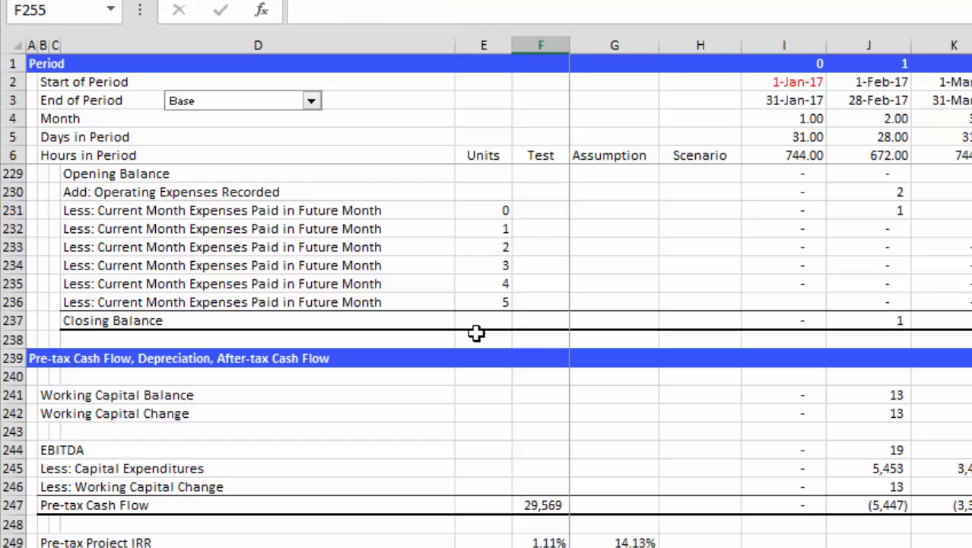
{"action": "key", "text": "Down"}
{"action": "key", "text": "Down"}
{"action": "key", "text": "Down"}
{"action": "key", "text": "Down"}
{"action": "key", "text": "Down"}
{"action": "key", "text": "Up"}
{"action": "key", "text": "Up"}
{"action": "key", "text": "Up"}
{"action": "key", "text": "Up"}
{"action": "key", "text": "Up"}
{"action": "key", "text": "Up"}
{"action": "key", "text": "Up"}
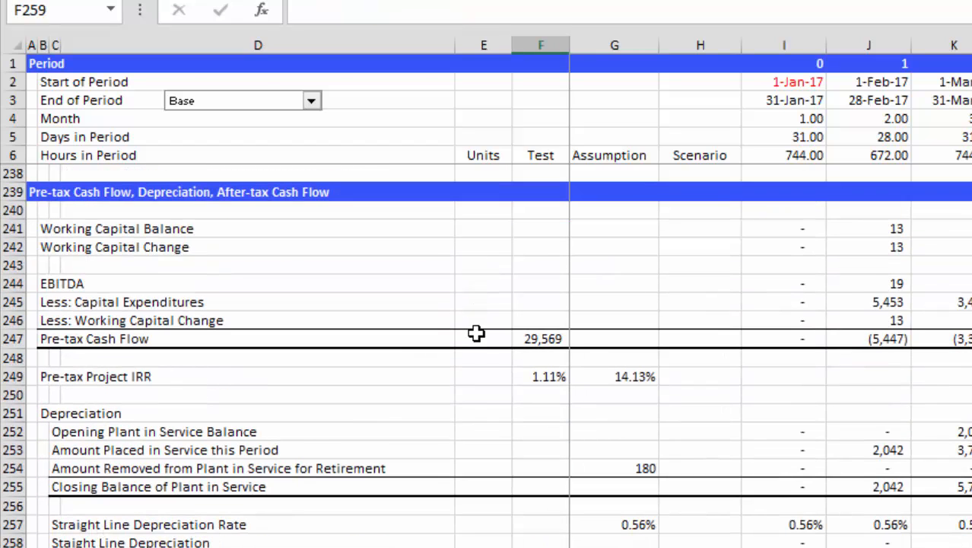
{"action": "key", "text": "Right"}
{"action": "key", "text": "Right"}
{"action": "key", "text": "Right"}
{"action": "key", "text": "Right"}
{"action": "key", "text": "Down"}
{"action": "key", "text": "Down"}
{"action": "key", "text": "Down"}
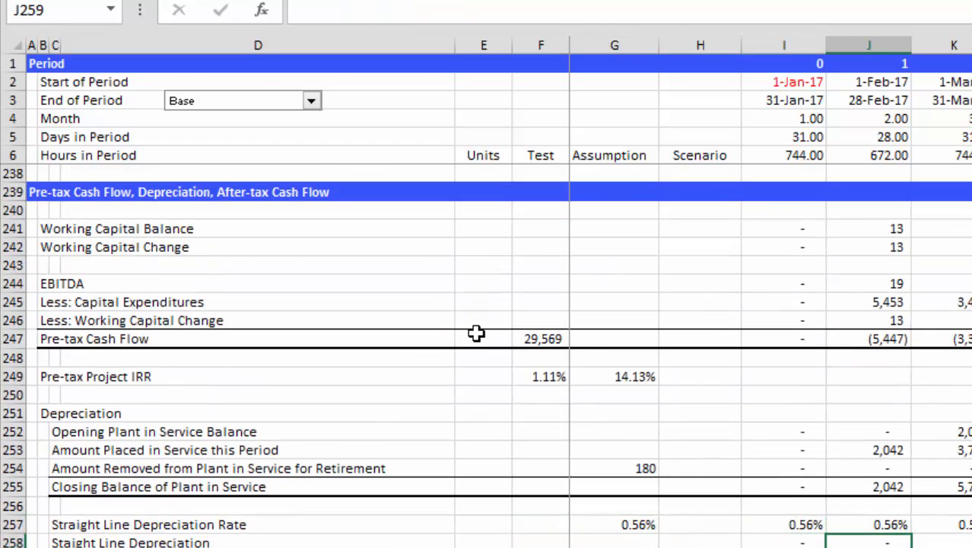
{"action": "key", "text": "Left"}
{"action": "key", "text": "Left"}
{"action": "key", "text": "Left"}
{"action": "key", "text": "Left"}
{"action": "key", "text": "Left"}
- Enter the running-total formula =H260+I258 in I260 to accumulate the straight line depreciation
{"action": "key", "text": "Right"}
{"action": "key", "text": "Right"}
{"action": "key", "text": "Right"}
{"action": "key", "text": "Right"}
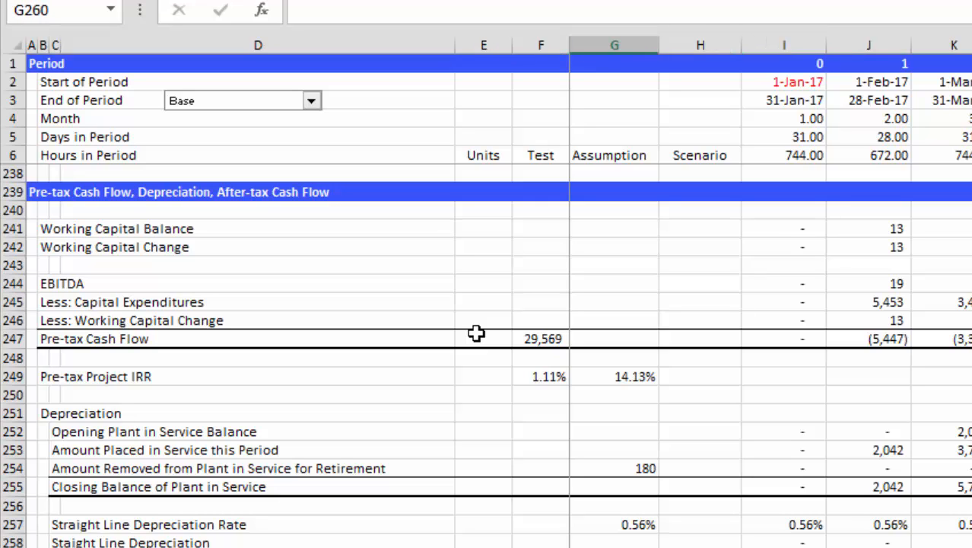
{"action": "type", "text": "="}
{"action": "key", "text": "Left"}
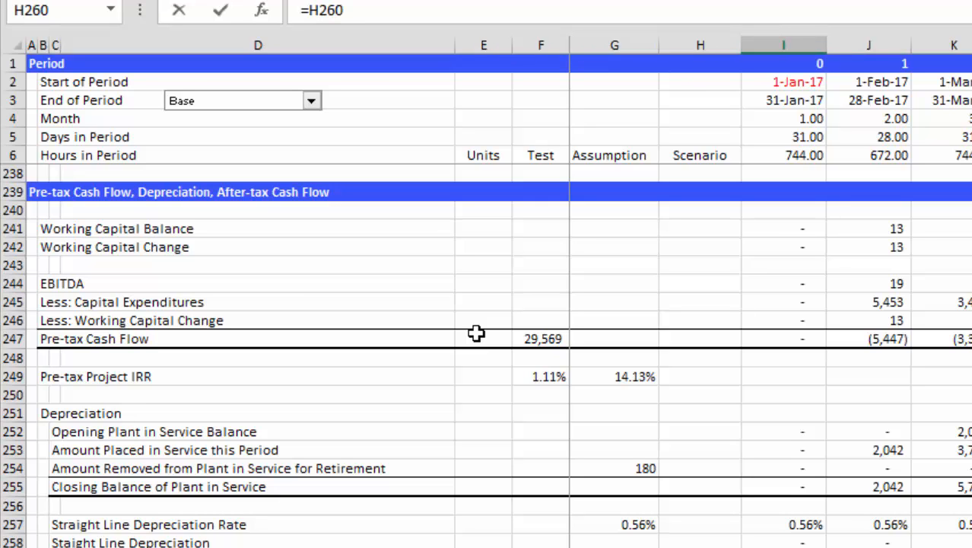
{"action": "type", "text": "+"}
{"action": "key", "text": "Up"}
{"action": "key", "text": "Up"}
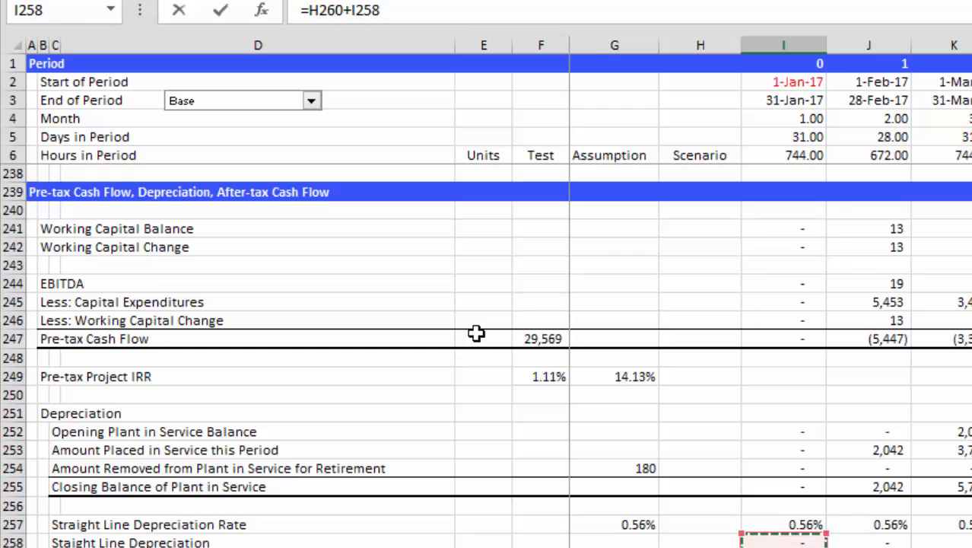
{"action": "key", "text": "Up"}
{"action": "key", "text": "Up"}
{"action": "key", "text": "Up"}
{"action": "key", "text": "Down"}
{"action": "key", "text": "Down"}
{"action": "key", "text": "Down"}
{"action": "key", "text": "ctrl+Return"}
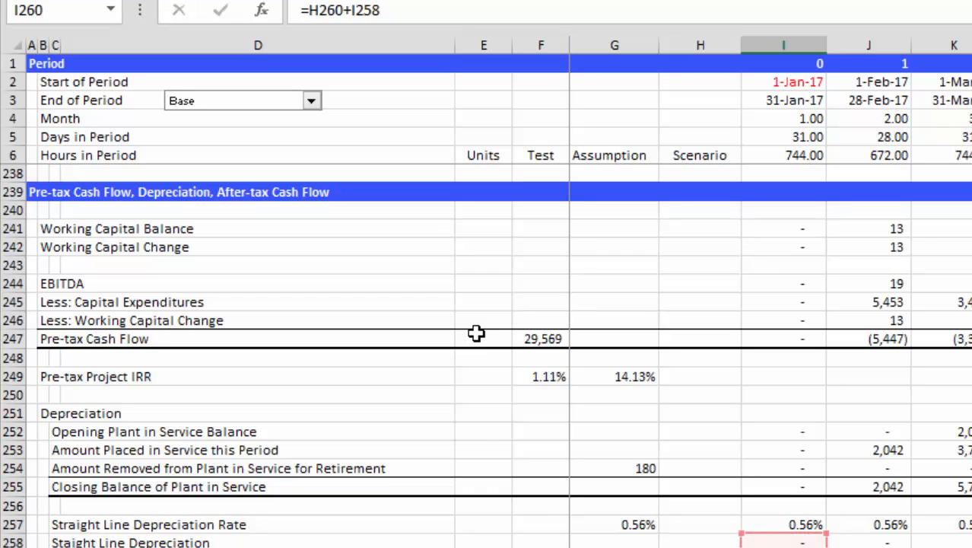
- Enter the Net Plant formula in I261 as closing plant in service I255 minus accumulated depreciation I260, and check the row's far end
{"action": "key", "text": "Down"}
{"action": "key", "text": "Up"}
{"action": "key", "text": "Down"}
{"action": "key", "text": "Left"}
{"action": "key", "text": "Right"}
{"action": "type", "text": "="}
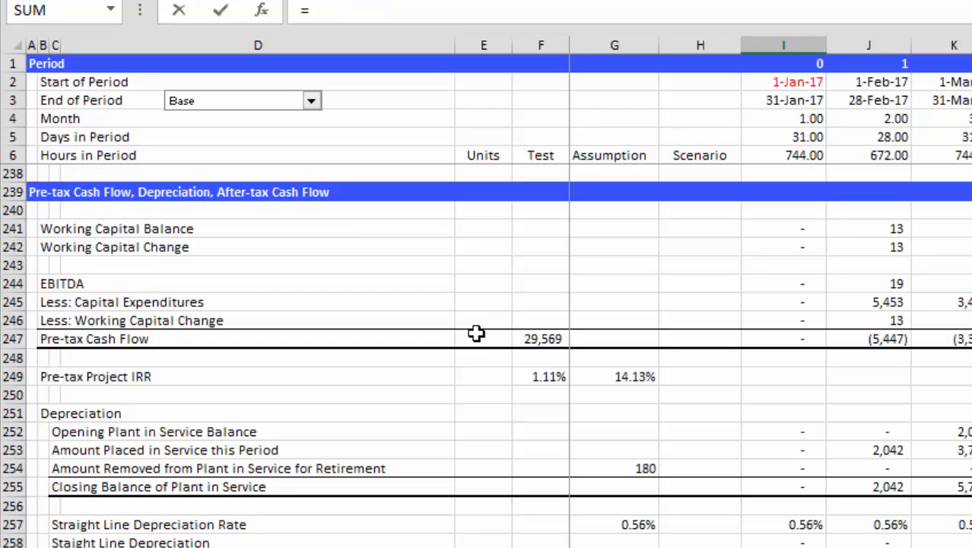
{"action": "key", "text": "Up"}
{"action": "key", "text": "Up"}
{"action": "key", "text": "Up"}
{"action": "key", "text": "Up"}
{"action": "key", "text": "Up"}
{"action": "key", "text": "Up"}
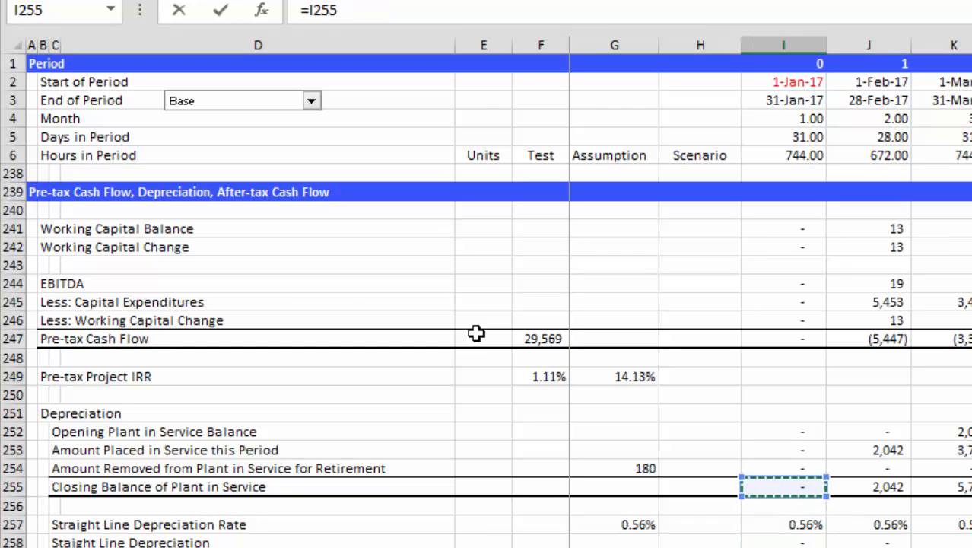
{"action": "type", "text": "-"}
{"action": "key", "text": "Up"}
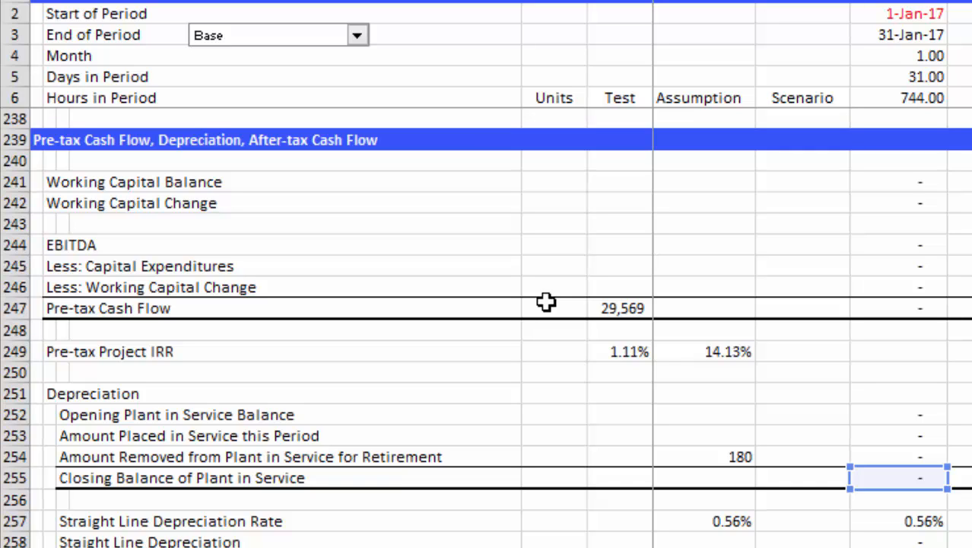
{"action": "key", "text": "Return"}
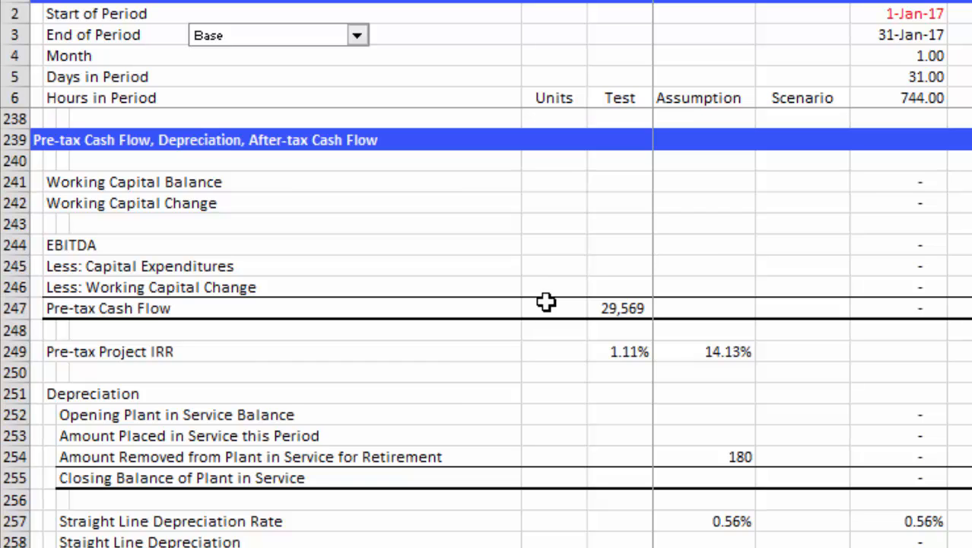
{"action": "key", "text": "ctrl+Right"}
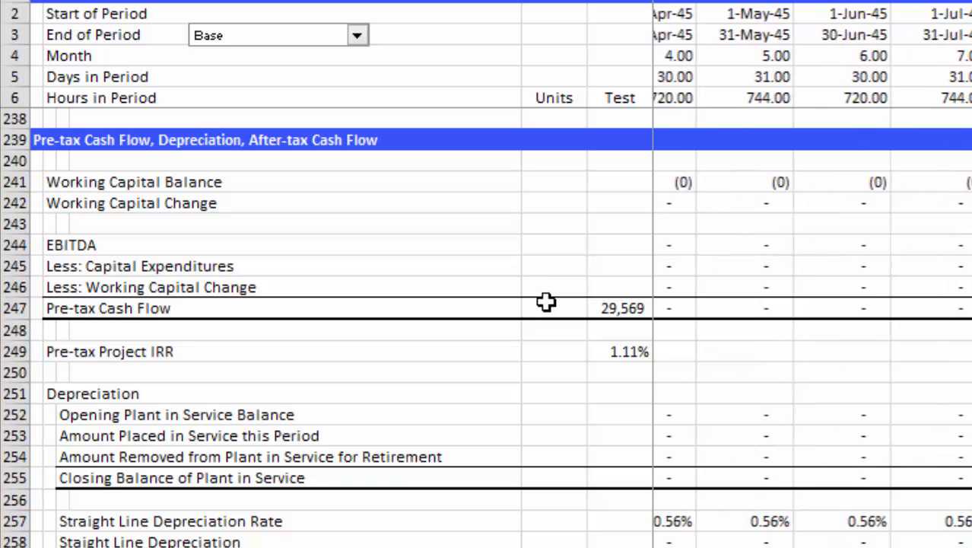
{"action": "key", "text": "ctrl+Left"}
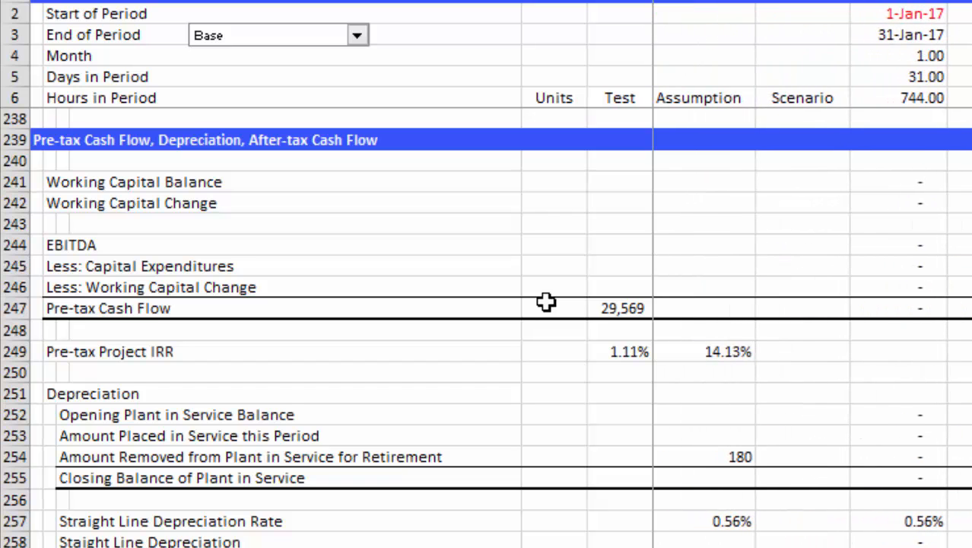
- Enter the Net Plant Test formula =I261>=-.1 in I262 to flag negative net plant
{"action": "type", "text": "="}
{"action": "key", "text": "Up"}
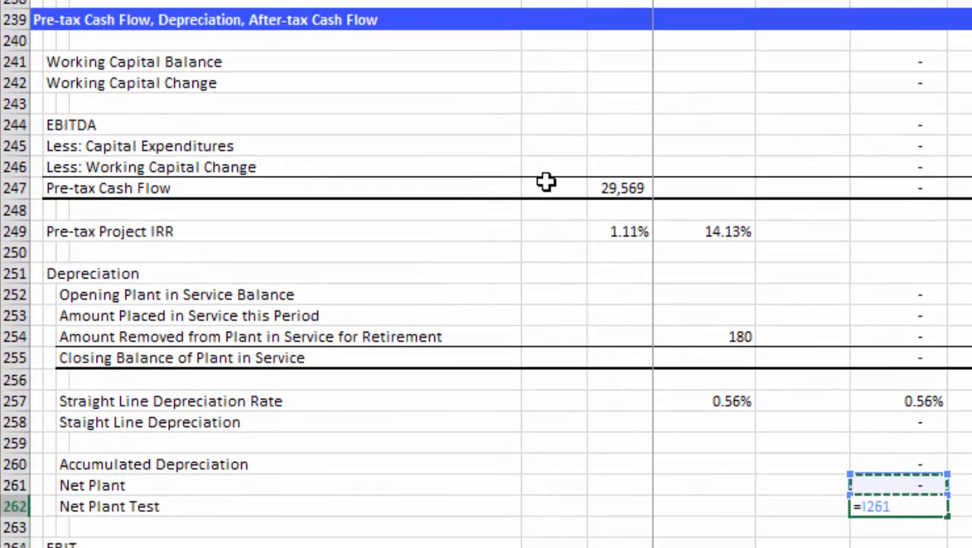
{"action": "type", "text": "?="}
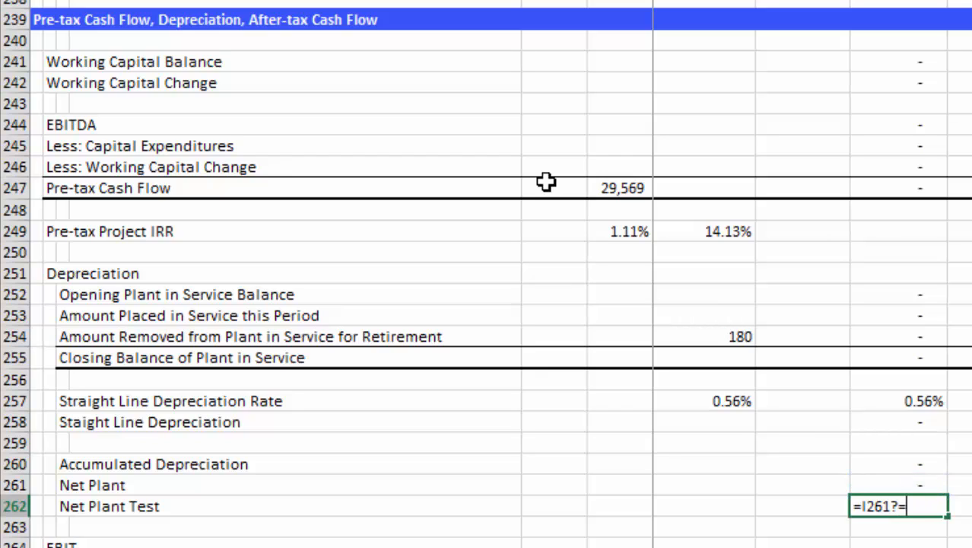
{"action": "key", "text": "BackSpace"}
{"action": "key", "text": "BackSpace"}
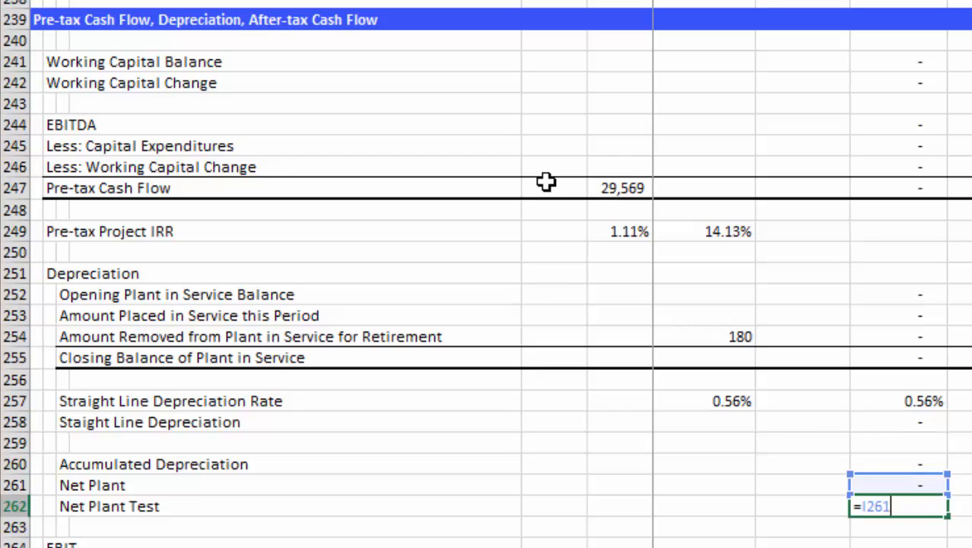
{"action": "type", "text": ">=0"}
{"action": "key", "text": "BackSpace"}
{"action": "type", "text": "-.1"}
{"action": "key", "text": "Return"}
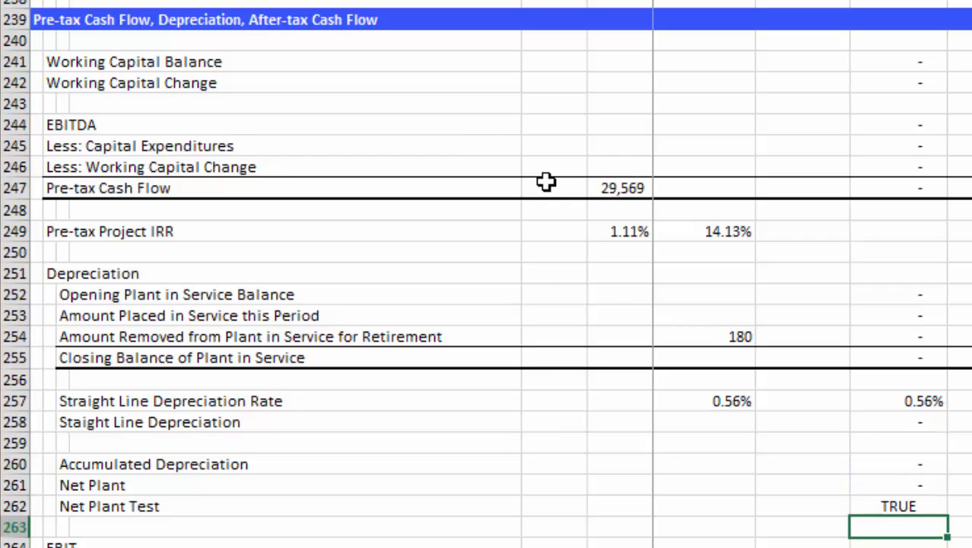
{"action": "key", "text": "Up"}
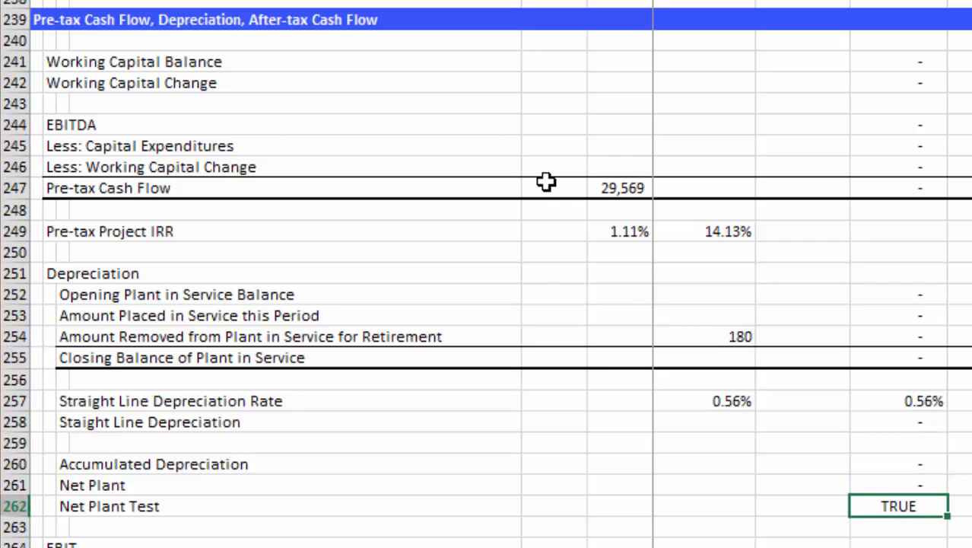
- Enter an AND formula in G262 covering the monthly Net Plant Test results from I262 onward, and recalculate the sheet
{"action": "key", "text": "Left"}
{"action": "key", "text": "Left"}
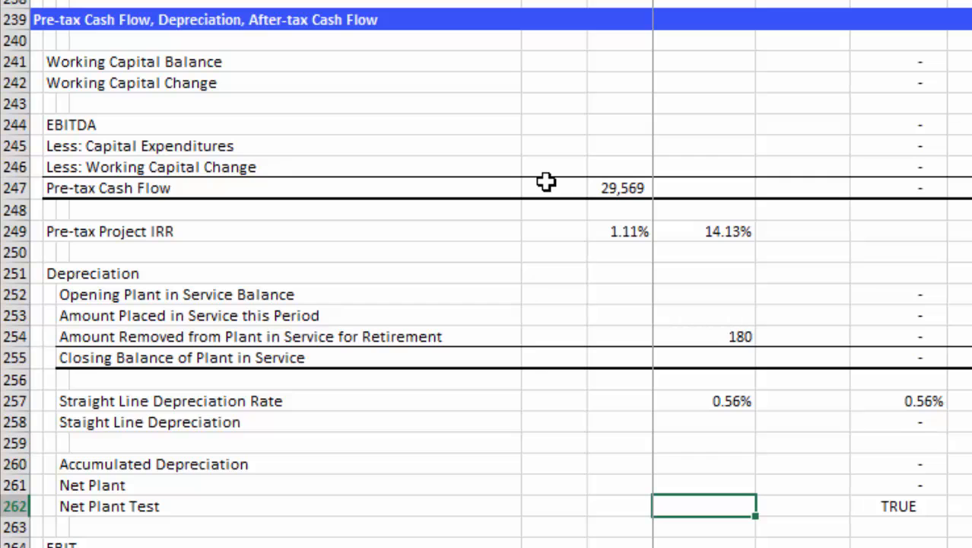
{"action": "type", "text": "="}
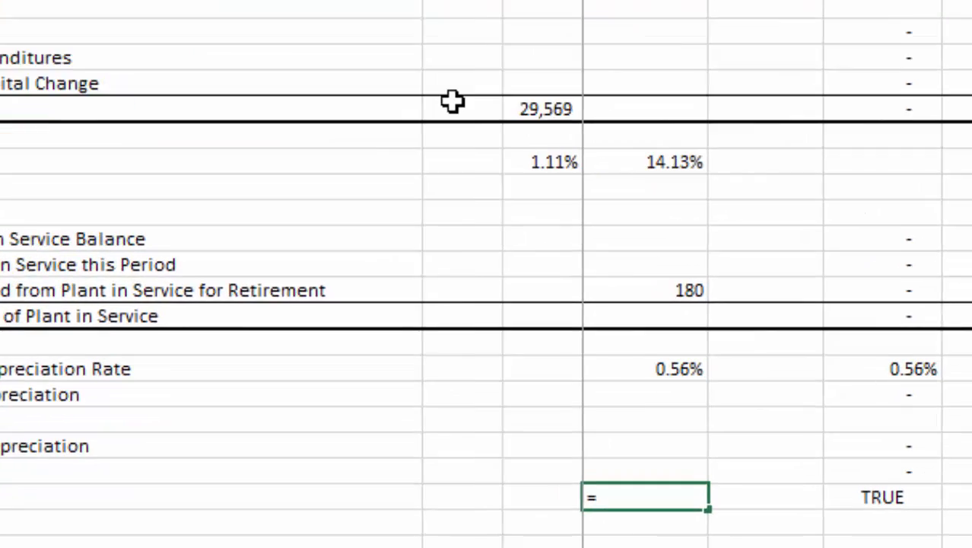
{"action": "type", "text": "and("}
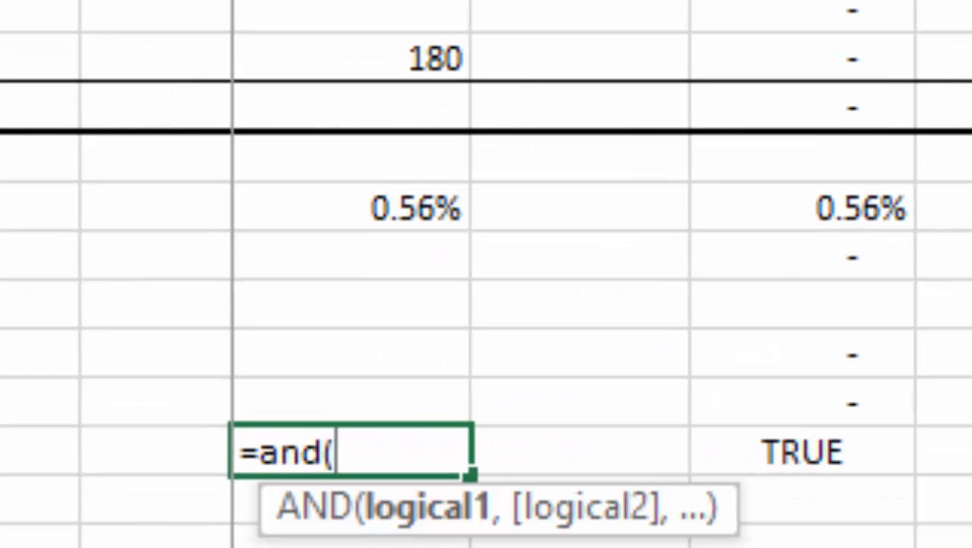
{"action": "key", "text": "Right"}
{"action": "key", "text": "Right"}
{"action": "key", "text": "ctrl+shift+Right"}
{"action": "type", "text": ")"}
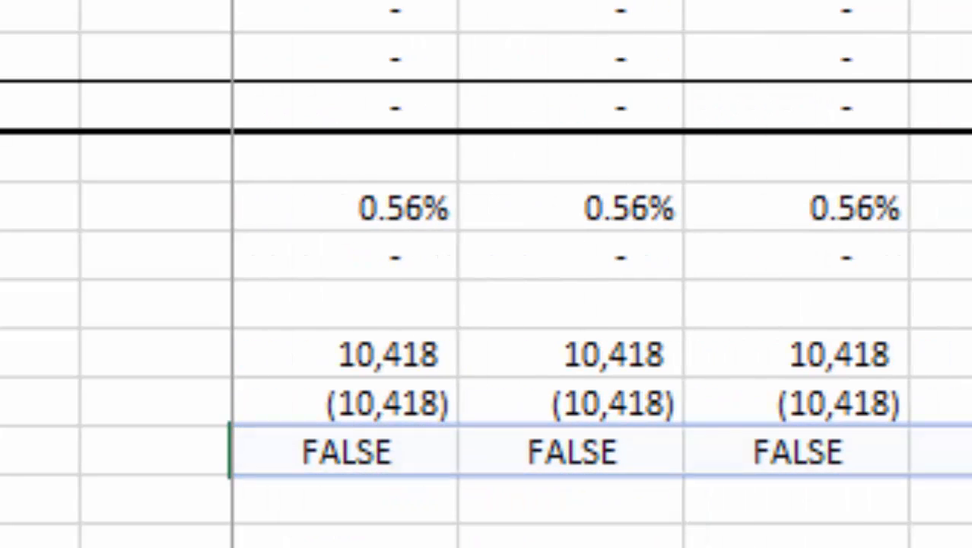
{"action": "key", "text": "Return"}
{"action": "key", "text": "Up"}
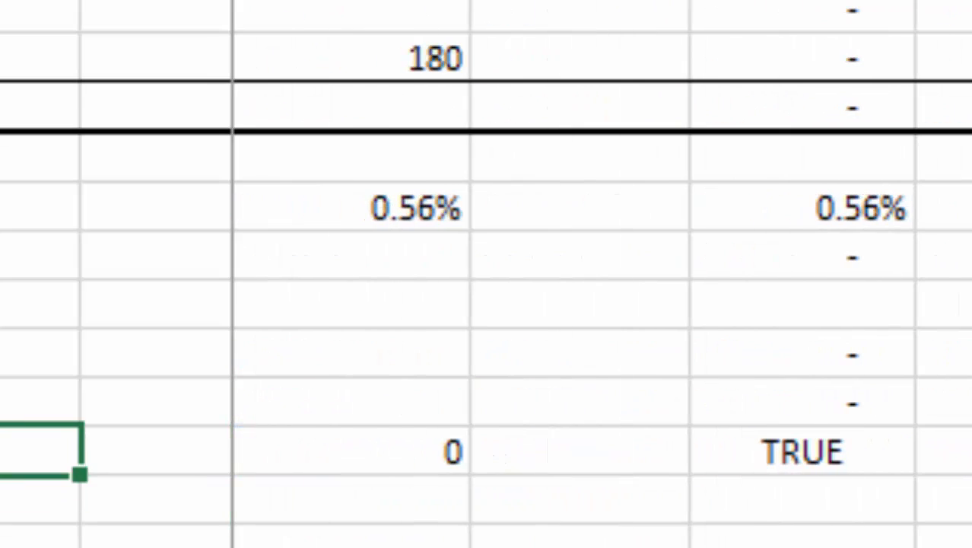
{"action": "key", "text": "Right"}
{"action": "key", "text": "Right"}
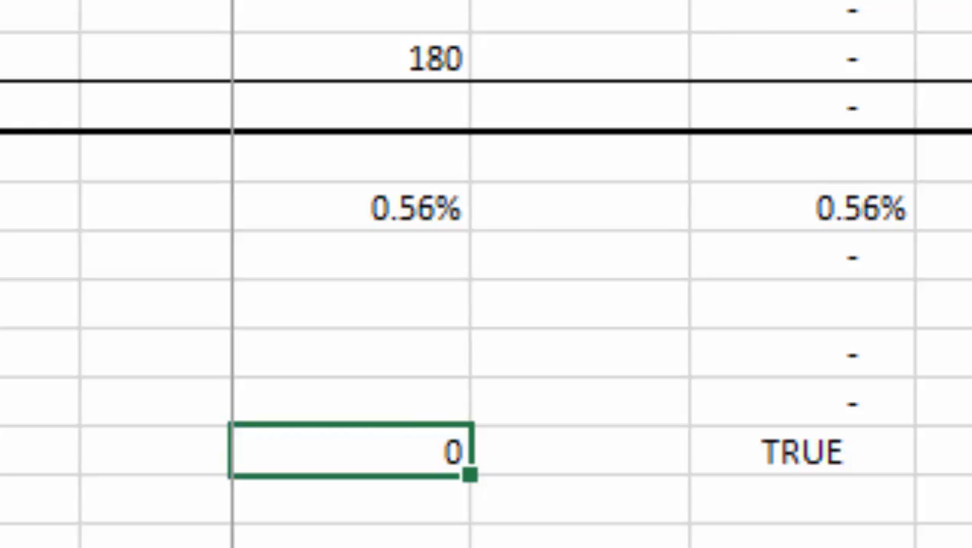
{"action": "key", "text": "F9"}
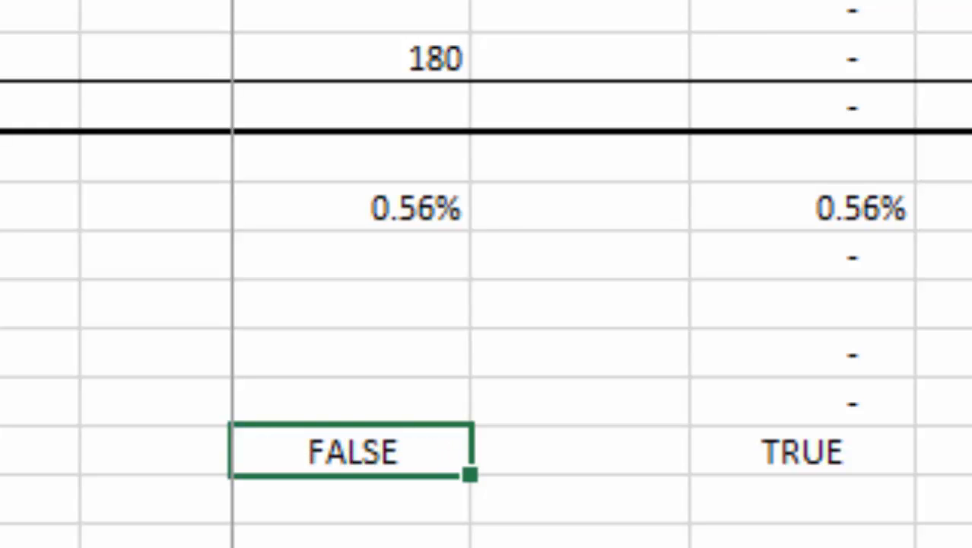
- Change the accumulated depreciation formula in I260 to =H260+I258-I254 so retirements are subtracted, and apply it across the monthly columns
{"action": "key", "text": "Up"}
{"action": "key", "text": "Down"}
{"action": "key", "text": "Up"}
{"action": "key", "text": "Up"}
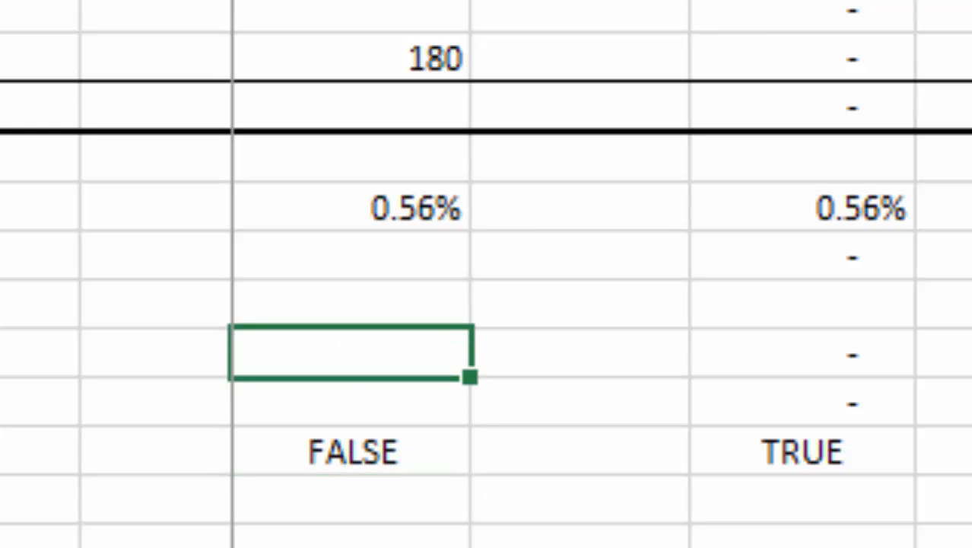
{"action": "key", "text": "Up"}
{"action": "key", "text": "Up"}
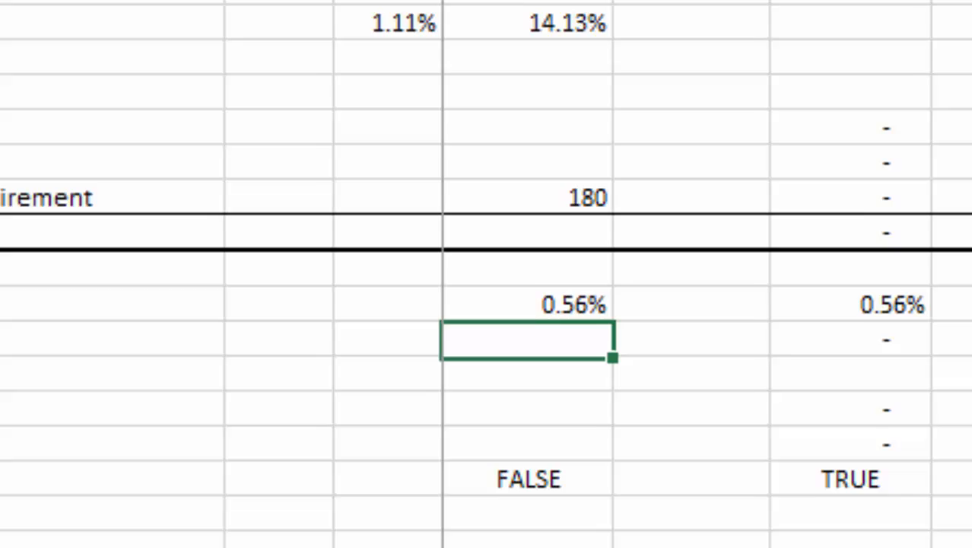
{"action": "key", "text": "Right"}
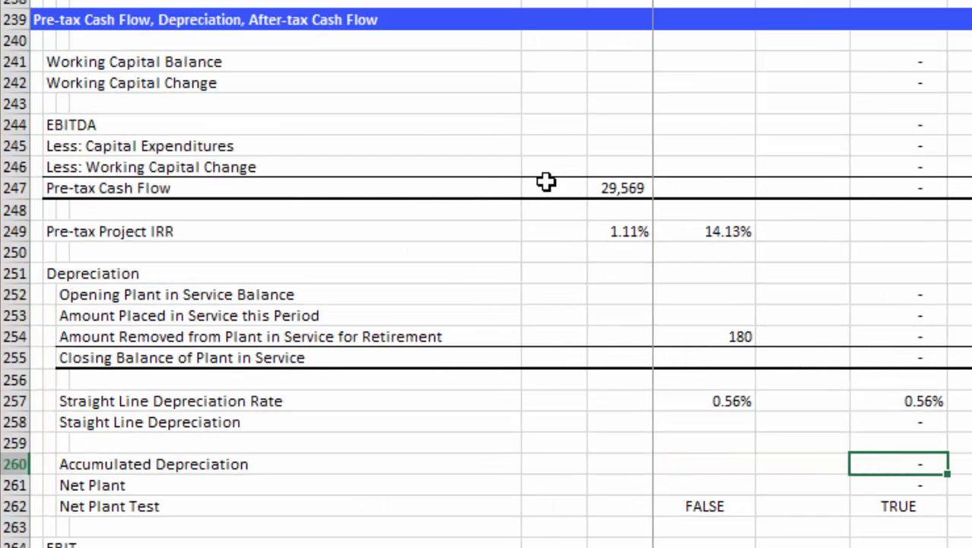
{"action": "type", "text": "="}
{"action": "key", "text": "Left"}
{"action": "type", "text": "+"}
{"action": "key", "text": "Up"}
{"action": "key", "text": "Up"}
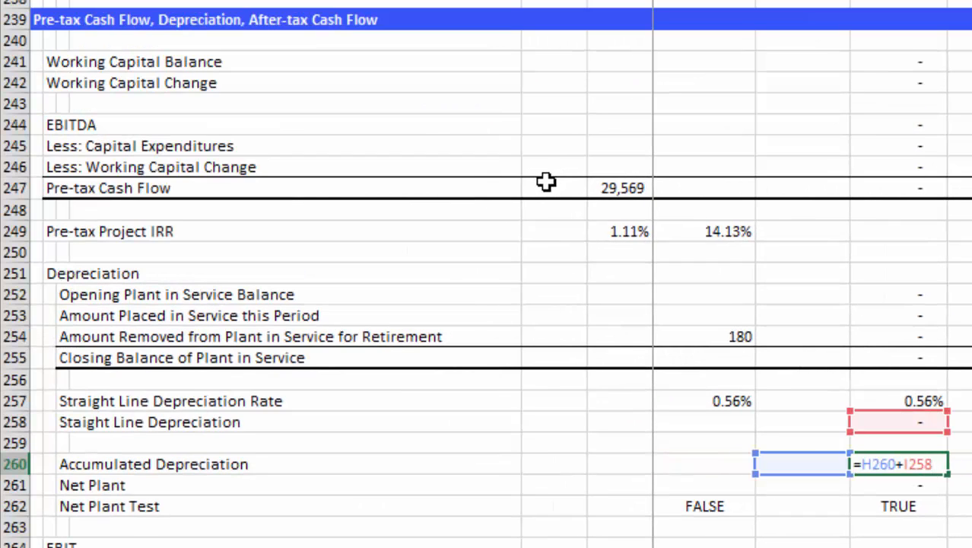
{"action": "type", "text": "-"}
{"action": "left_click", "coordinate": [906, 333]}
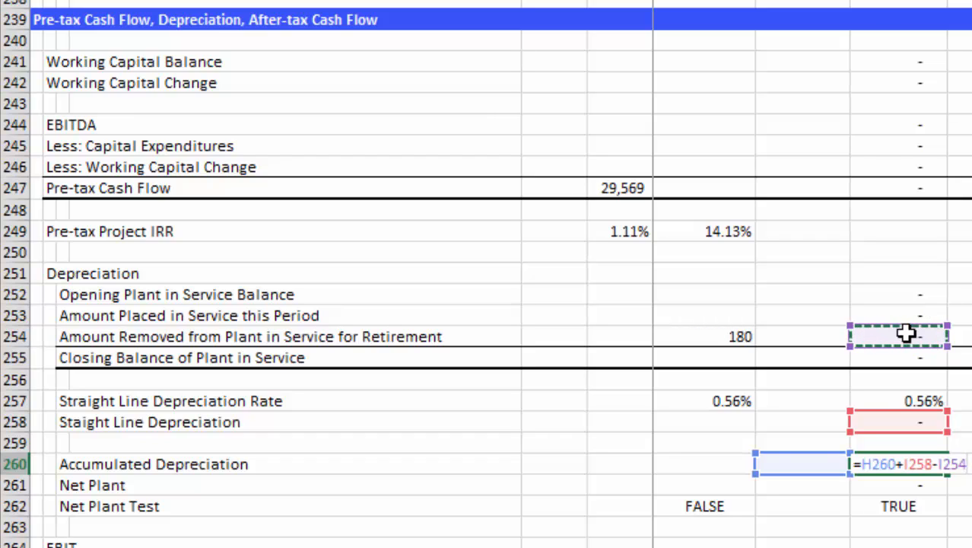
{"action": "key", "text": "Return"}
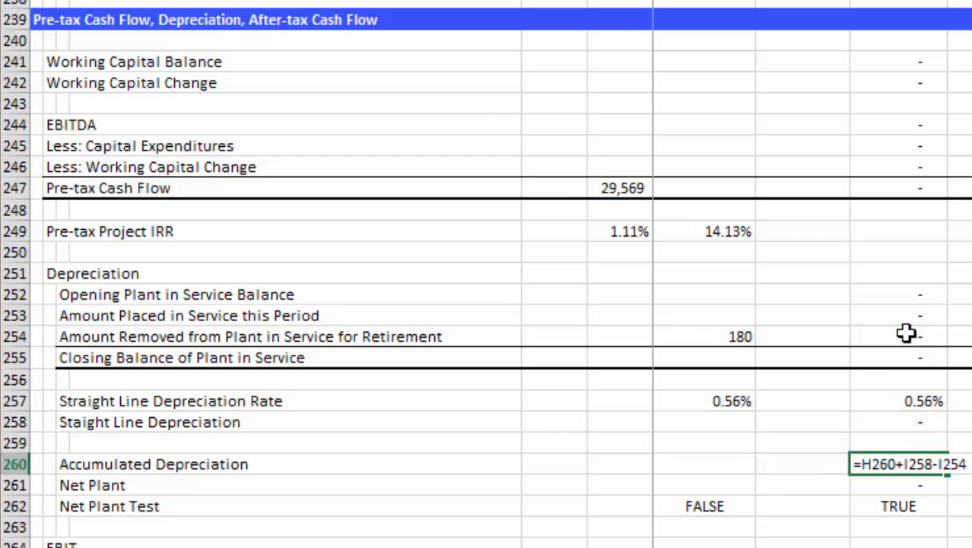
{"action": "key", "text": "Up"}
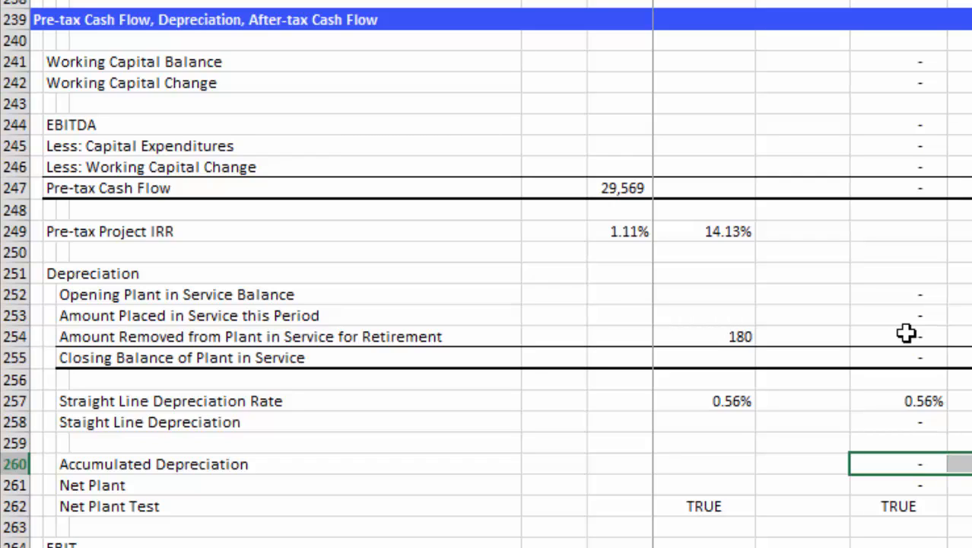
- Check the overall Net Plant Test in G262 and review accumulated depreciation, net plant and the test across the later months
{"action": "key", "text": "Down"}
{"action": "key", "text": "Down"}
{"action": "key", "text": "Left"}
{"action": "key", "text": "Left"}
{"action": "key", "text": "Left"}
{"action": "key", "text": "Right"}
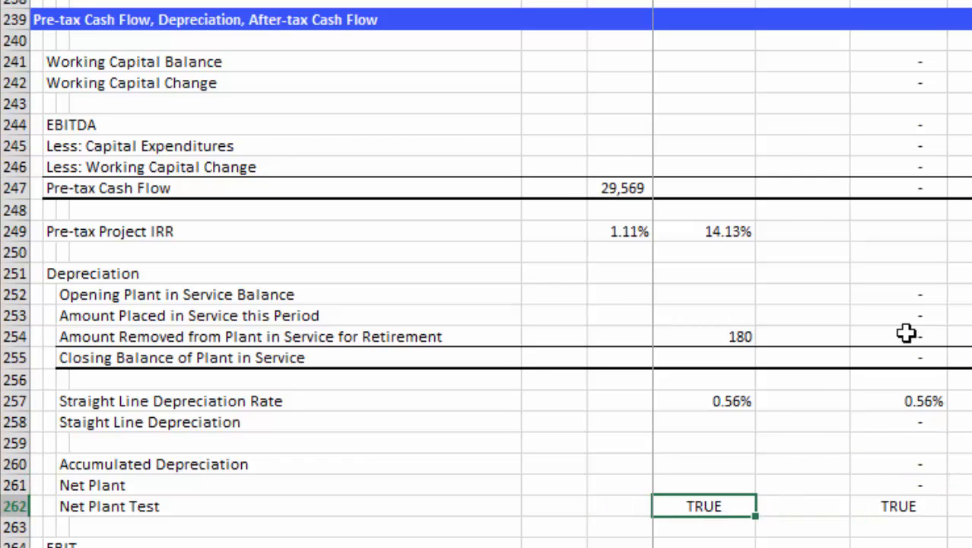
{"action": "key", "text": "Right"}
{"action": "scroll", "coordinate": [906, 332], "scroll_direction": "right", "scroll_amount": 10}
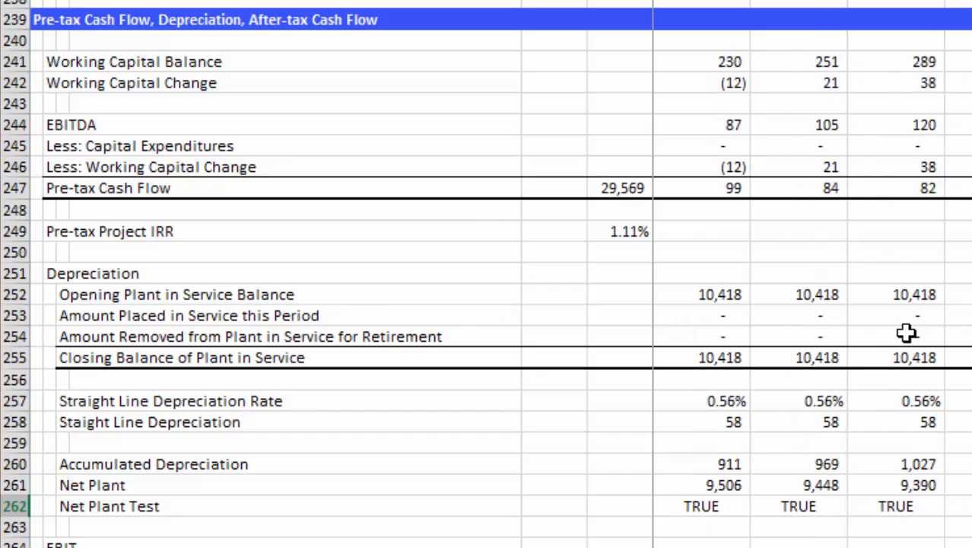
{"action": "scroll", "coordinate": [905, 332], "scroll_direction": "right", "scroll_amount": 10}
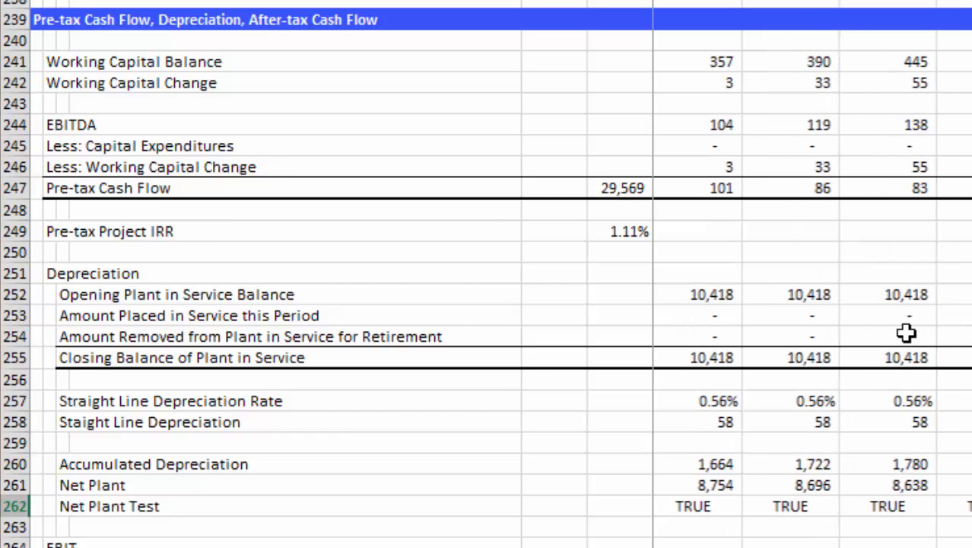
{"action": "scroll", "coordinate": [906, 333], "scroll_direction": "right", "scroll_amount": 20}
{"action": "scroll", "coordinate": [906, 333], "scroll_direction": "right", "scroll_amount": 20}
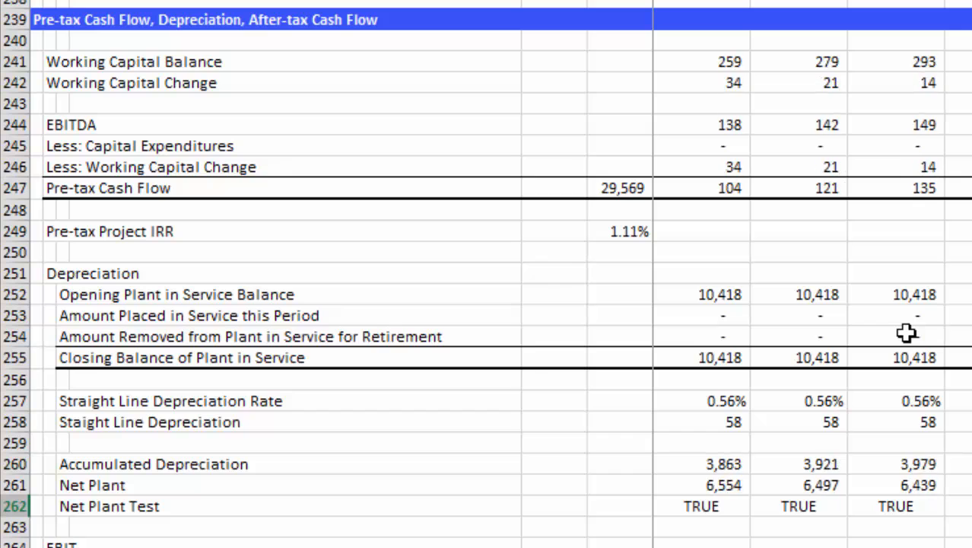
{"action": "scroll", "coordinate": [906, 332], "scroll_direction": "right", "scroll_amount": 20}
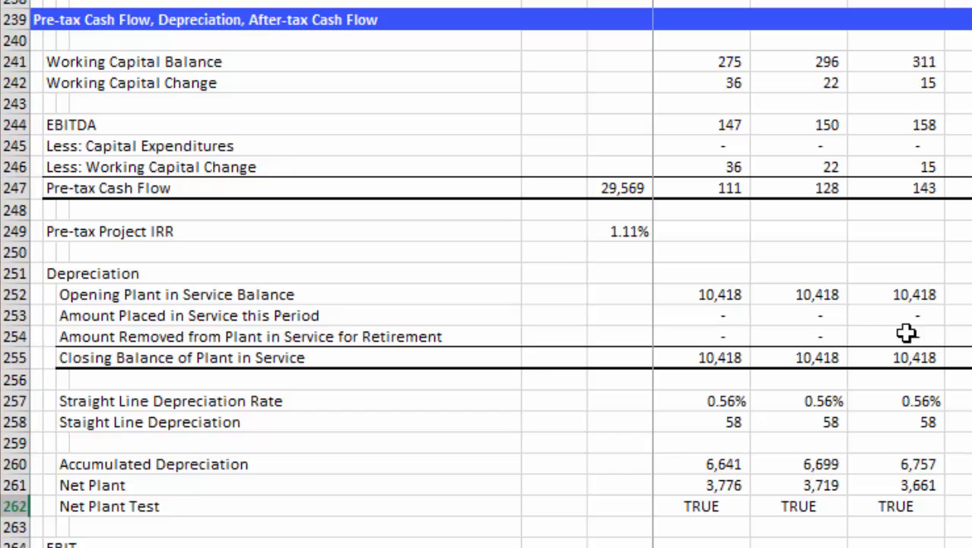
{"action": "scroll", "coordinate": [906, 333], "scroll_direction": "right", "scroll_amount": 20}
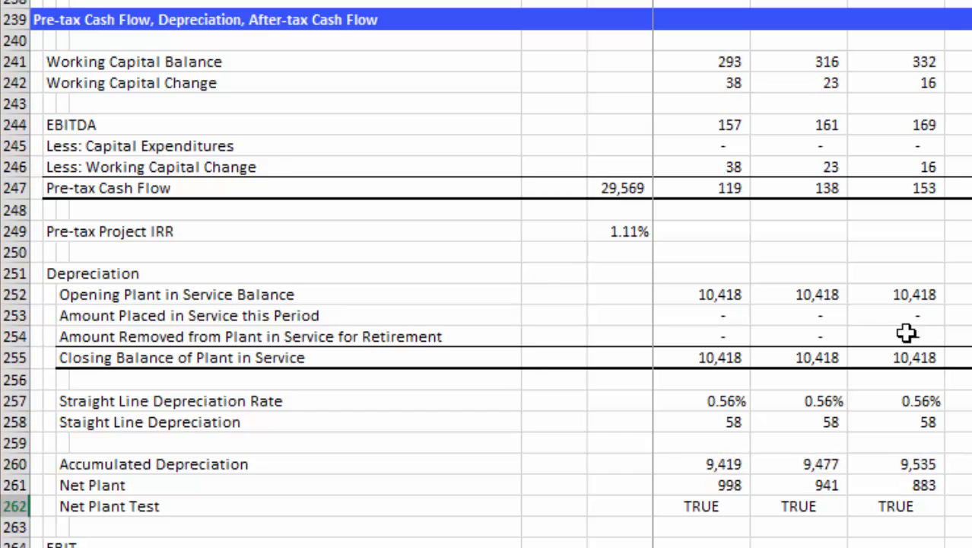
{"action": "key", "text": "Left"}
{"action": "key", "text": "Left"}
{"action": "key", "text": "Left"}
{"action": "key", "text": "Left"}
{"action": "key", "text": "Left"}
{"action": "key", "text": "Left"}
{"action": "key", "text": "Left"}
{"action": "key", "text": "Left"}
{"action": "key", "text": "Left"}
{"action": "key", "text": "Left"}
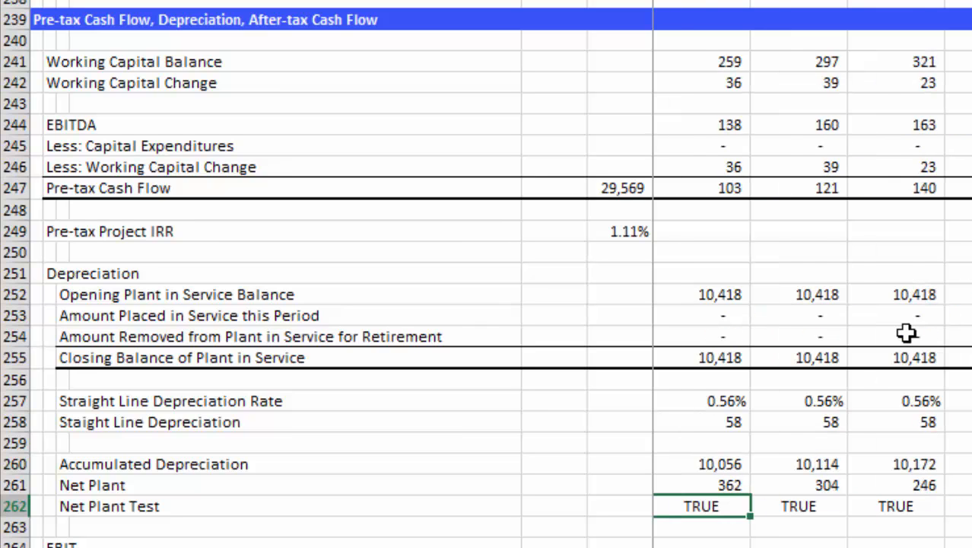
{"action": "key", "text": "ctrl+Left"}
{"action": "key", "text": "ctrl+Left"}
{"action": "key", "text": "Left"}
{"action": "key", "text": "Left"}
{"action": "key", "text": "Left"}
{"action": "key", "text": "Left"}
{"action": "key", "text": "Left"}
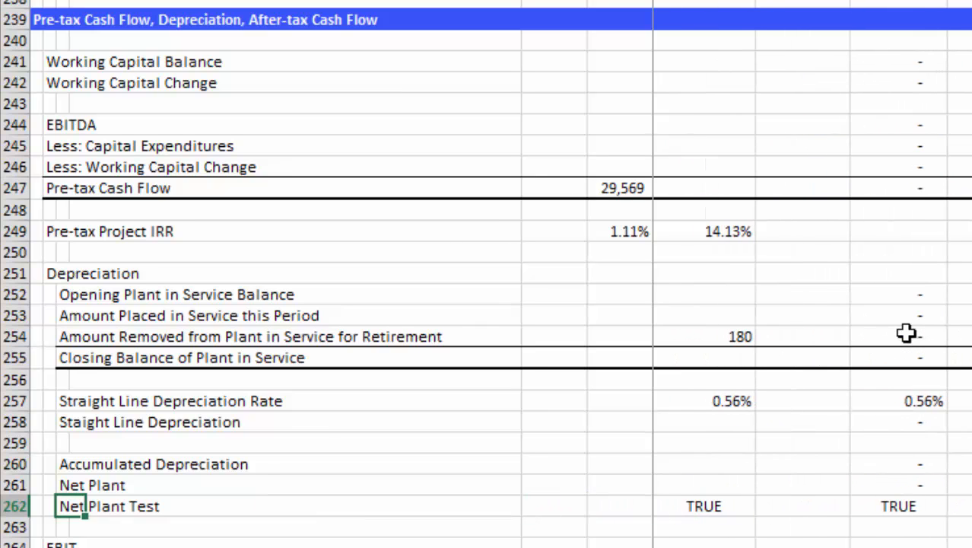
- Look over the EBIT, Operating Taxes and After Tax Cash Flow rows below the Net Plant Test
{"action": "key", "text": "Down"}
{"action": "key", "text": "Down"}
{"action": "key", "text": "Down"}
{"action": "key", "text": "Down"}
{"action": "key", "text": "Down"}
{"action": "key", "text": "Down"}
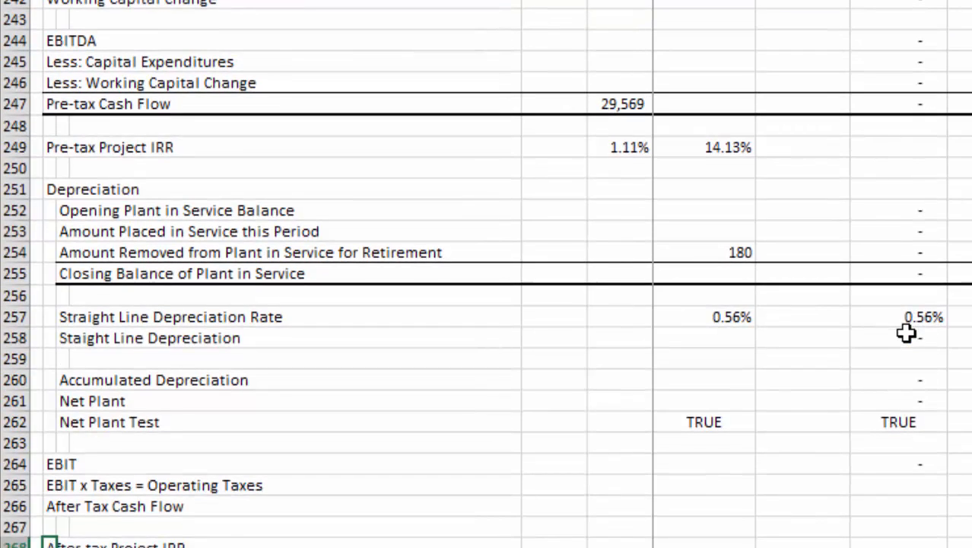
{"action": "key", "text": "Up"}
{"action": "key", "text": "Up"}
{"action": "key", "text": "Up"}
{"action": "key", "text": "Up"}
{"action": "key", "text": "Right"}
{"action": "key", "text": "Right"}
{"action": "key", "text": "Right"}
{"action": "key", "text": "Right"}
{"action": "key", "text": "Right"}
{"action": "key", "text": "Right"}
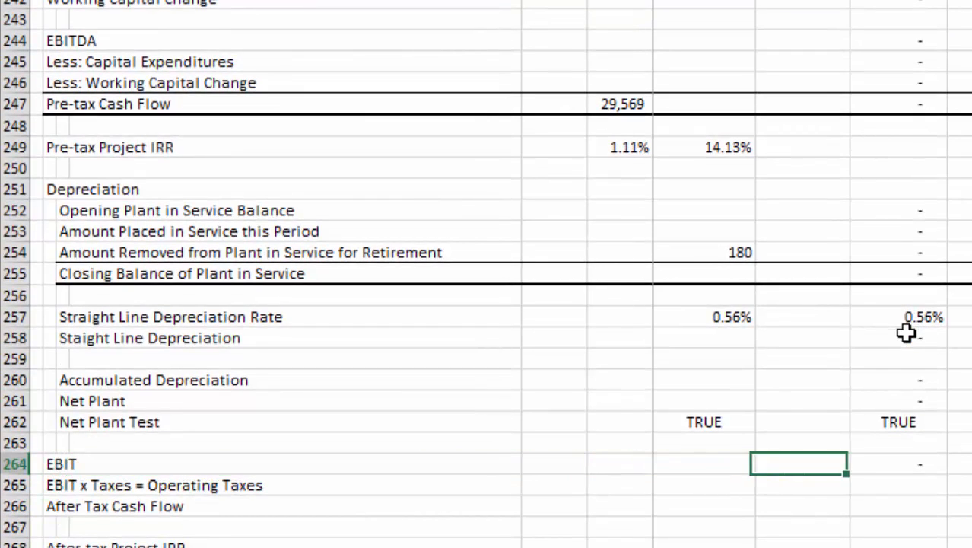
- Enter the EBIT formula =I244-I258 in I264, subtracting straight line depreciation from EBITDA
{"action": "type", "text": "="}
{"action": "key", "text": "Up"}
{"action": "key", "text": "Up"}
{"action": "key", "text": "Up"}
{"action": "key", "text": "Up"}
{"action": "key", "text": "Up"}
{"action": "key", "text": "Up"}
{"action": "key", "text": "Up"}
{"action": "key", "text": "Up"}
{"action": "key", "text": "Up"}
{"action": "key", "text": "Up"}
{"action": "key", "text": "Up"}
{"action": "key", "text": "Up"}
{"action": "key", "text": "Up"}
{"action": "key", "text": "Up"}
{"action": "key", "text": "Up"}
{"action": "key", "text": "Up"}
{"action": "key", "text": "Up"}
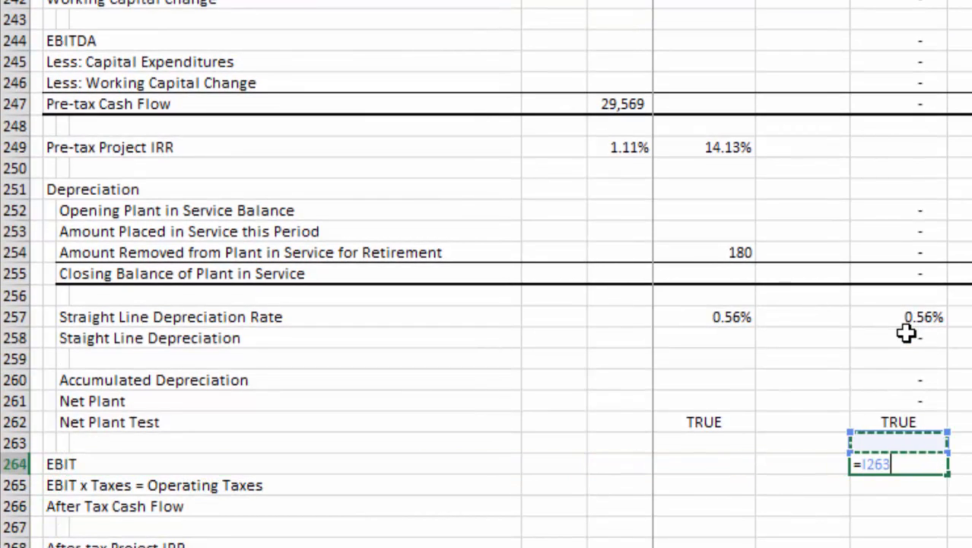
{"action": "key", "text": "Up"}
{"action": "key", "text": "Up"}
{"action": "key", "text": "Up"}
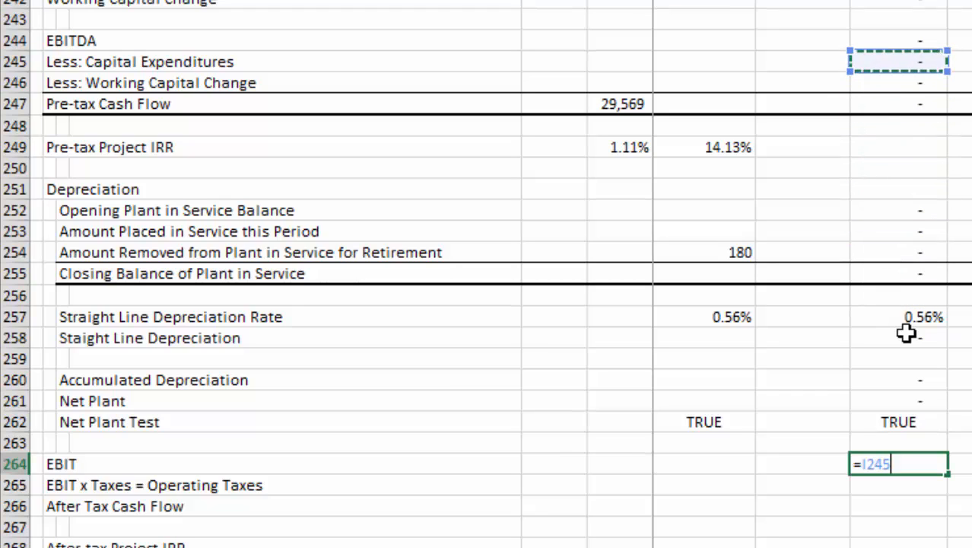
{"action": "type", "text": "-"}
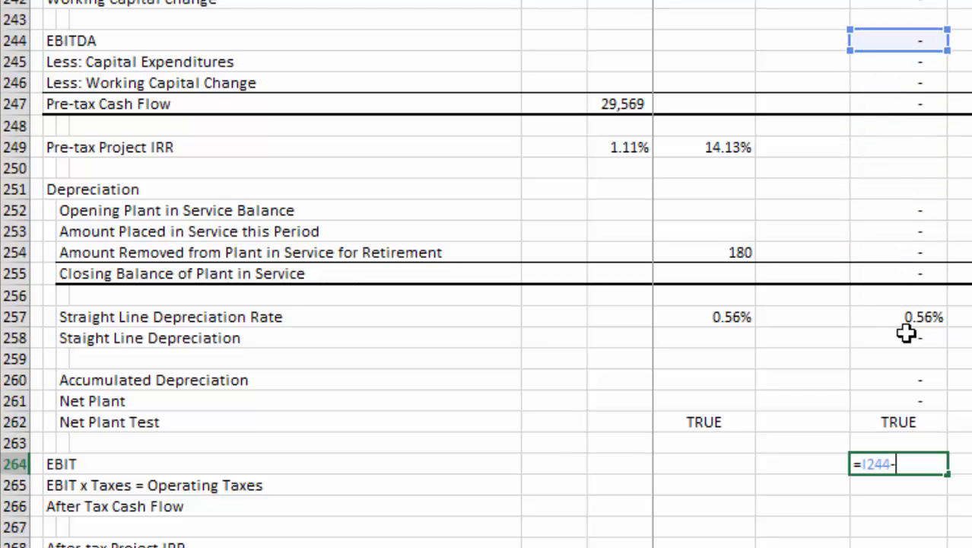
{"action": "key", "text": "Up"}
{"action": "key", "text": "Up"}
{"action": "key", "text": "Up"}
{"action": "key", "text": "Up"}
{"action": "key", "text": "Up"}
{"action": "key", "text": "Up"}
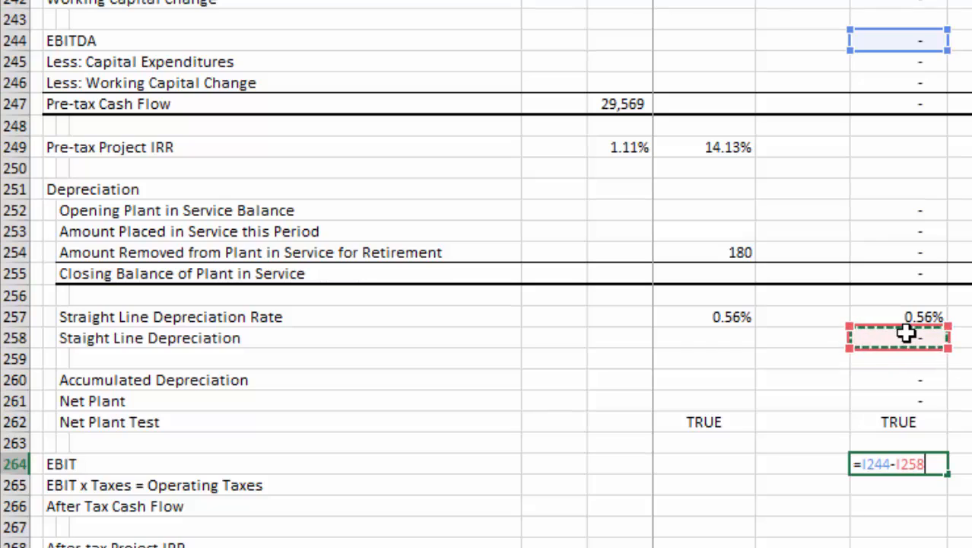
{"action": "key", "text": "Return"}
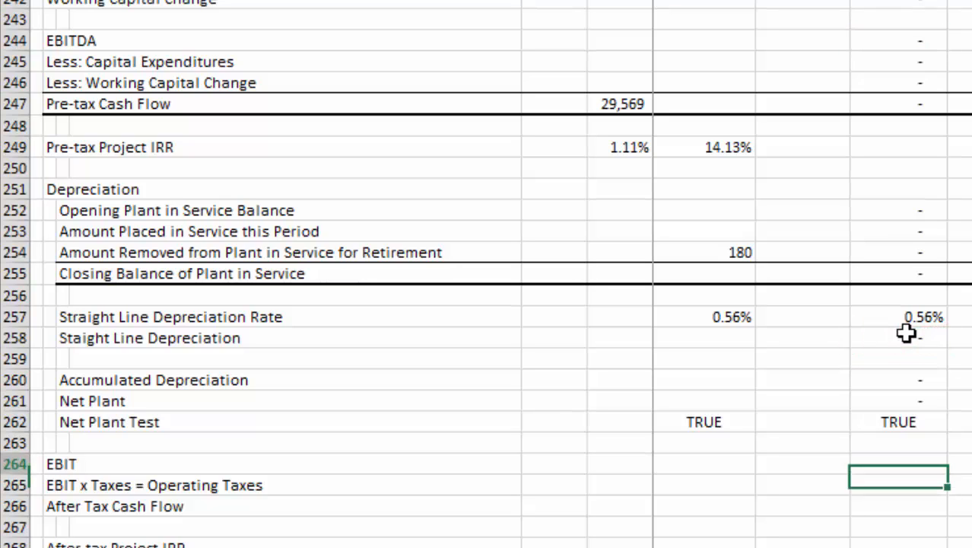
{"action": "key", "text": "Up"}
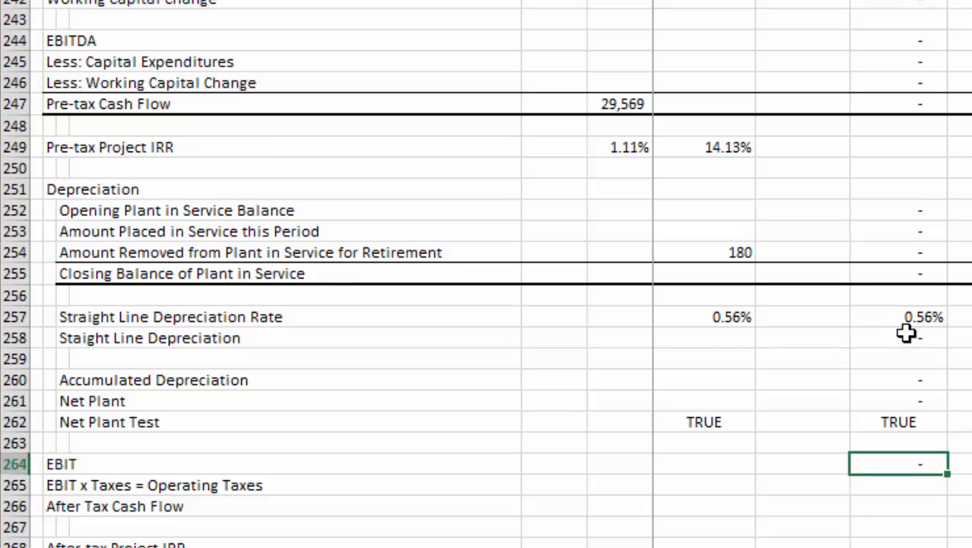
- Link G265 on the Operating Taxes row to the Tax Rate under Tax and Depreciation on the Assumptions sheet
{"action": "key", "text": "Down"}
{"action": "key", "text": "Left"}
{"action": "key", "text": "Left"}
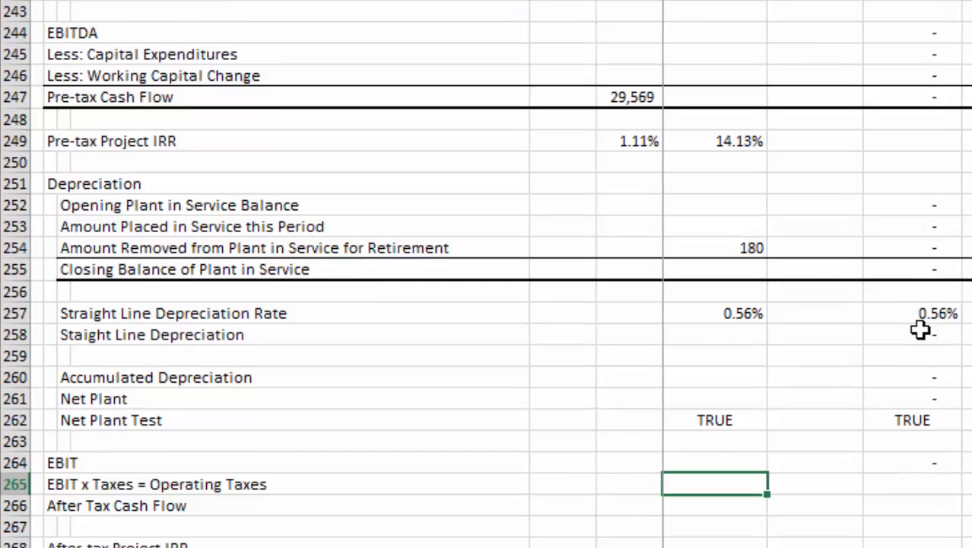
{"action": "type", "text": "="}
{"action": "key", "text": "ctrl+Page_Up"}
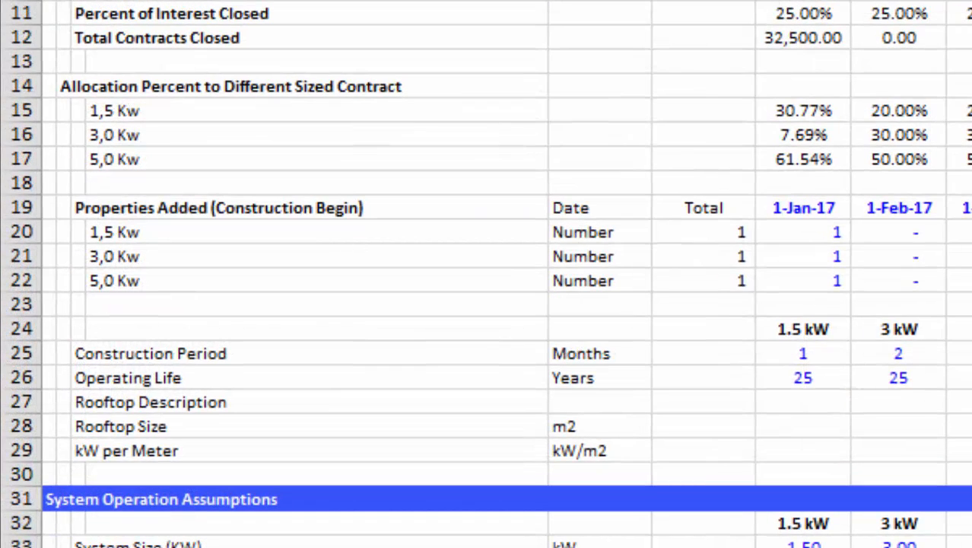
{"action": "scroll", "coordinate": [487, 273], "scroll_direction": "down", "scroll_amount": 12}
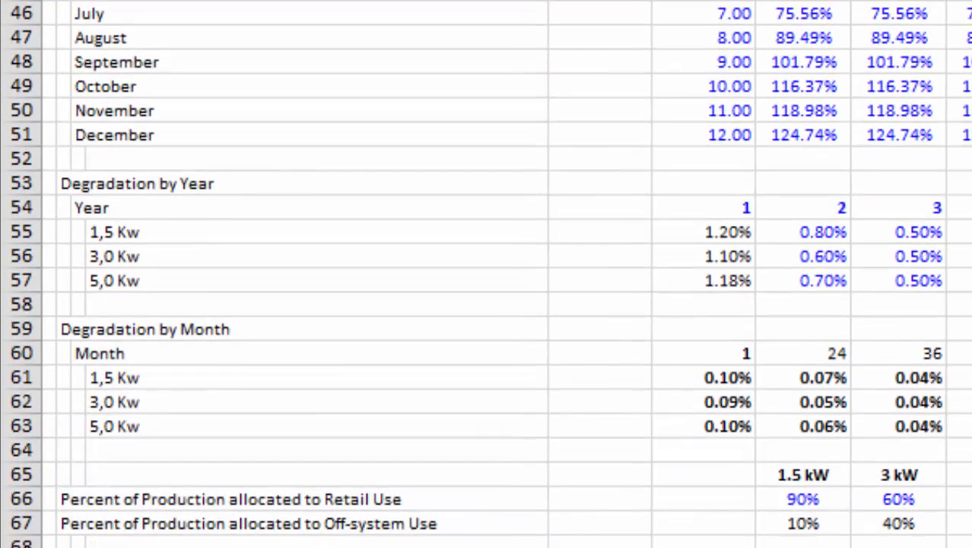
{"action": "scroll", "coordinate": [487, 274], "scroll_direction": "down", "scroll_amount": 12}
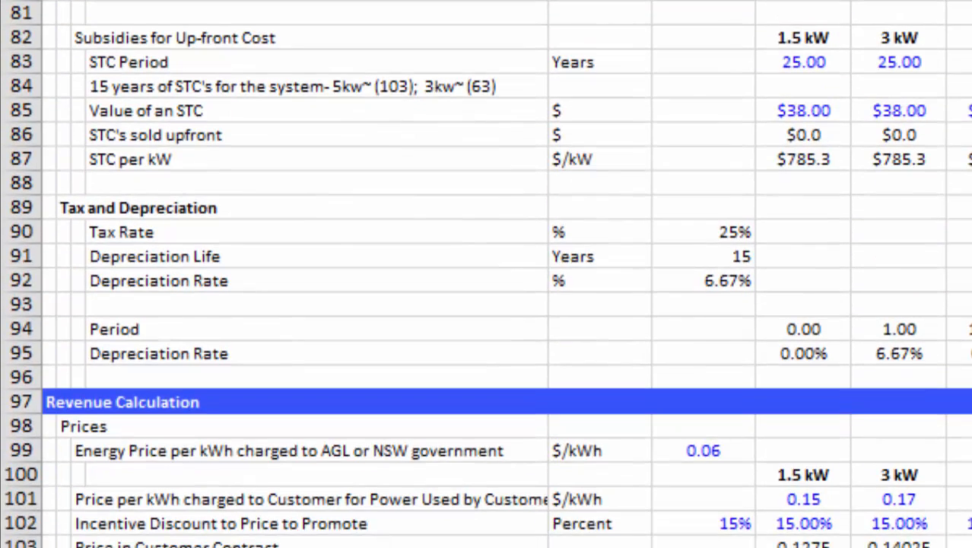
{"action": "left_click", "coordinate": [687, 278]}
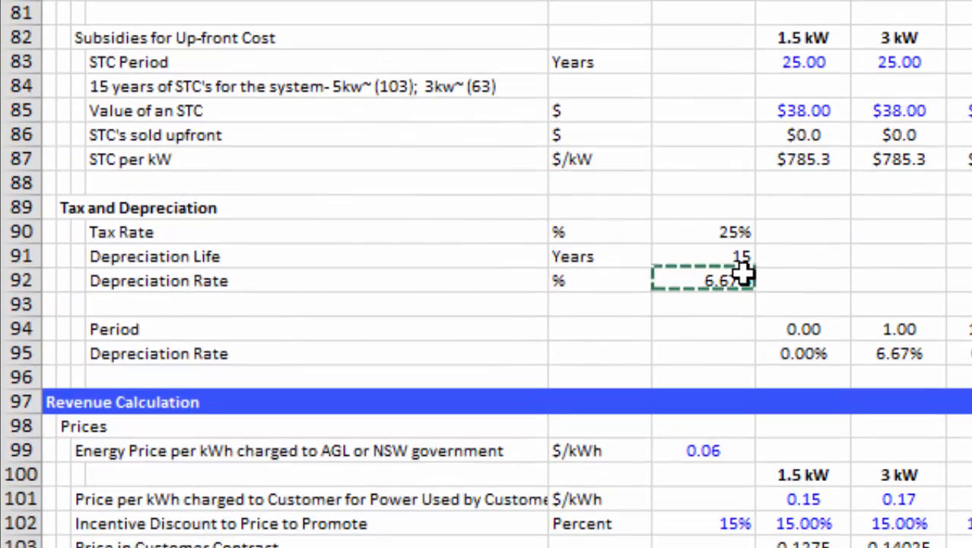
{"action": "key", "text": "Up"}
{"action": "key", "text": "Up"}
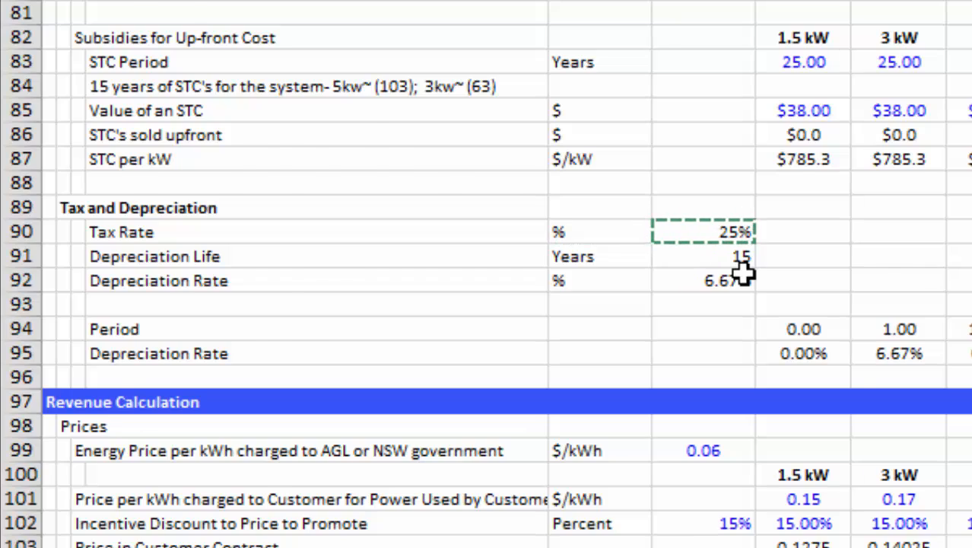
{"action": "key", "text": "Return"}
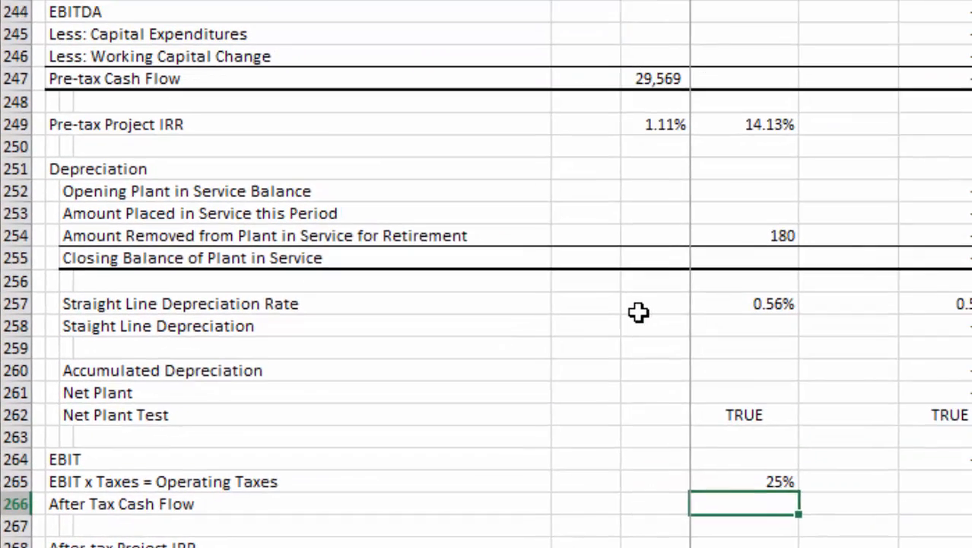
- Calculate operating taxes in I265 with =$G$265*I264 and fill the formula across the monthly columns
{"action": "key", "text": "Up"}
{"action": "key", "text": "Right"}
{"action": "key", "text": "Right"}
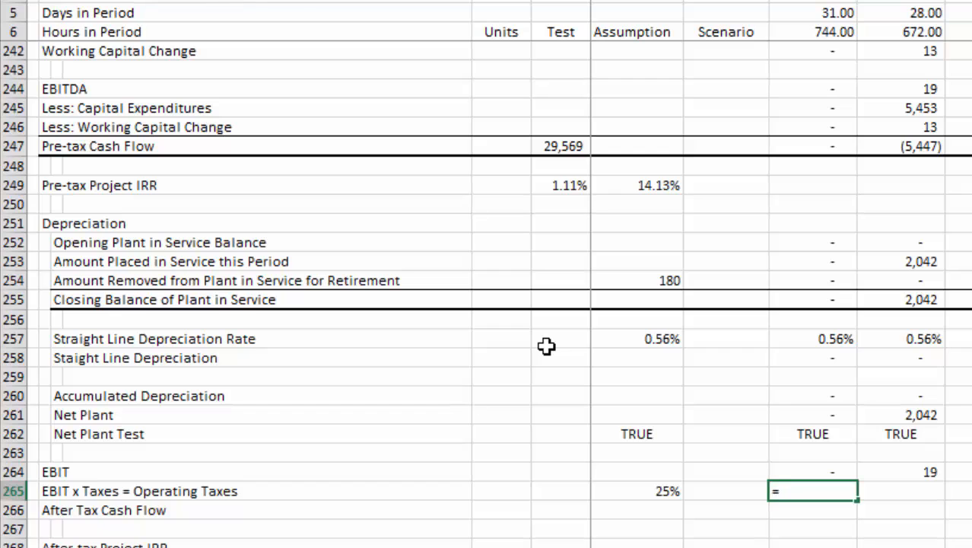
{"action": "type", "text": "="}
{"action": "key", "text": "Left"}
{"action": "key", "text": "Left"}
{"action": "key", "text": "F4"}
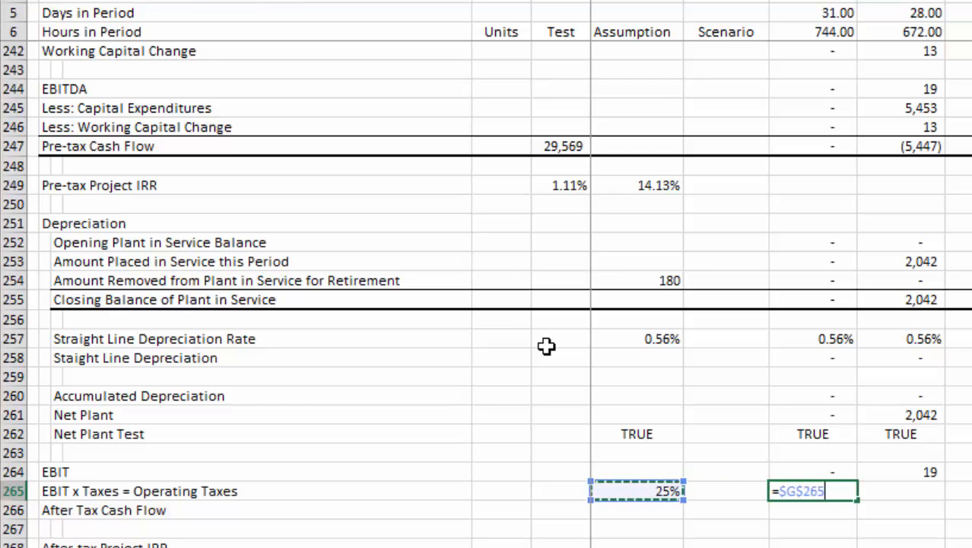
{"action": "type", "text": "*"}
{"action": "key", "text": "Up"}
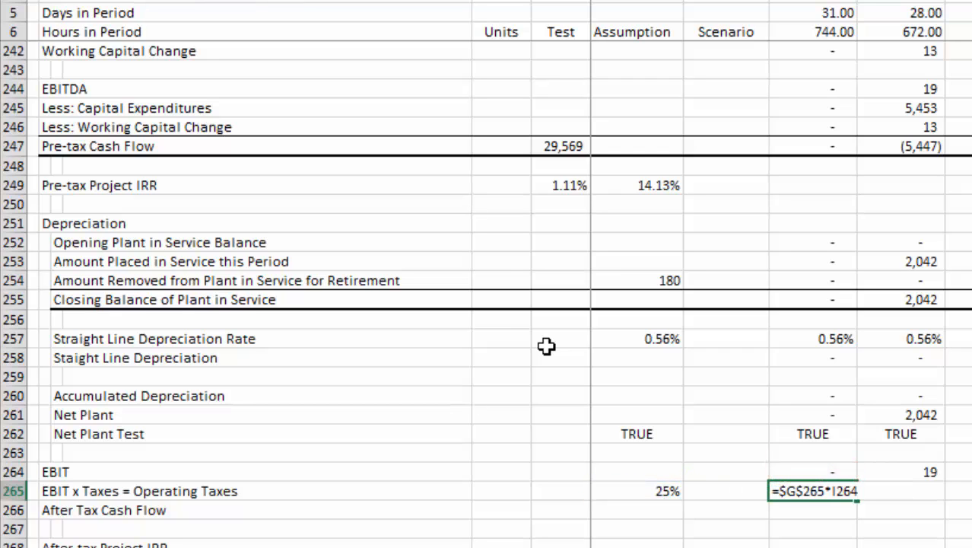
{"action": "key", "text": "Return"}
{"action": "key", "text": "Return"}
{"action": "key", "text": "Up"}
{"action": "key", "text": "Up"}
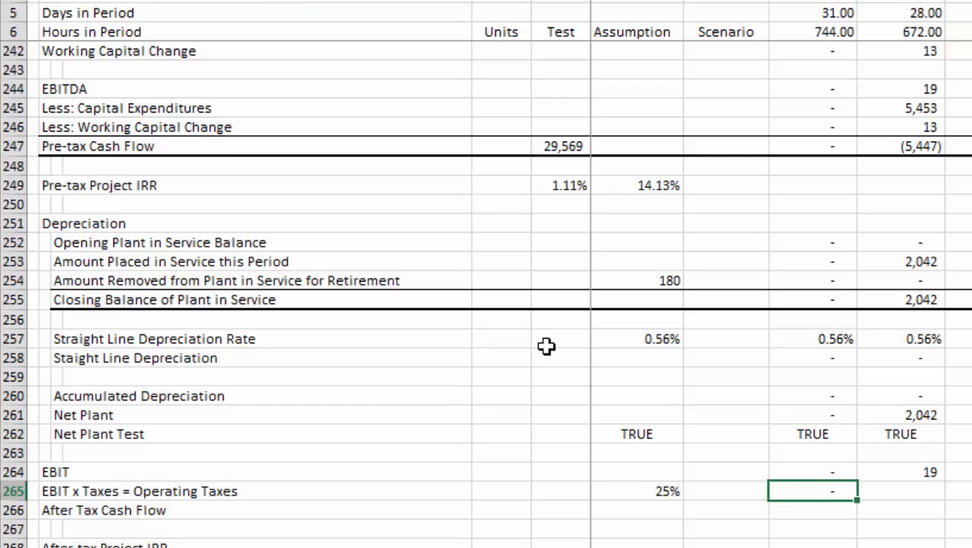
{"action": "key", "text": "ctrl+shift+Right"}
{"action": "key", "text": "ctrl+r"}
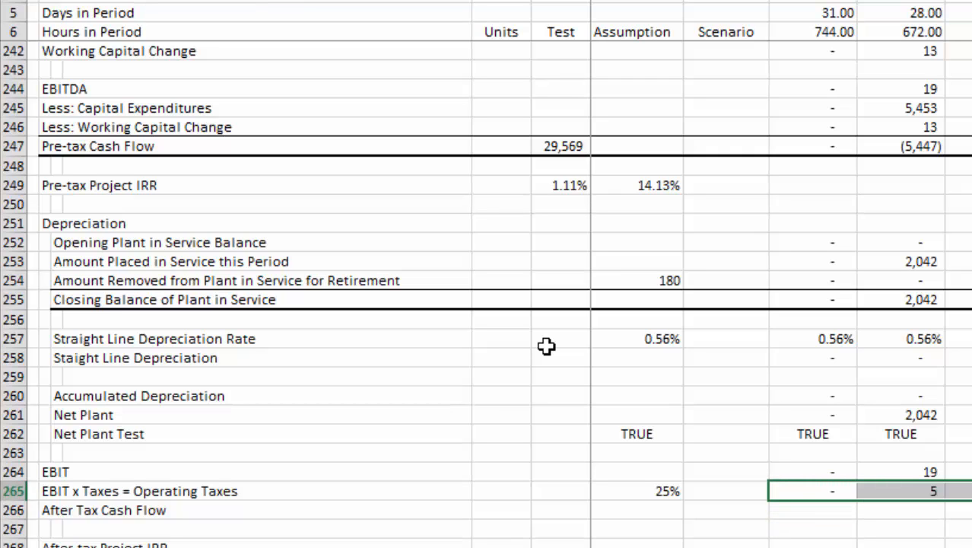
- Calculate After Tax Cash Flow in I266 with =I247-I265 and fill it across the monthly columns
{"action": "key", "text": "Down"}
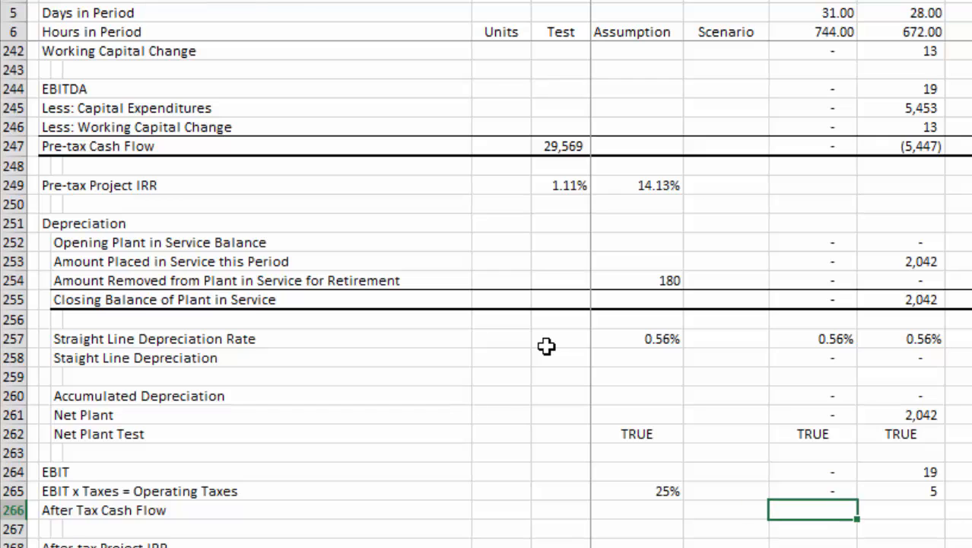
{"action": "type", "text": "="}
{"action": "key", "text": "Up"}
{"action": "key", "text": "Up"}
{"action": "key", "text": "Up"}
{"action": "key", "text": "Up"}
{"action": "key", "text": "Up"}
{"action": "key", "text": "Up"}
{"action": "key", "text": "Up"}
{"action": "key", "text": "Up"}
{"action": "key", "text": "Up"}
{"action": "key", "text": "Up"}
{"action": "key", "text": "Up"}
{"action": "key", "text": "Up"}
{"action": "key", "text": "Up"}
{"action": "key", "text": "Up"}
{"action": "key", "text": "Up"}
{"action": "key", "text": "Up"}
{"action": "key", "text": "Up"}
{"action": "key", "text": "Up"}
{"action": "key", "text": "Up"}
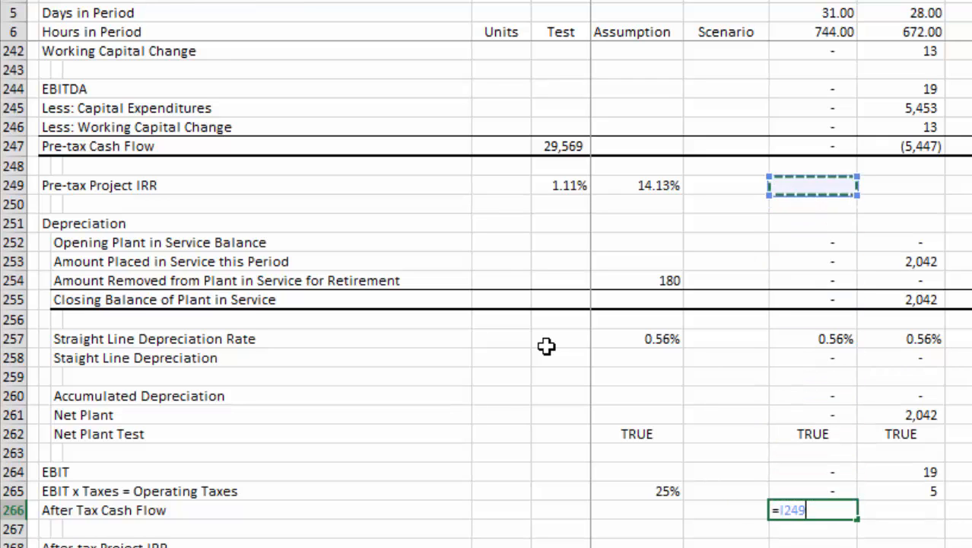
{"action": "type", "text": "-"}
{"action": "key", "text": "Up"}
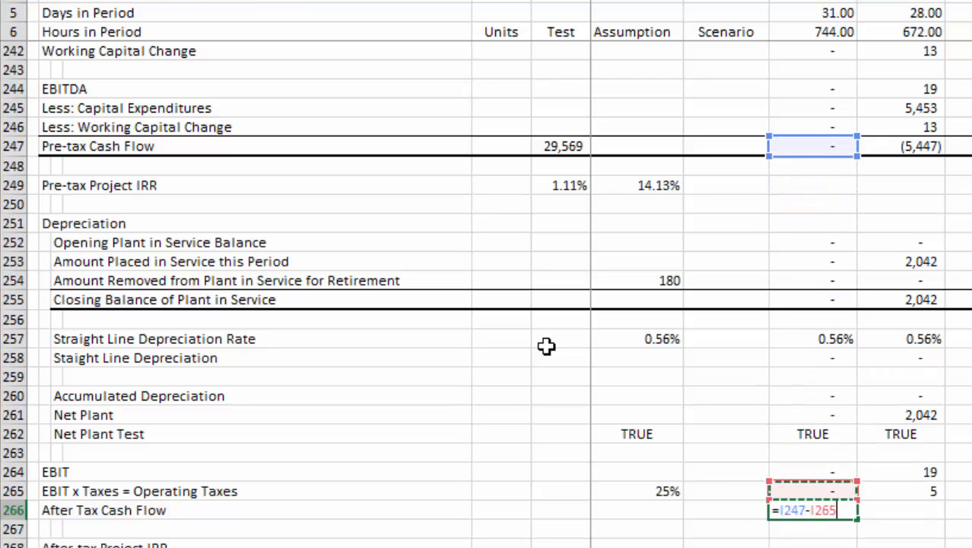
{"action": "key", "text": "ctrl+Return"}
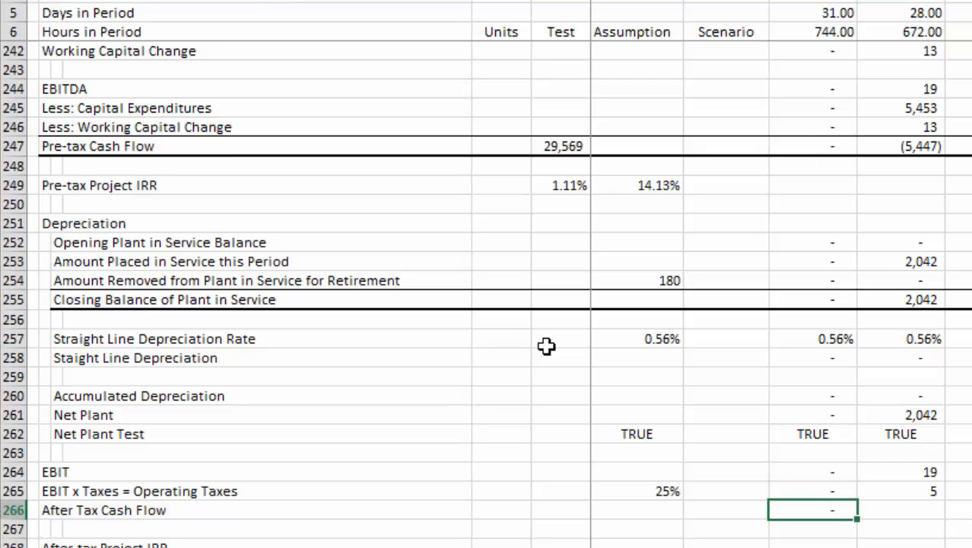
{"action": "key", "text": "ctrl+shift+Right"}
{"action": "key", "text": "ctrl+r"}
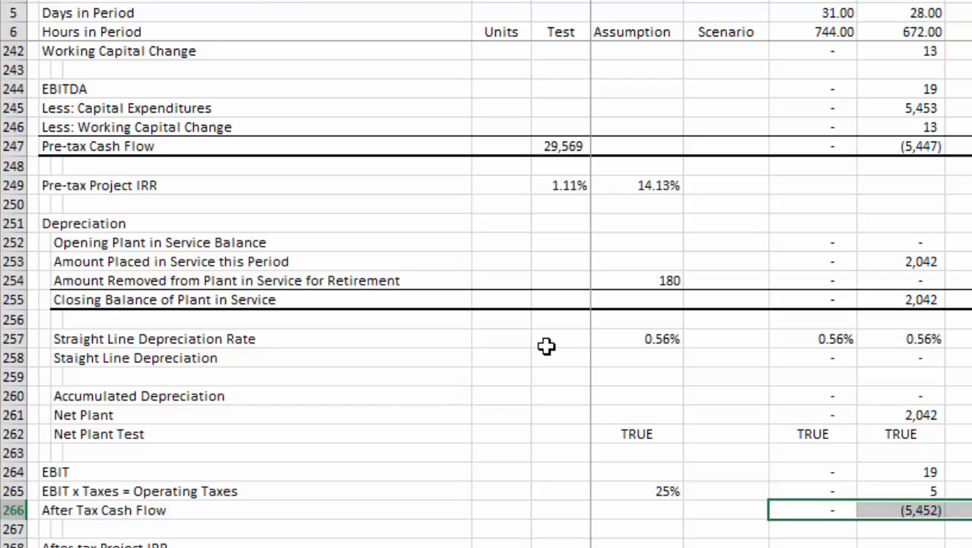
- Format the whole After Tax Cash Flow row 266 as a total line with a thin upper and thick lower border
{"action": "key", "text": "Down"}
{"action": "key", "text": "Left"}
{"action": "key", "text": "Left"}
{"action": "key", "text": "Left"}
{"action": "key", "text": "Left"}
{"action": "key", "text": "Left"}
{"action": "key", "text": "Left"}
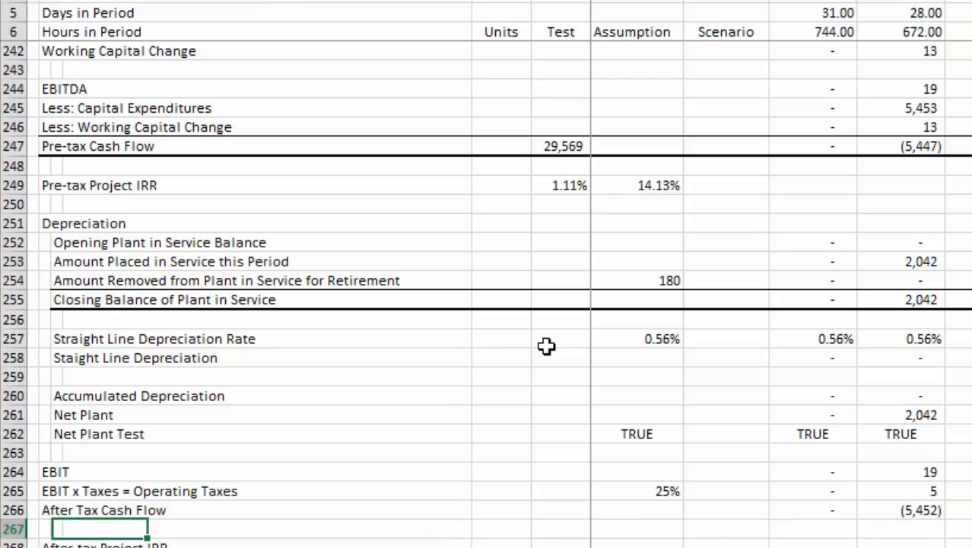
{"action": "key", "text": "Up"}
{"action": "key", "text": "shift+space"}
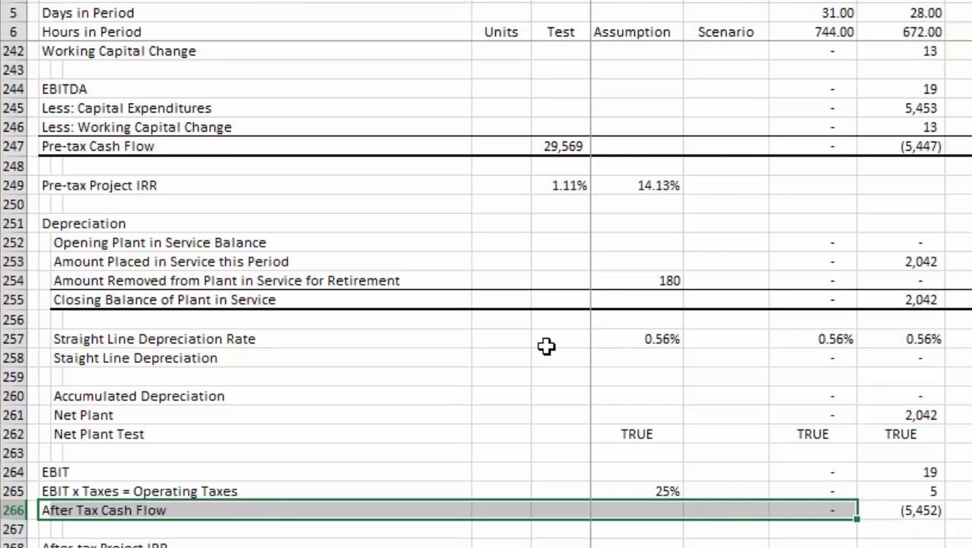
{"action": "key", "text": "ctrl+v"}
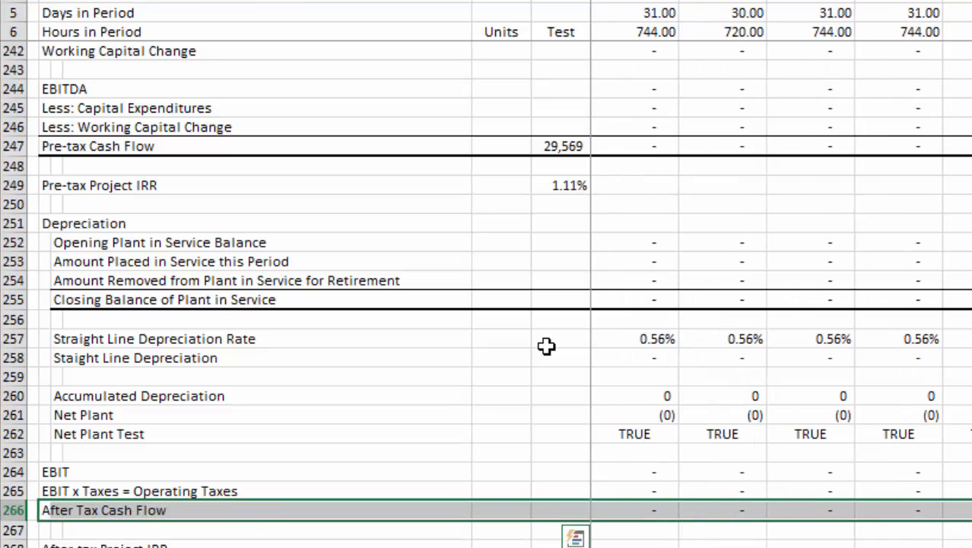
- Enter the After-tax Project IRR formula =IRR(I266:MU266) in F268, using the monthly after-tax cash flows
{"action": "key", "text": "Left"}
{"action": "key", "text": "Down"}
{"action": "key", "text": "Down"}
{"action": "key", "text": "Right"}
{"action": "key", "text": "Right"}
{"action": "key", "text": "Right"}
{"action": "key", "text": "Right"}
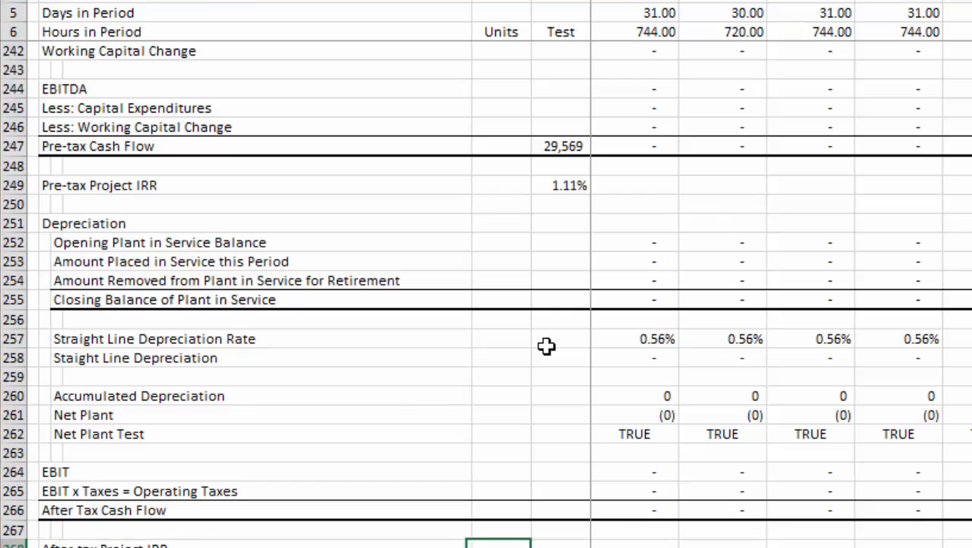
{"action": "key", "text": "Left"}
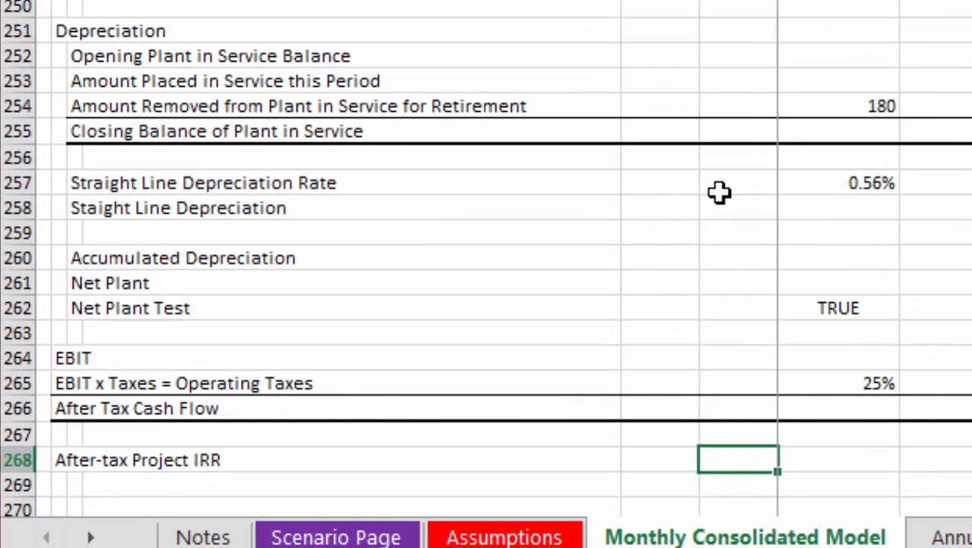
{"action": "type", "text": "=irr("}
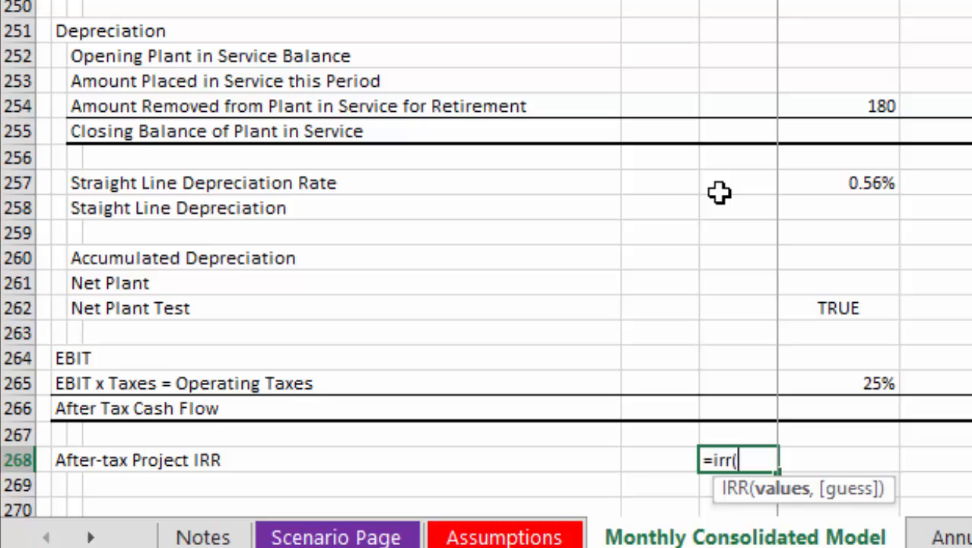
{"action": "key", "text": "Up"}
{"action": "key", "text": "Up"}
{"action": "key", "text": "Right"}
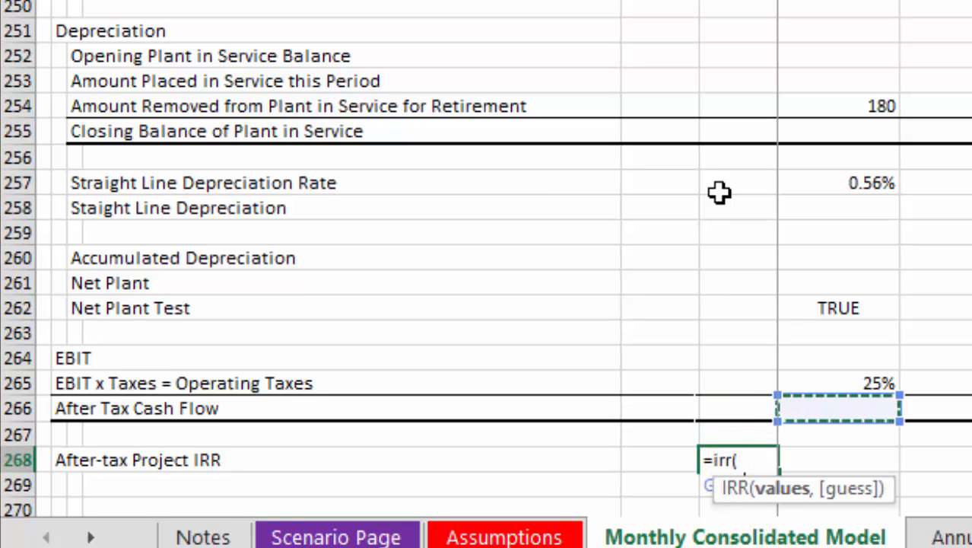
{"action": "key", "text": "Right"}
{"action": "key", "text": "ctrl+shift+Right"}
{"action": "type", "text": ")"}
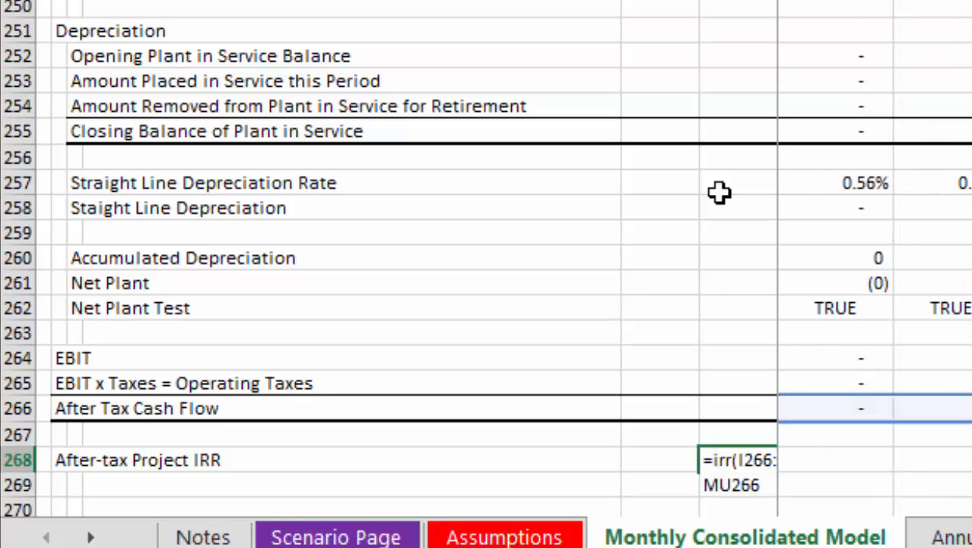
{"action": "key", "text": "Return"}
{"action": "key", "text": "Up"}
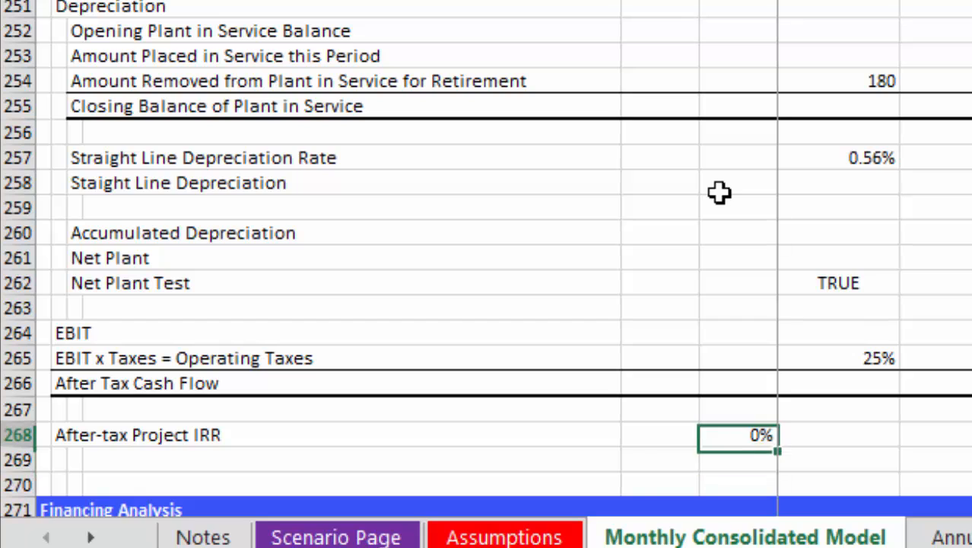
- Reopen the After-tax Project IRR formula in F268 and re-enter it unchanged to recalculate the result
{"action": "key", "text": "Right"}
{"action": "key", "text": "Escape"}
{"action": "key", "text": "Left"}
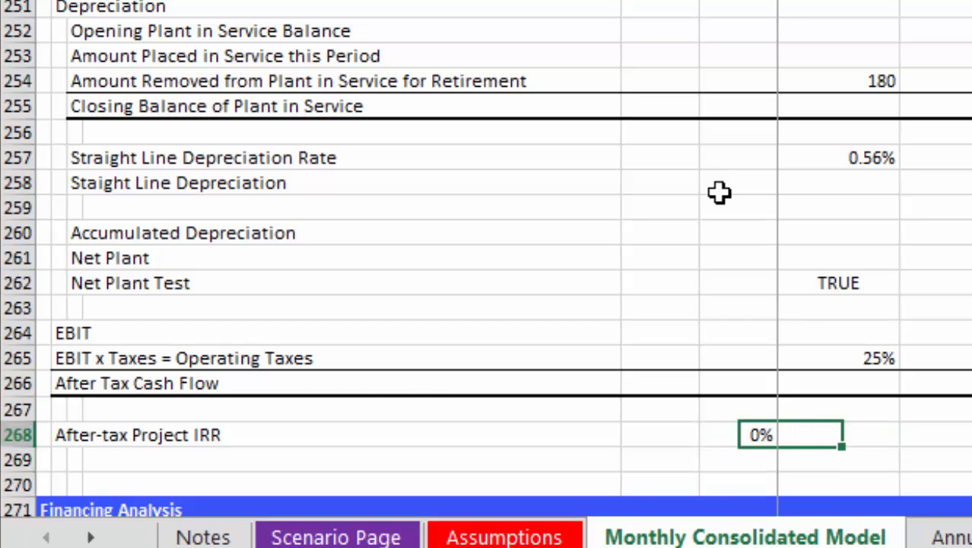
{"action": "key", "text": "F2"}
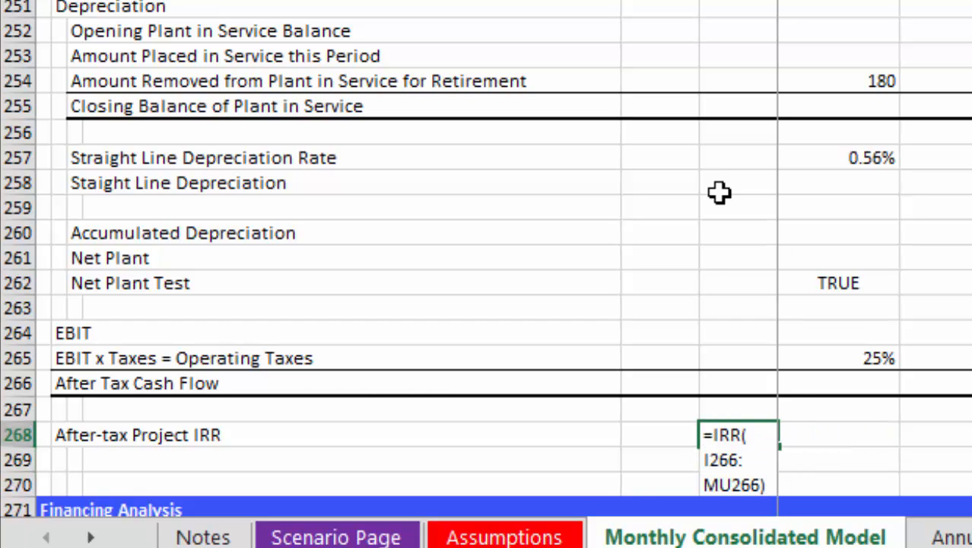
{"action": "key", "text": "Return"}
{"action": "key", "text": "Up"}
{"action": "key", "text": "Right"}
{"action": "key", "text": "Up"}
{"action": "key", "text": "Up"}
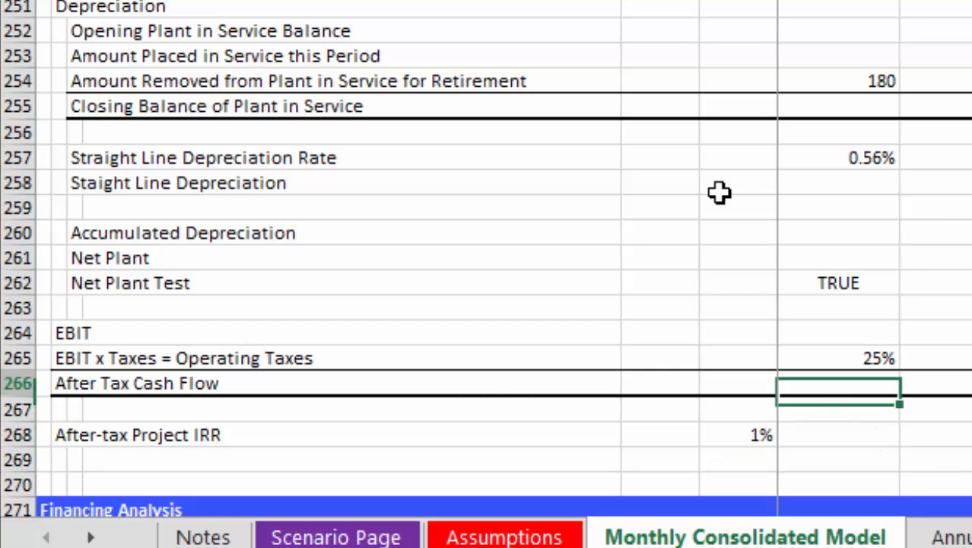
- Copy the annualised IRR formula from the Pre-tax Project IRR row in G249 into G268 for the After-tax Project IRR
{"action": "key", "text": "Up"}
{"action": "key", "text": "Up"}
{"action": "key", "text": "Up"}
{"action": "key", "text": "Up"}
{"action": "key", "text": "Up"}
{"action": "key", "text": "Up"}
{"action": "key", "text": "Up"}
{"action": "key", "text": "Up"}
{"action": "key", "text": "Up"}
{"action": "key", "text": "Up"}
{"action": "key", "text": "Up"}
{"action": "key", "text": "Up"}
{"action": "key", "text": "Up"}
{"action": "key", "text": "Up"}
{"action": "key", "text": "Up"}
{"action": "key", "text": "Up"}
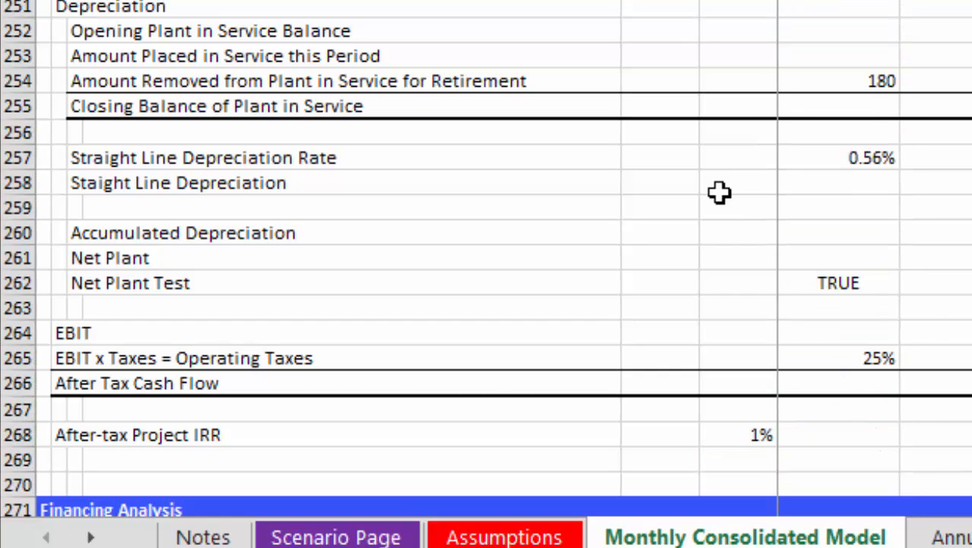
{"action": "key", "text": "Down"}
{"action": "key", "text": "Down"}
{"action": "key", "text": "Down"}
{"action": "key", "text": "Down"}
{"action": "key", "text": "Down"}
{"action": "key", "text": "Down"}
{"action": "key", "text": "Down"}
{"action": "key", "text": "Down"}
{"action": "key", "text": "Down"}
{"action": "key", "text": "Down"}
{"action": "key", "text": "Down"}
{"action": "key", "text": "Down"}
{"action": "key", "text": "Down"}
{"action": "key", "text": "Down"}
{"action": "key", "text": "Down"}
{"action": "key", "text": "Down"}
{"action": "key", "text": "Down"}
{"action": "key", "text": "Down"}
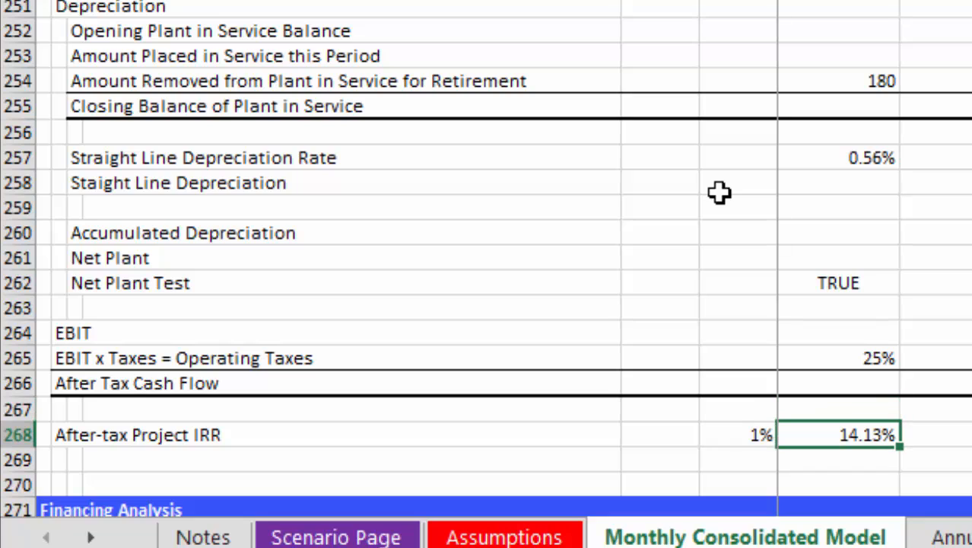
{"action": "key", "text": "ctrl+v"}
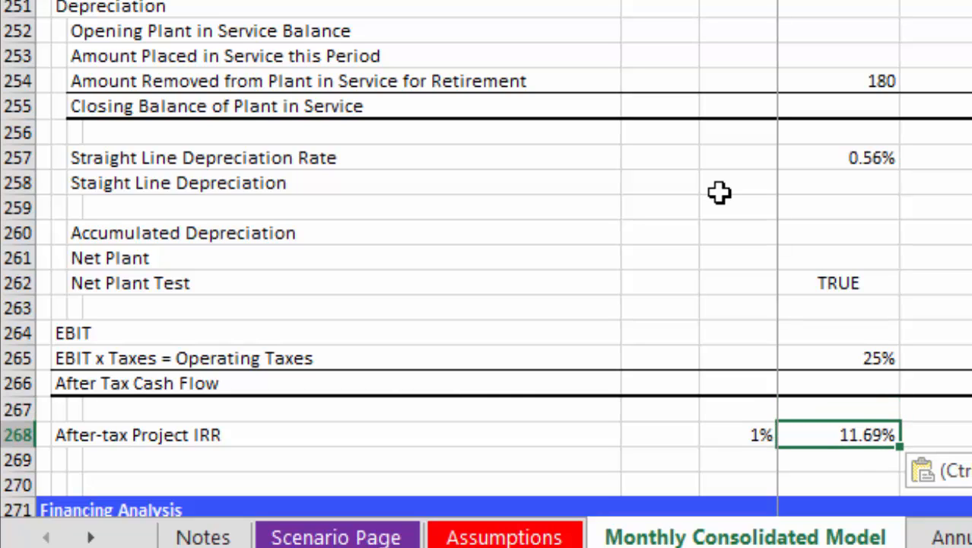
{"action": "key", "text": "Left"}
{"action": "key", "text": "Right"}
{"action": "key", "text": "Escape"}
- Compare the annualised Pre-tax Project IRR in G249 with the After-tax Project IRR in G268
{"action": "key", "text": "Up"}
{"action": "key", "text": "Up"}
{"action": "key", "text": "Up"}
{"action": "key", "text": "Up"}
{"action": "key", "text": "Up"}
{"action": "key", "text": "Up"}
{"action": "key", "text": "Up"}
{"action": "key", "text": "Up"}
{"action": "key", "text": "Up"}
{"action": "key", "text": "Up"}
{"action": "key", "text": "Up"}
{"action": "key", "text": "Up"}
{"action": "key", "text": "Up"}
{"action": "key", "text": "Up"}
{"action": "key", "text": "Up"}
{"action": "key", "text": "Up"}
{"action": "key", "text": "Up"}
{"action": "key", "text": "Up"}
{"action": "key", "text": "Up"}
{"action": "key", "text": "Up"}
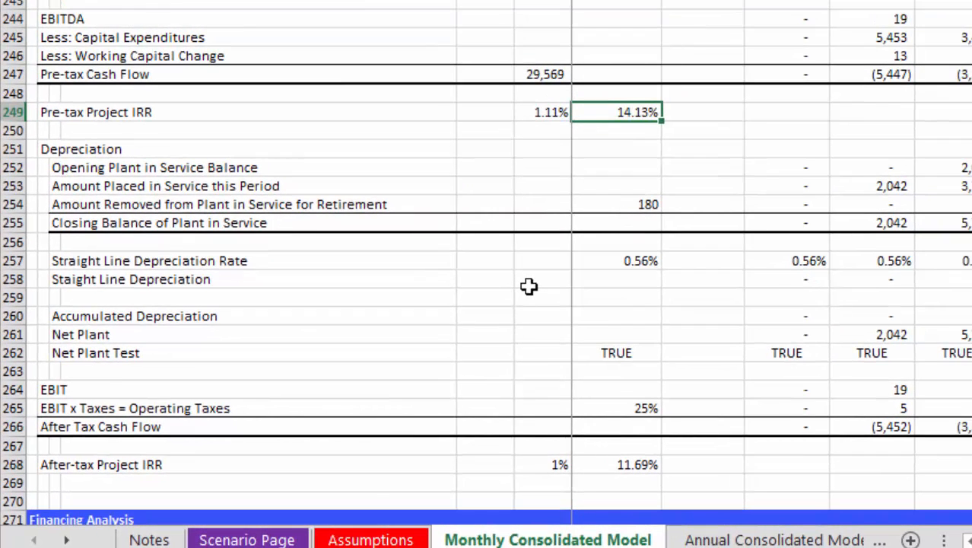
{"action": "key", "text": "Down"}
{"action": "key", "text": "Down"}
{"action": "key", "text": "Down"}
{"action": "key", "text": "Down"}
{"action": "key", "text": "Down"}
{"action": "key", "text": "Down"}
{"action": "key", "text": "Down"}
{"action": "key", "text": "Down"}
{"action": "key", "text": "Down"}
{"action": "key", "text": "Down"}
{"action": "key", "text": "Down"}
{"action": "key", "text": "Down"}
{"action": "key", "text": "Down"}
{"action": "key", "text": "Down"}
{"action": "key", "text": "Down"}
{"action": "key", "text": "Down"}
{"action": "key", "text": "Down"}
{"action": "key", "text": "Down"}
{"action": "key", "text": "Down"}
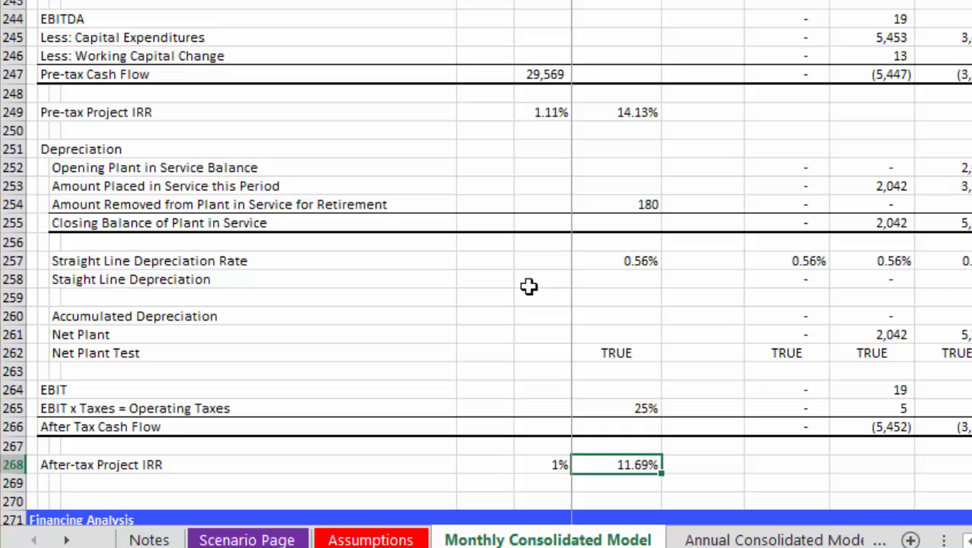
{"action": "key", "text": "Up"}
{"action": "key", "text": "Down"}
{"action": "key", "text": "Up"}
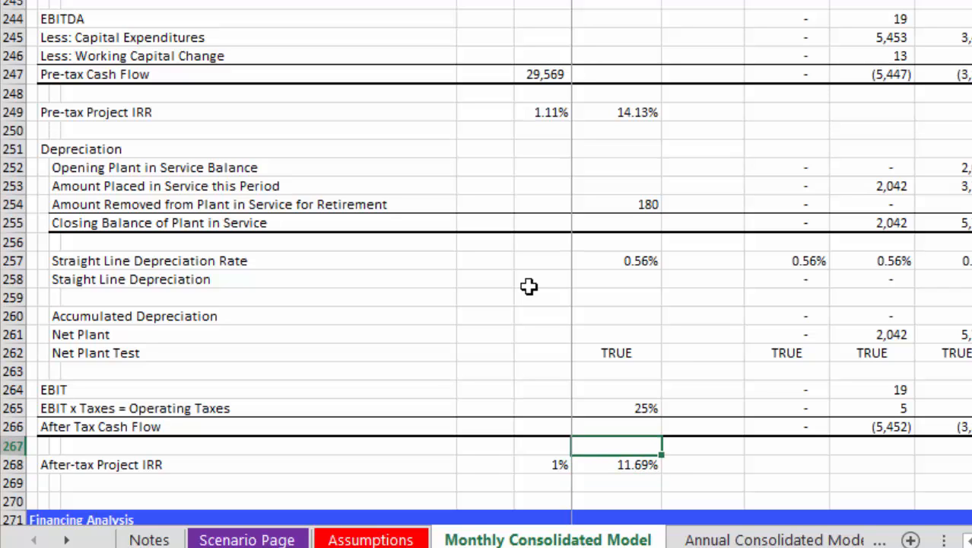
{"action": "key", "text": "Up"}
{"action": "key", "text": "Up"}
{"action": "key", "text": "Up"}
{"action": "key", "text": "Up"}
{"action": "key", "text": "Up"}
{"action": "key", "text": "Up"}
{"action": "key", "text": "Up"}
{"action": "key", "text": "Up"}
{"action": "key", "text": "Up"}
{"action": "key", "text": "Up"}
{"action": "key", "text": "Up"}
{"action": "key", "text": "Up"}
{"action": "key", "text": "Up"}
{"action": "key", "text": "Up"}
{"action": "key", "text": "Up"}
{"action": "key", "text": "Up"}
{"action": "key", "text": "Up"}
{"action": "key", "text": "Up"}
{"action": "key", "text": "Down"}
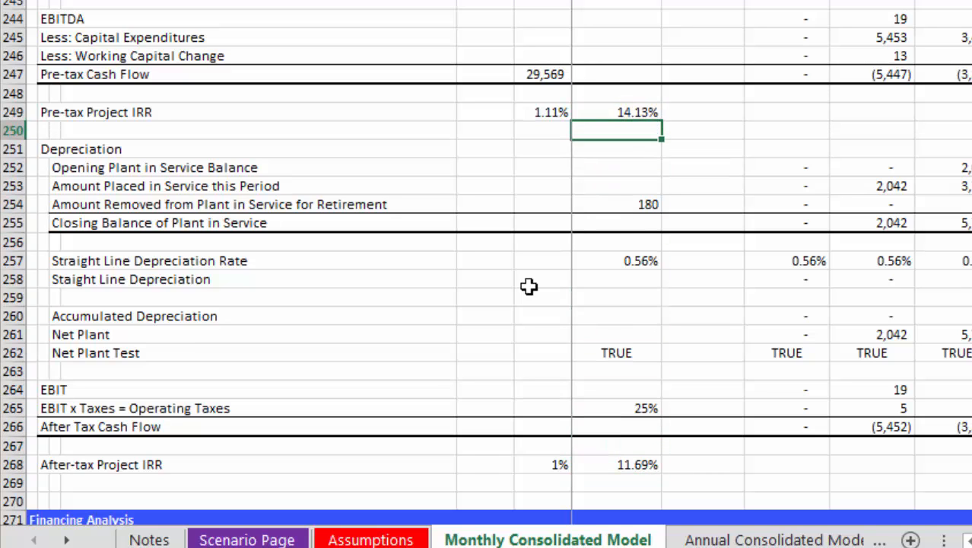
- Review the rows down to the Financing Analysis heading and back up through the after-tax cash flow and Depreciation sections
{"action": "key", "text": "Down"}
{"action": "key", "text": "Down"}
{"action": "key", "text": "Down"}
{"action": "key", "text": "Down"}
{"action": "key", "text": "Down"}
{"action": "key", "text": "Down"}
{"action": "key", "text": "Down"}
{"action": "key", "text": "Down"}
{"action": "key", "text": "Down"}
{"action": "key", "text": "Down"}
{"action": "key", "text": "Down"}
{"action": "key", "text": "Down"}
{"action": "key", "text": "Down"}
{"action": "key", "text": "Down"}
{"action": "key", "text": "Down"}
{"action": "key", "text": "Down"}
{"action": "key", "text": "Down"}
{"action": "key", "text": "Down"}
{"action": "key", "text": "Down"}
{"action": "key", "text": "Down"}
{"action": "key", "text": "Up"}
{"action": "key", "text": "Up"}
{"action": "key", "text": "Up"}
{"action": "key", "text": "Up"}
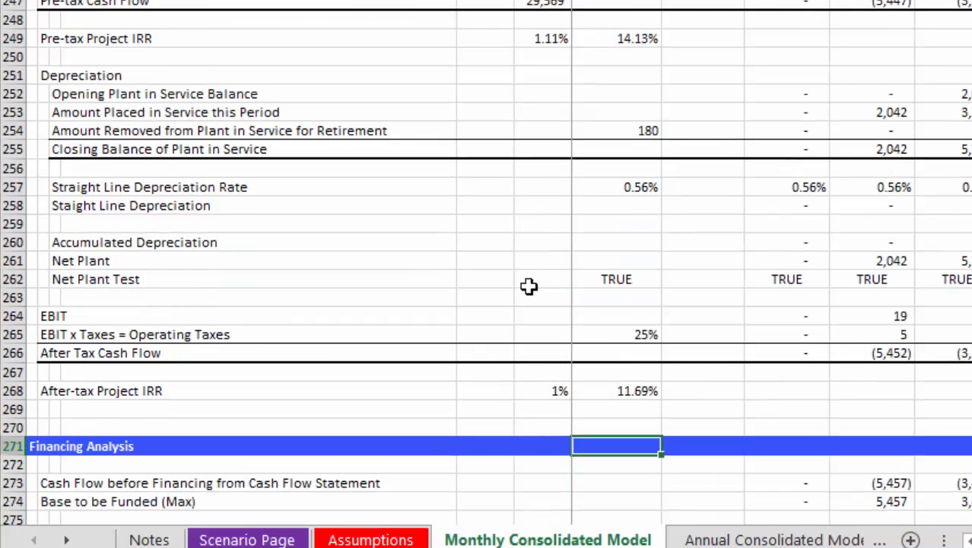
{"action": "key", "text": "Up"}
{"action": "key", "text": "Up"}
{"action": "key", "text": "Up"}
{"action": "key", "text": "Left"}
{"action": "key", "text": "Left"}
{"action": "key", "text": "Left"}
{"action": "key", "text": "Left"}
{"action": "key", "text": "Left"}
{"action": "key", "text": "Left"}
{"action": "key", "text": "Left"}
{"action": "key", "text": "Left"}
{"action": "key", "text": "Left"}
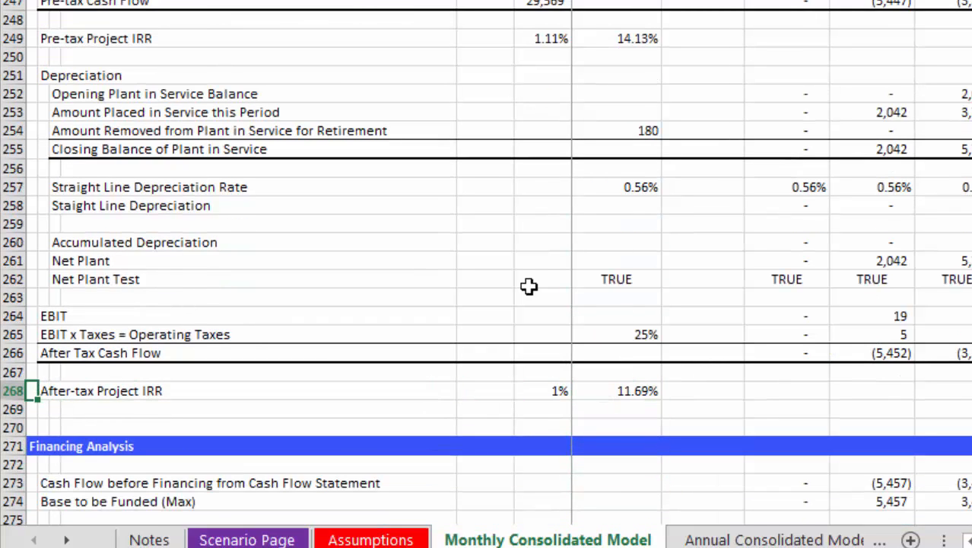
{"action": "key", "text": "Up"}
{"action": "key", "text": "Up"}
{"action": "key", "text": "Up"}
{"action": "key", "text": "Up"}
{"action": "key", "text": "Up"}
{"action": "key", "text": "Up"}
{"action": "key", "text": "Up"}
{"action": "key", "text": "Up"}
{"action": "key", "text": "Up"}
{"action": "key", "text": "Up"}
{"action": "key", "text": "Up"}
{"action": "key", "text": "Up"}
{"action": "key", "text": "Up"}
{"action": "key", "text": "Up"}
{"action": "key", "text": "Up"}
{"action": "key", "text": "Up"}
{"action": "scroll", "coordinate": [529, 286], "scroll_direction": "up", "scroll_amount": 1}
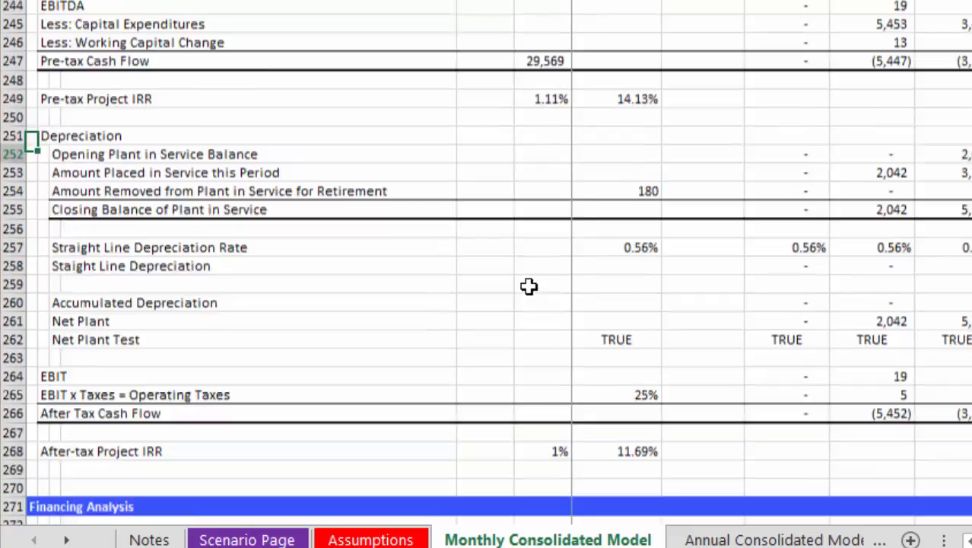
- Go back up from the Depreciation section to the Portfolio Tabulation section at the start of the monthly model
{"action": "key", "text": "Up"}
{"action": "key", "text": "Up"}
{"action": "key", "text": "Up"}
{"action": "key", "text": "Up"}
{"action": "key", "text": "Up"}
{"action": "key", "text": "Up"}
{"action": "key", "text": "Up"}
{"action": "key", "text": "Up"}
{"action": "key", "text": "Up"}
{"action": "key", "text": "Up"}
{"action": "key", "text": "Up"}
{"action": "key", "text": "Up"}
{"action": "key", "text": "Up"}
{"action": "key", "text": "Up"}
{"action": "key", "text": "Up"}
{"action": "key", "text": "Up"}
{"action": "key", "text": "Up"}
{"action": "key", "text": "Up"}
{"action": "key", "text": "Up"}
{"action": "key", "text": "Up"}
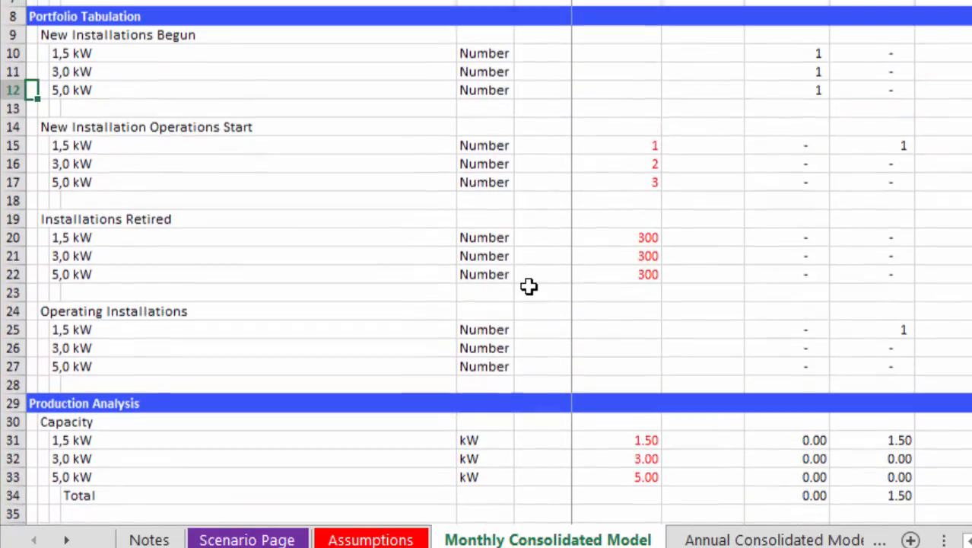
- Review the monthly model from Portfolio Tabulation through Production Analysis and the production allocations to the Capital Expenditure section
{"action": "key", "text": "Down"}
{"action": "key", "text": "Down"}
{"action": "key", "text": "Down"}
{"action": "key", "text": "Down"}
{"action": "key", "text": "Down"}
{"action": "key", "text": "Down"}
{"action": "key", "text": "Down"}
{"action": "key", "text": "Down"}
{"action": "key", "text": "Down"}
{"action": "key", "text": "Down"}
{"action": "key", "text": "Down"}
{"action": "key", "text": "Down"}
{"action": "key", "text": "Down"}
{"action": "key", "text": "Down"}
{"action": "key", "text": "Down"}
{"action": "key", "text": "Down"}
{"action": "key", "text": "Down"}
{"action": "key", "text": "Down"}
{"action": "key", "text": "Down"}
{"action": "key", "text": "Down"}
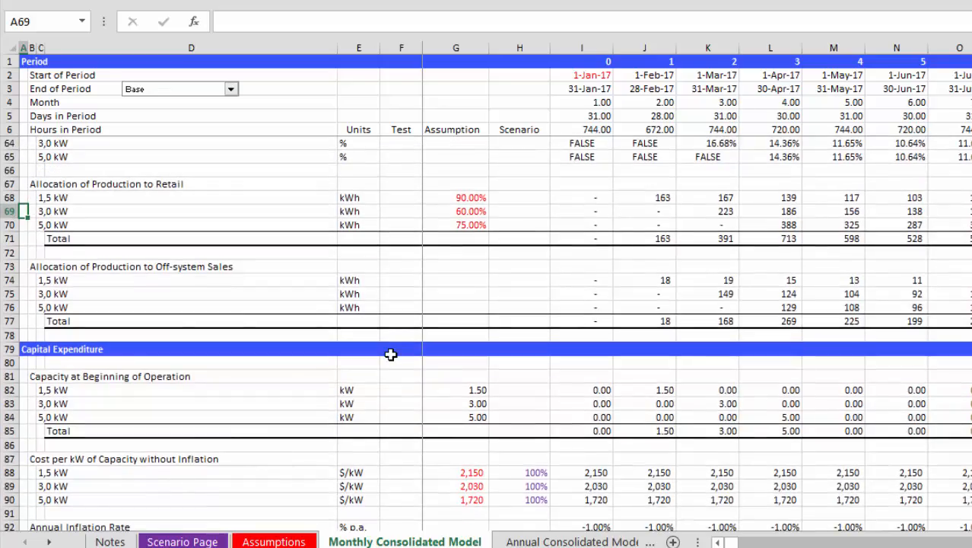
{"action": "key", "text": "Down"}
{"action": "key", "text": "Down"}
{"action": "key", "text": "Down"}
{"action": "key", "text": "Down"}
{"action": "key", "text": "Down"}
{"action": "key", "text": "Down"}
{"action": "key", "text": "Down"}
{"action": "key", "text": "Down"}
{"action": "key", "text": "Down"}
{"action": "key", "text": "Down"}
{"action": "key", "text": "Down"}
{"action": "key", "text": "Down"}
{"action": "key", "text": "Down"}
{"action": "key", "text": "Down"}
{"action": "key", "text": "Down"}
{"action": "key", "text": "Down"}
{"action": "key", "text": "Down"}
{"action": "key", "text": "Down"}
{"action": "key", "text": "Down"}
{"action": "key", "text": "Down"}
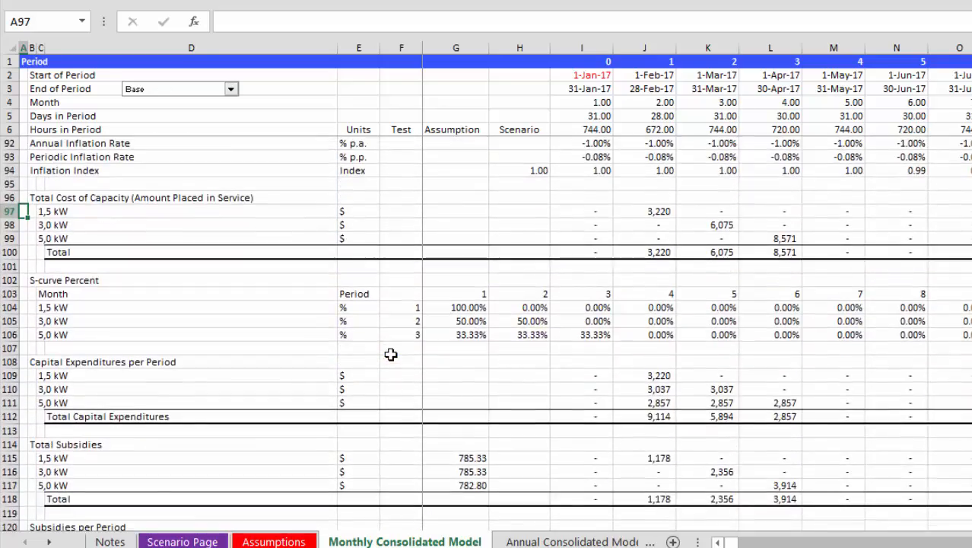
- Review the rows from the subsidies through Accounts Receivable and Operating Costs to the Pre-tax Cash Flow, Depreciation, After-tax Cash Flow heading
{"action": "key", "text": "Down"}
{"action": "key", "text": "Down"}
{"action": "key", "text": "Down"}
{"action": "key", "text": "Down"}
{"action": "key", "text": "Down"}
{"action": "key", "text": "Down"}
{"action": "key", "text": "Down"}
{"action": "key", "text": "Down"}
{"action": "key", "text": "Down"}
{"action": "key", "text": "Down"}
{"action": "key", "text": "Down"}
{"action": "key", "text": "Down"}
{"action": "key", "text": "Down"}
{"action": "key", "text": "Down"}
{"action": "key", "text": "Down"}
{"action": "key", "text": "Down"}
{"action": "key", "text": "Down"}
{"action": "key", "text": "Down"}
{"action": "key", "text": "Down"}
{"action": "key", "text": "Down"}
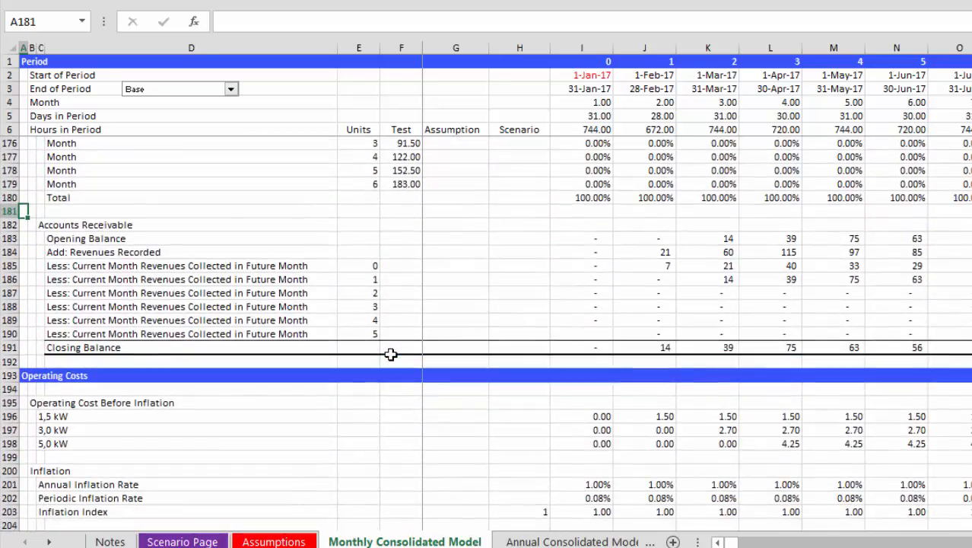
{"action": "scroll", "coordinate": [390, 355], "scroll_direction": "down", "scroll_amount": 1}
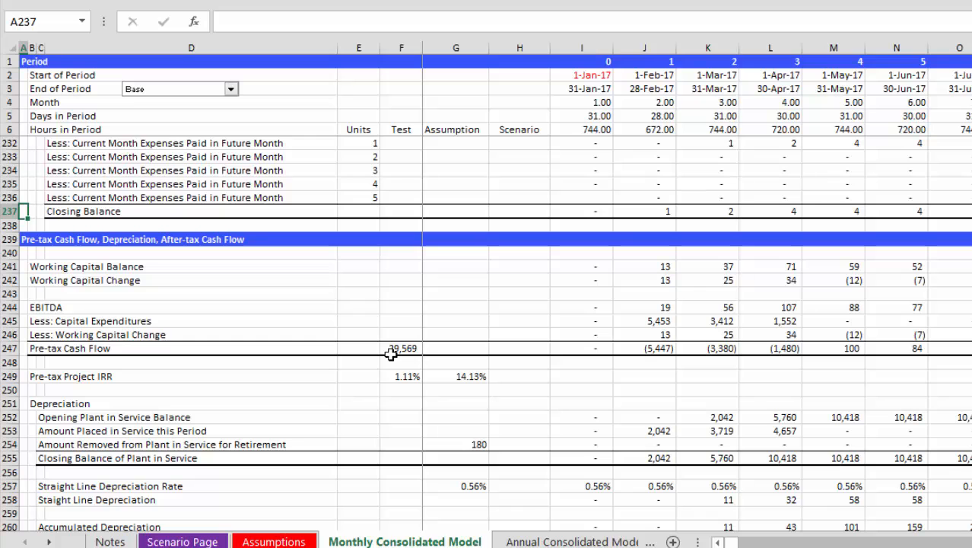
- Review the pre-tax cash flow, depreciation, EBIT and after-tax IRR rows down to the equity contributions under Financing Analysis
{"action": "key", "text": "Down"}
{"action": "key", "text": "Down"}
{"action": "key", "text": "Down"}
{"action": "key", "text": "Down"}
{"action": "key", "text": "Down"}
{"action": "key", "text": "Down"}
{"action": "key", "text": "Down"}
{"action": "key", "text": "Down"}
{"action": "key", "text": "Down"}
{"action": "key", "text": "Down"}
{"action": "key", "text": "Down"}
{"action": "key", "text": "Down"}
{"action": "key", "text": "Down"}
{"action": "key", "text": "Down"}
{"action": "key", "text": "Down"}
{"action": "key", "text": "Down"}
{"action": "key", "text": "Down"}
{"action": "key", "text": "Down"}
{"action": "key", "text": "Down"}
{"action": "key", "text": "Down"}
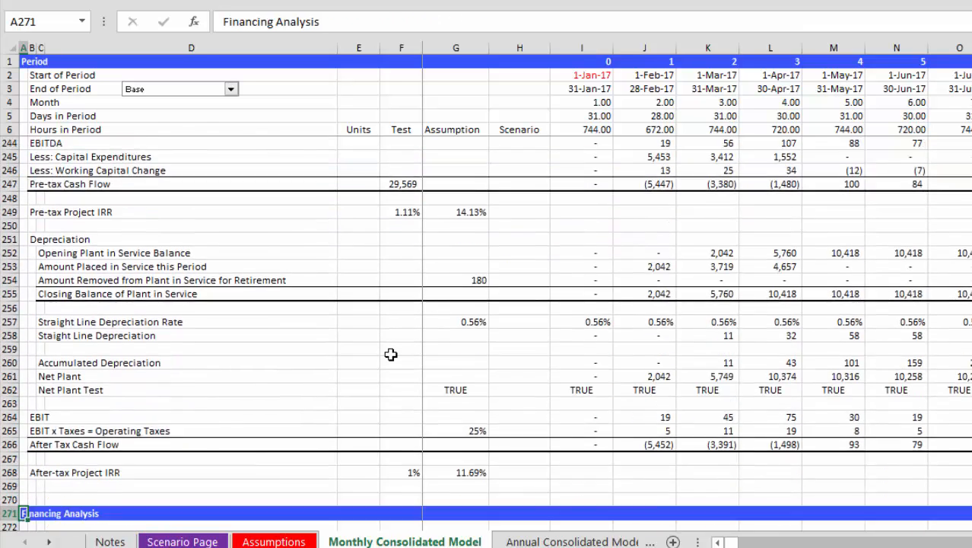
{"action": "key", "text": "Up"}
{"action": "key", "text": "Up"}
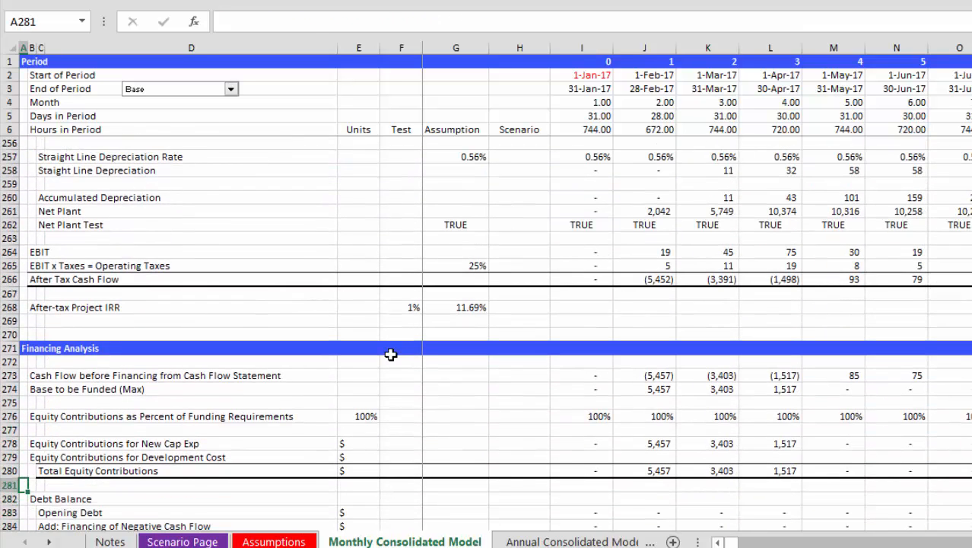